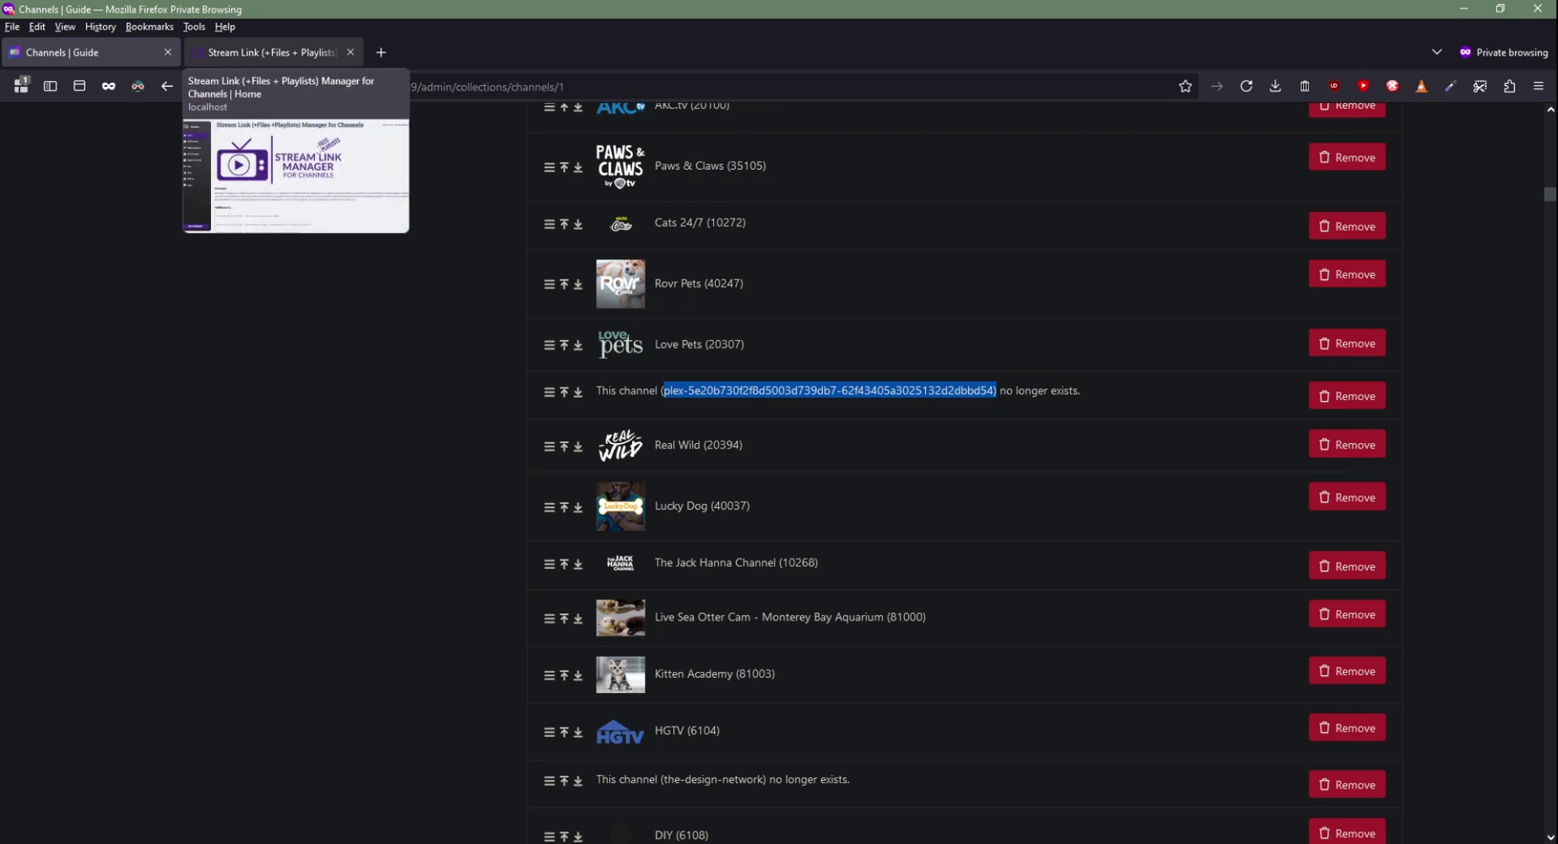
- Switch to Stream Link Manager and bring up program results on the Add Programs page
left_click(268, 52)
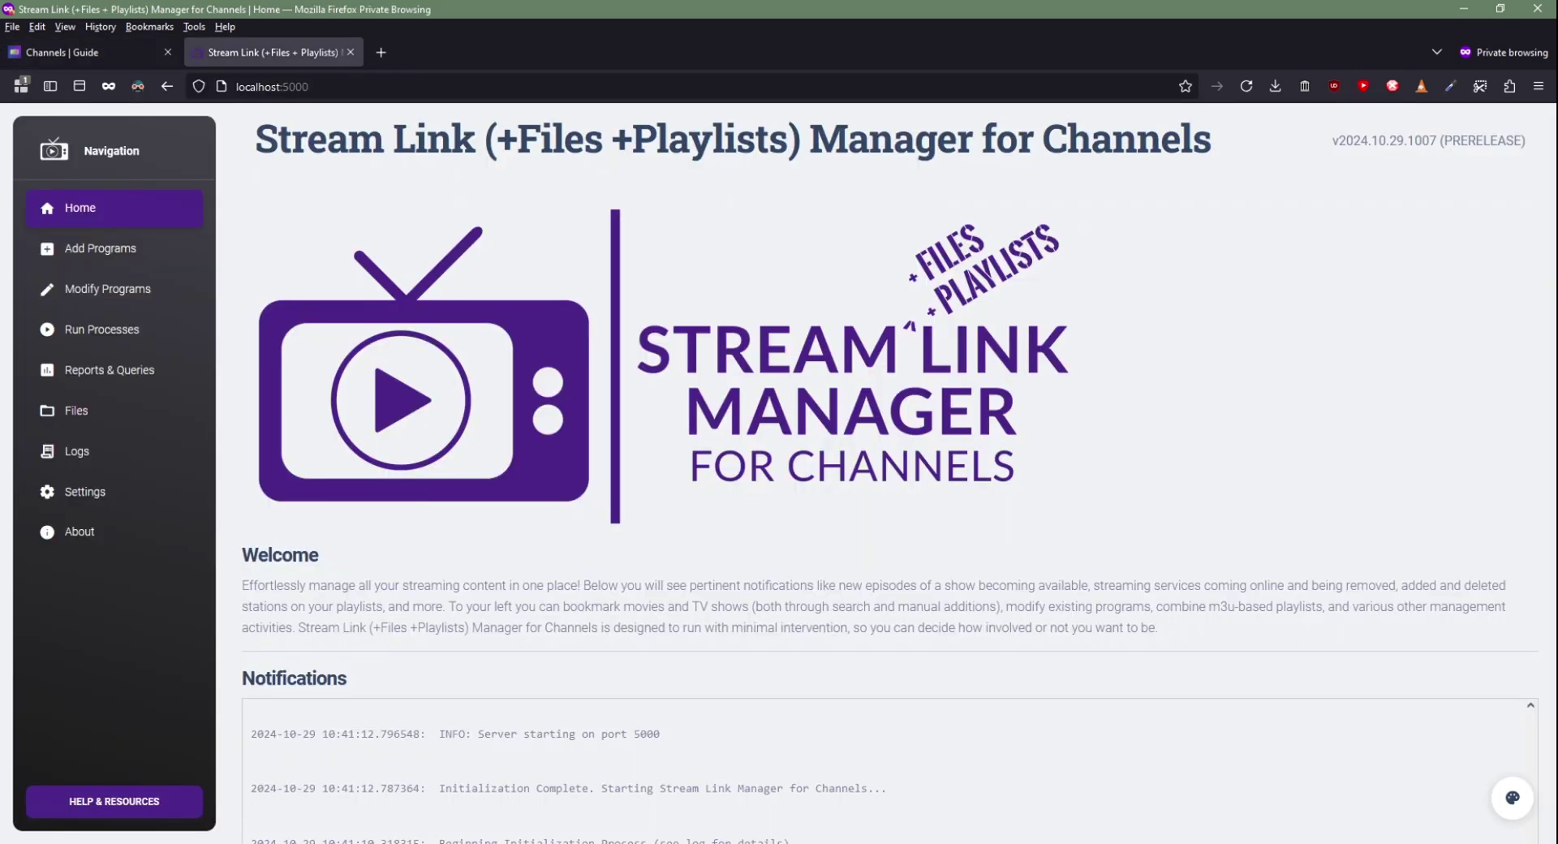
left_click(101, 248)
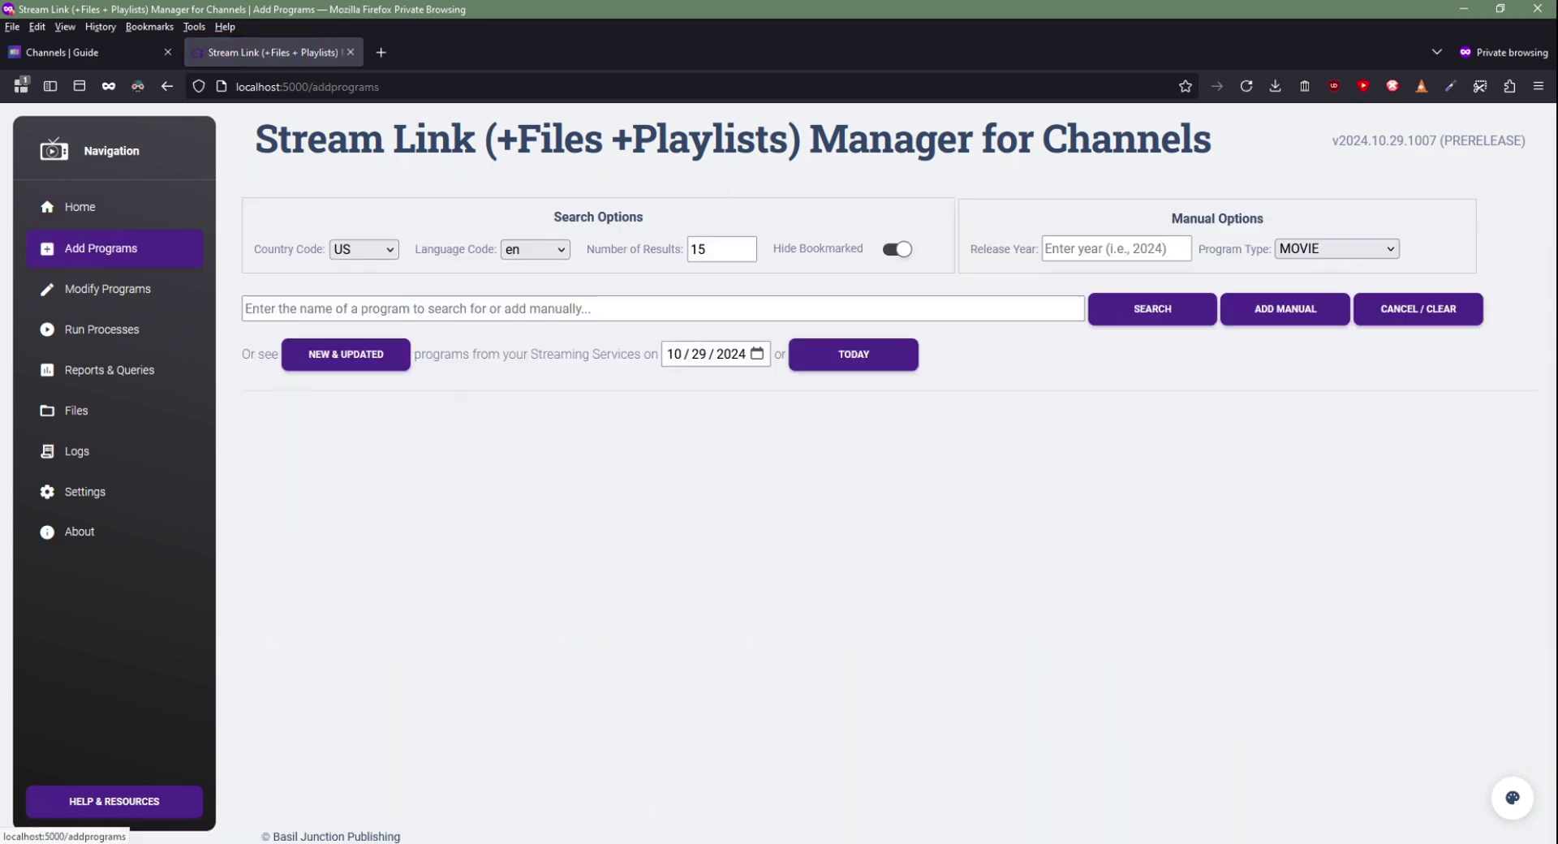
left_click(1152, 308)
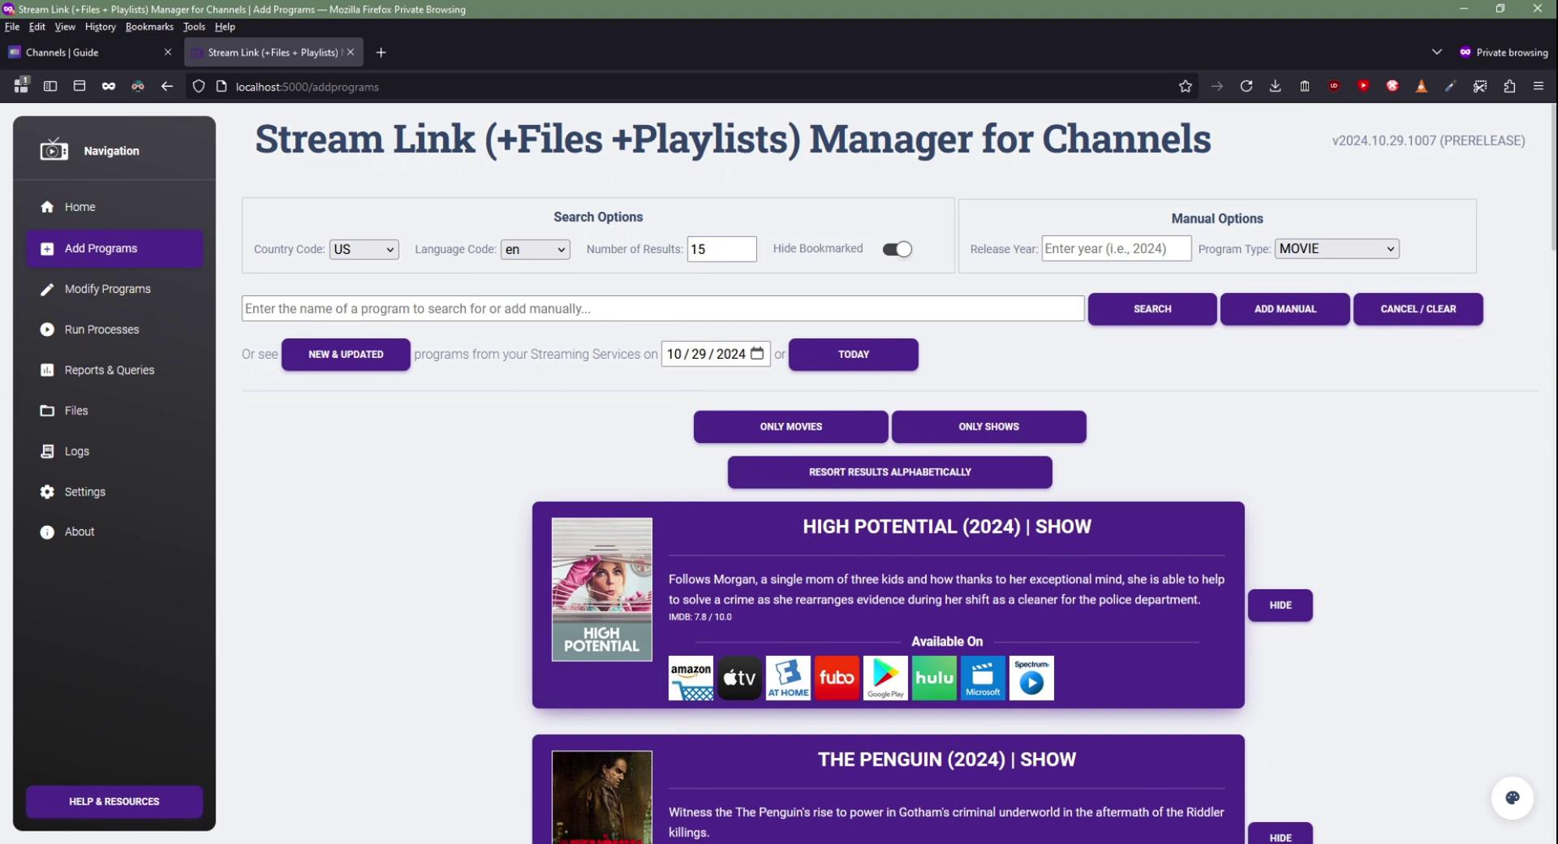
- Turn on Use Playlist Manager in the Advanced / Experimental settings and save the change
left_click(85, 492)
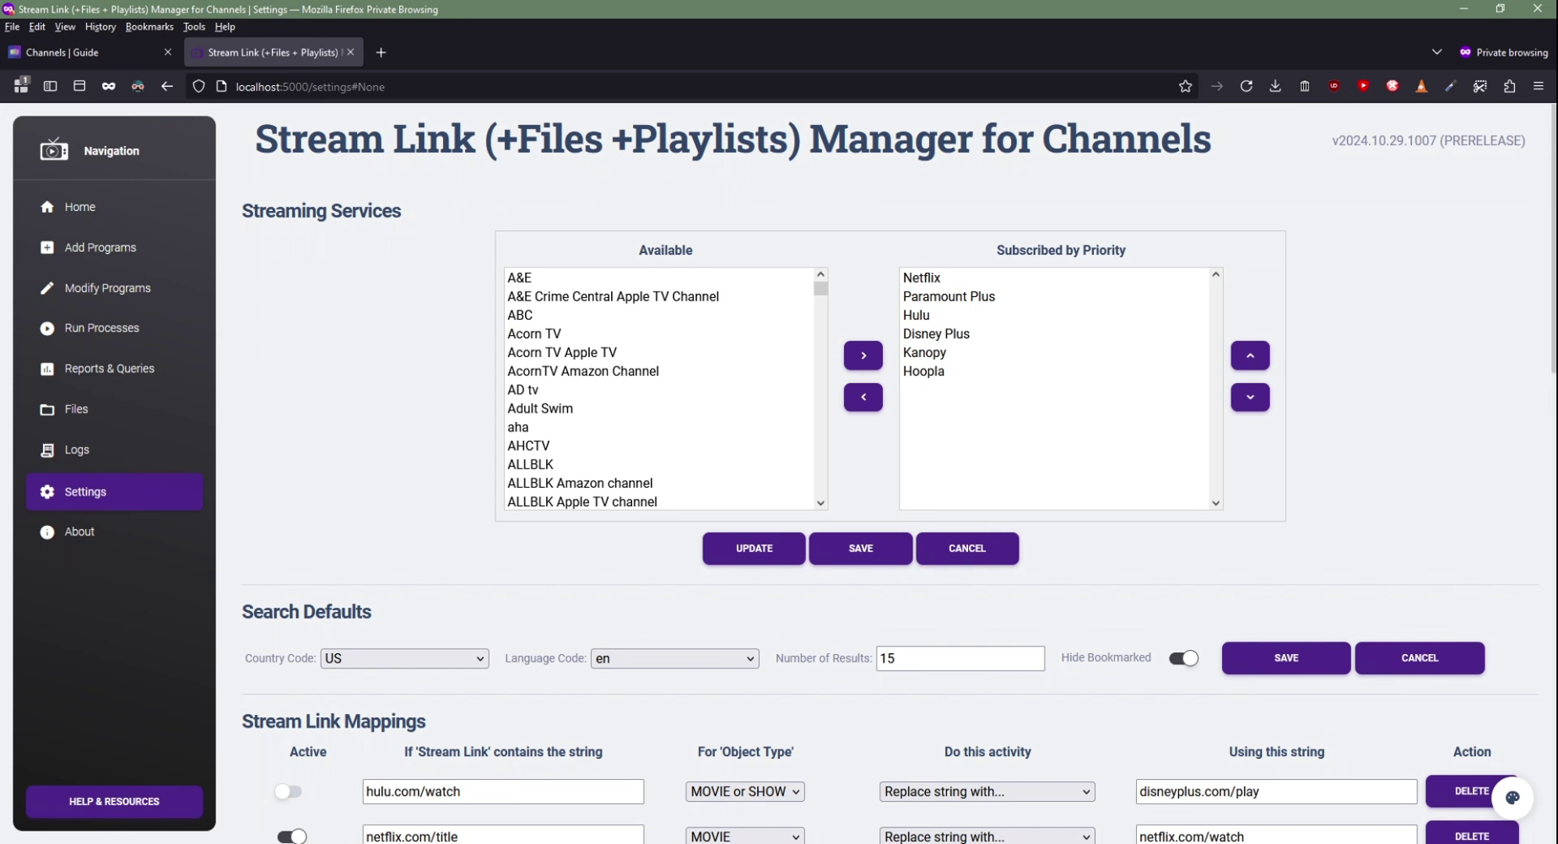
left_click(916, 314)
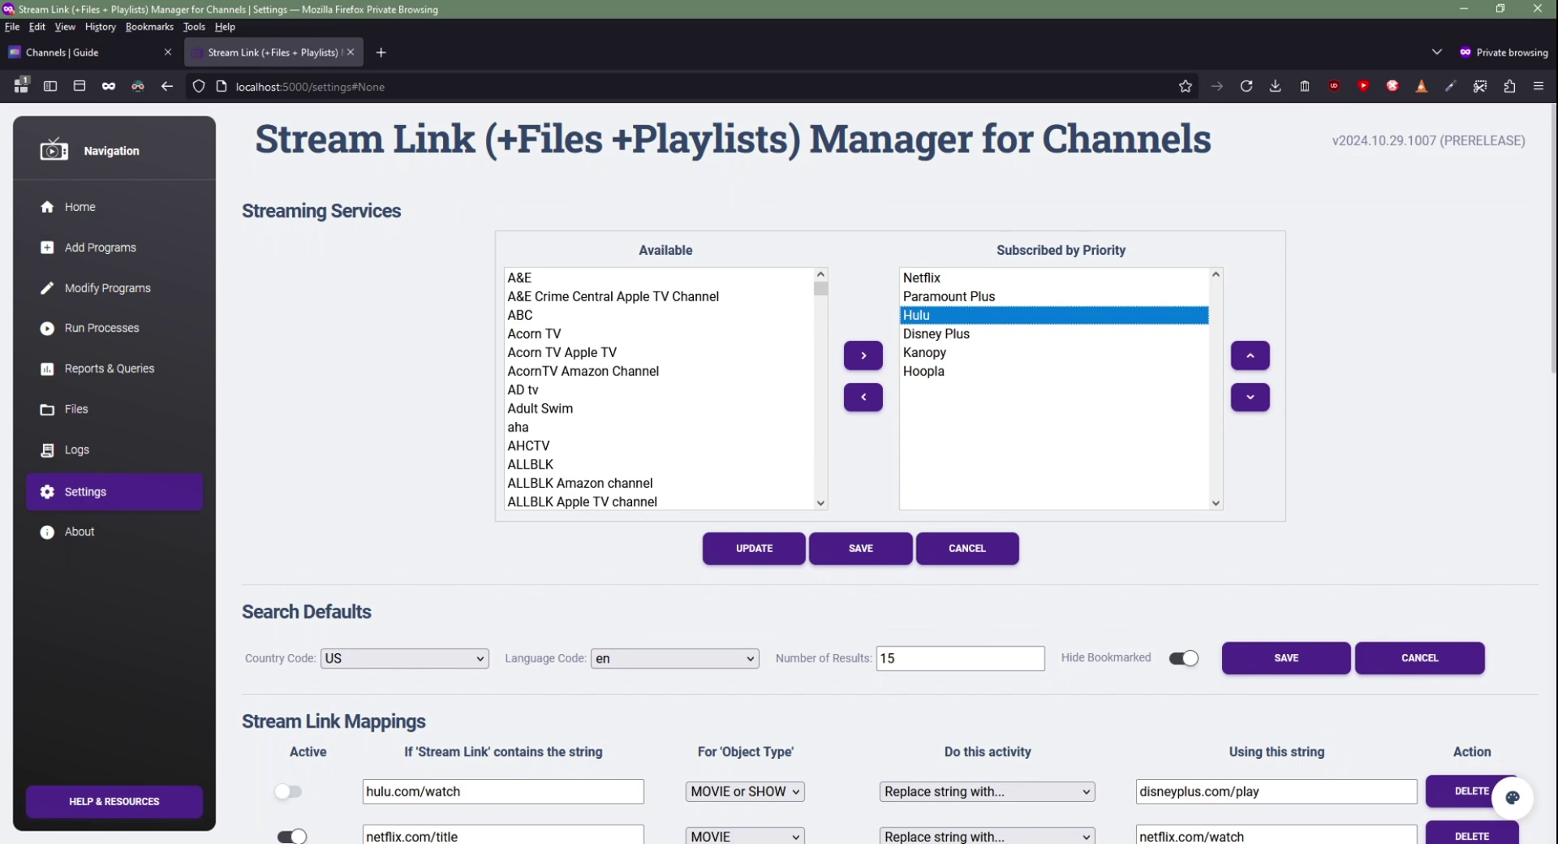
scroll(893, 470, "down", 15)
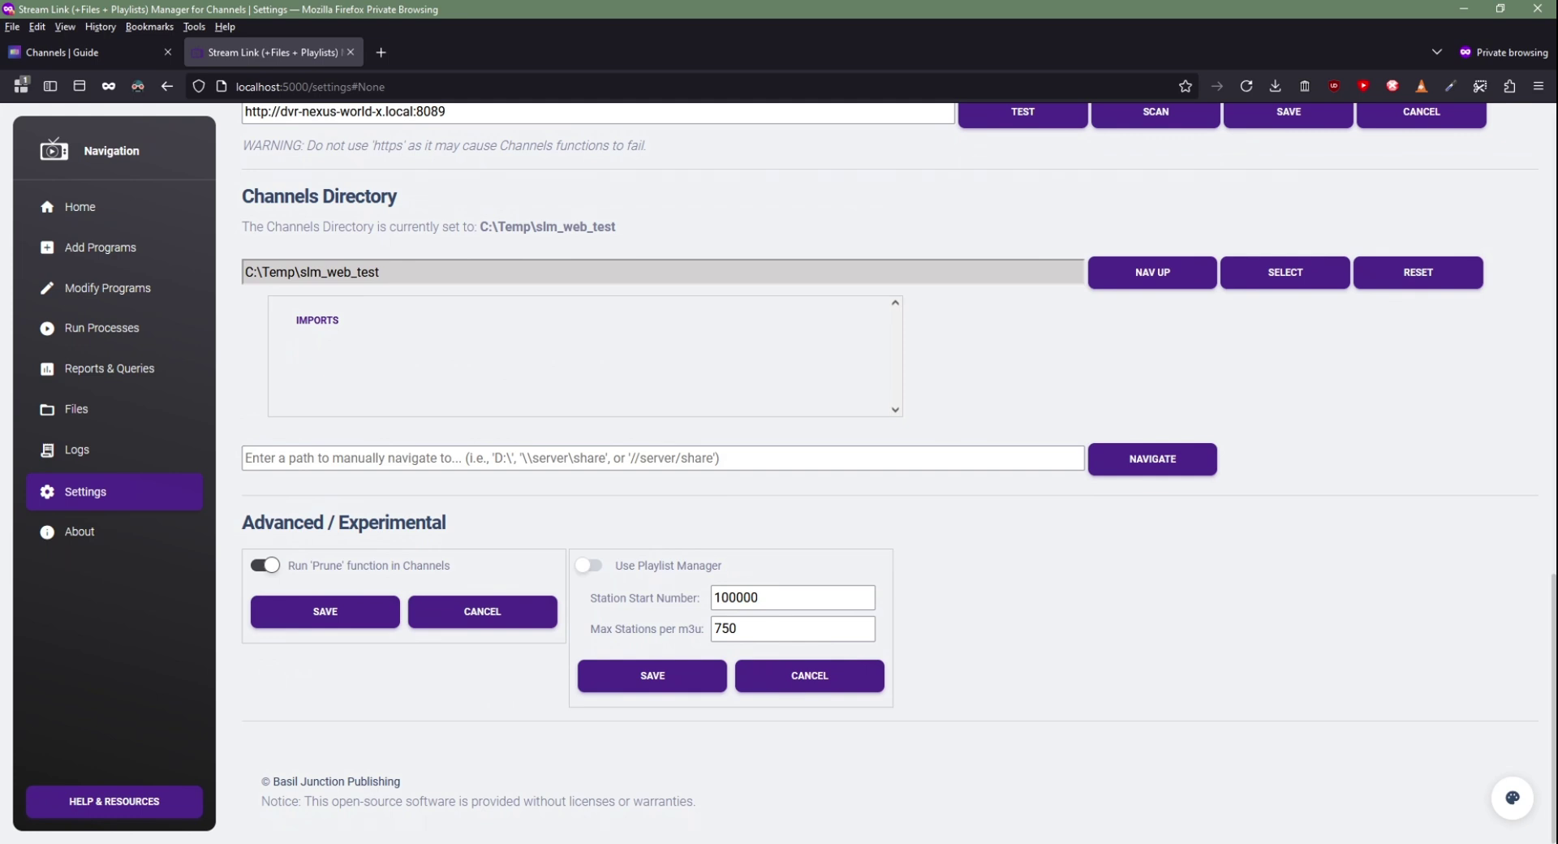
left_click(589, 565)
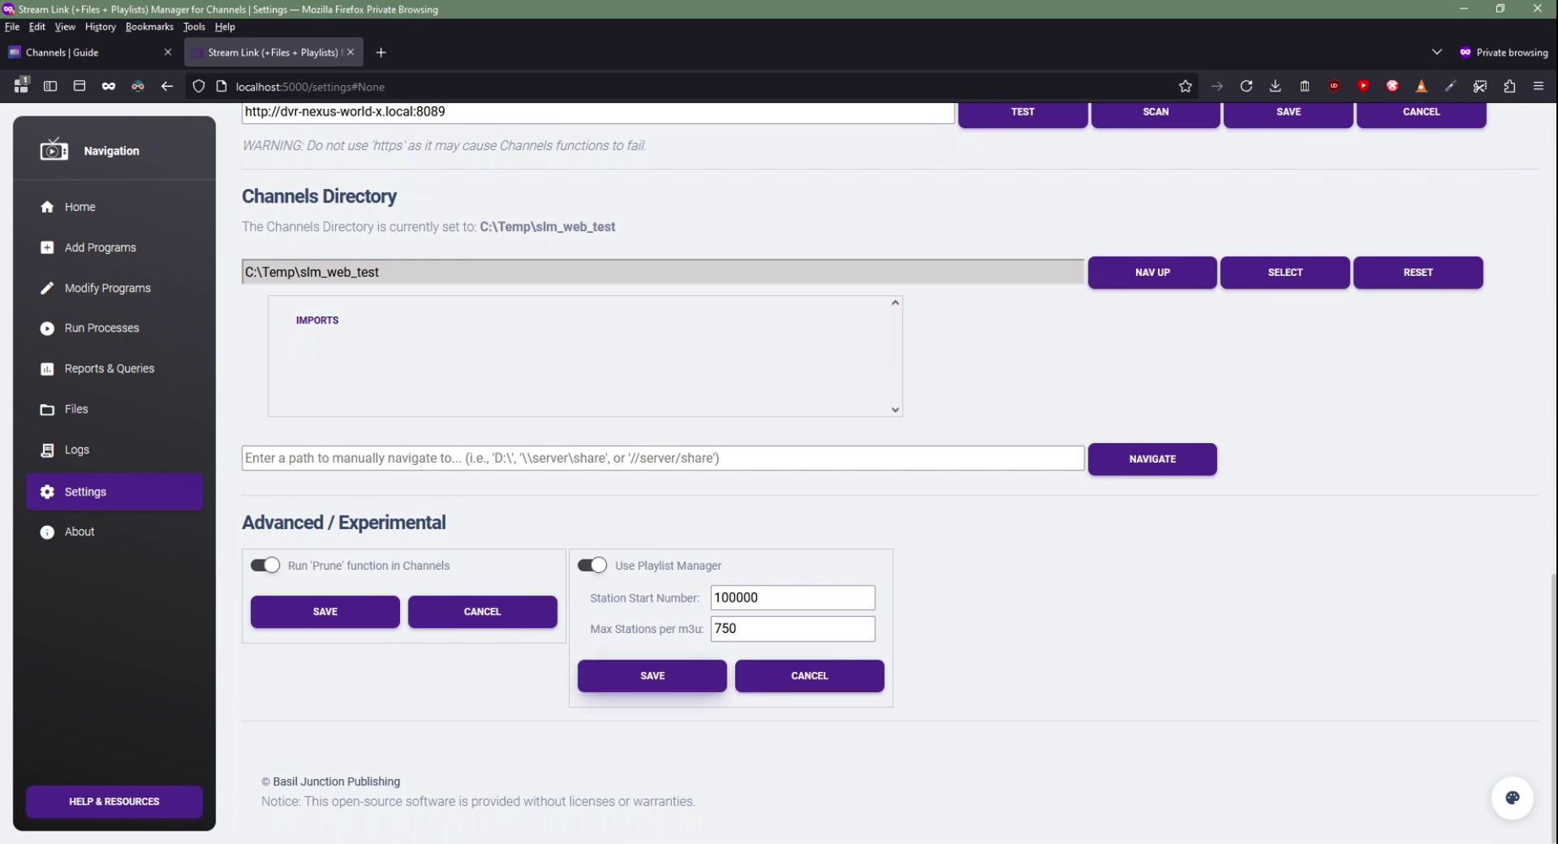
left_click(652, 675)
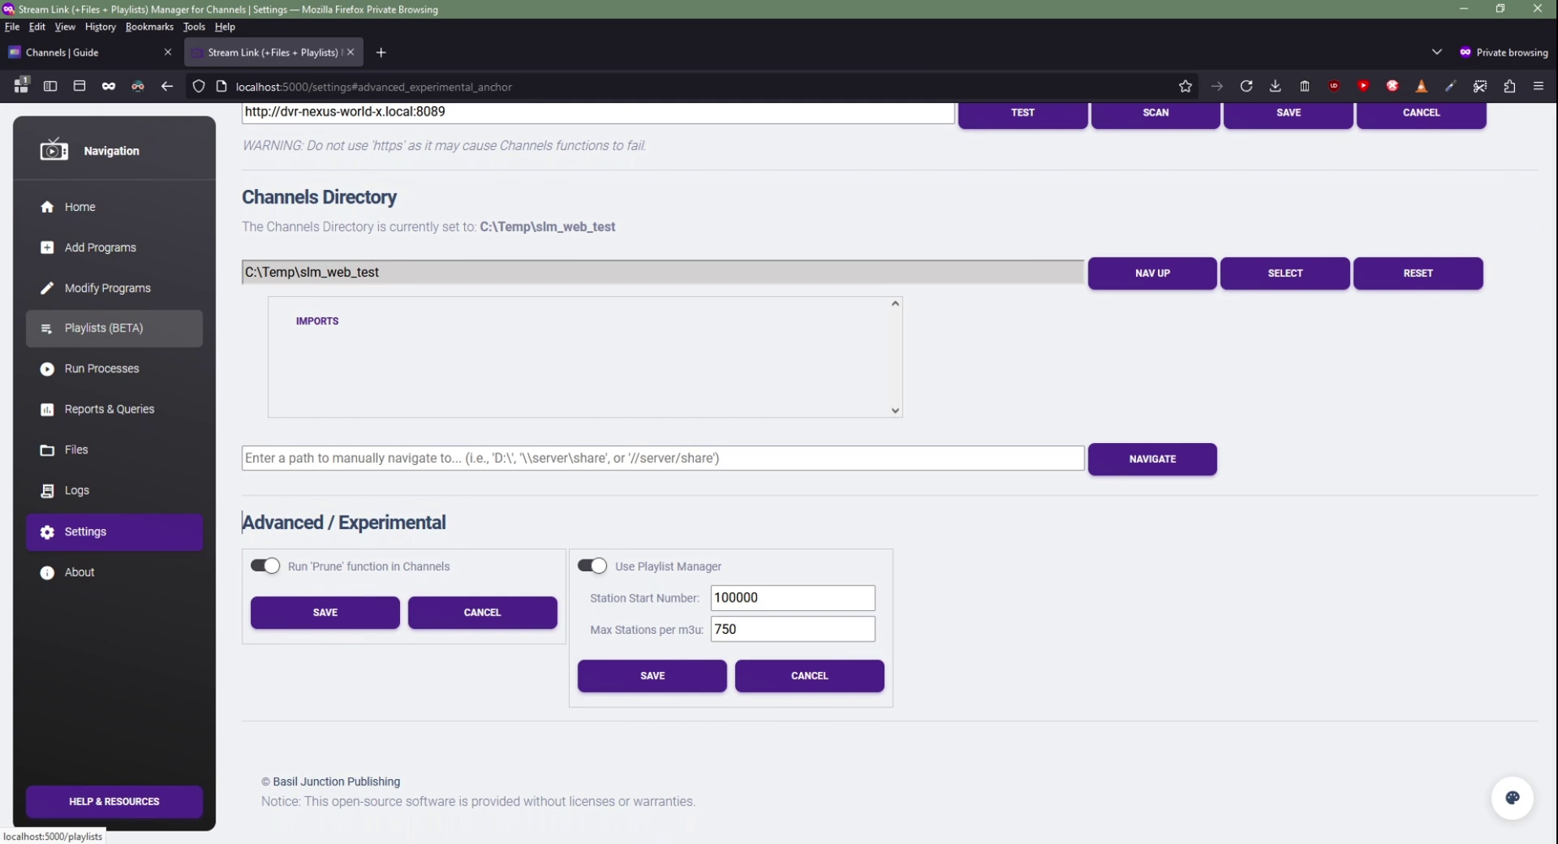
- Open the Manage Playlists page of the Playlist Manager and go to the Enter Playlists section
left_click(104, 328)
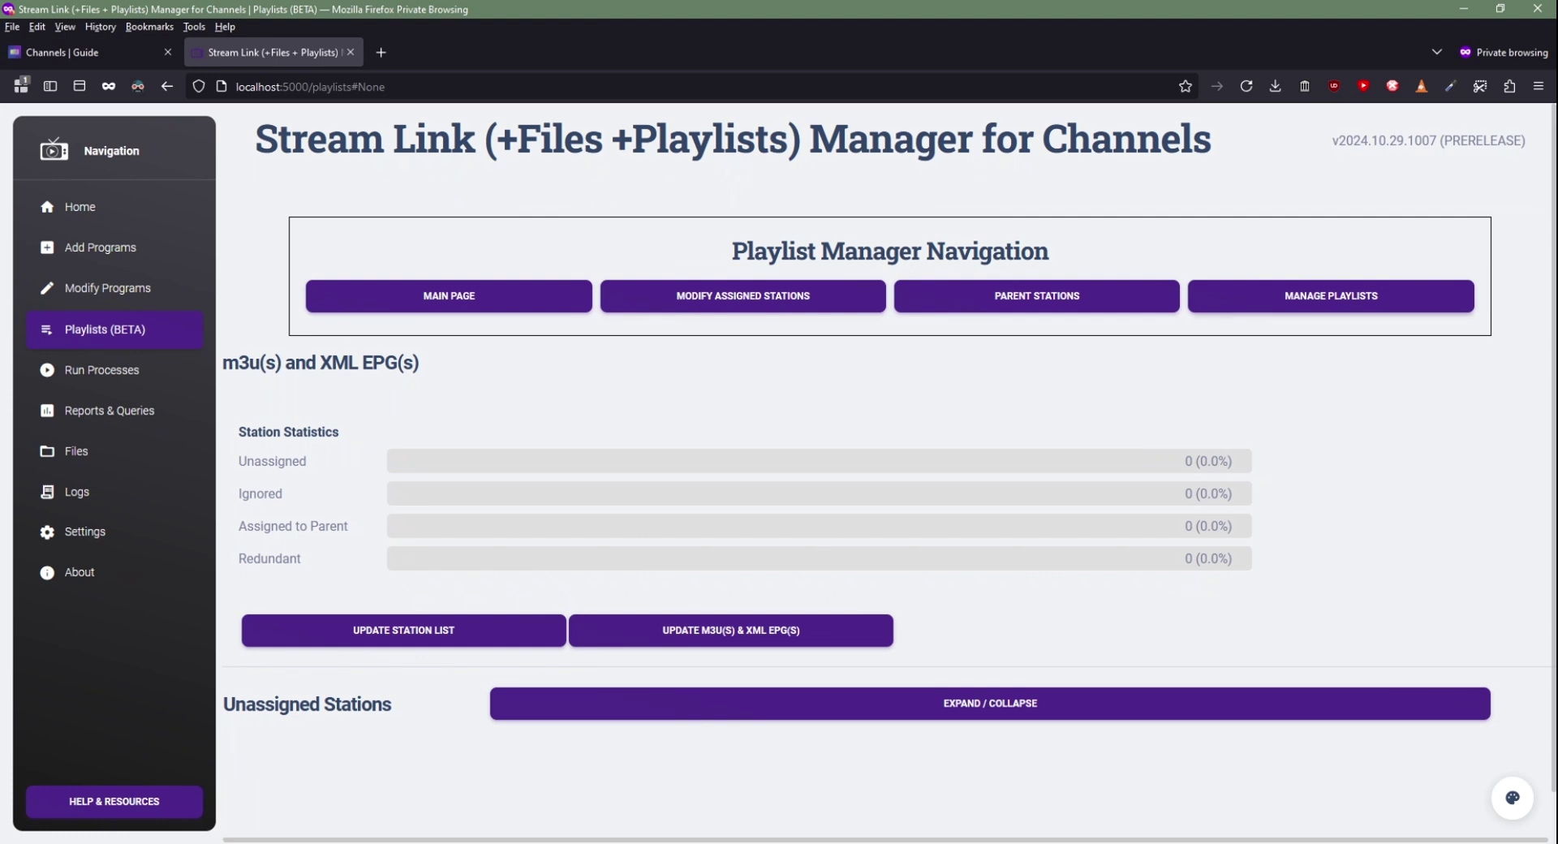
left_click(1331, 296)
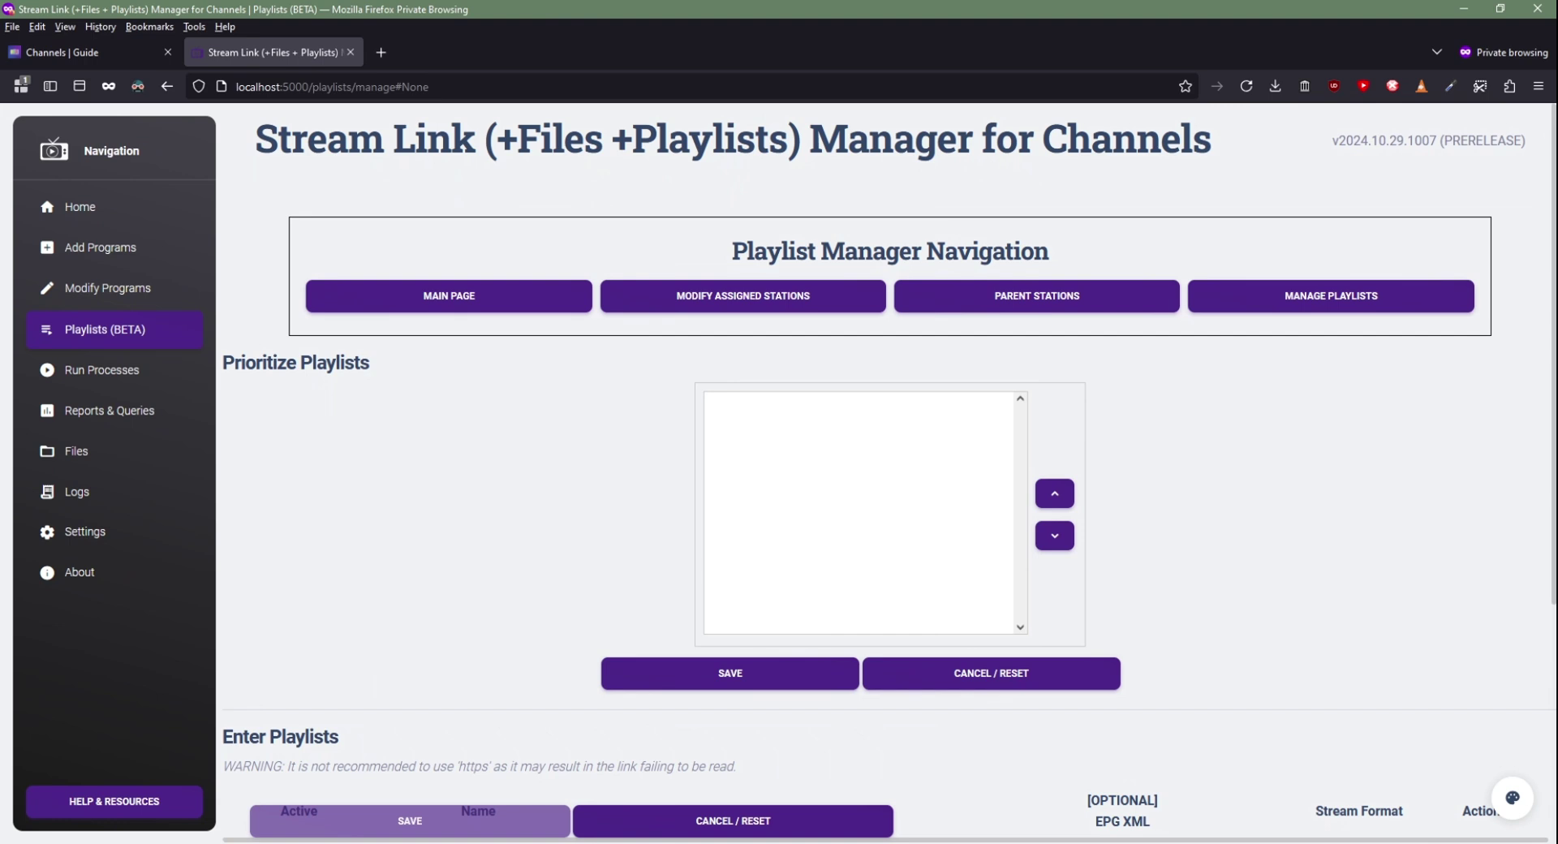
scroll(884, 471, "down", 4)
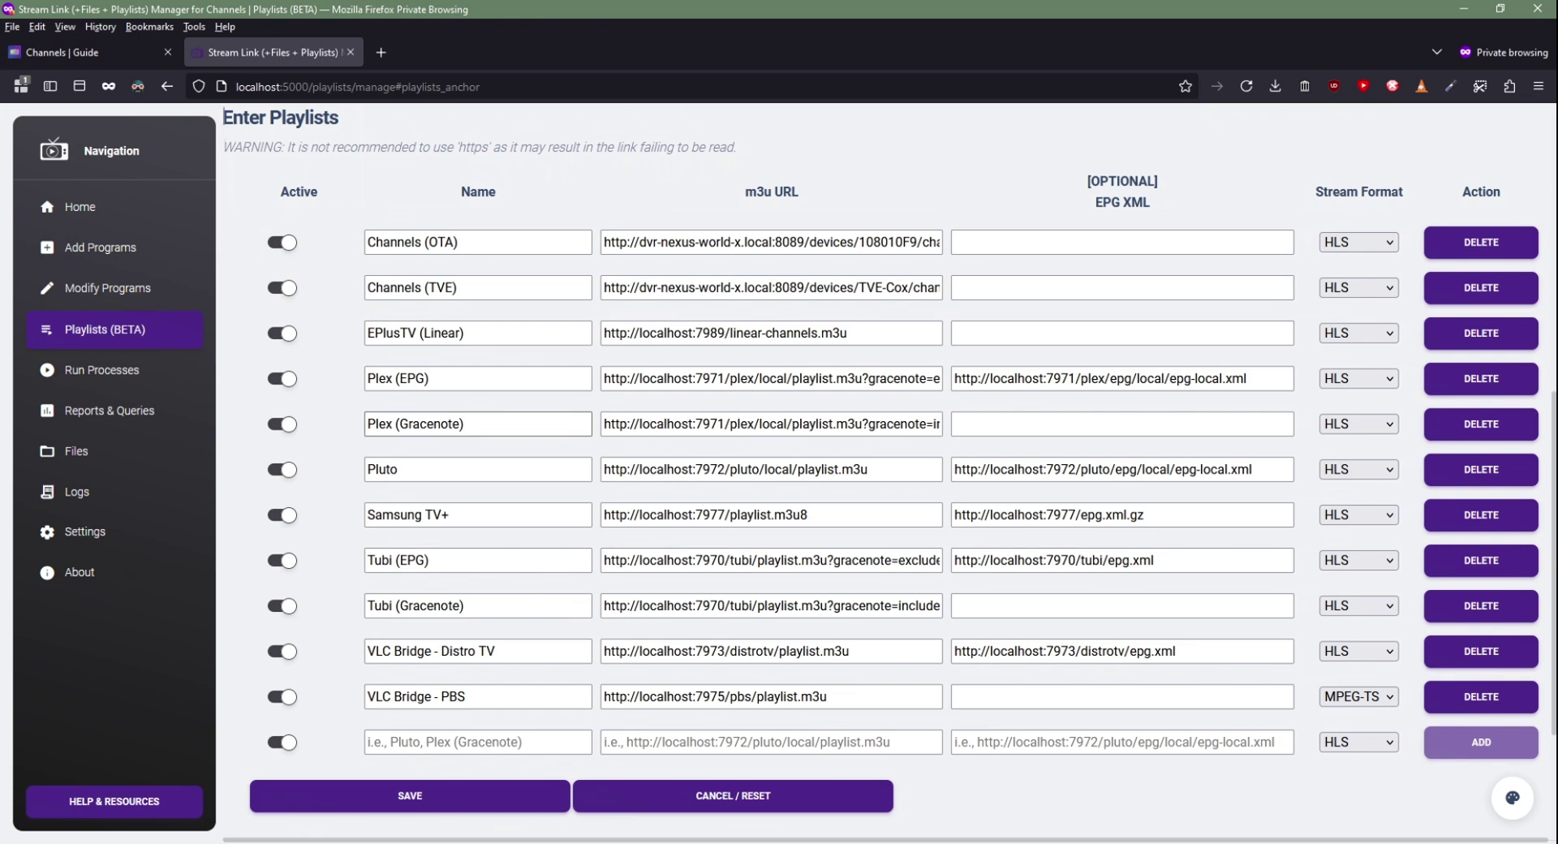
- Review the Plex playlists' names and URLs, the stream format choices for VLC Bridge - PBS, and the Samsung TV+ active switch
triple_click(414, 424)
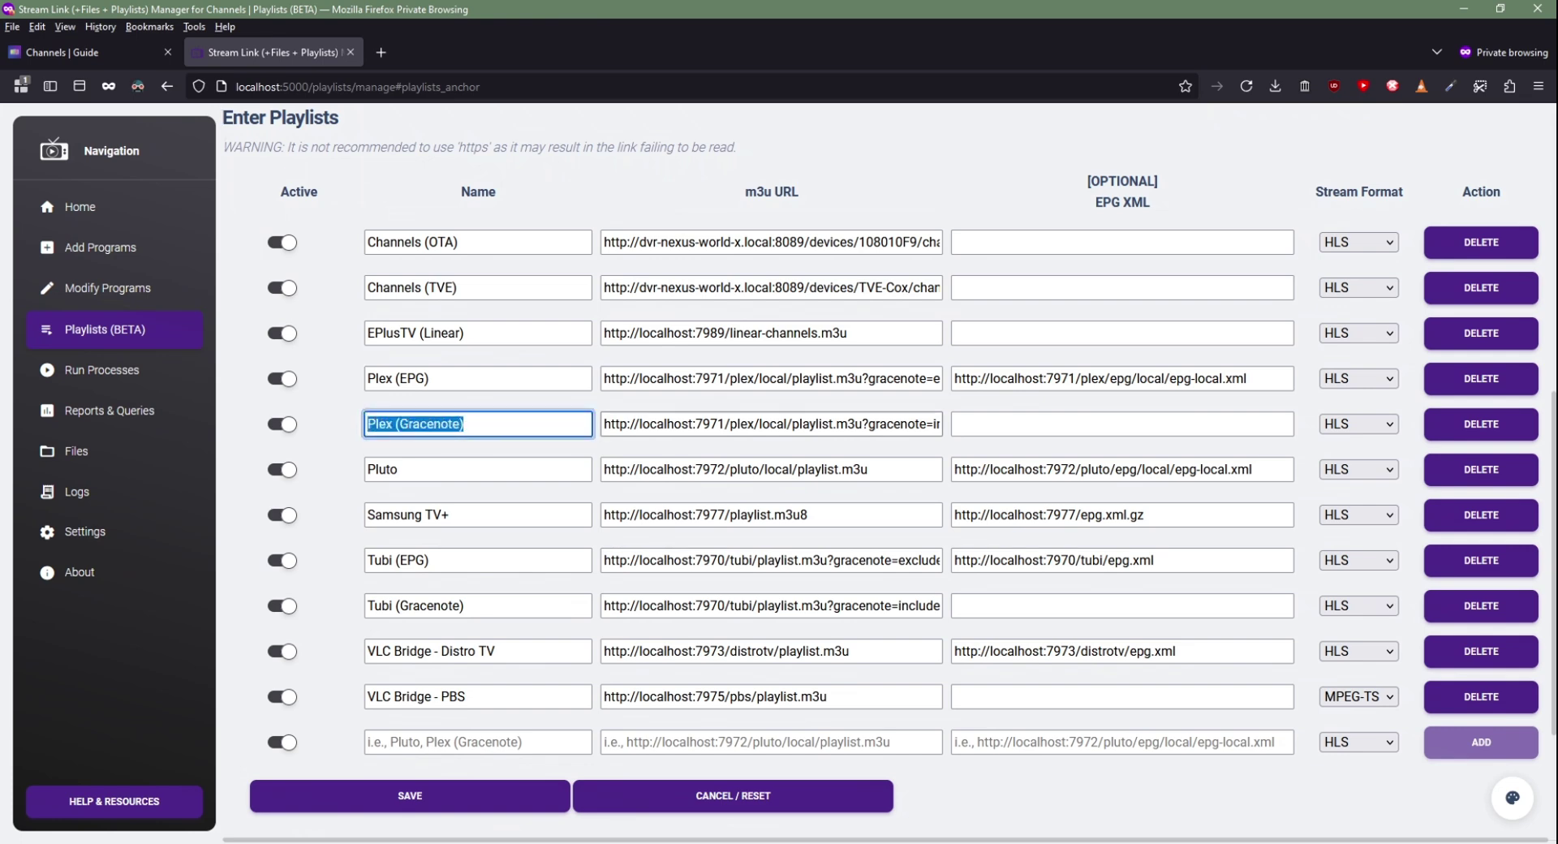
left_click(717, 424)
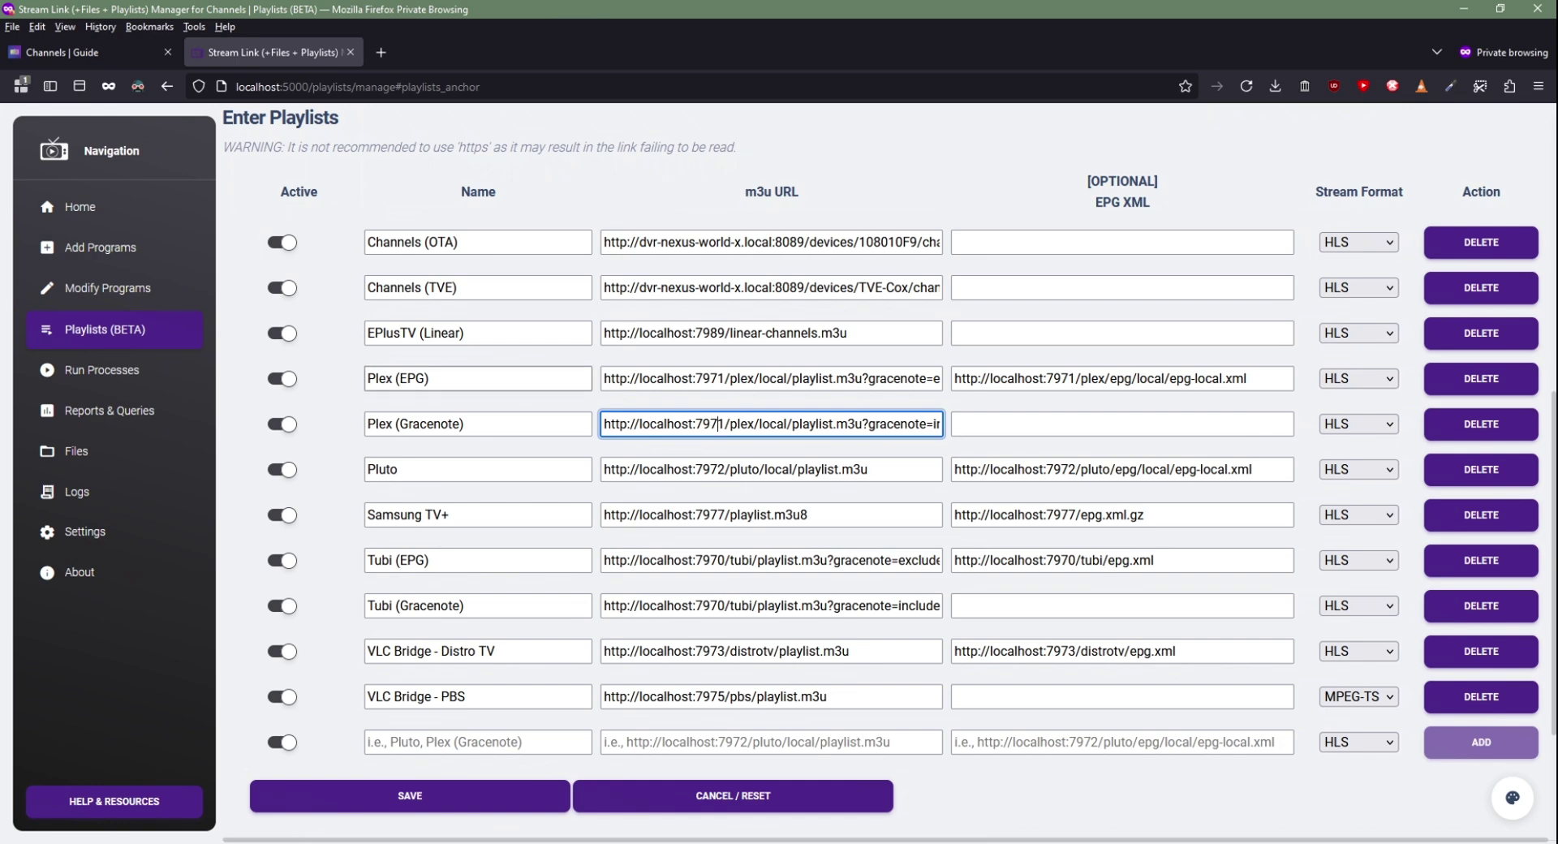
left_click(429, 378)
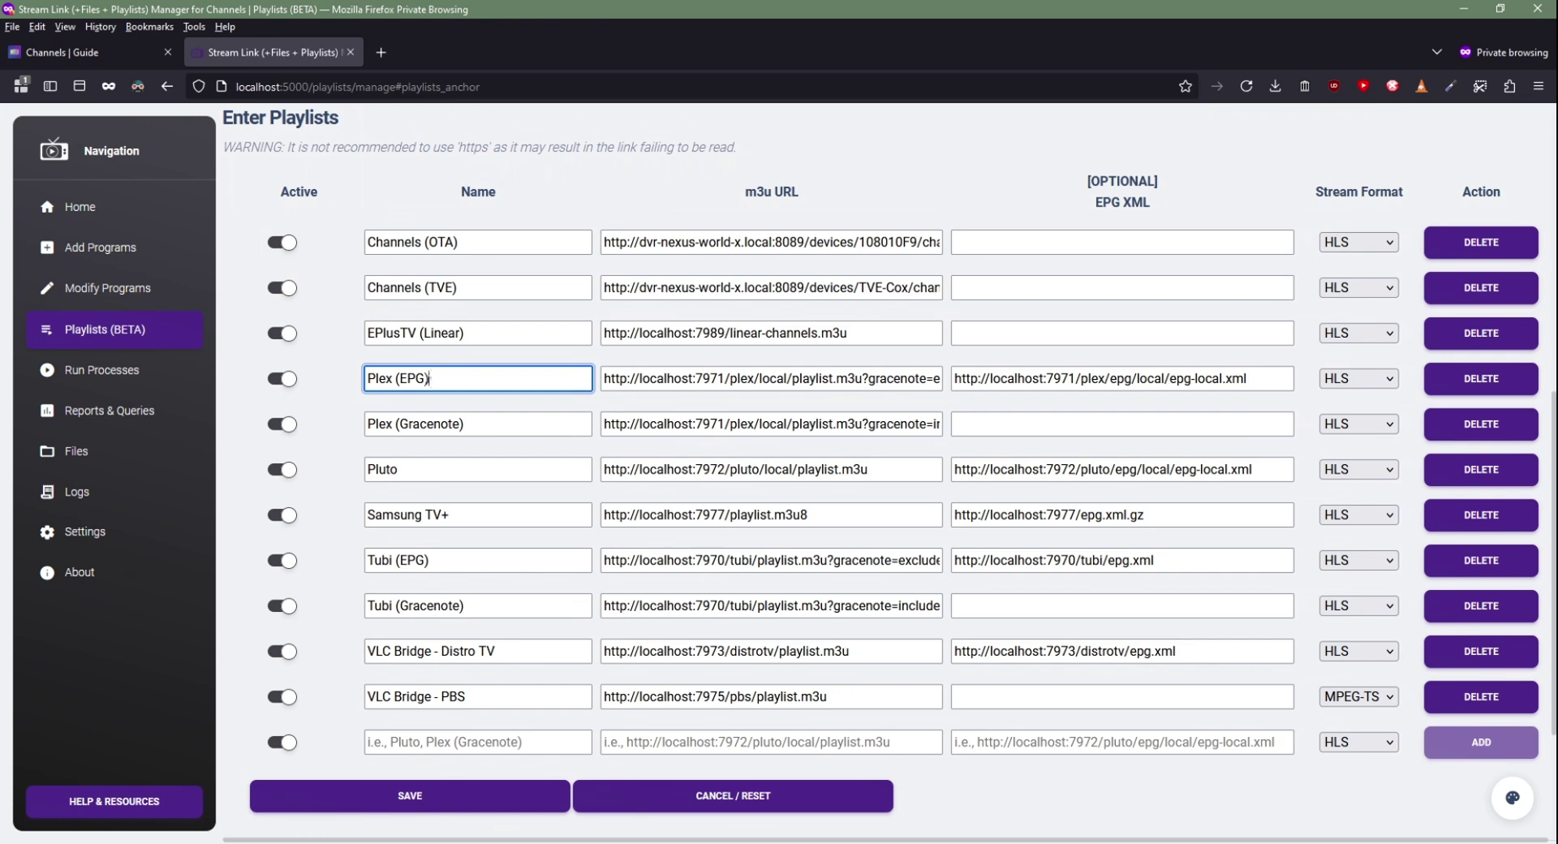
left_click_drag(1068, 378, 1251, 378)
left_click(1250, 378)
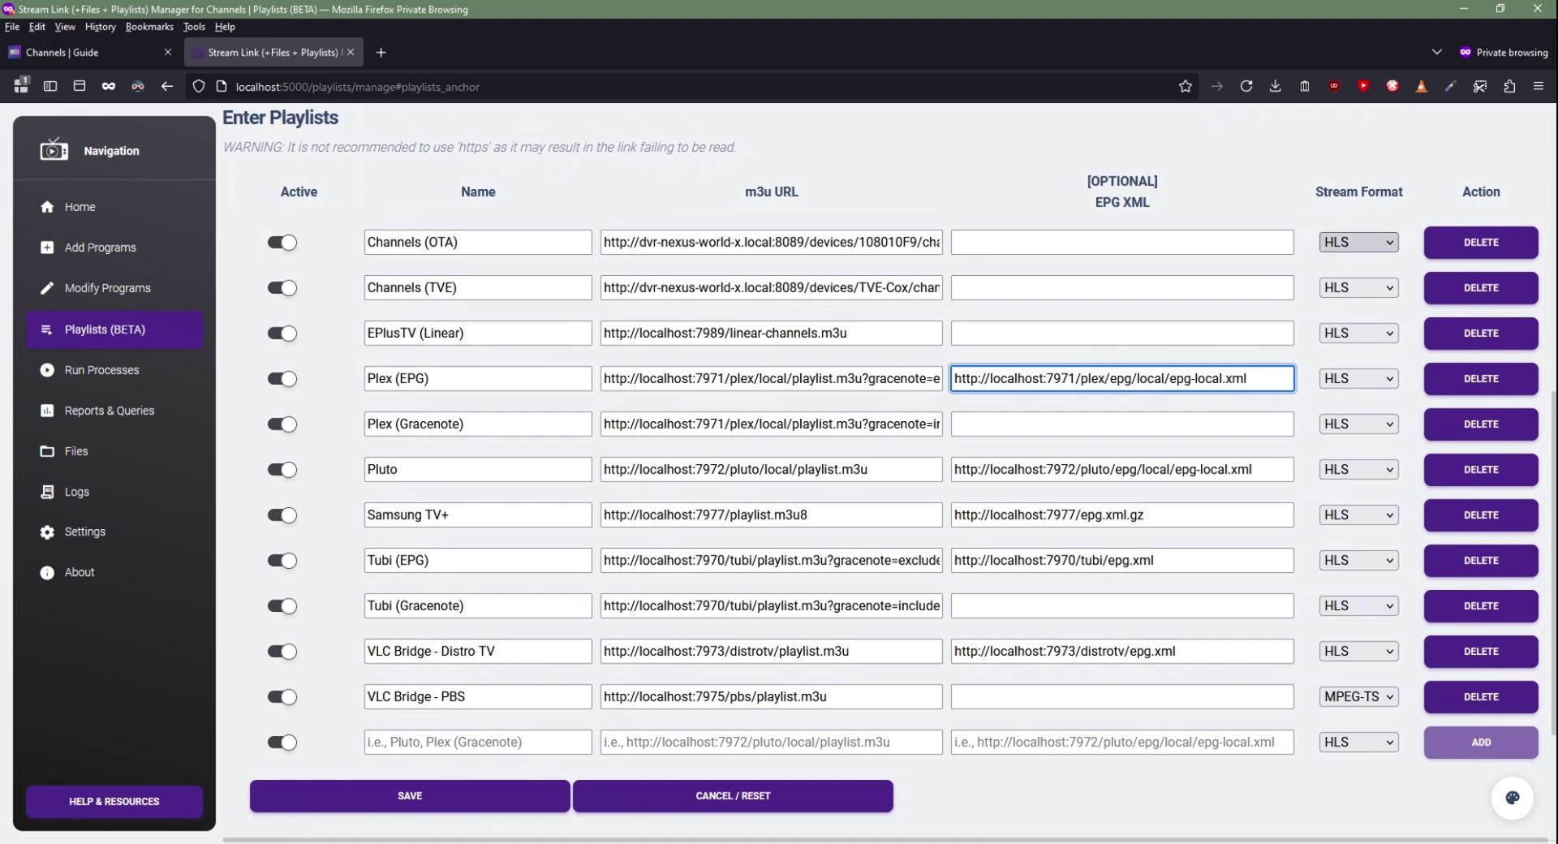
left_click(1358, 696)
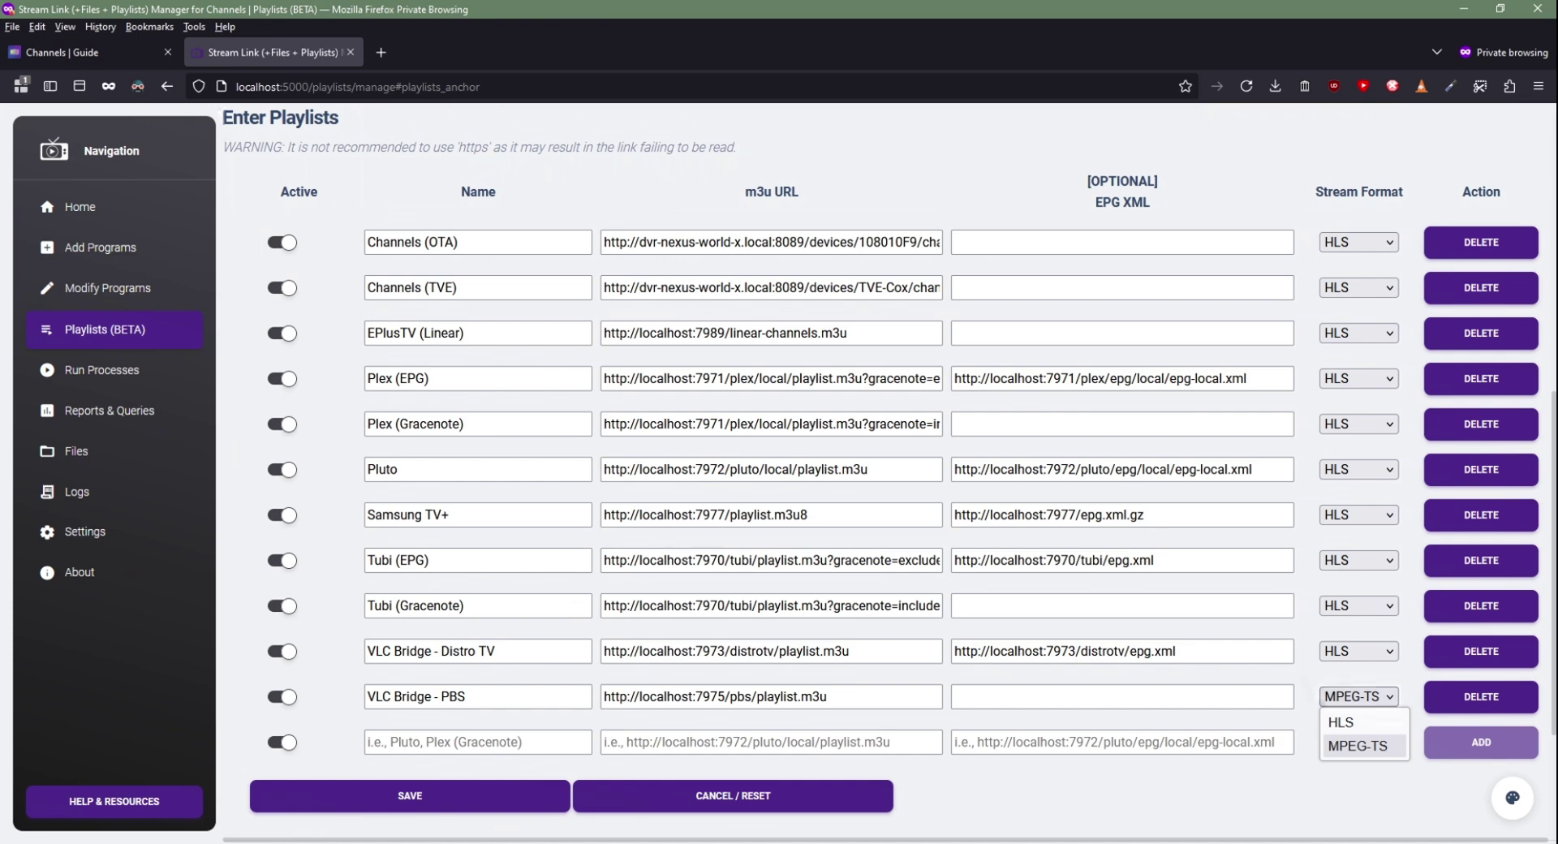
key("Escape")
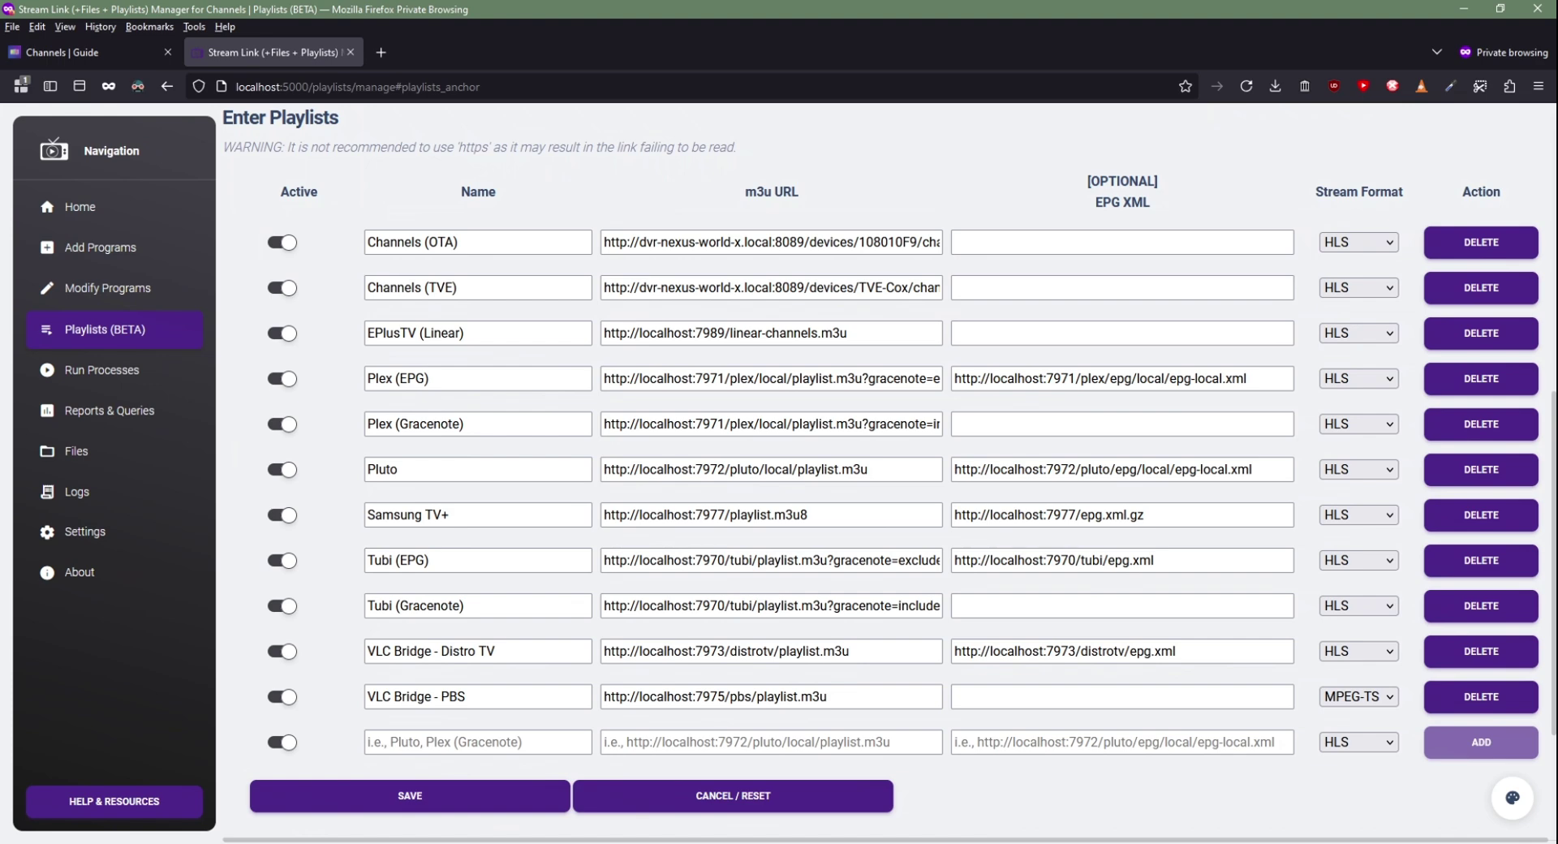
left_click(282, 514)
left_click(269, 516)
- Examine the playlist priority order, selecting Channels (OTA) and Channels (TVE) in the list
scroll(269, 516, "up", 6)
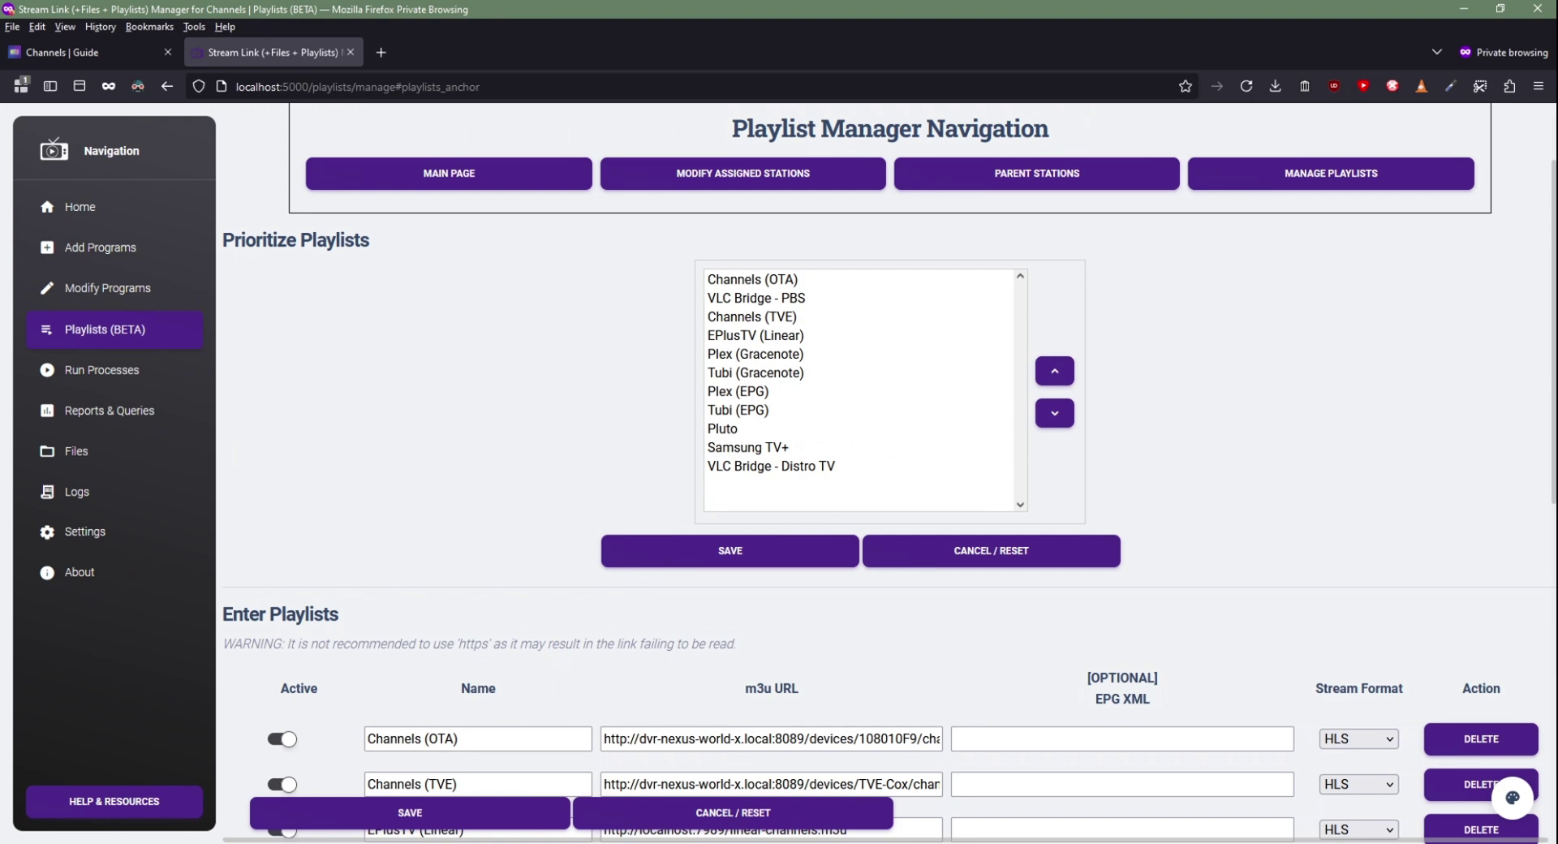
scroll(889, 470, "up", 2)
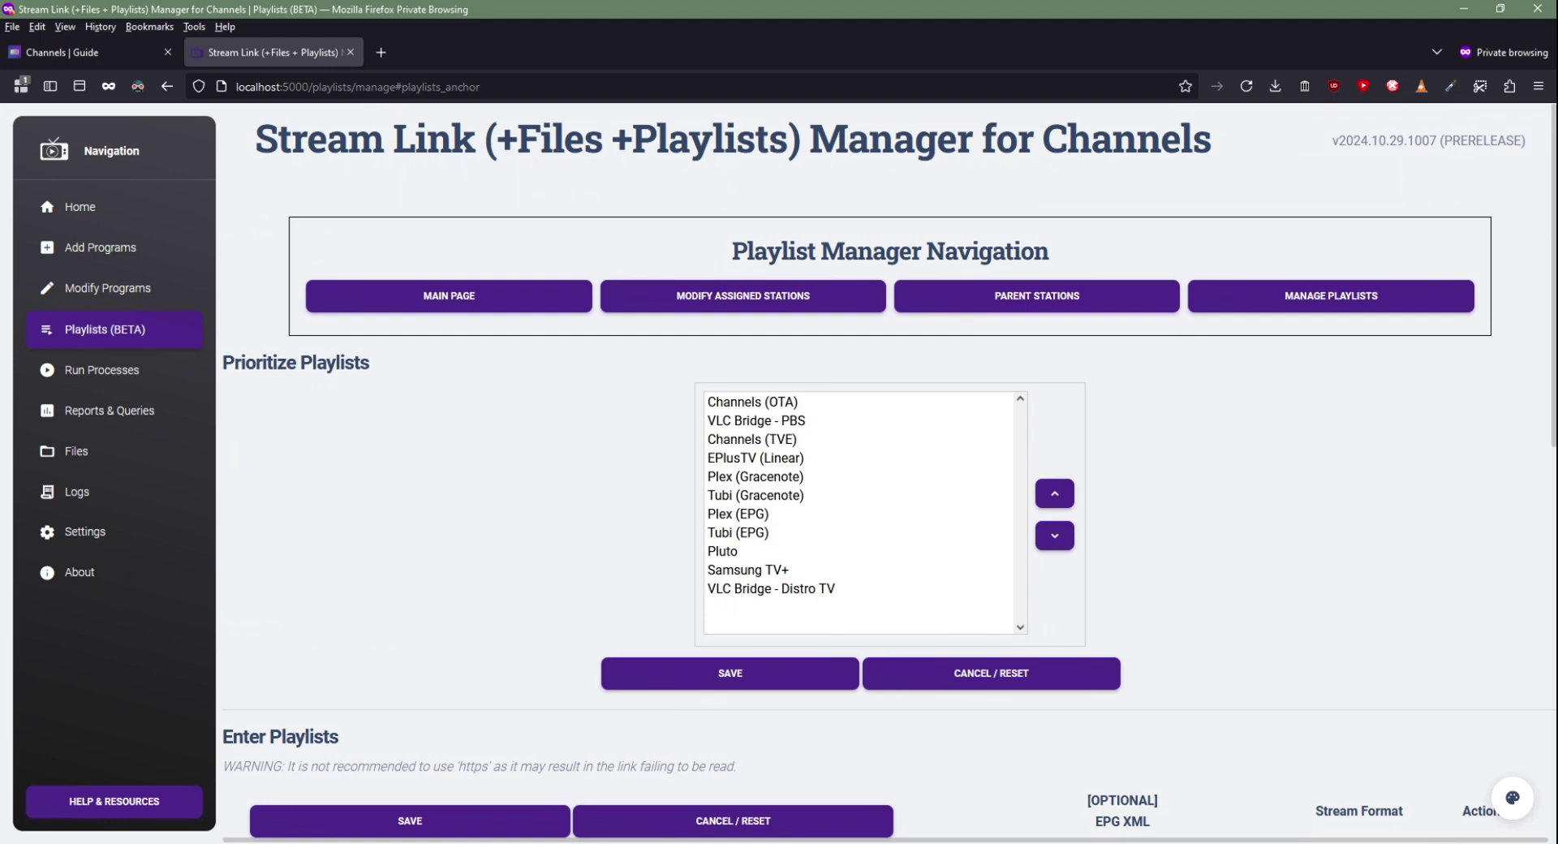
left_click(752, 402)
left_click(752, 439)
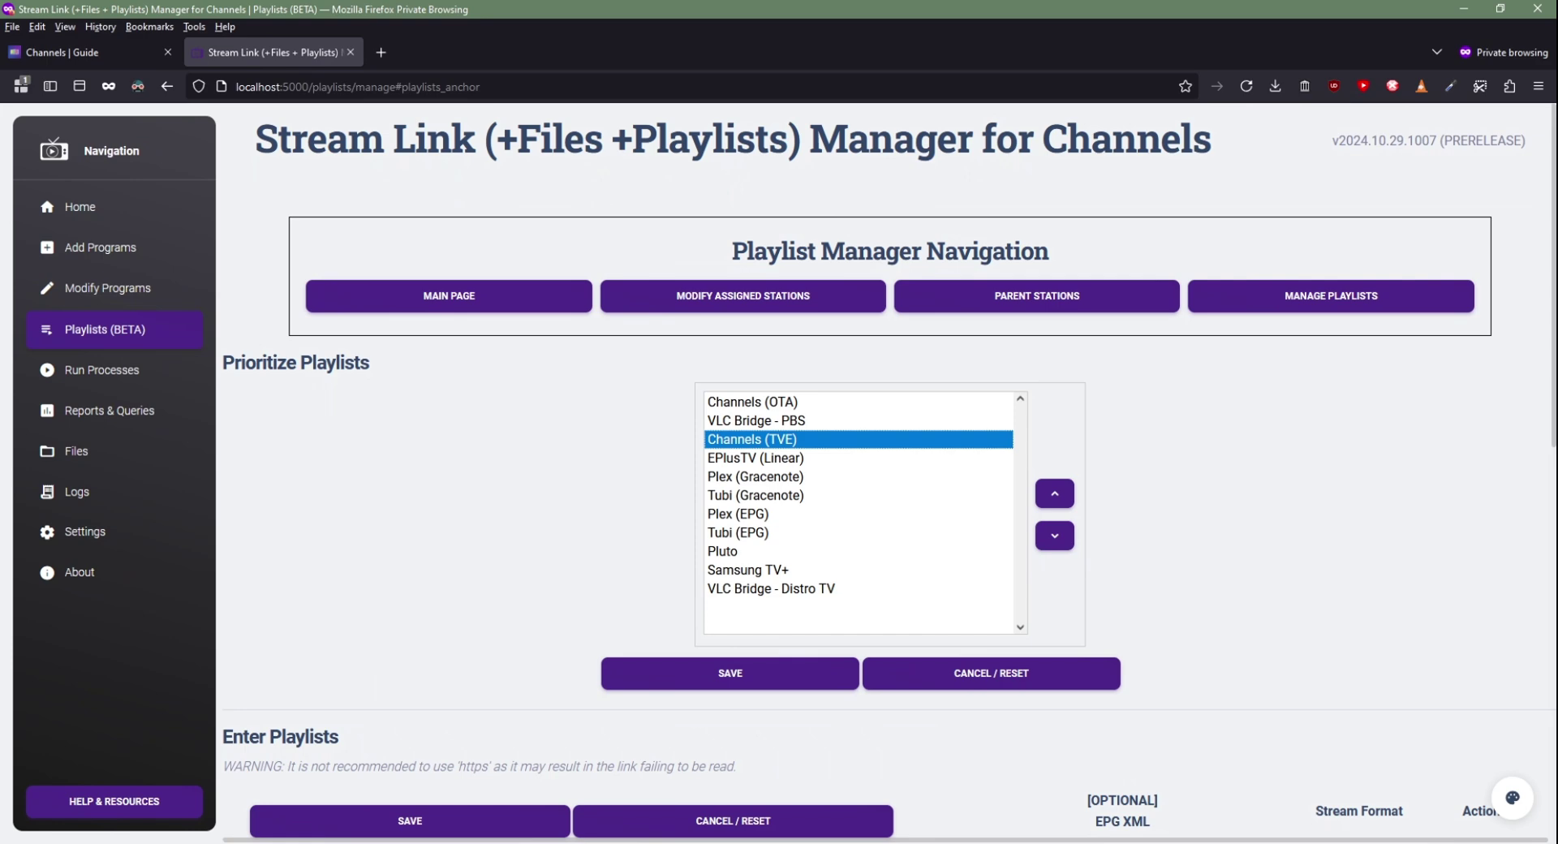
- Upload the example_playlist.m3u file to the uploaded m3u and XML EPG files
scroll(889, 473, "down", 10)
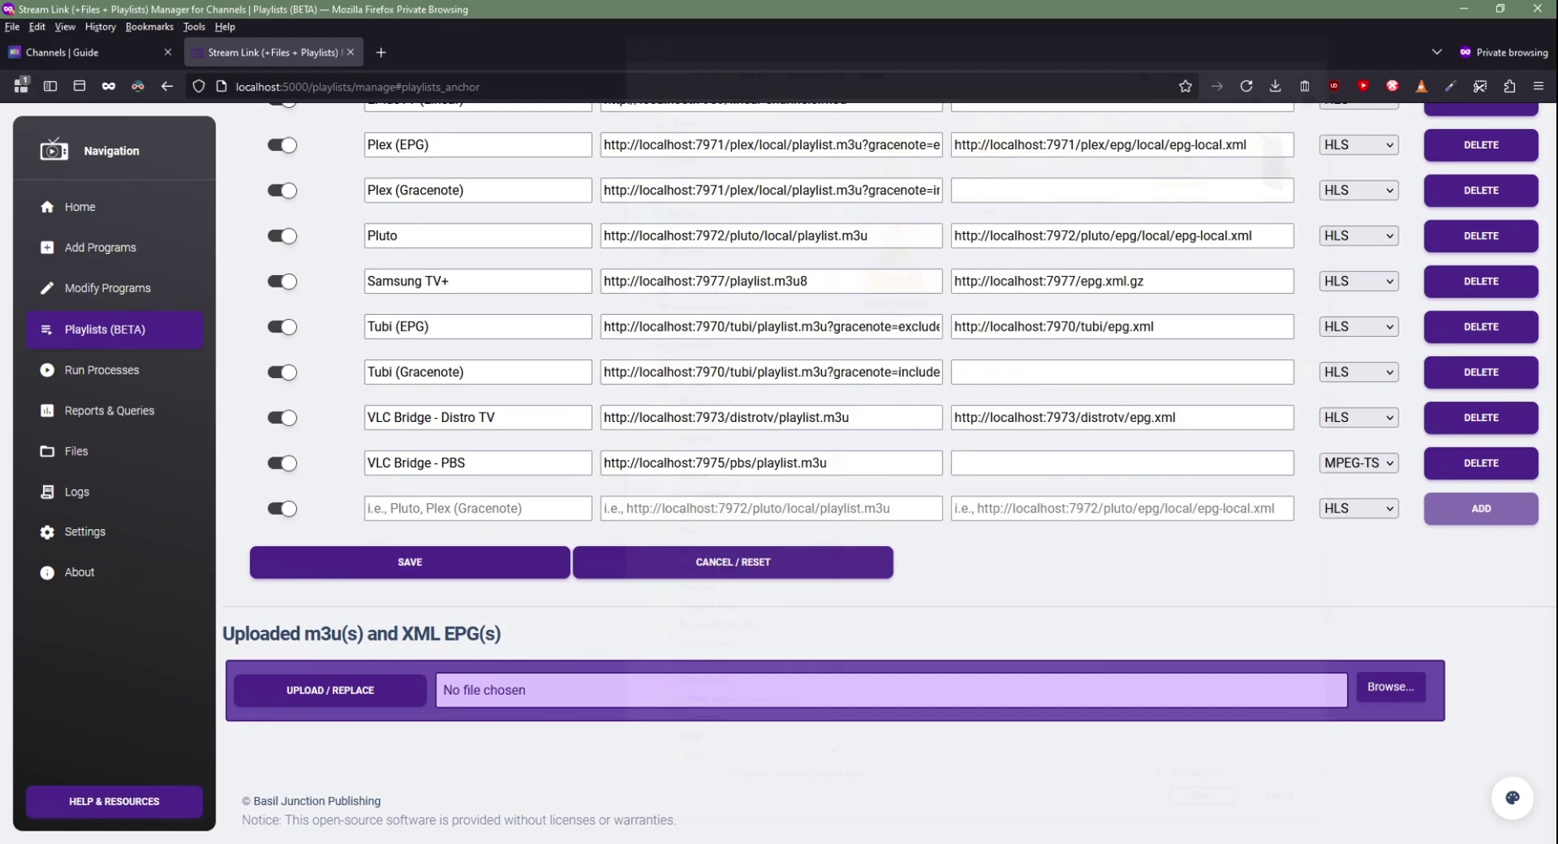
left_click(330, 690)
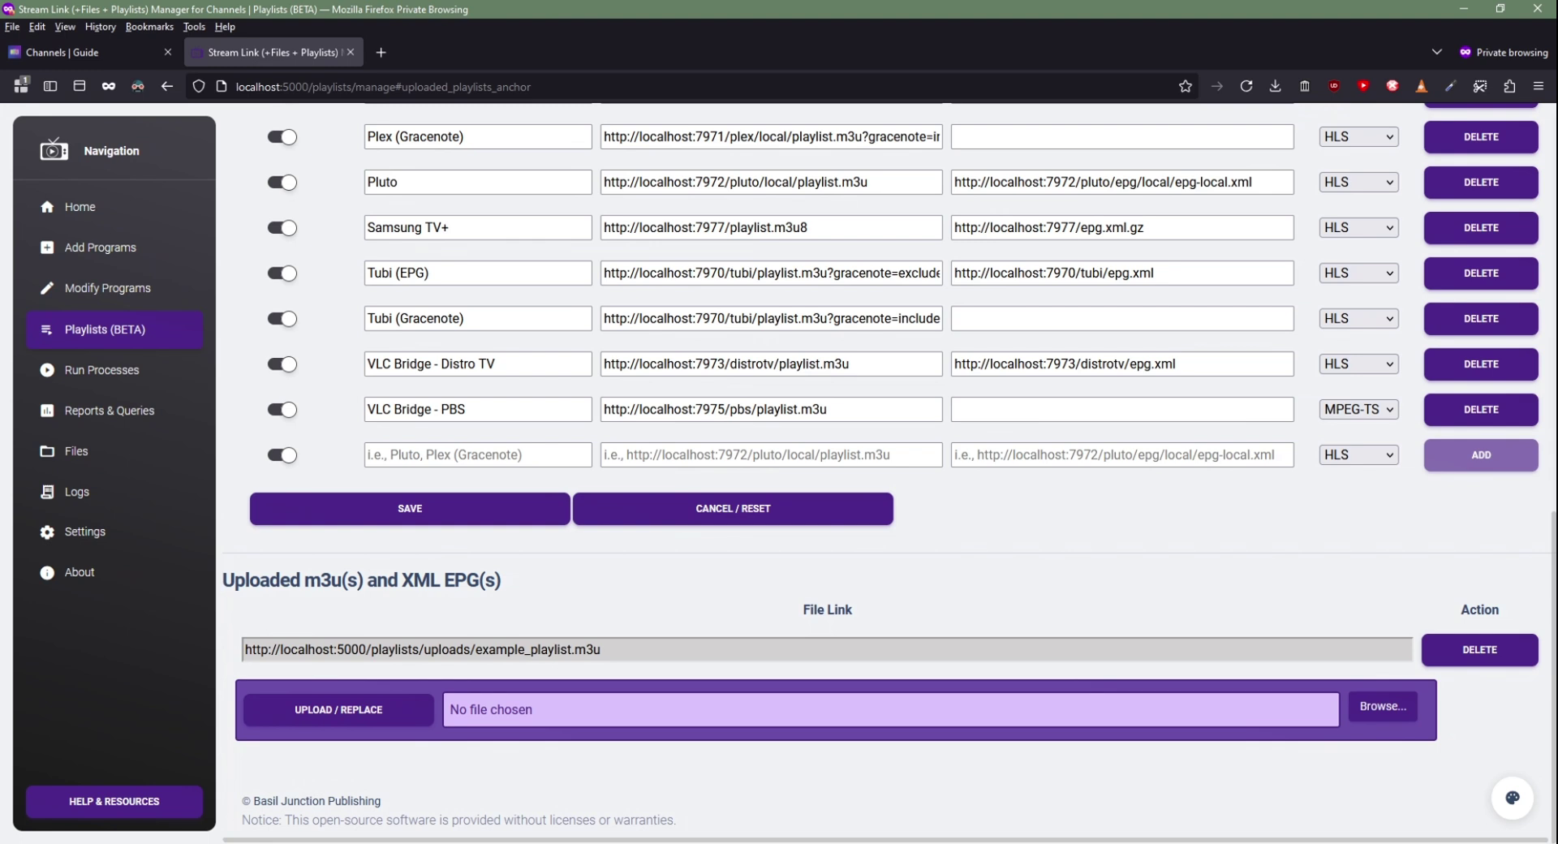
- Copy the file link of the uploaded example_playlist.m3u into the m3u URL of the new playlist row
left_click_drag(601, 649, 243, 649)
key("ctrl+c")
right_click(309, 646)
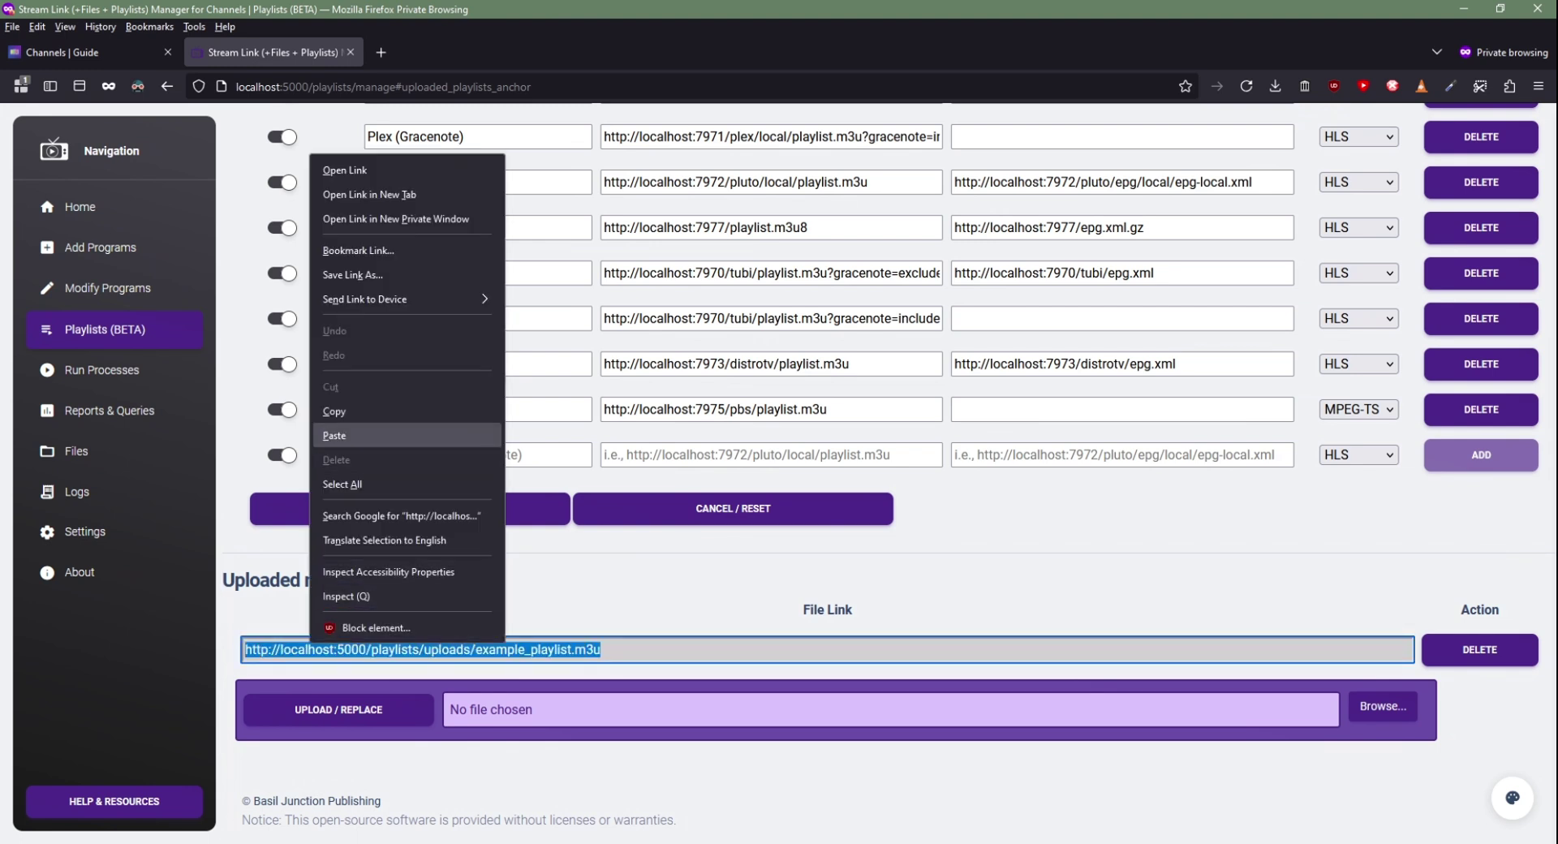
left_click(334, 412)
left_click(771, 454)
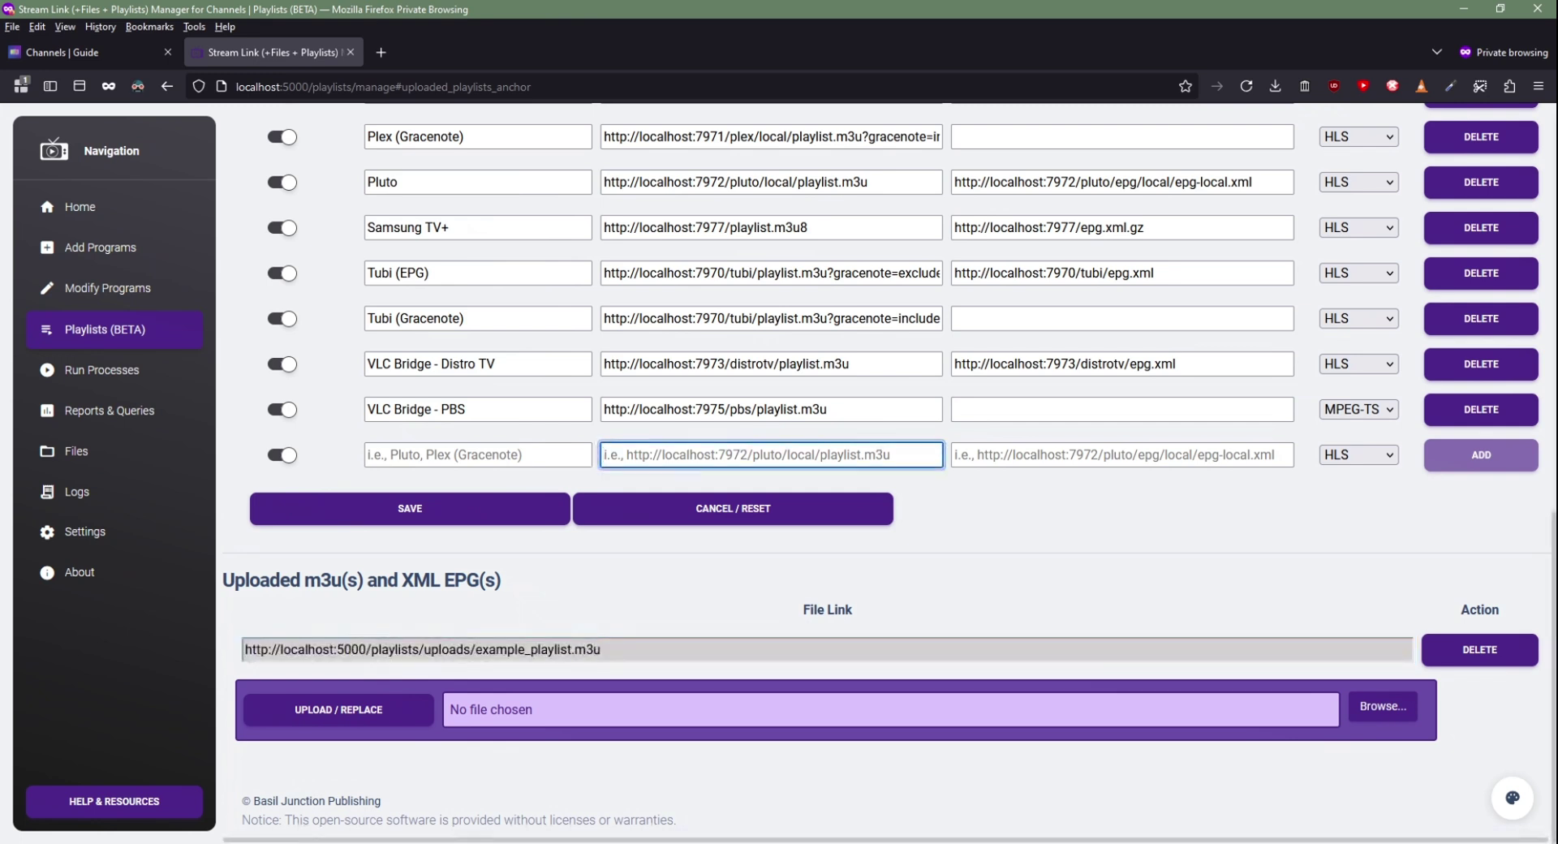
key("ctrl+v")
- Name the new playlist zzzDELETEME and add it to the playlists
left_click(478, 454)
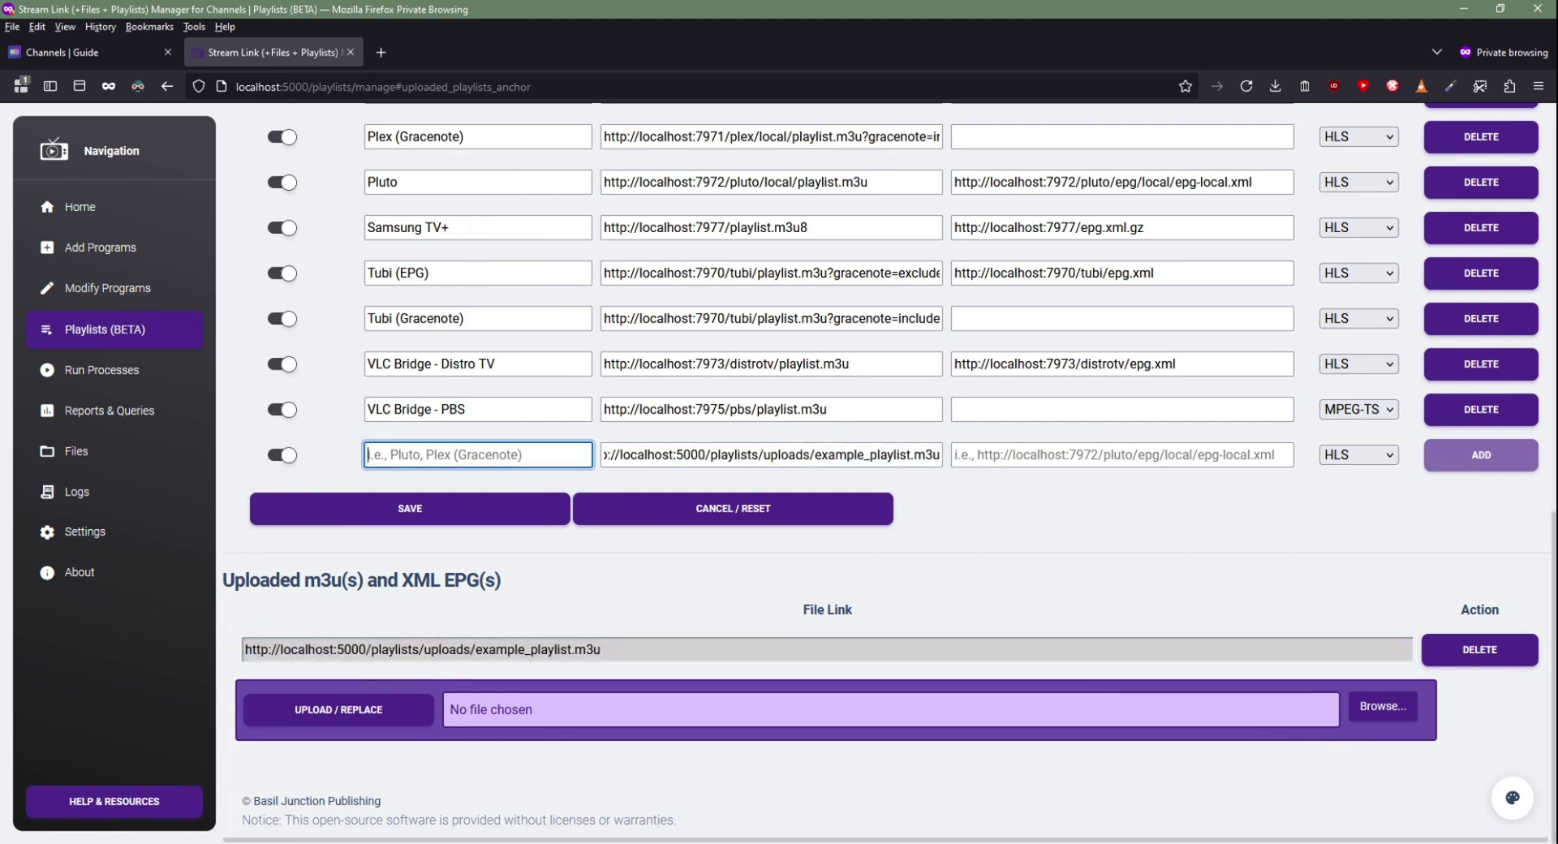
type("zzD")
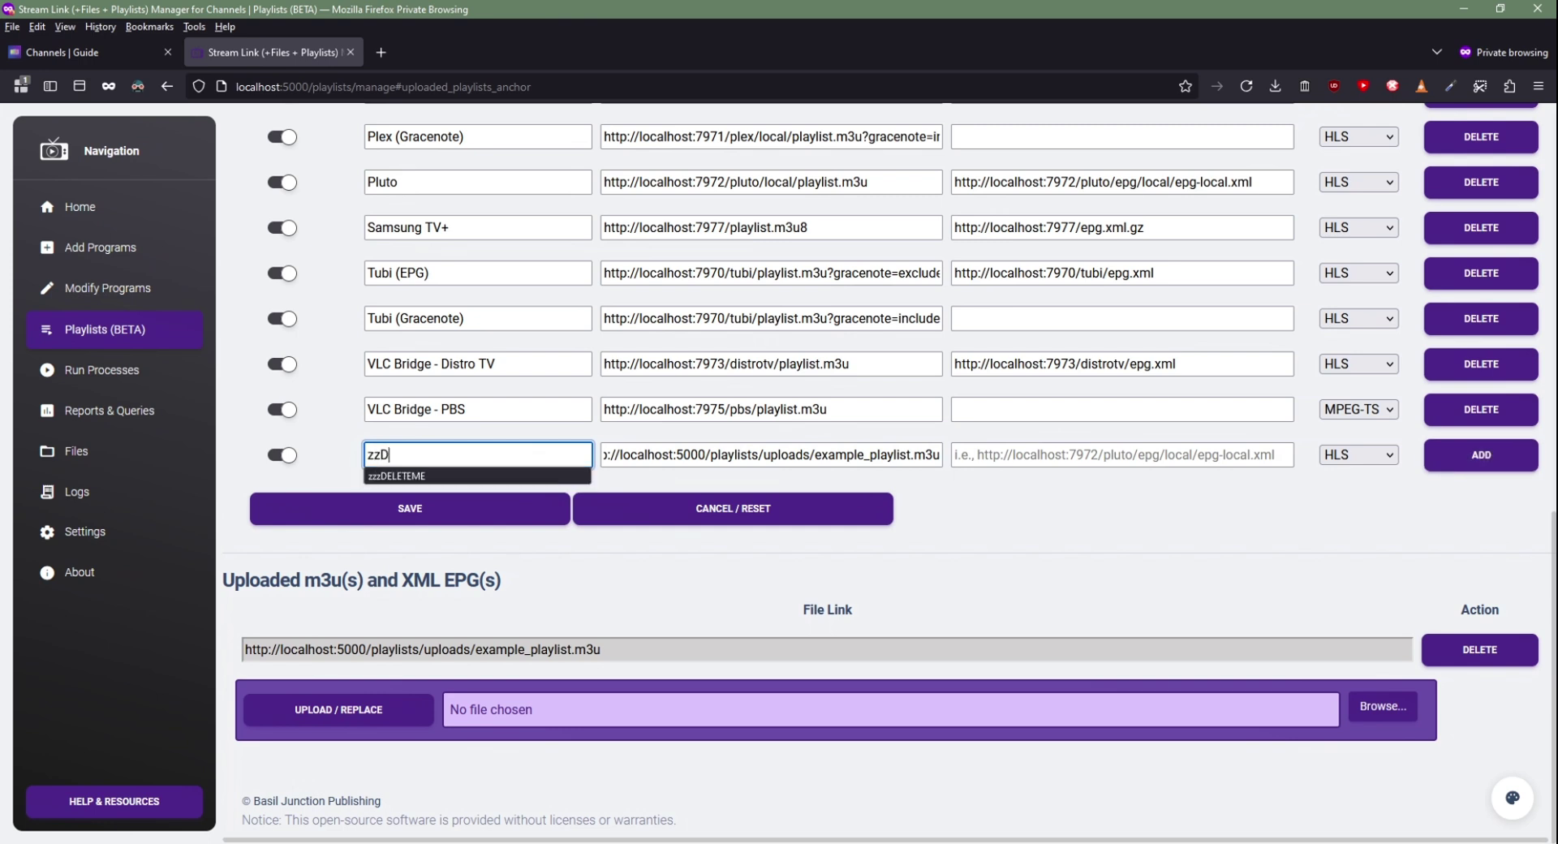
key("Down")
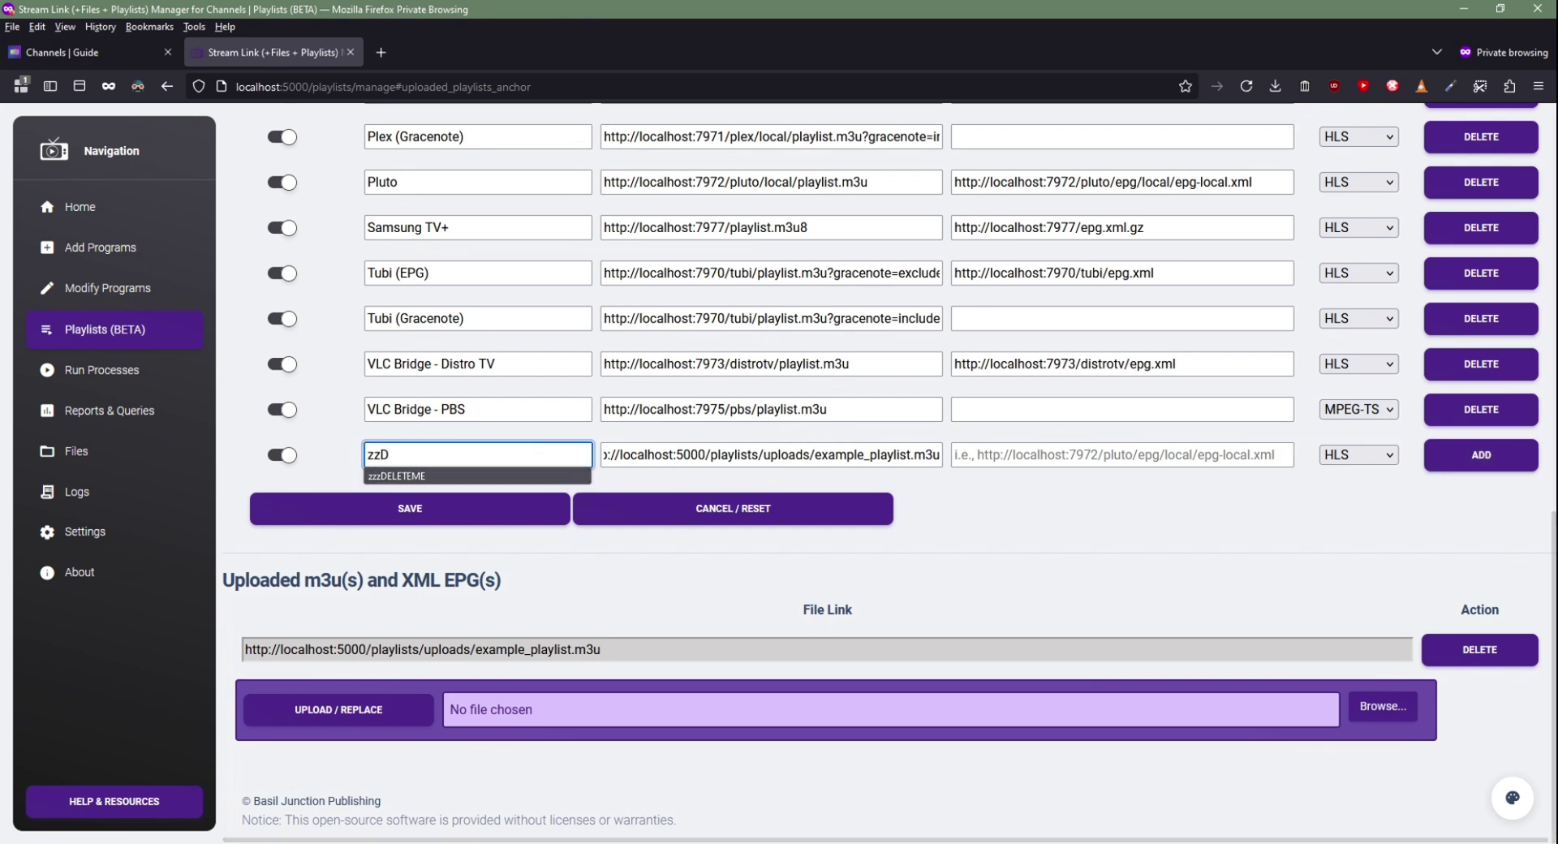
key("Return")
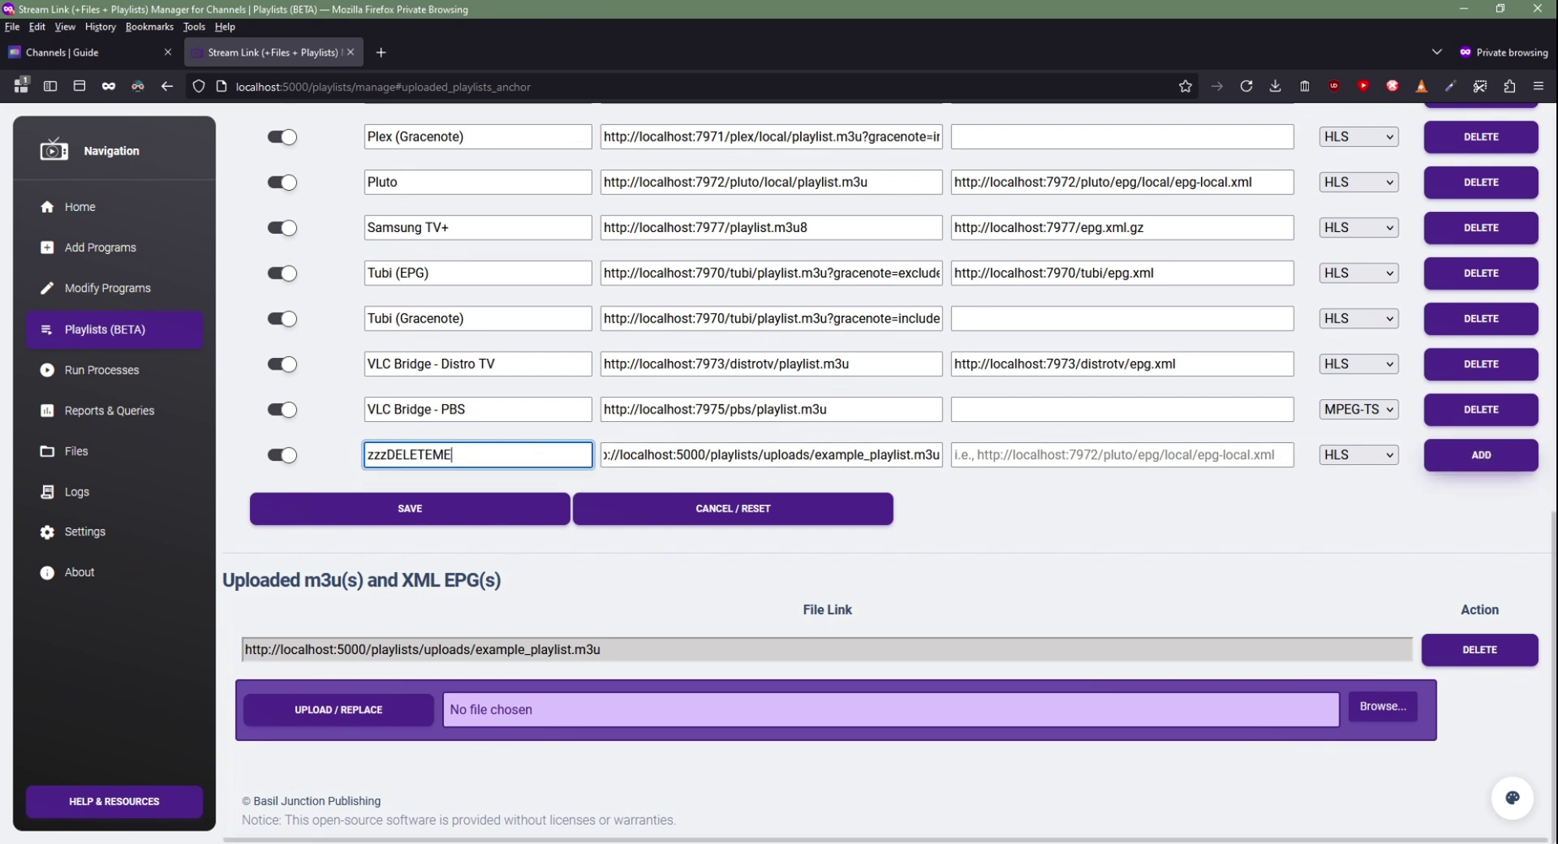
left_click(1480, 454)
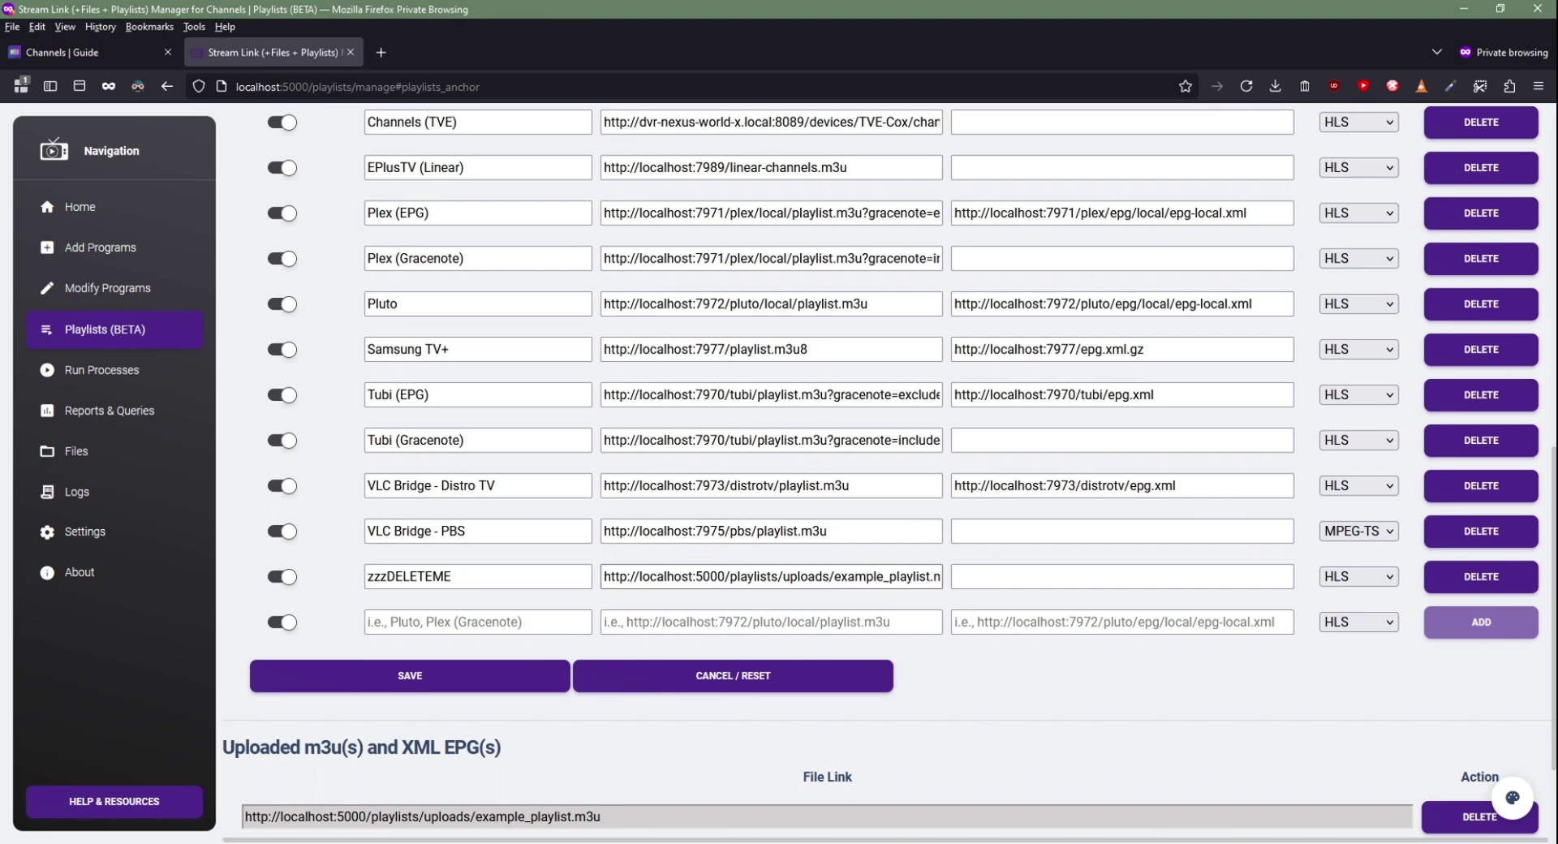
- Check the priority list for zzzDELETEME, and delete that playlist
scroll(224, 614, "up", 8)
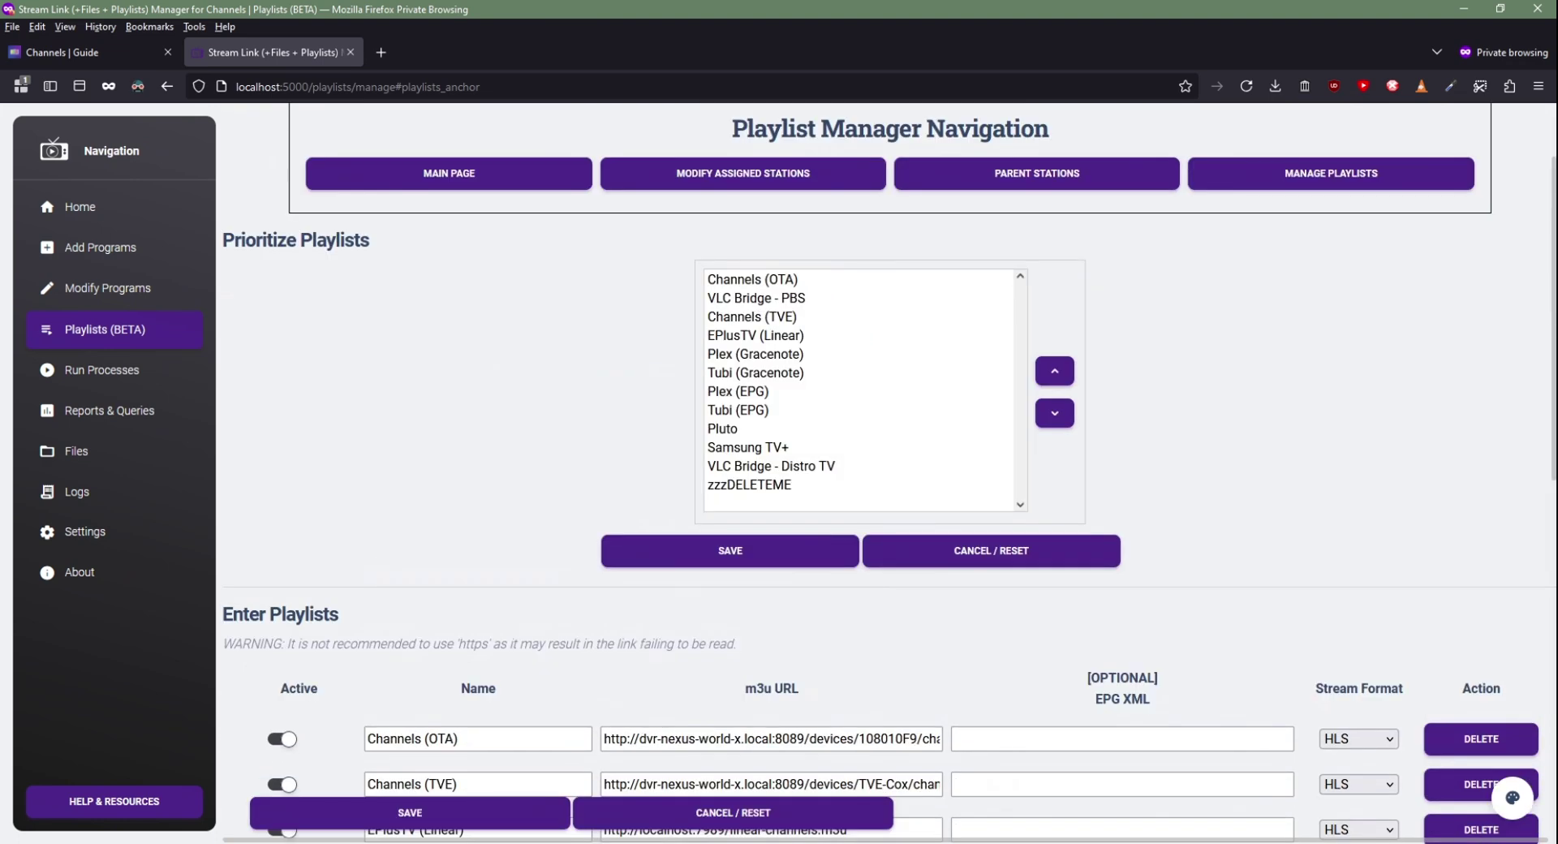
scroll(884, 470, "down", 8)
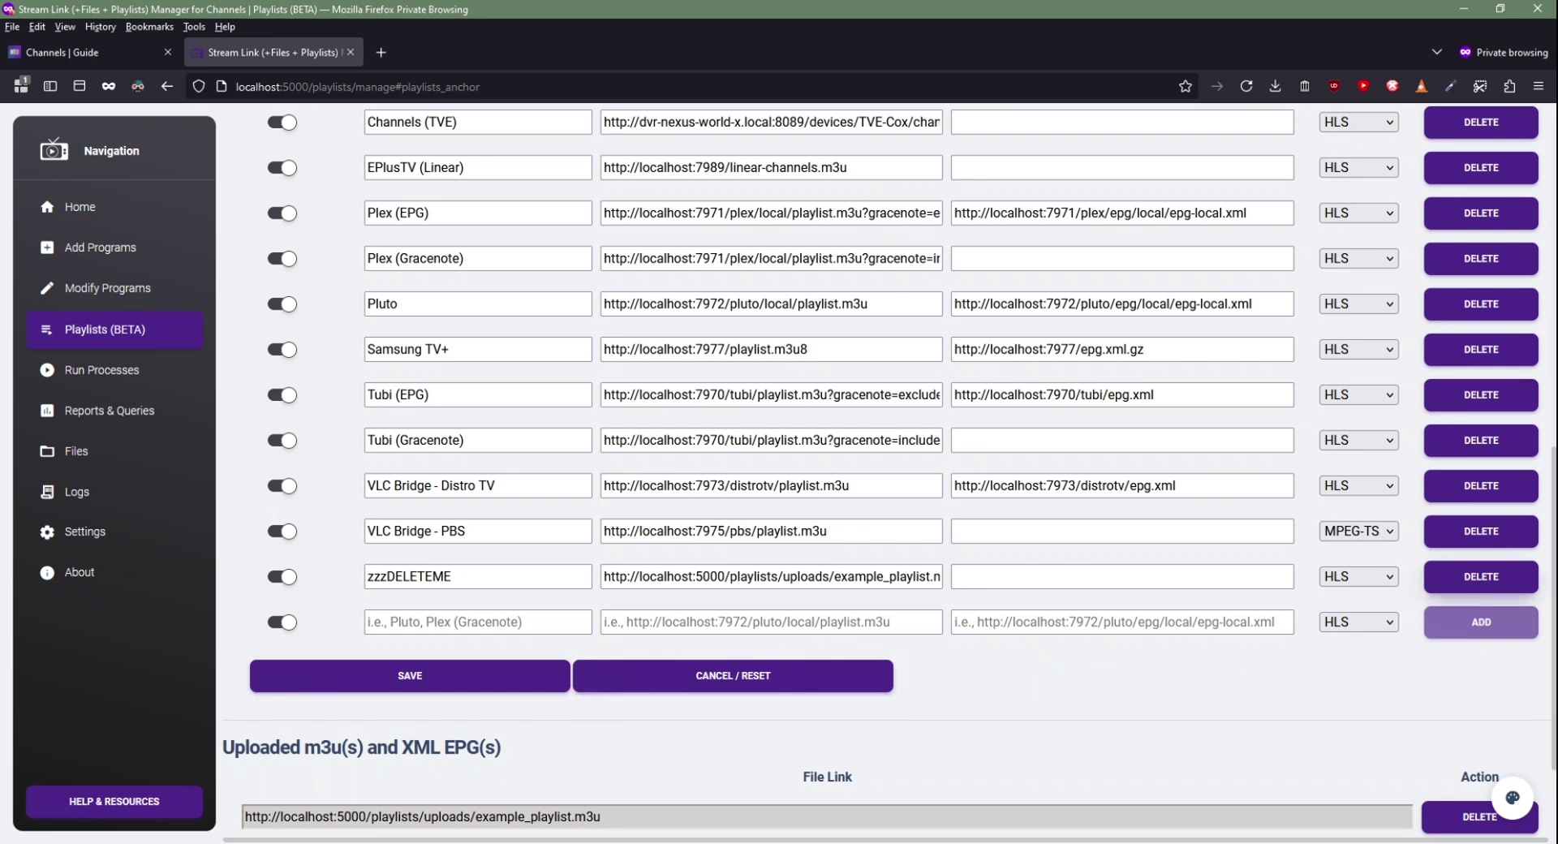
left_click(1481, 576)
scroll(223, 735, "up", 8)
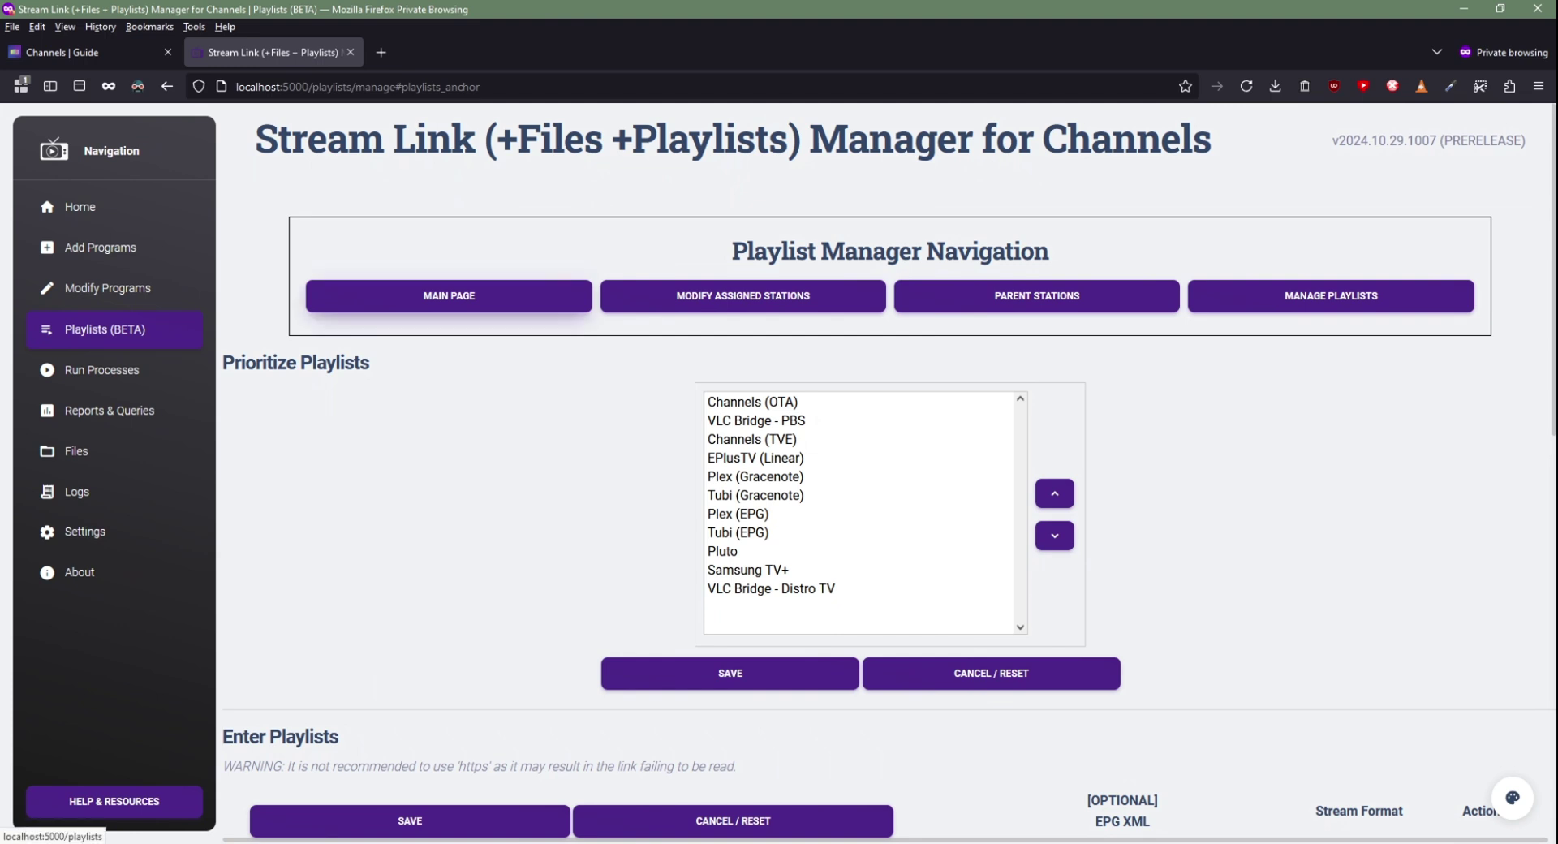
- Return to the Playlist Manager main page and update the station list
left_click(449, 296)
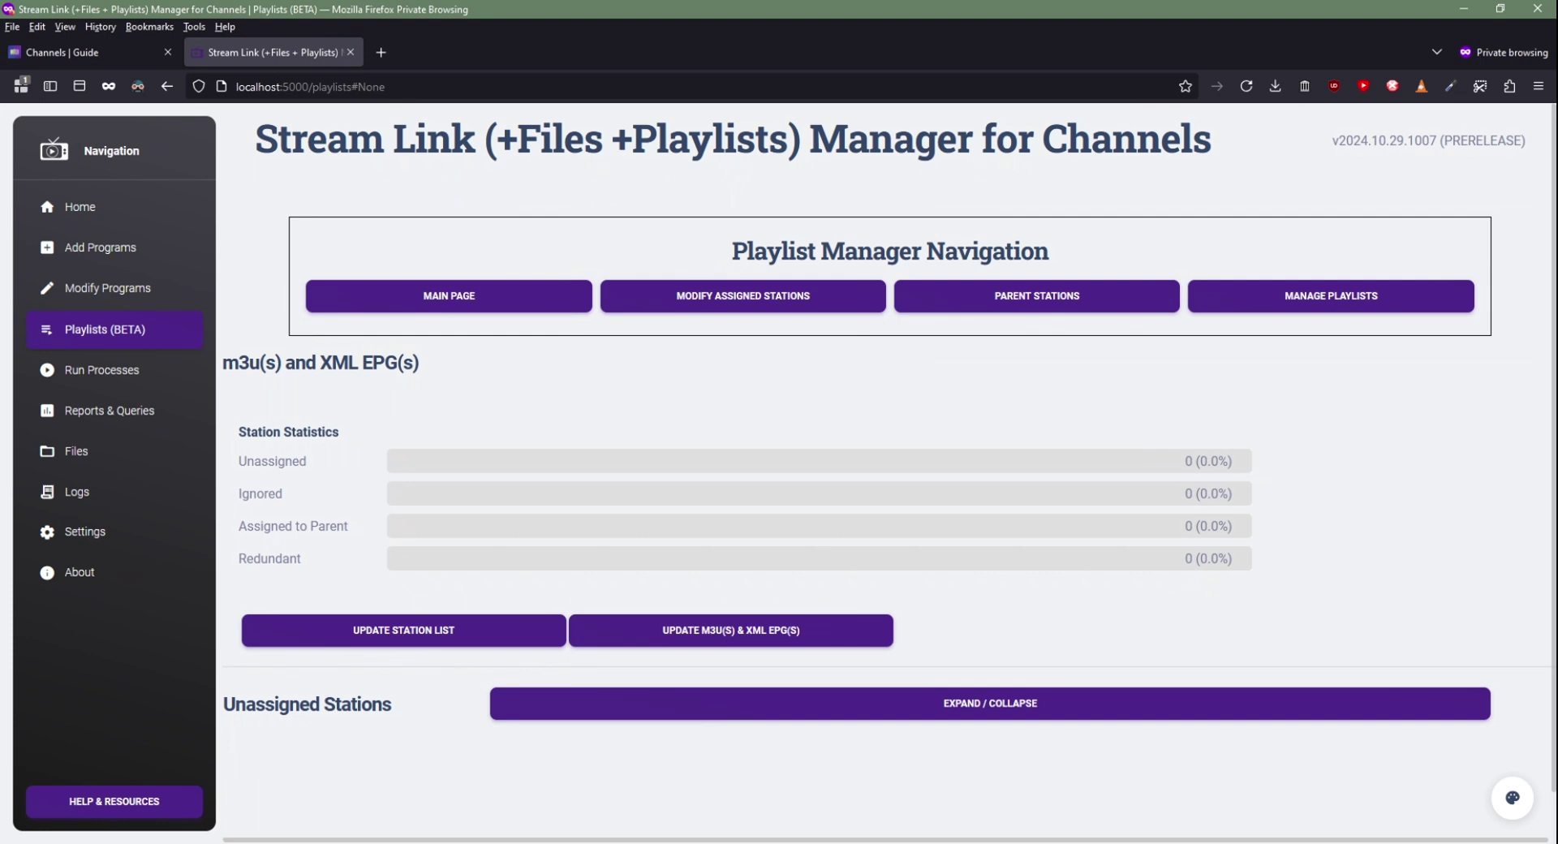
scroll(403, 581, "down", 1)
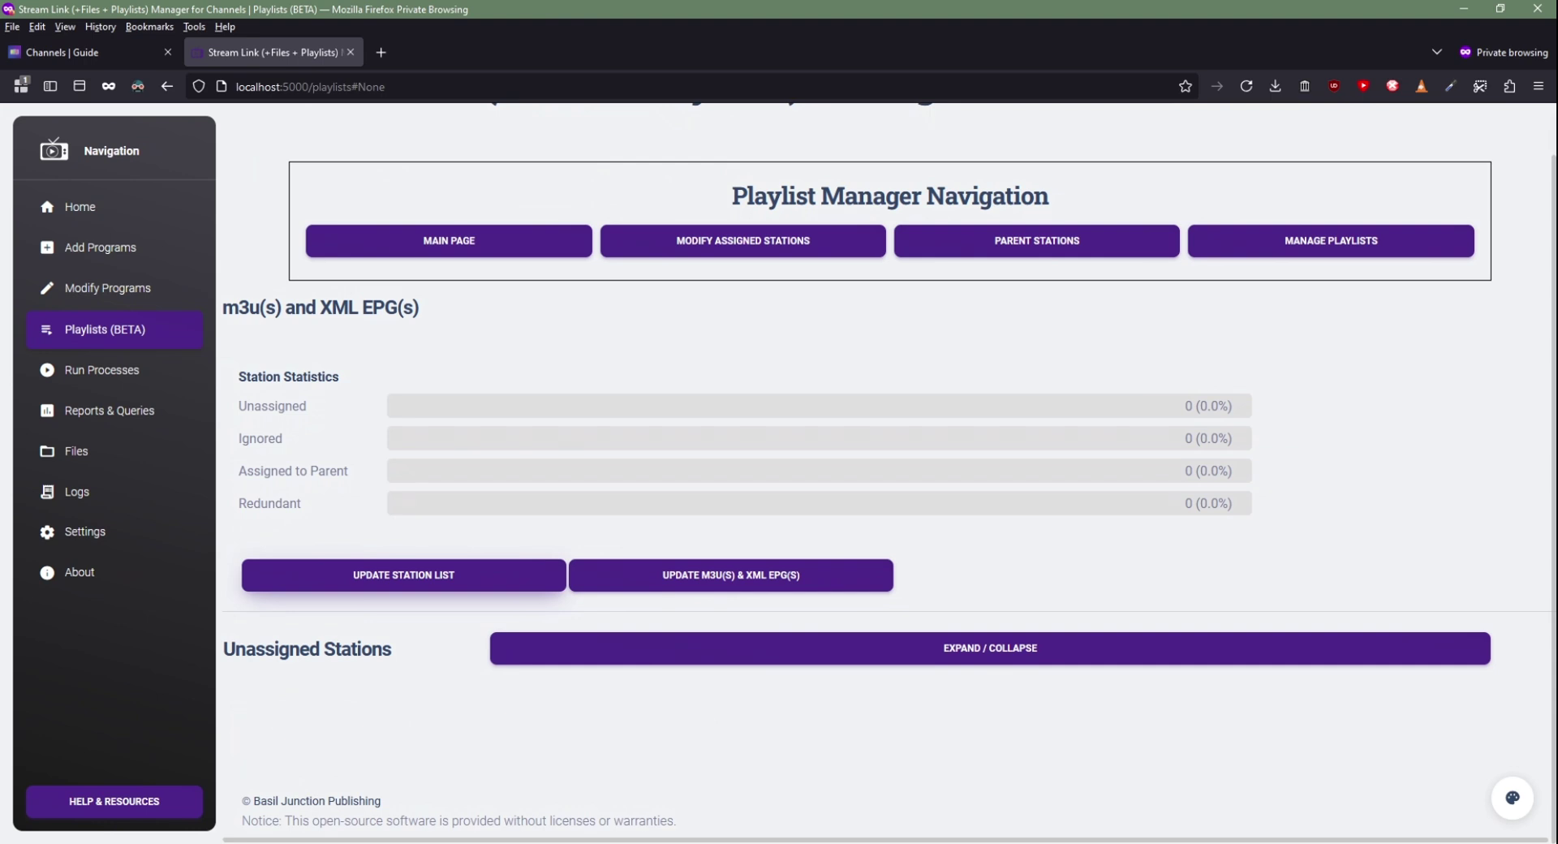
left_click(403, 576)
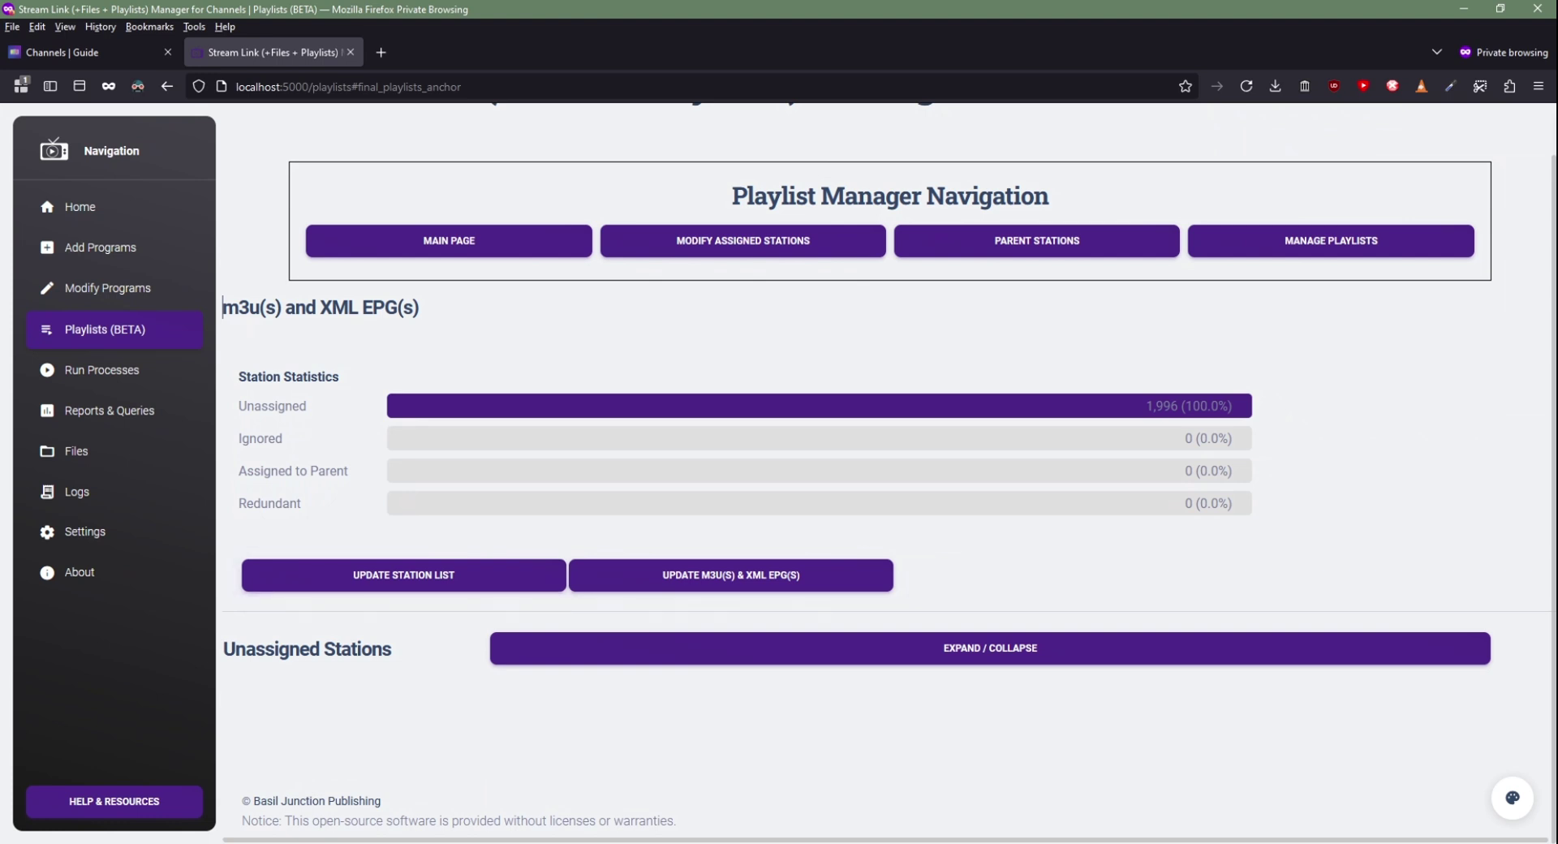
- Review the Unassigned, Ignored, Assigned to Parent and Redundant categories in the station statistics
double_click(254, 406)
double_click(260, 438)
triple_click(292, 471)
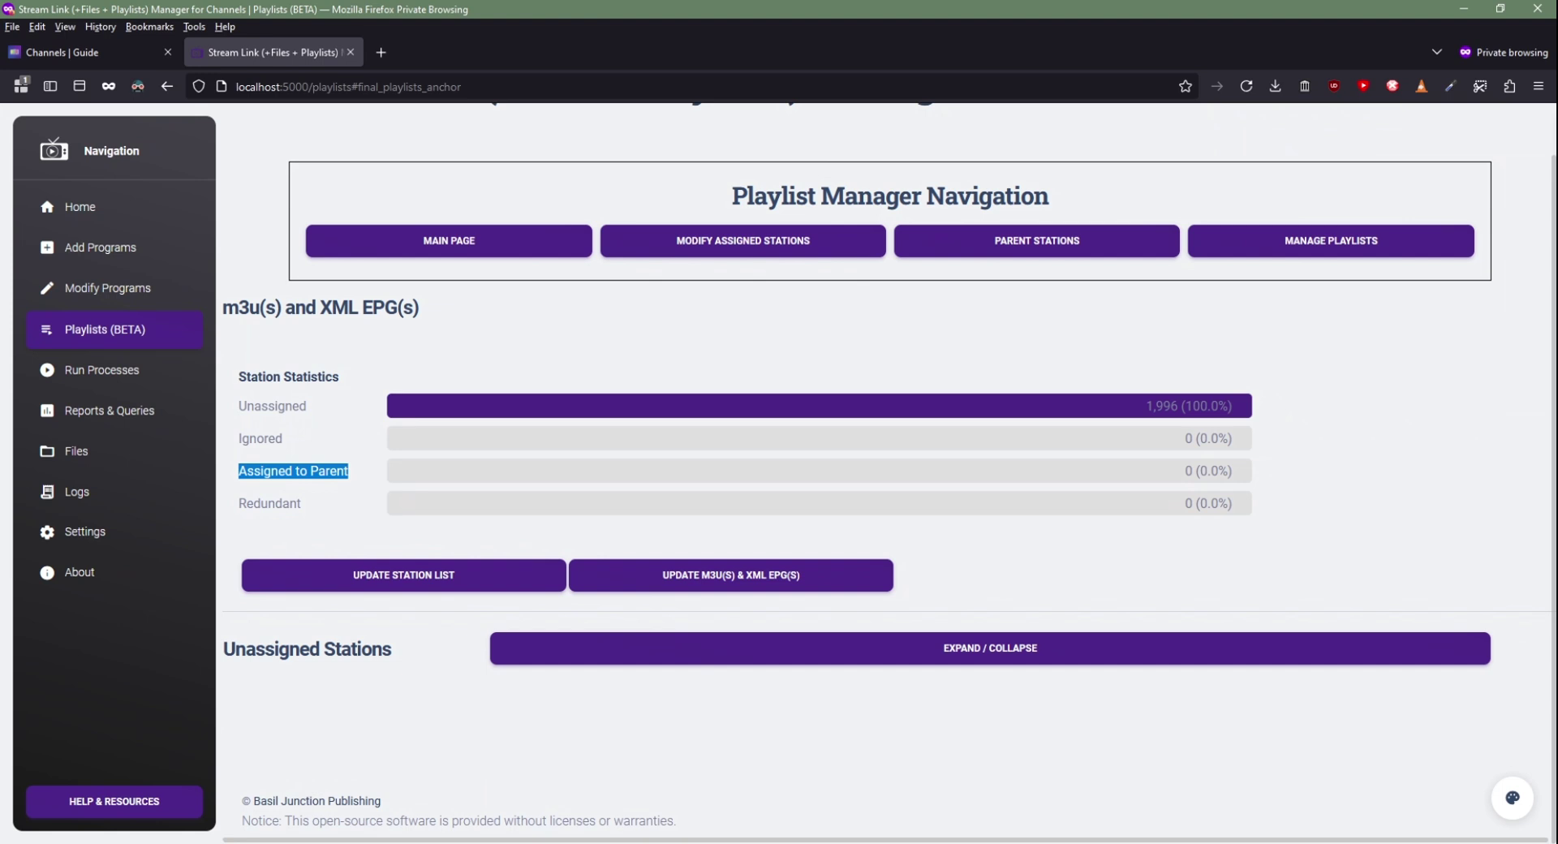
double_click(269, 503)
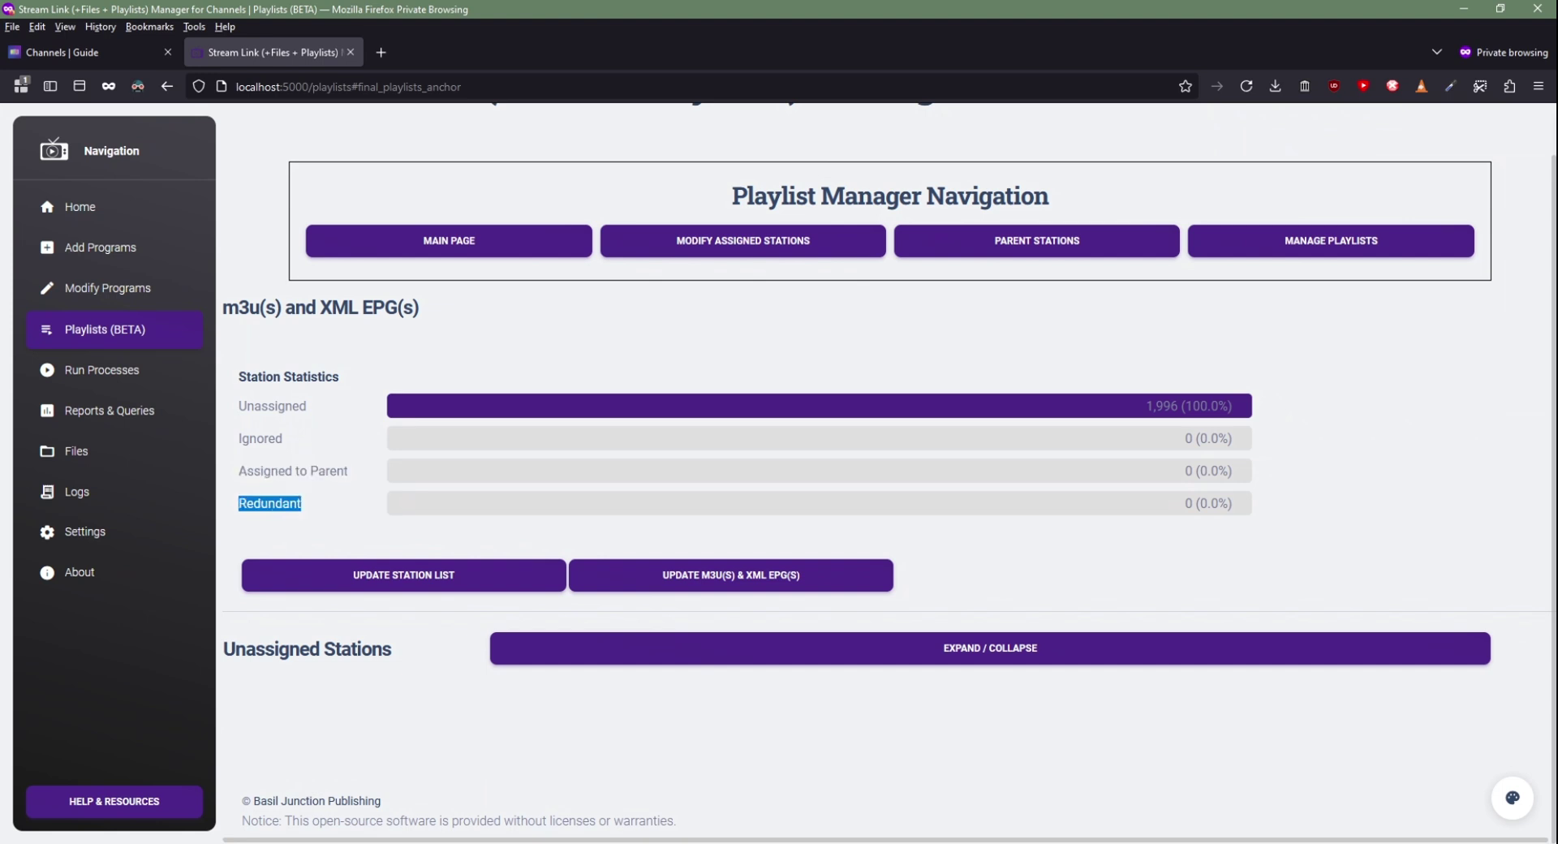
left_click(270, 503)
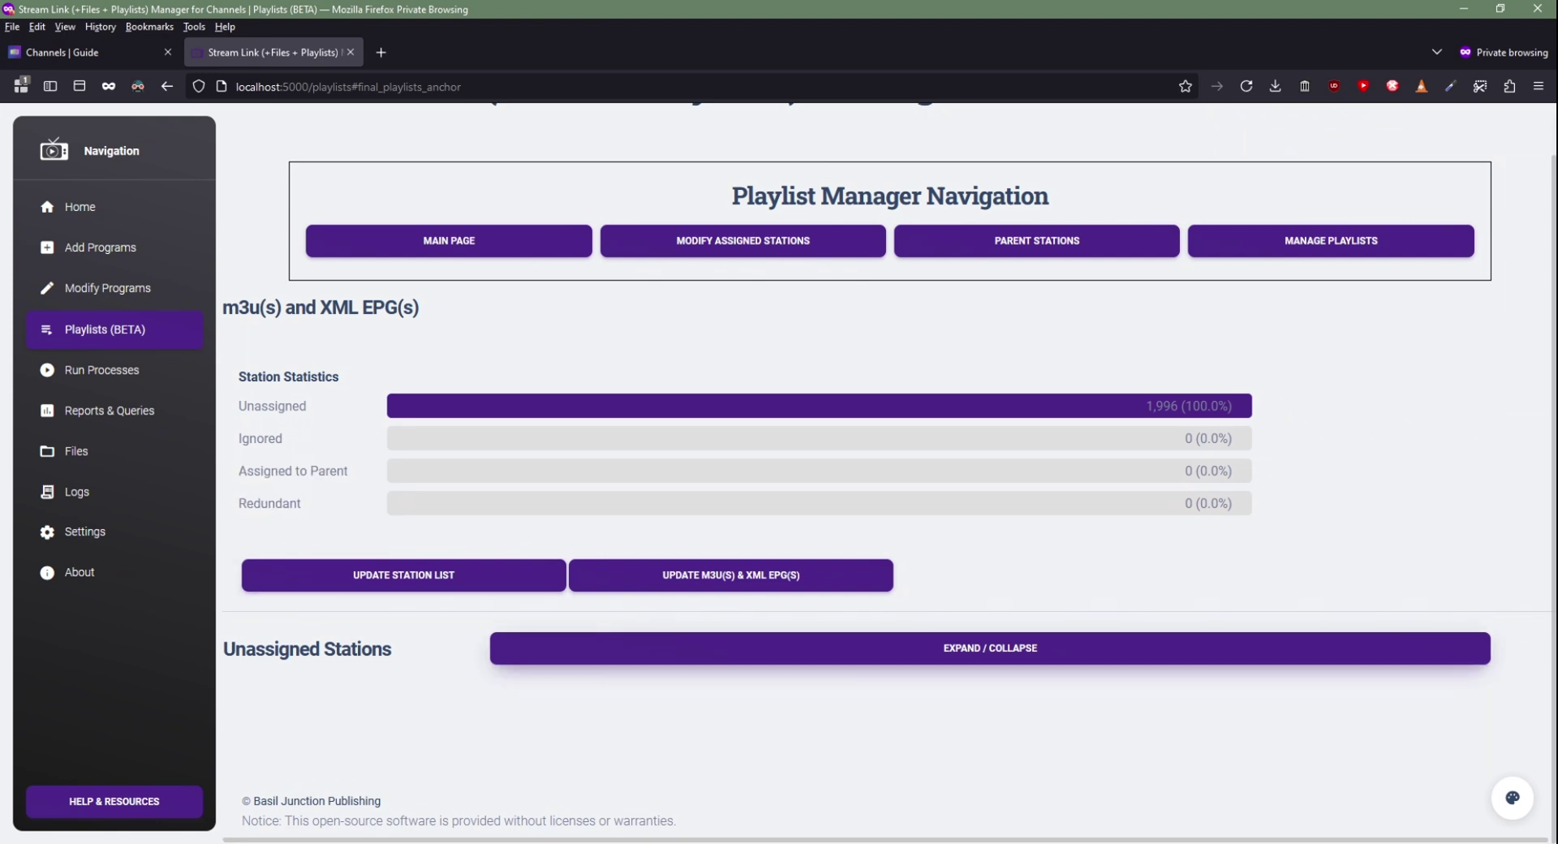
- Expand the Unassigned Stations list and look through its stations, playlists and descriptions
left_click(990, 647)
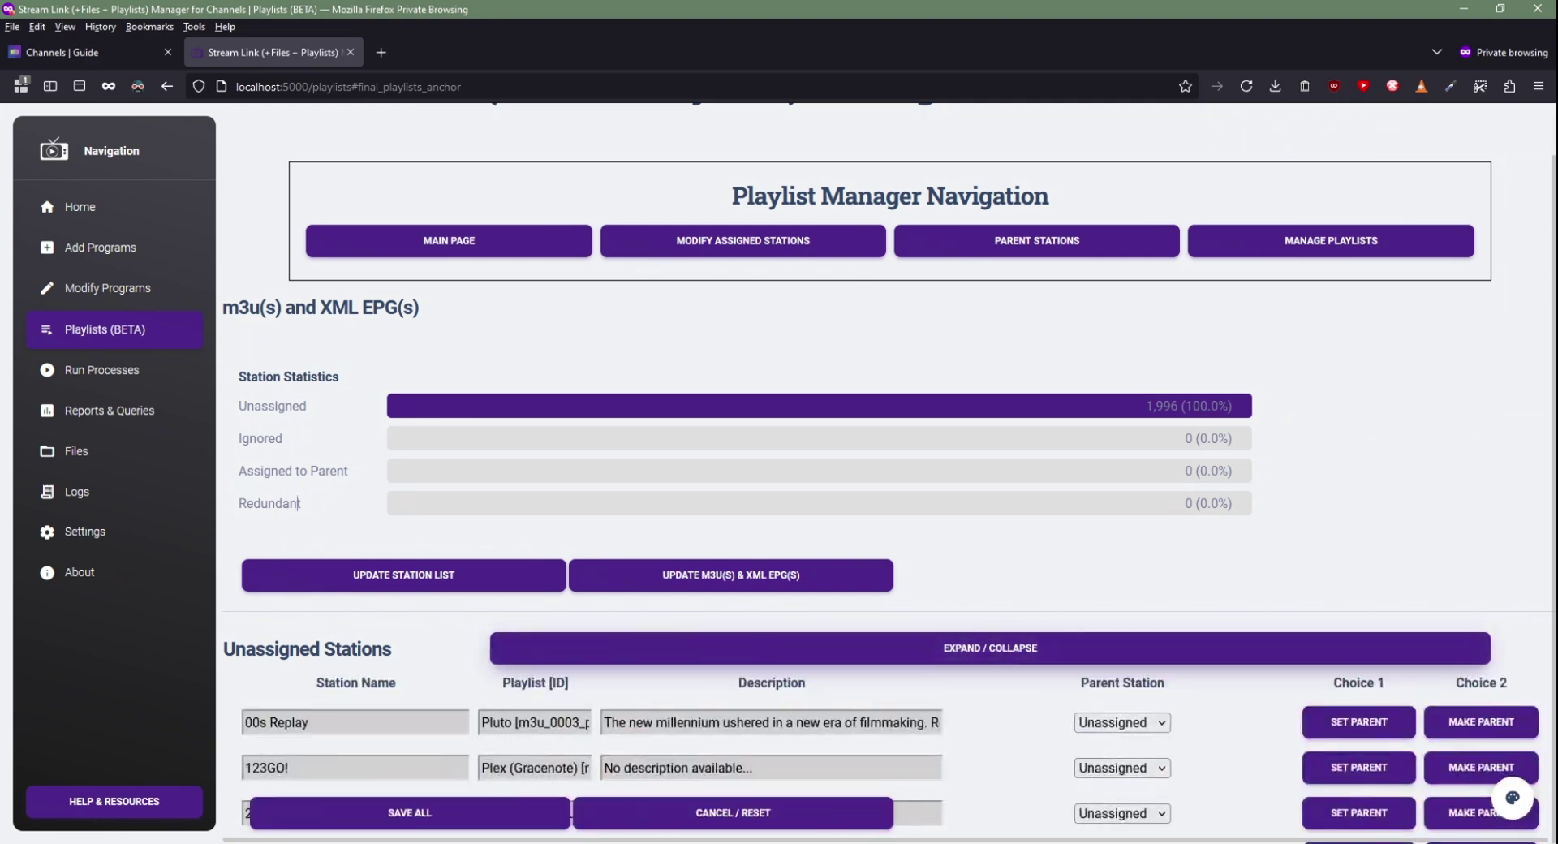
scroll(298, 503, "down", 10)
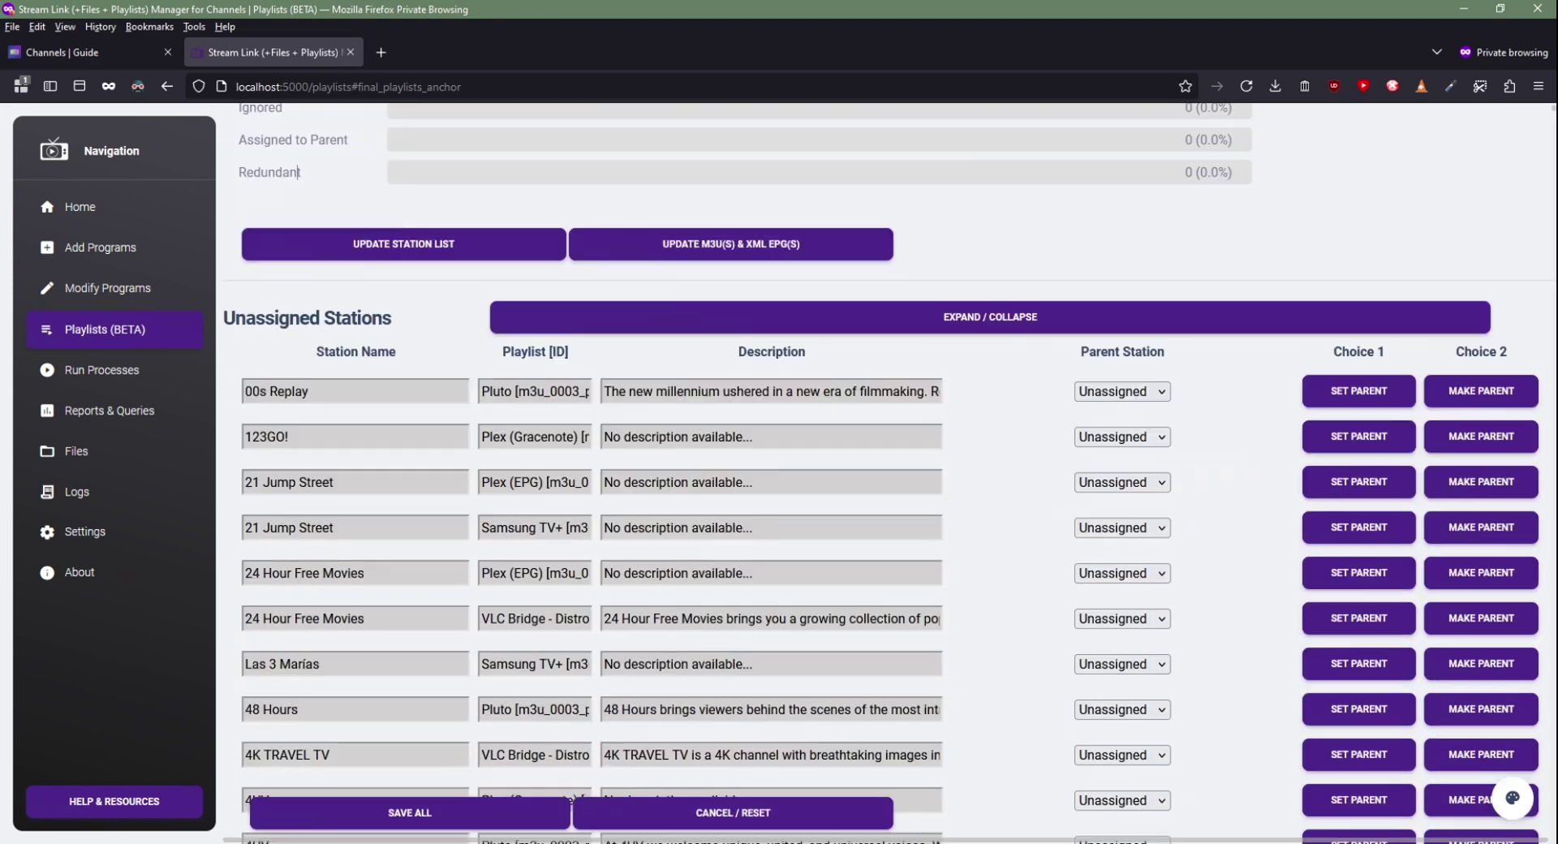
scroll(891, 473, "down", 20)
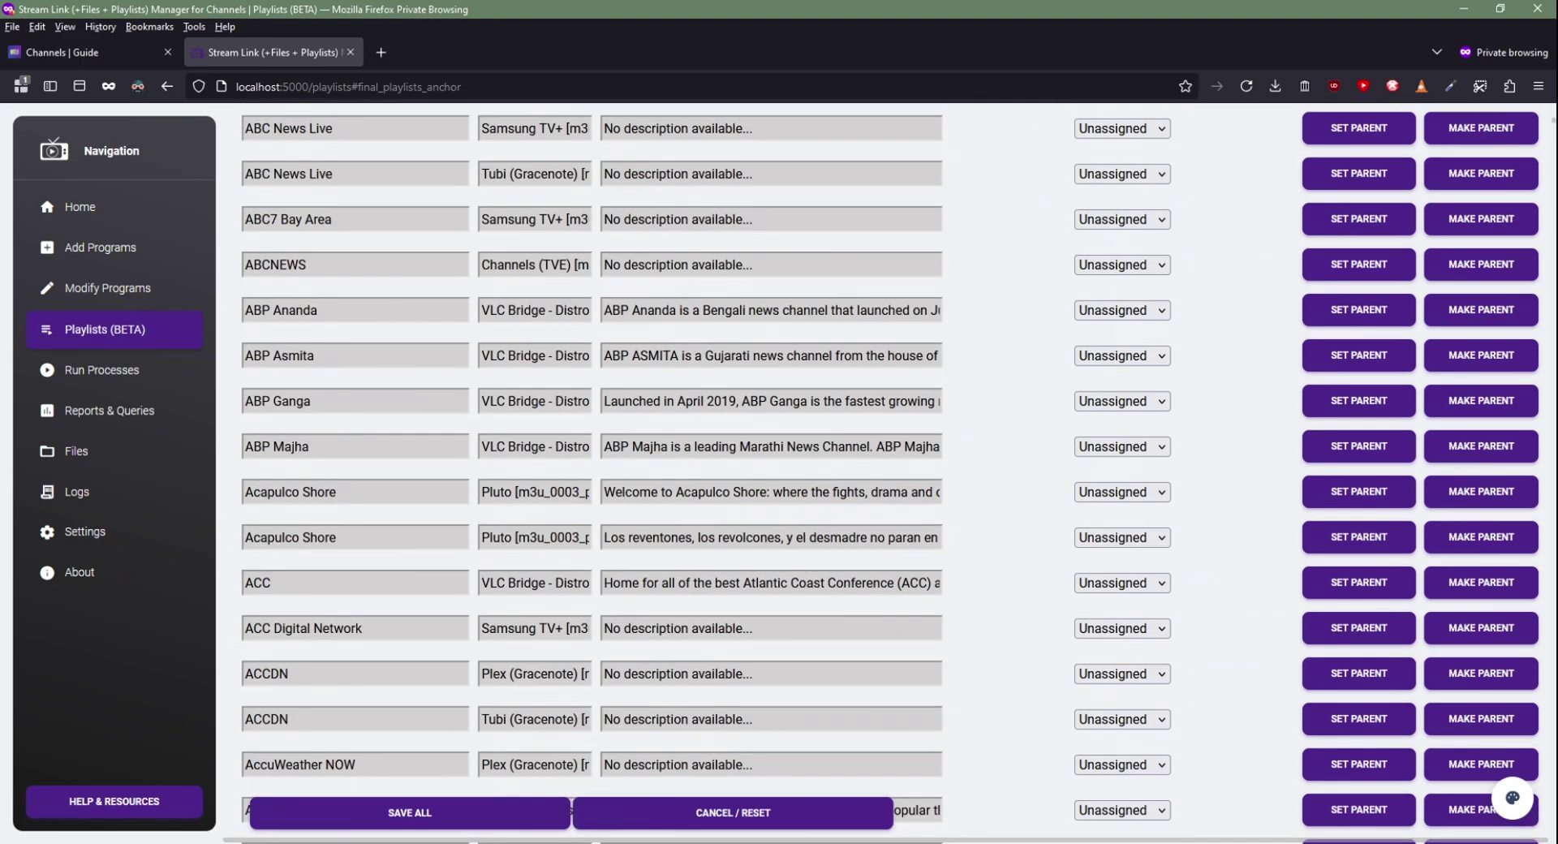
scroll(891, 473, "down", 20)
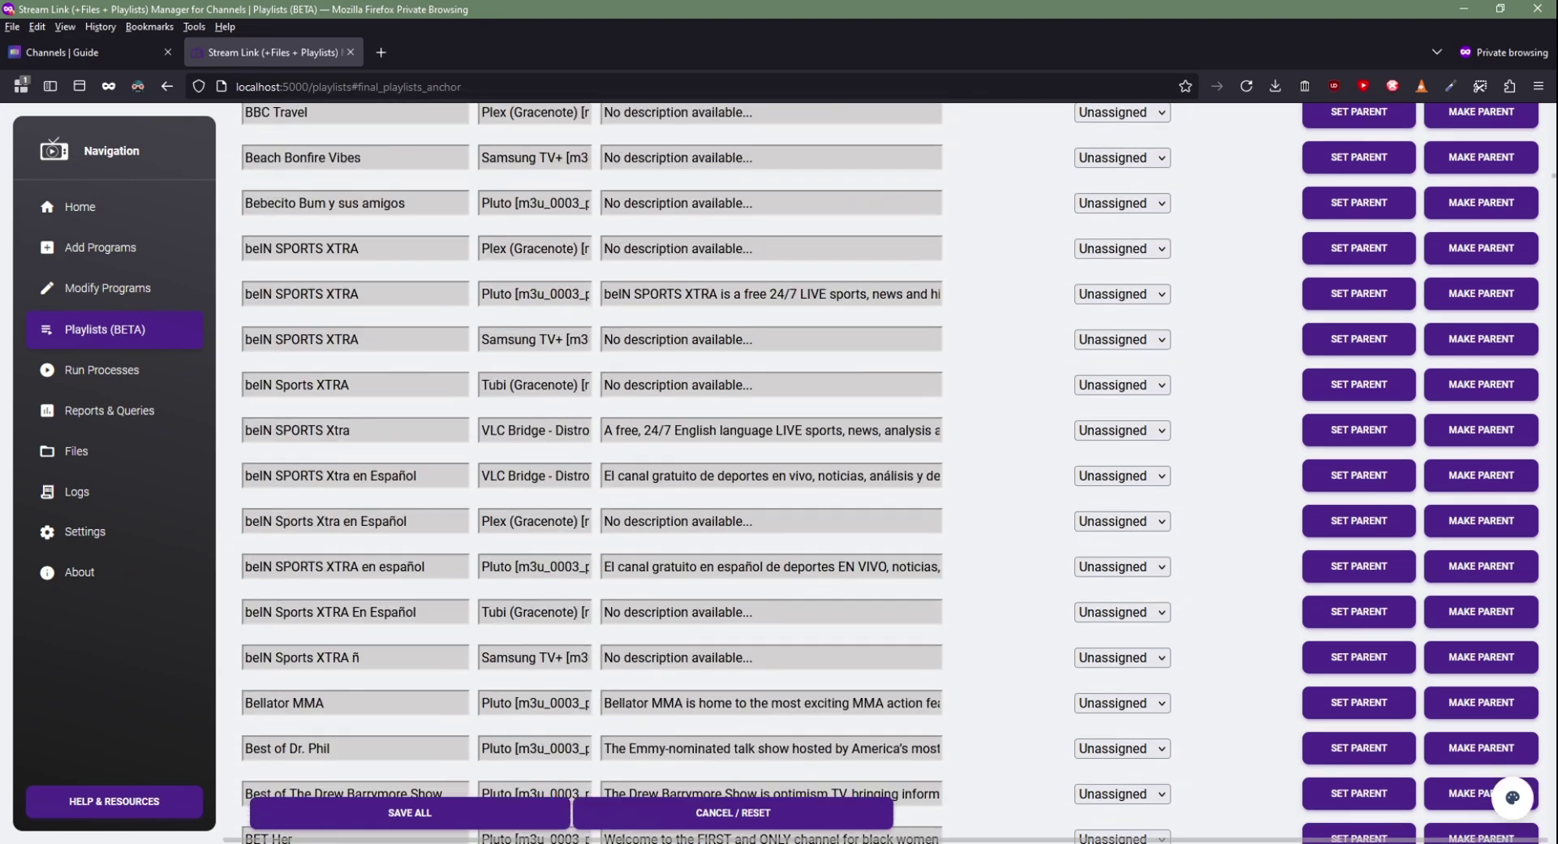
scroll(891, 473, "down", 20)
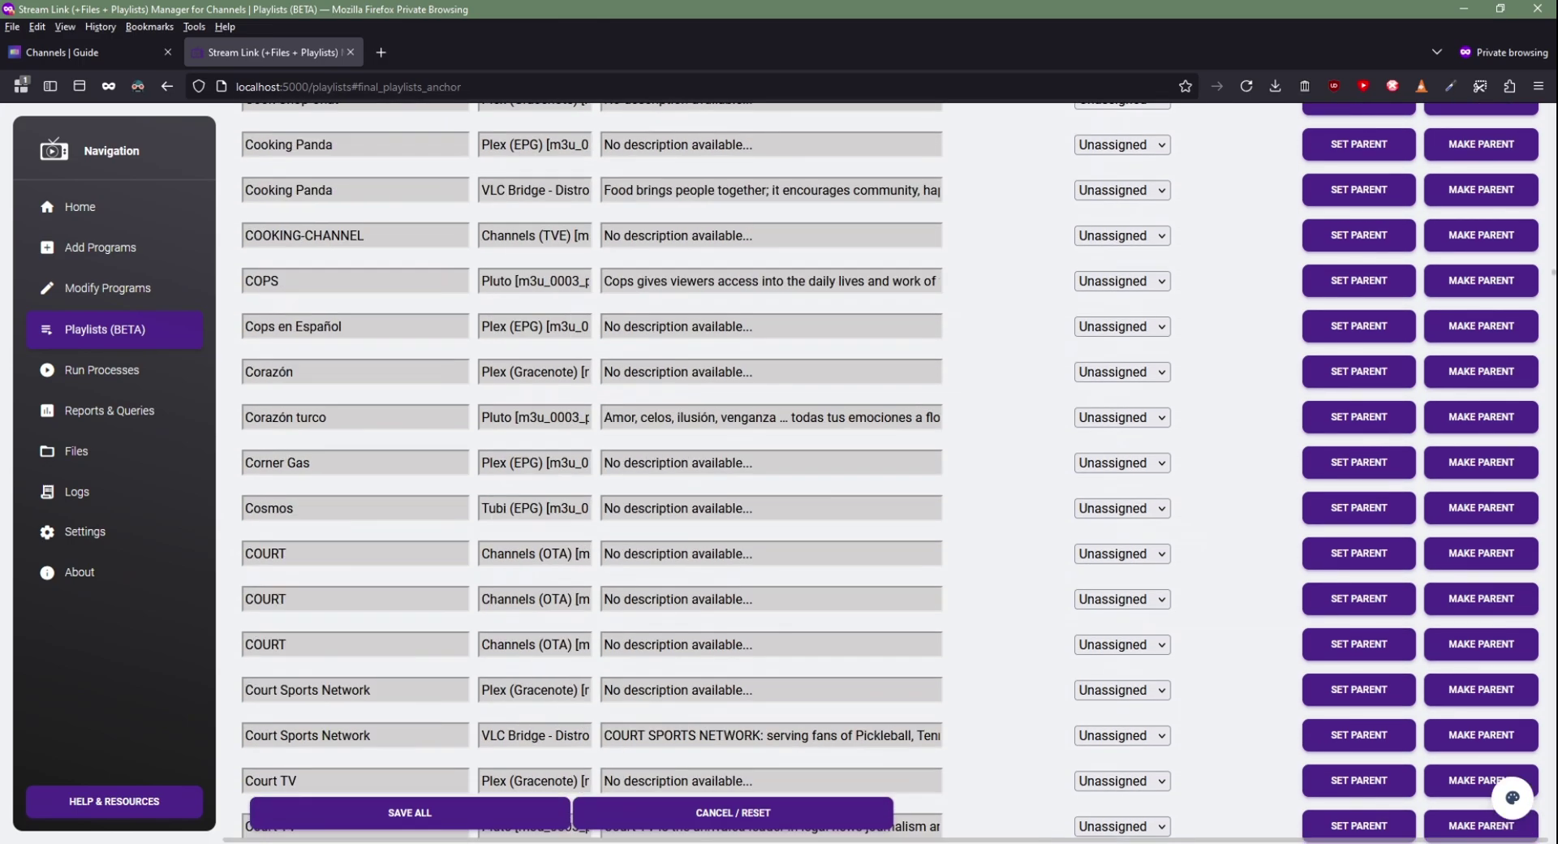
scroll(891, 473, "up", 20)
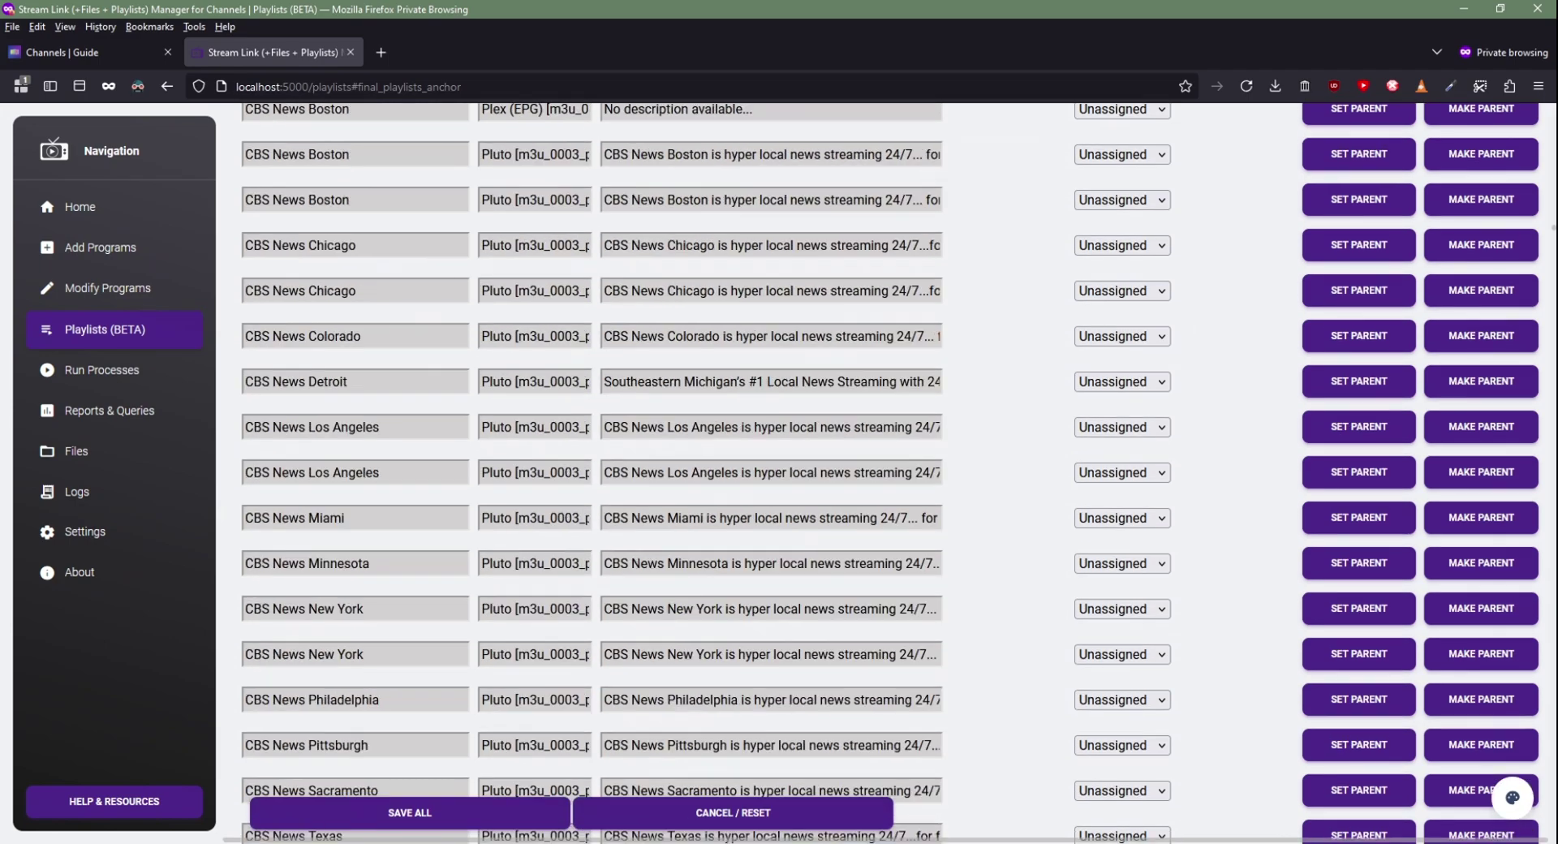
scroll(891, 473, "up", 3)
scroll(891, 473, "down", 6)
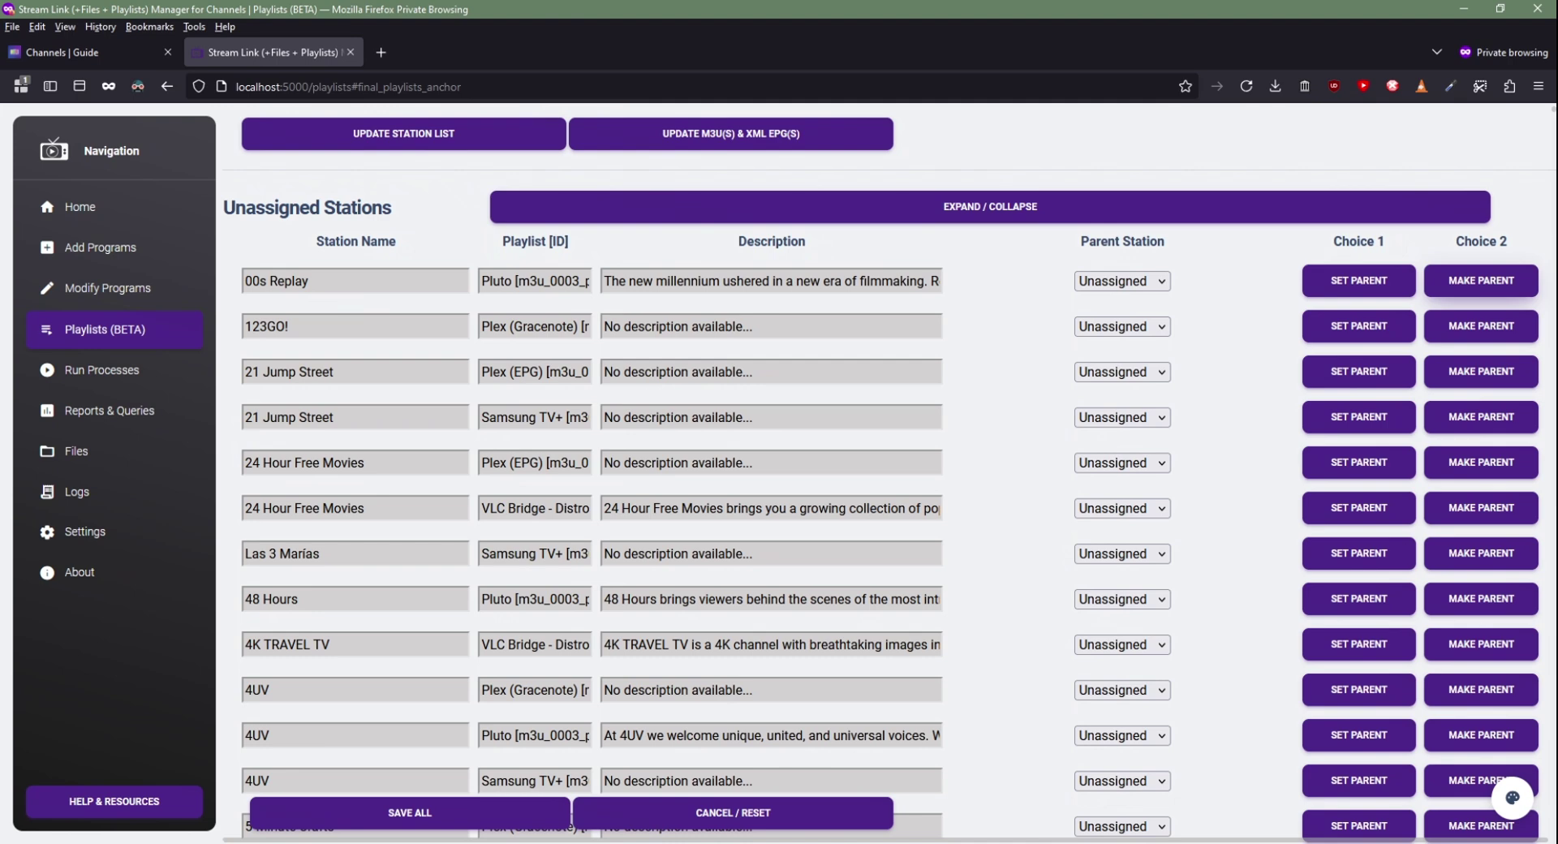
- Make the 00s Replay station a parent station and check its preferred playlist options
left_click(1481, 280)
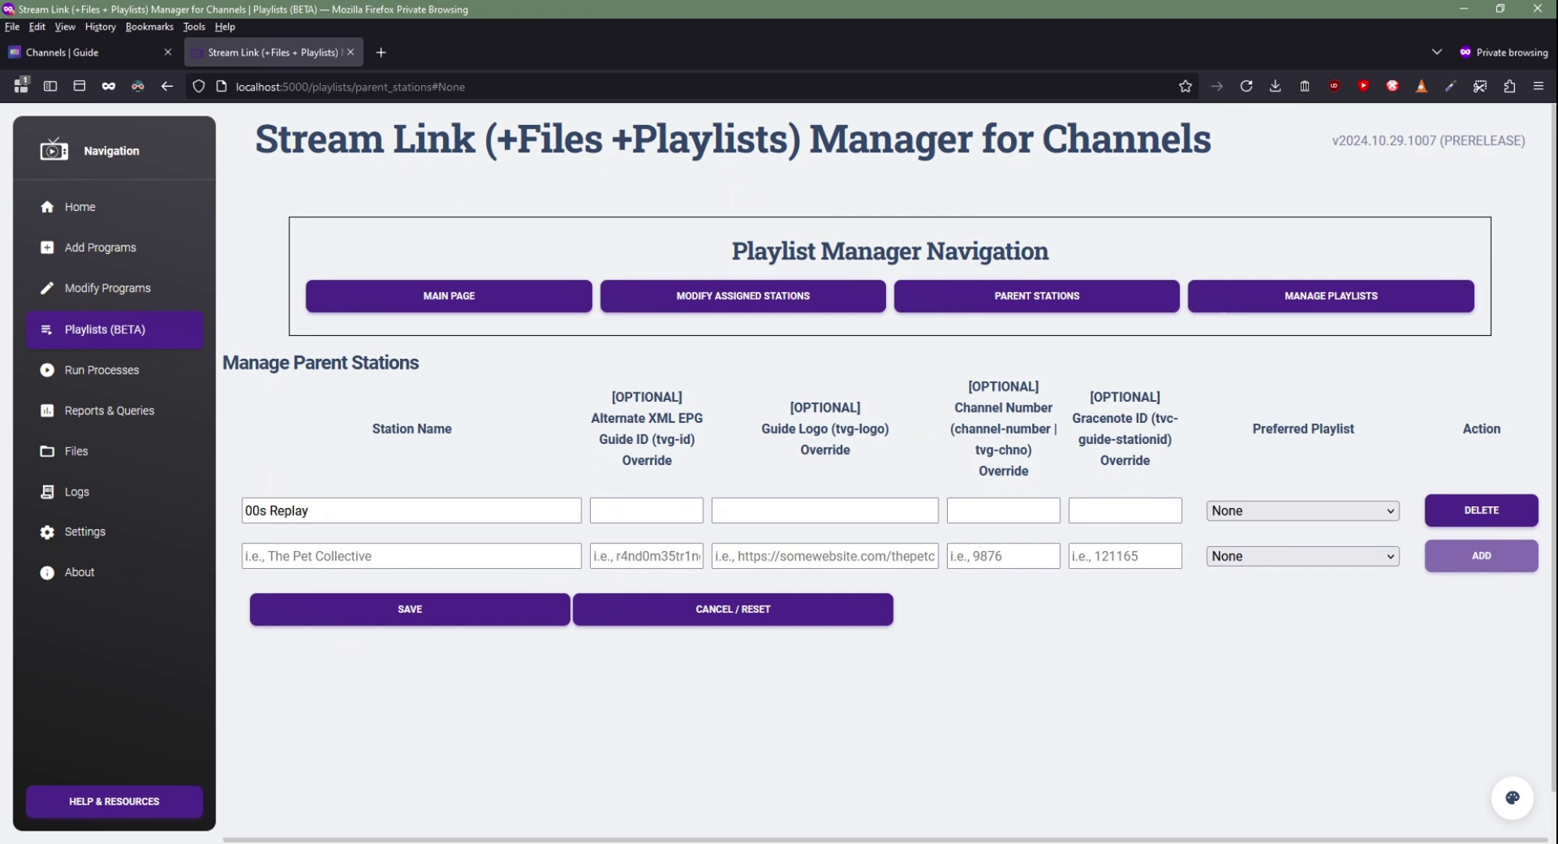
left_click(1302, 510)
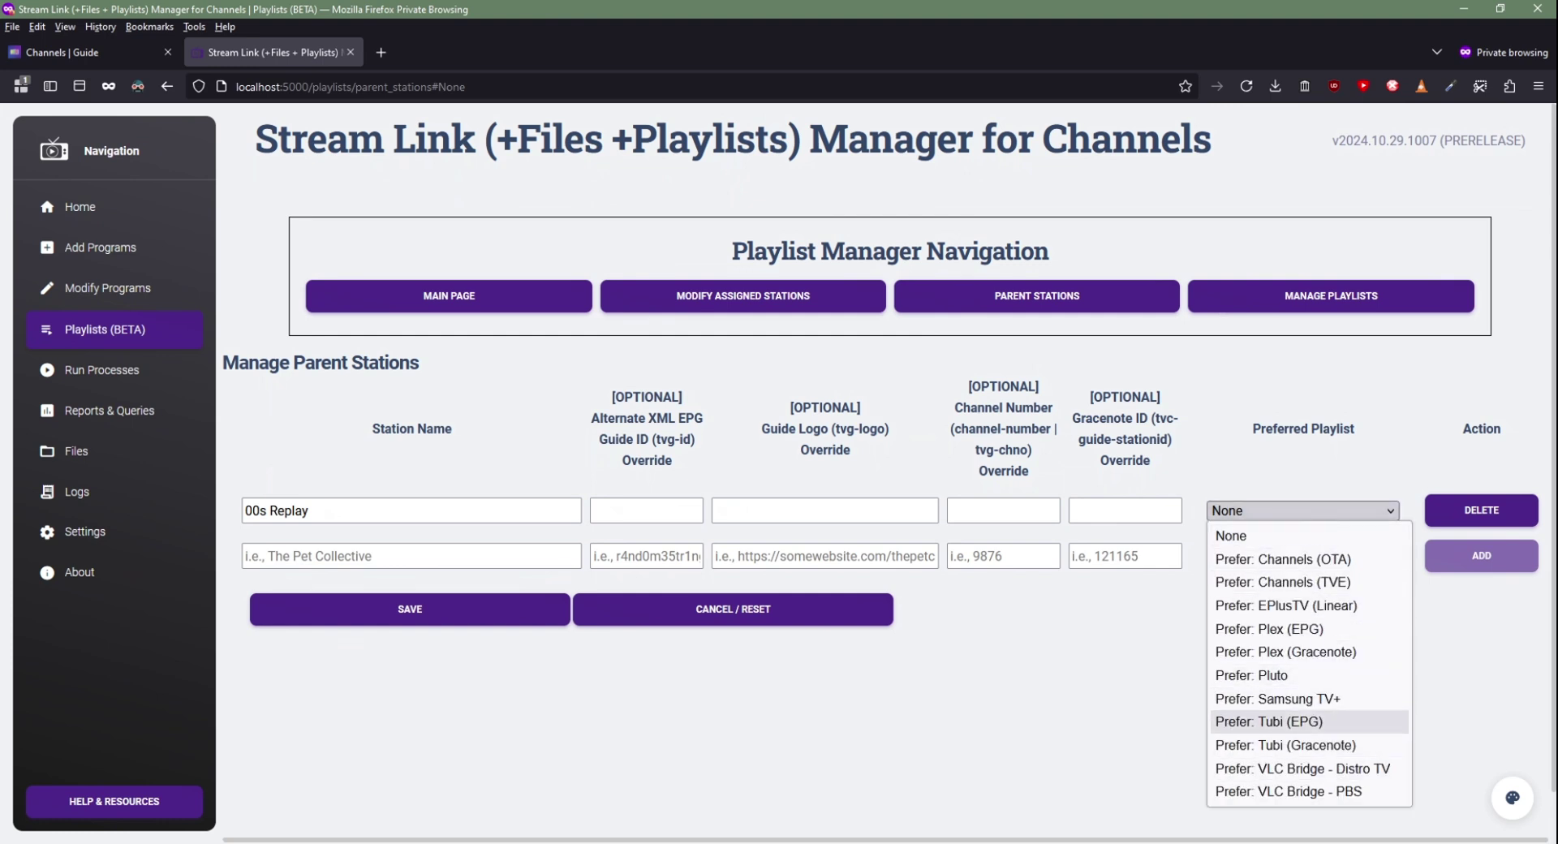
left_click(1303, 510)
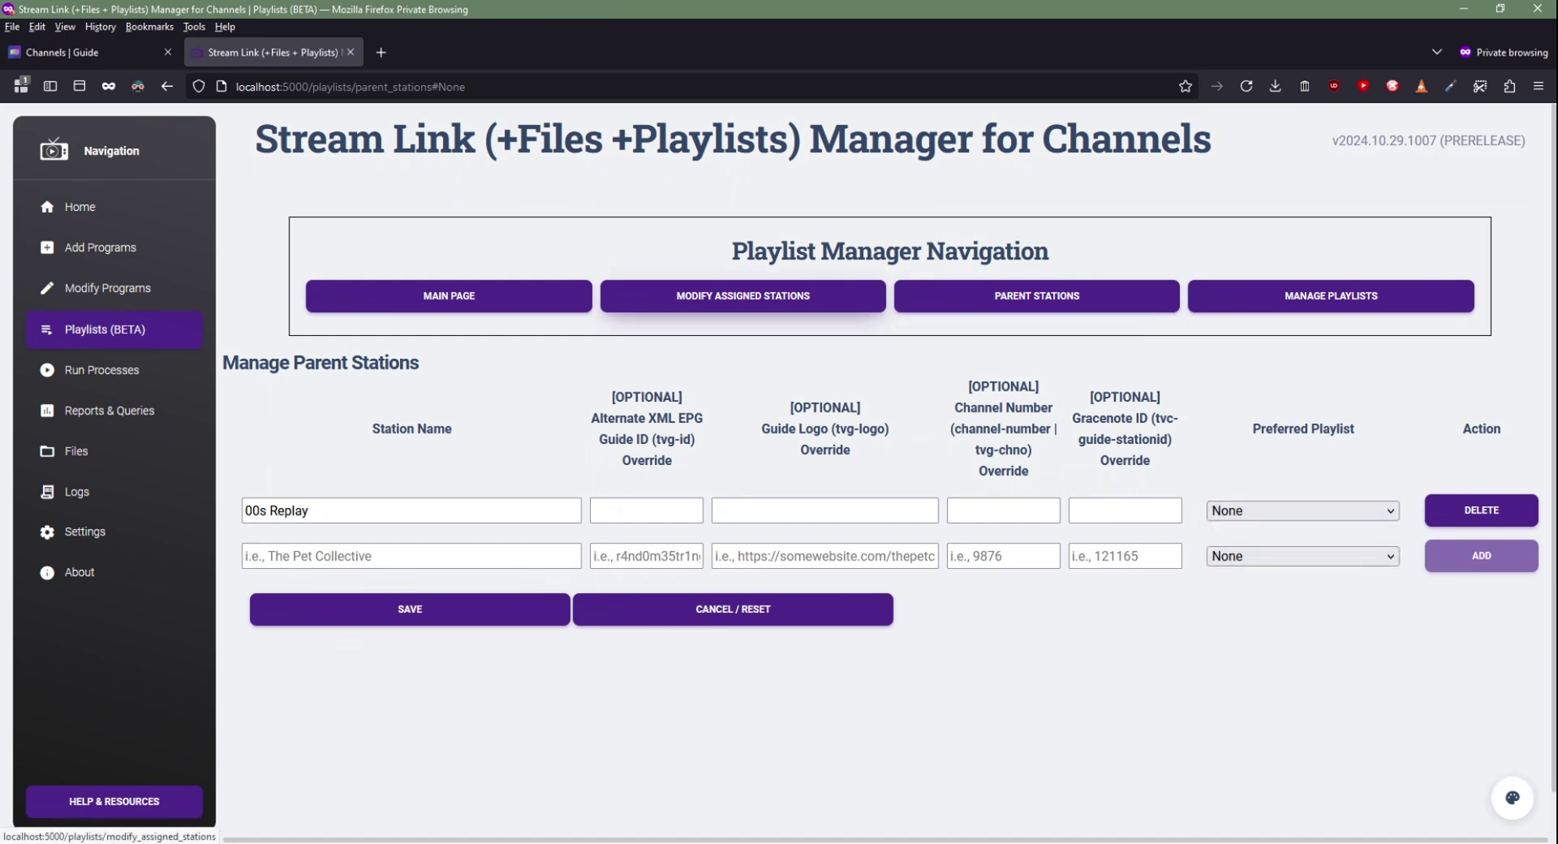
- Open the assigned stations and check the parent station options for 00s Replay
left_click(743, 295)
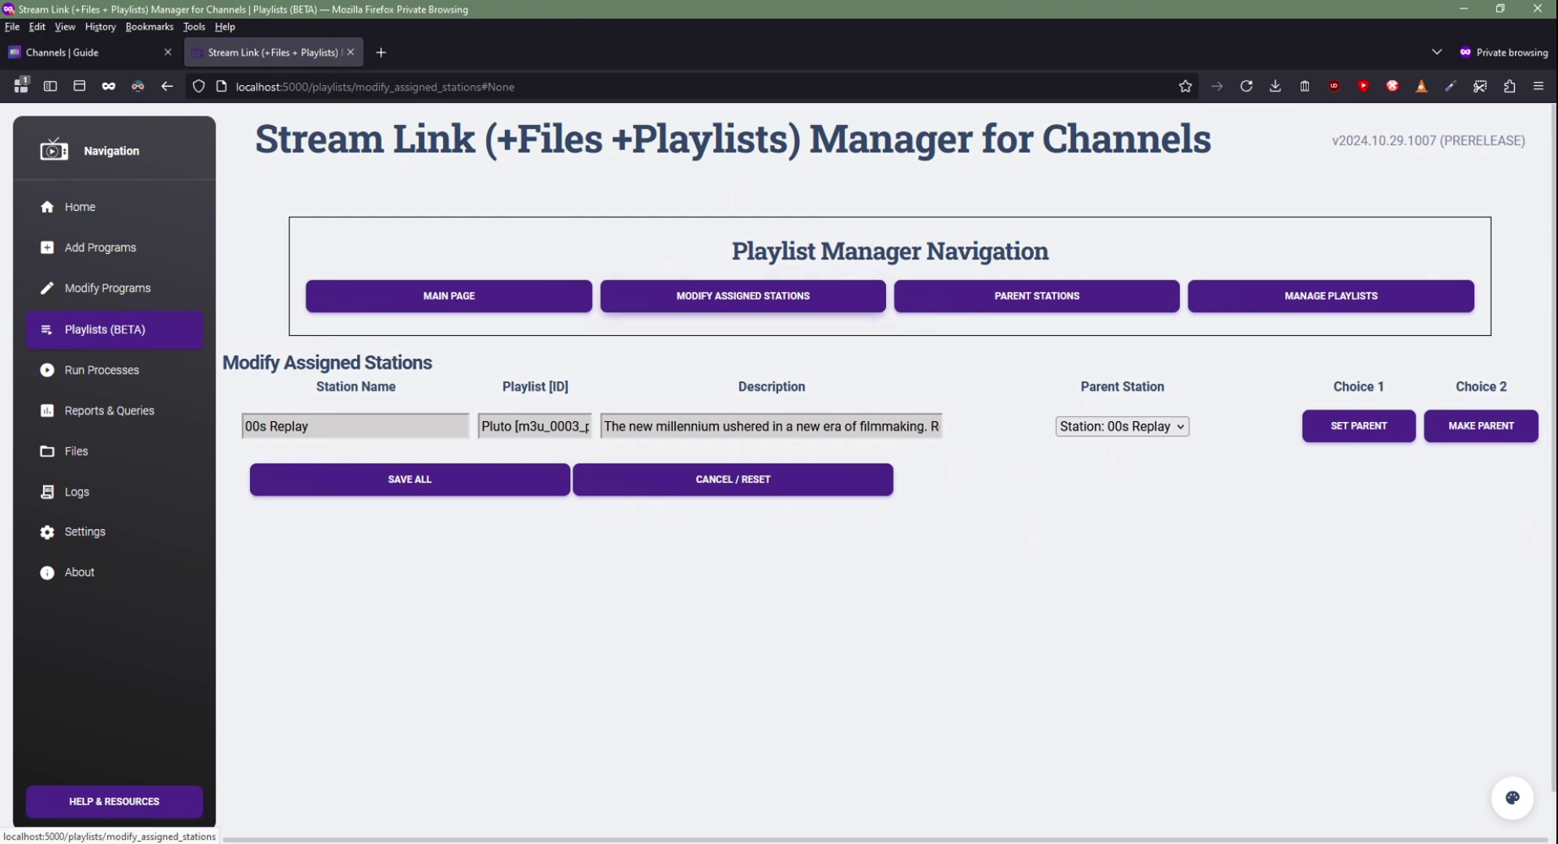
left_click_drag(251, 426, 309, 426)
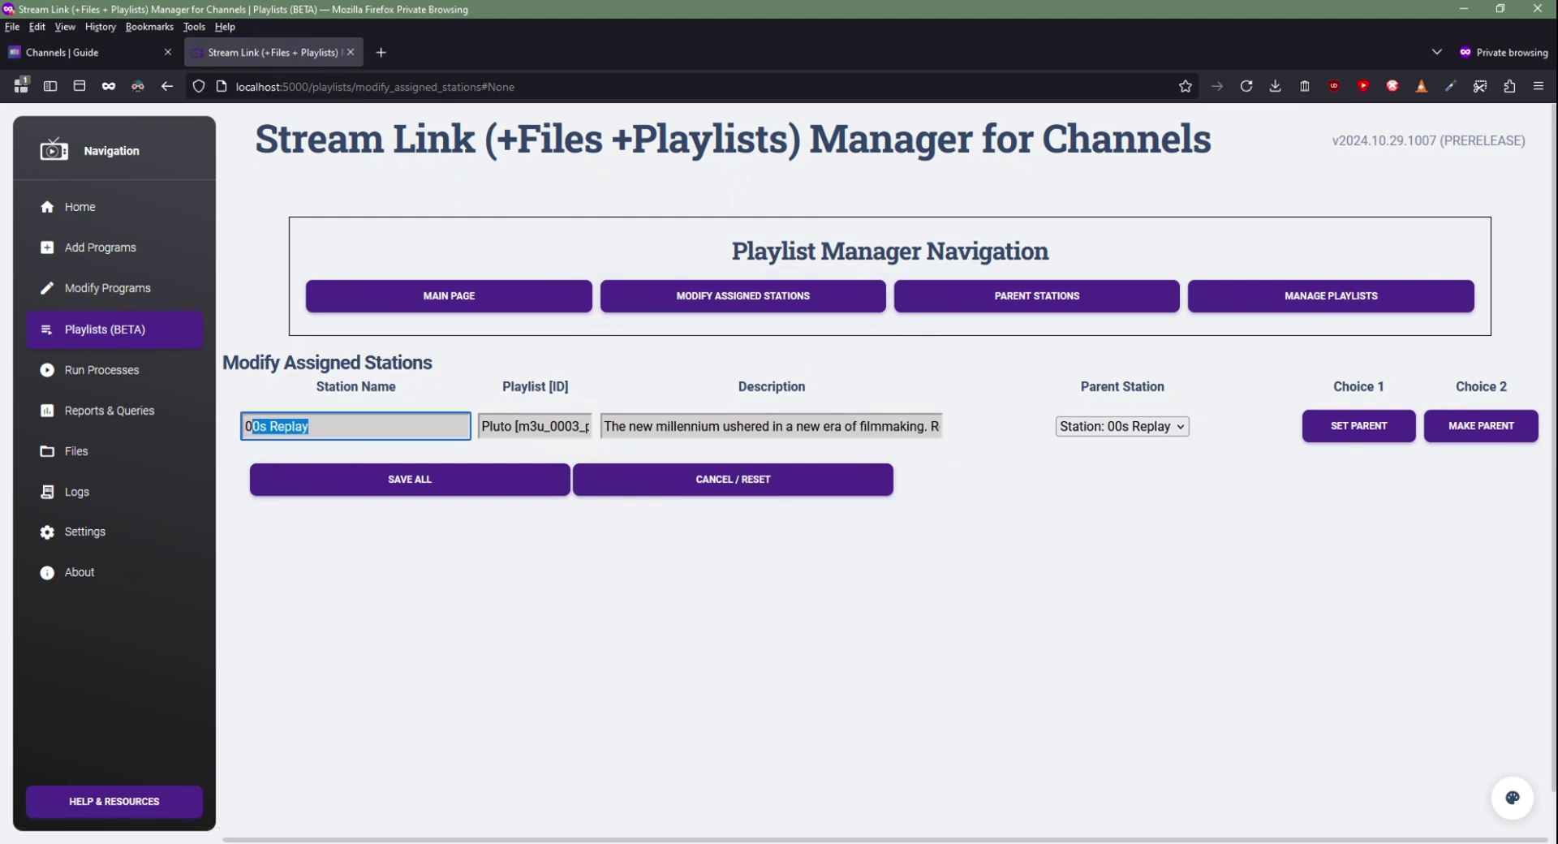
left_click(309, 426)
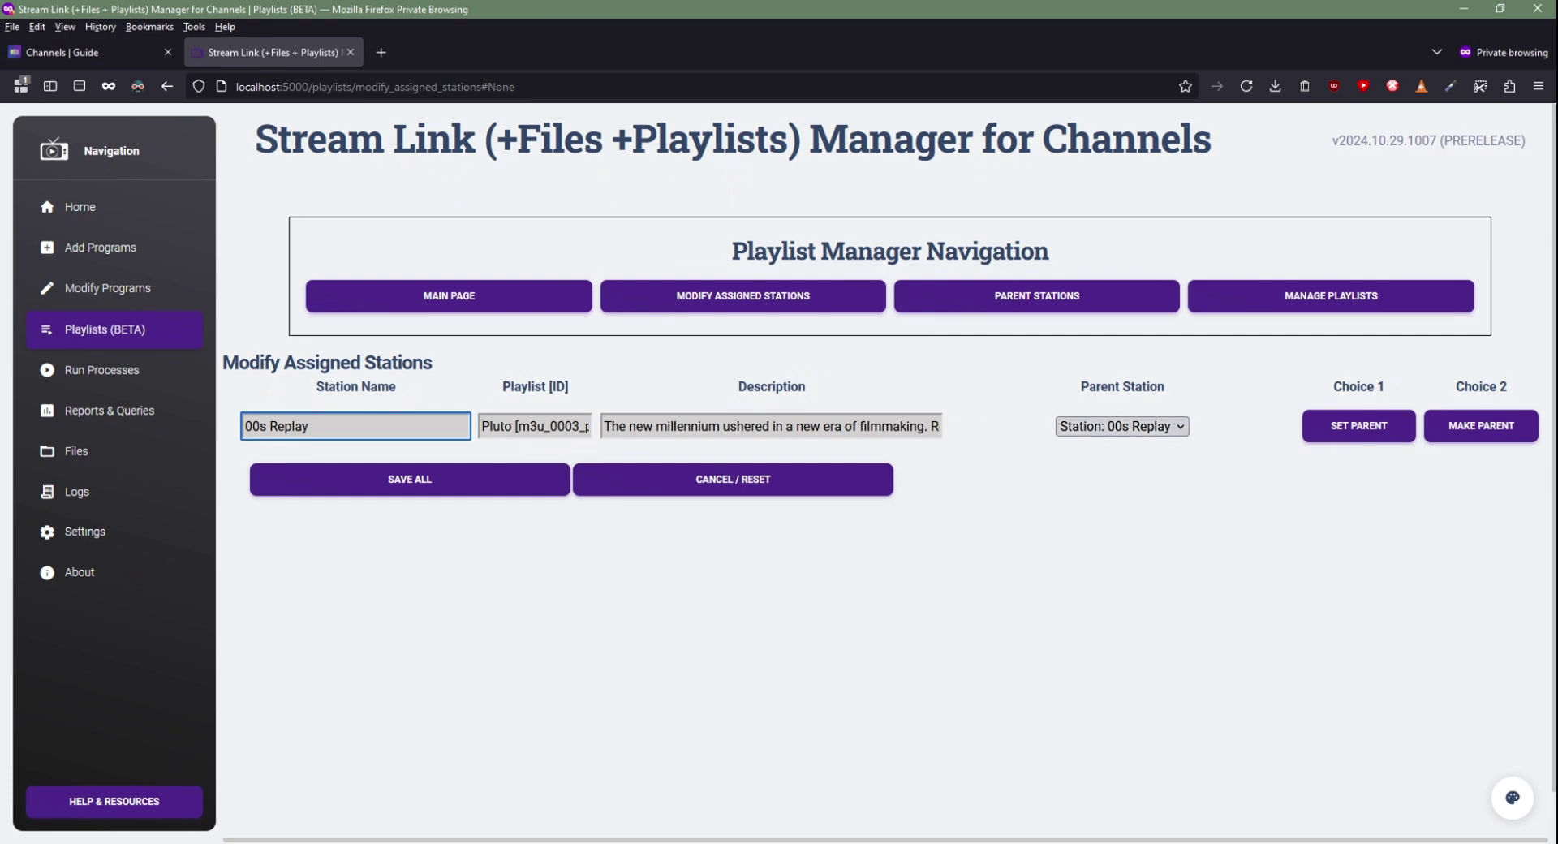
left_click(1122, 426)
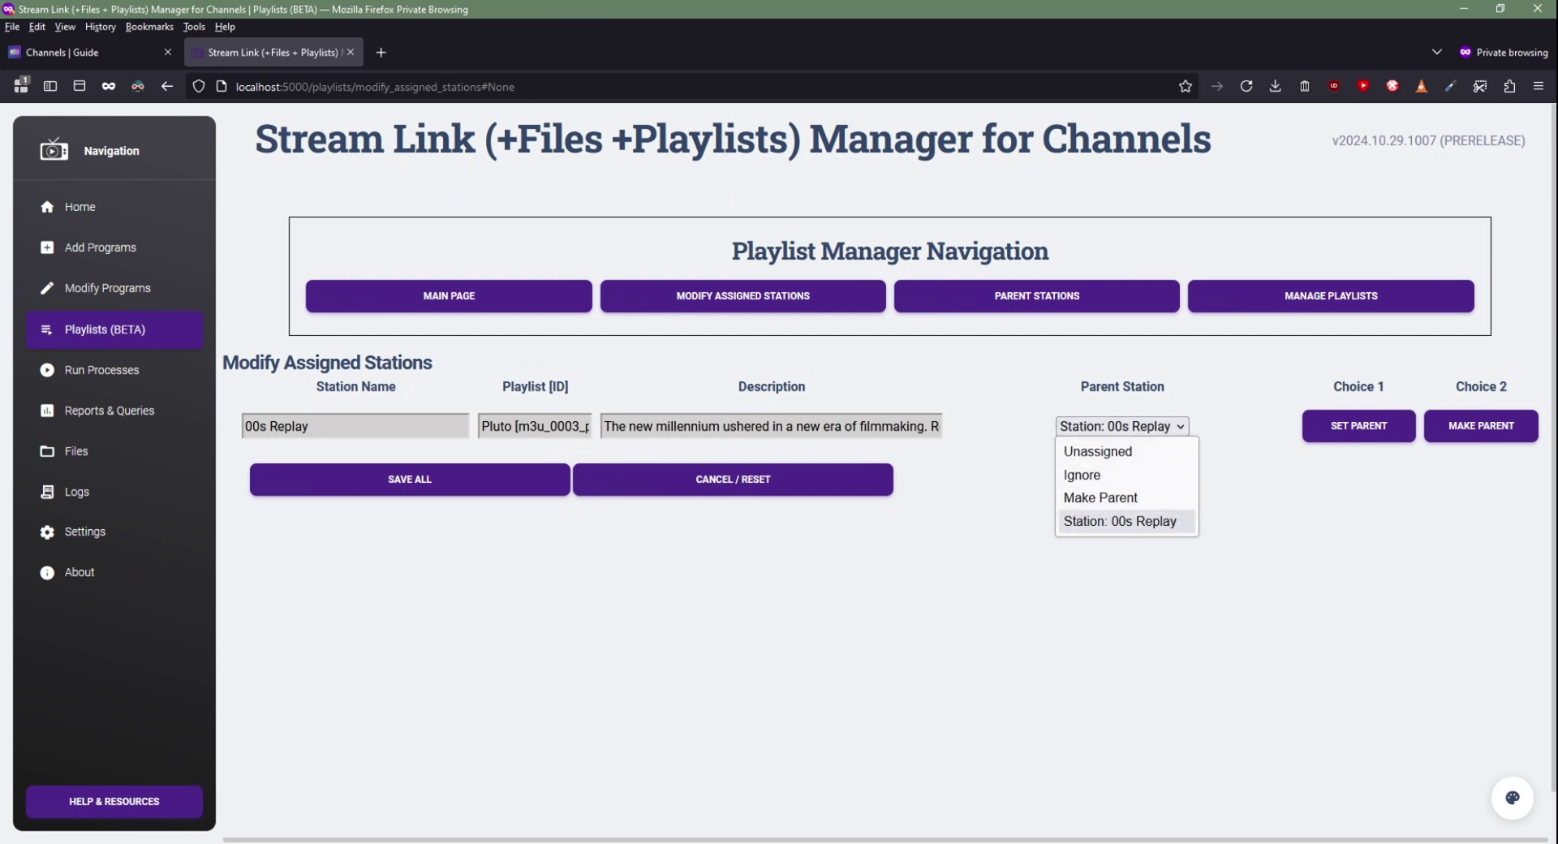
key("Escape")
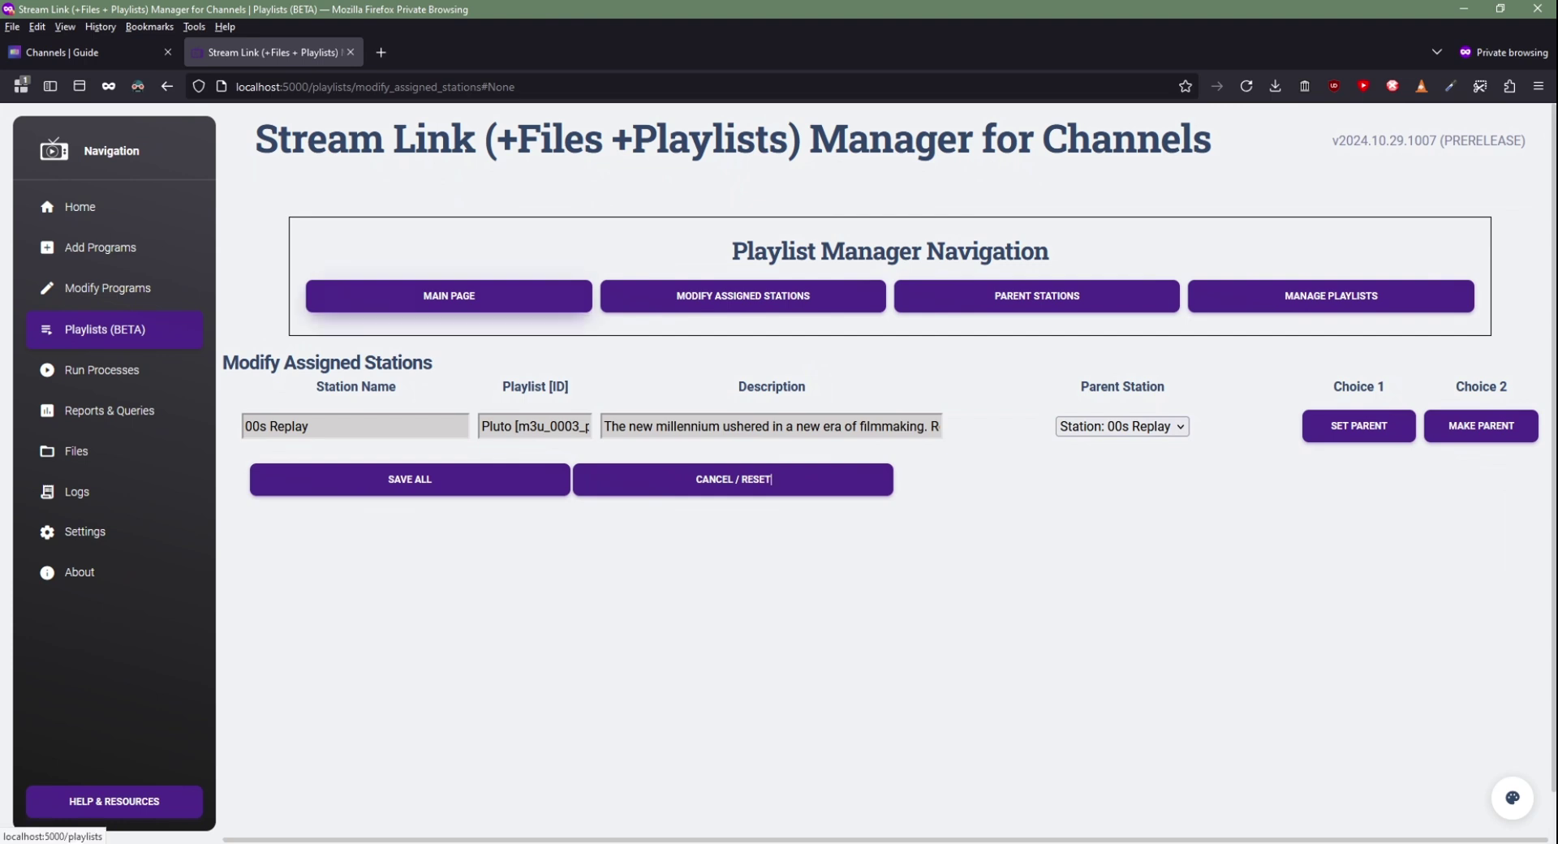
- On the Playlist Manager main page, make the Plex (EPG) 21 Jump Street a parent station and assign the Samsung TV+ 21 Jump Street to it
key("Return")
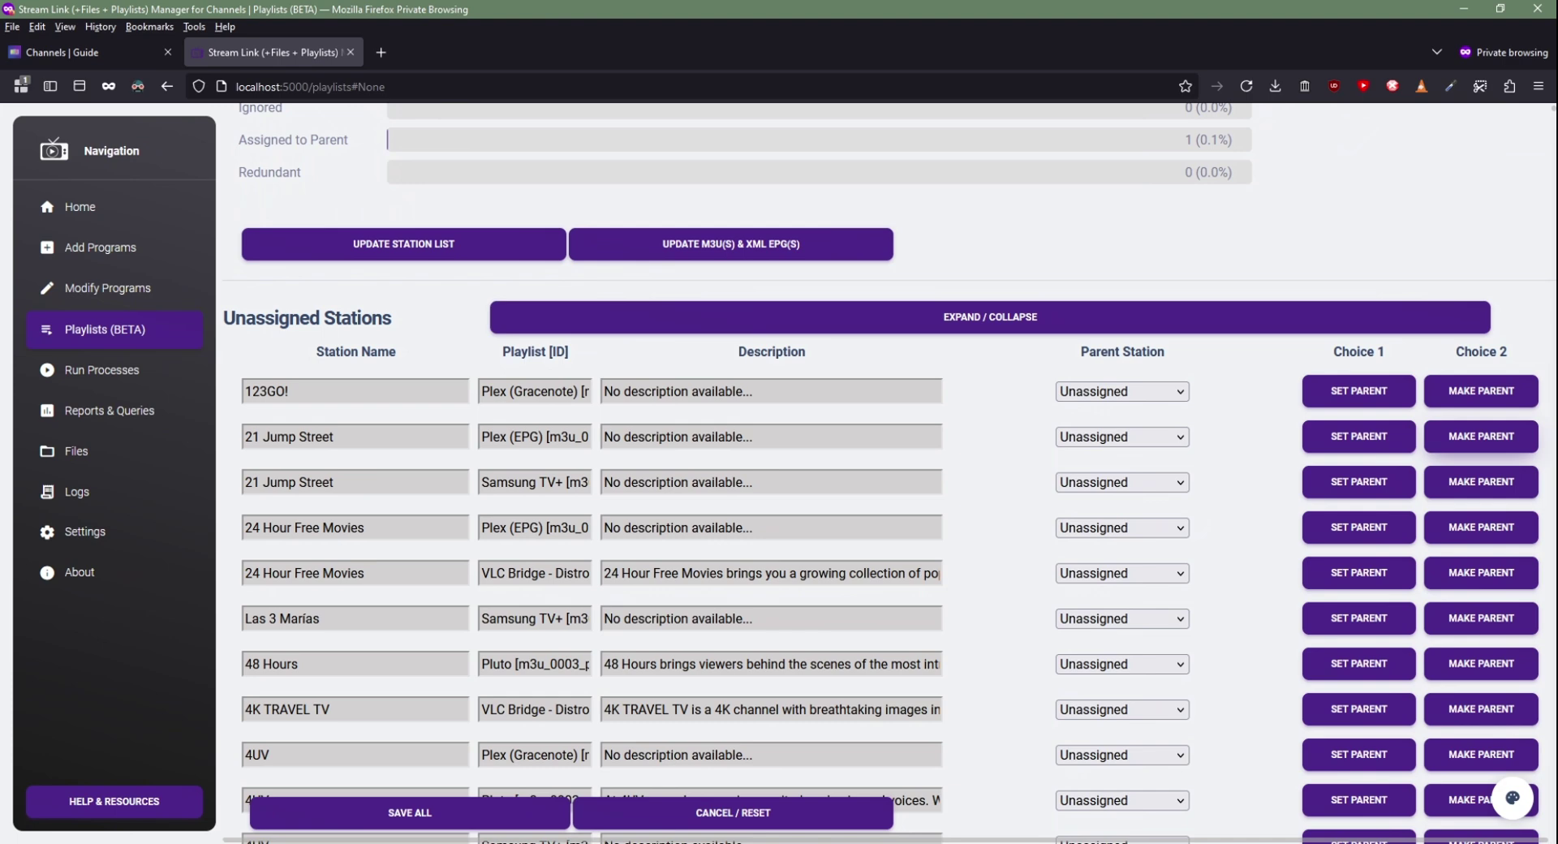
left_click(1481, 437)
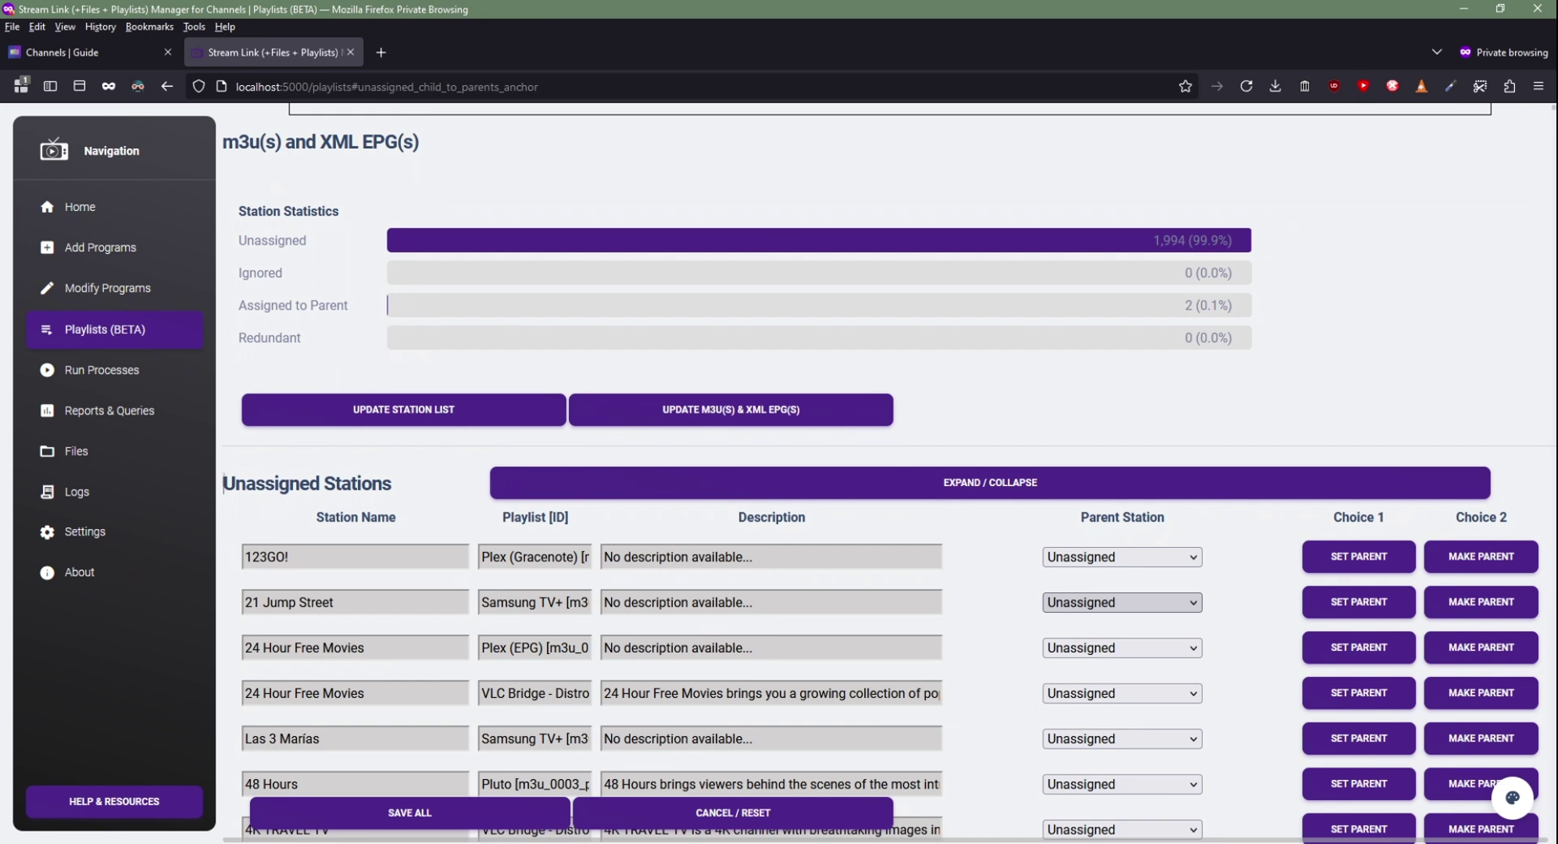
left_click(1122, 602)
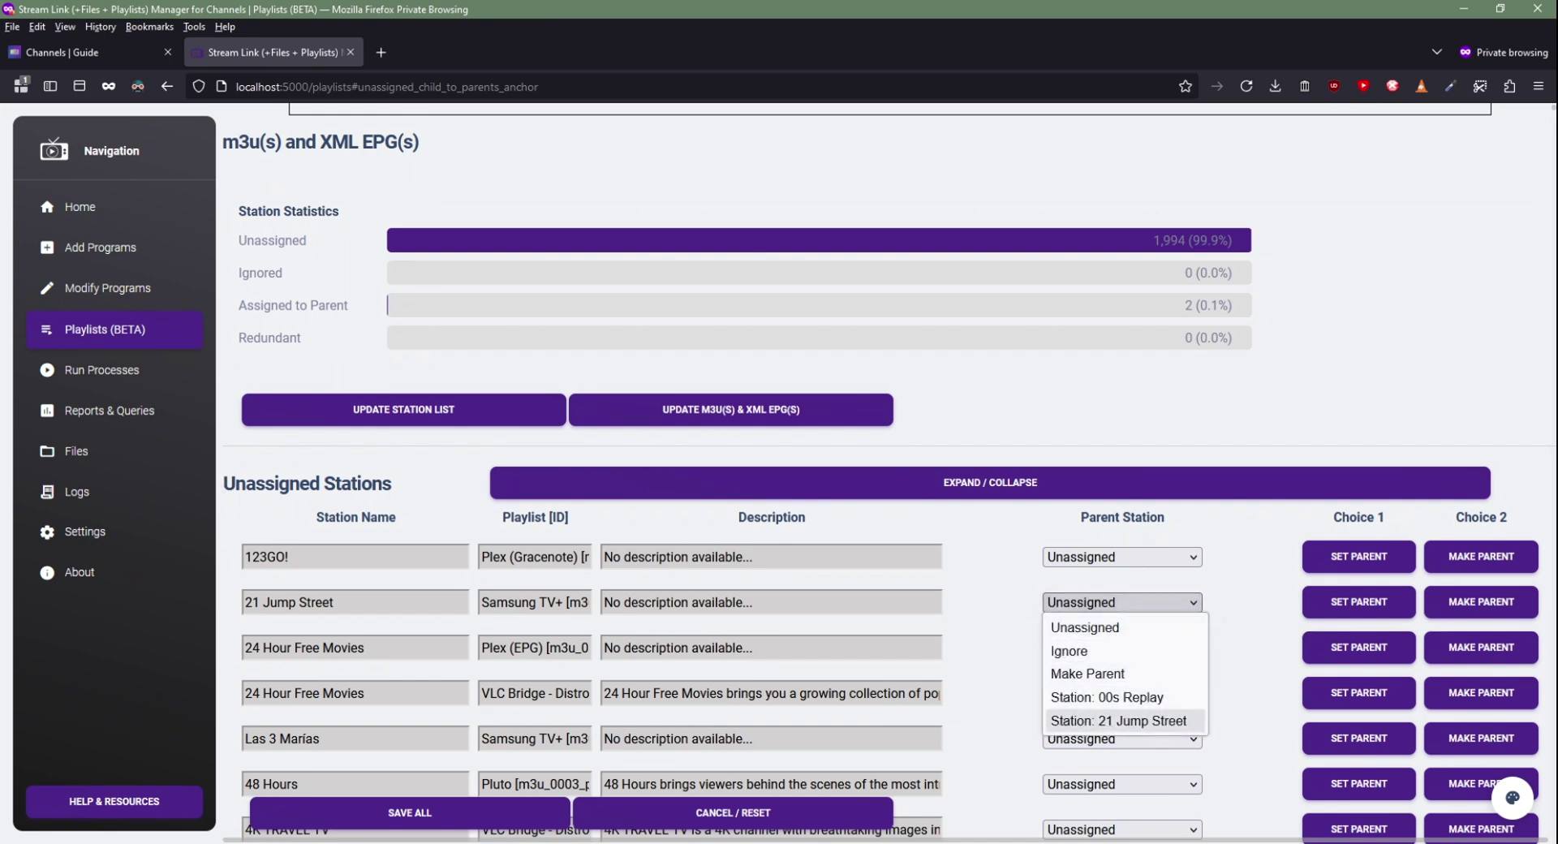
key("Return")
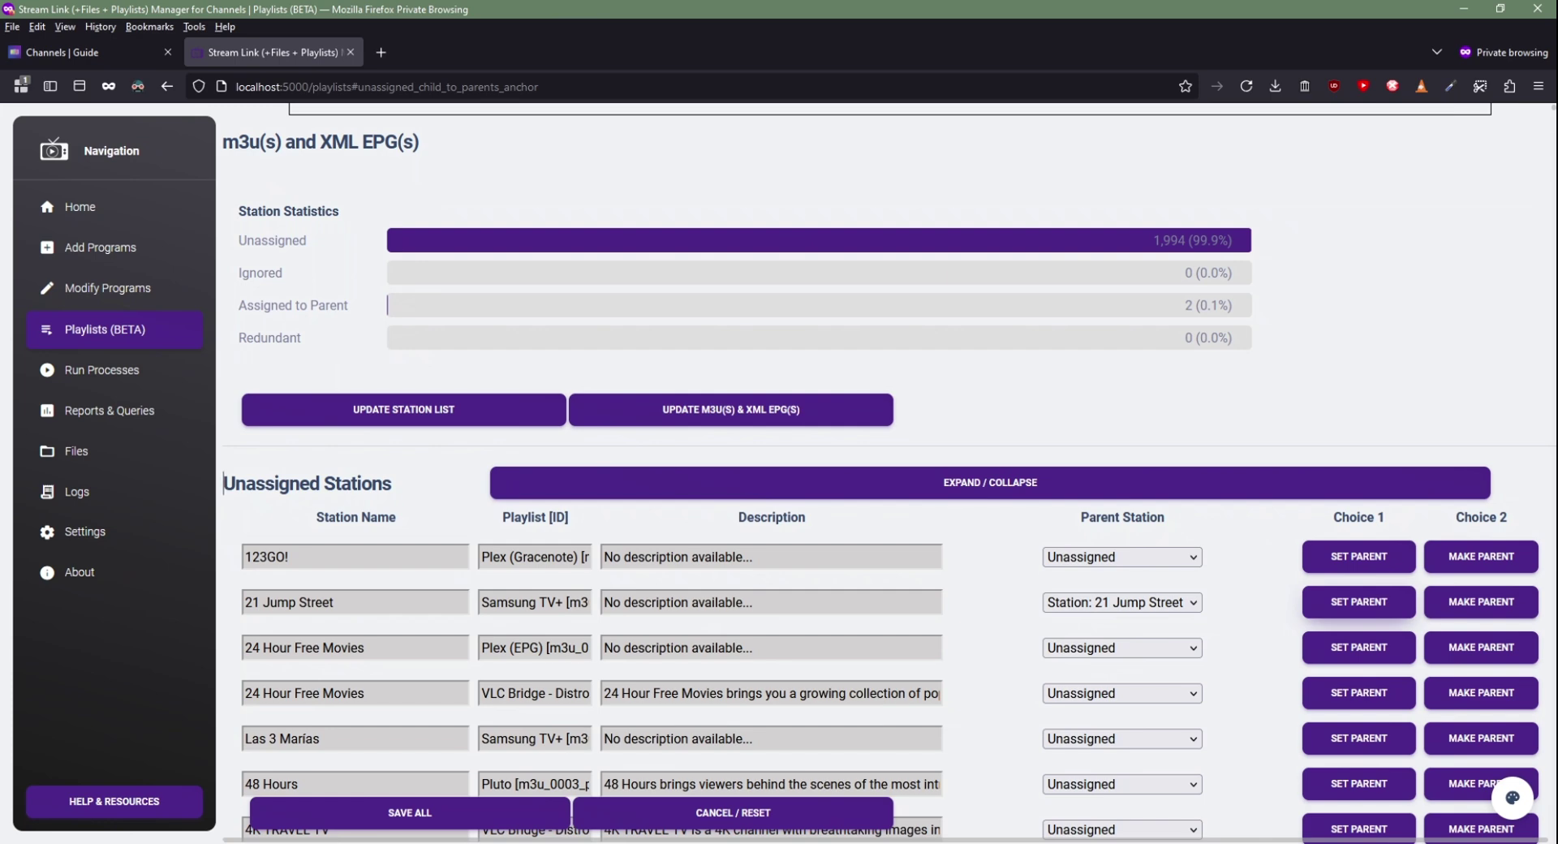
left_click(1359, 602)
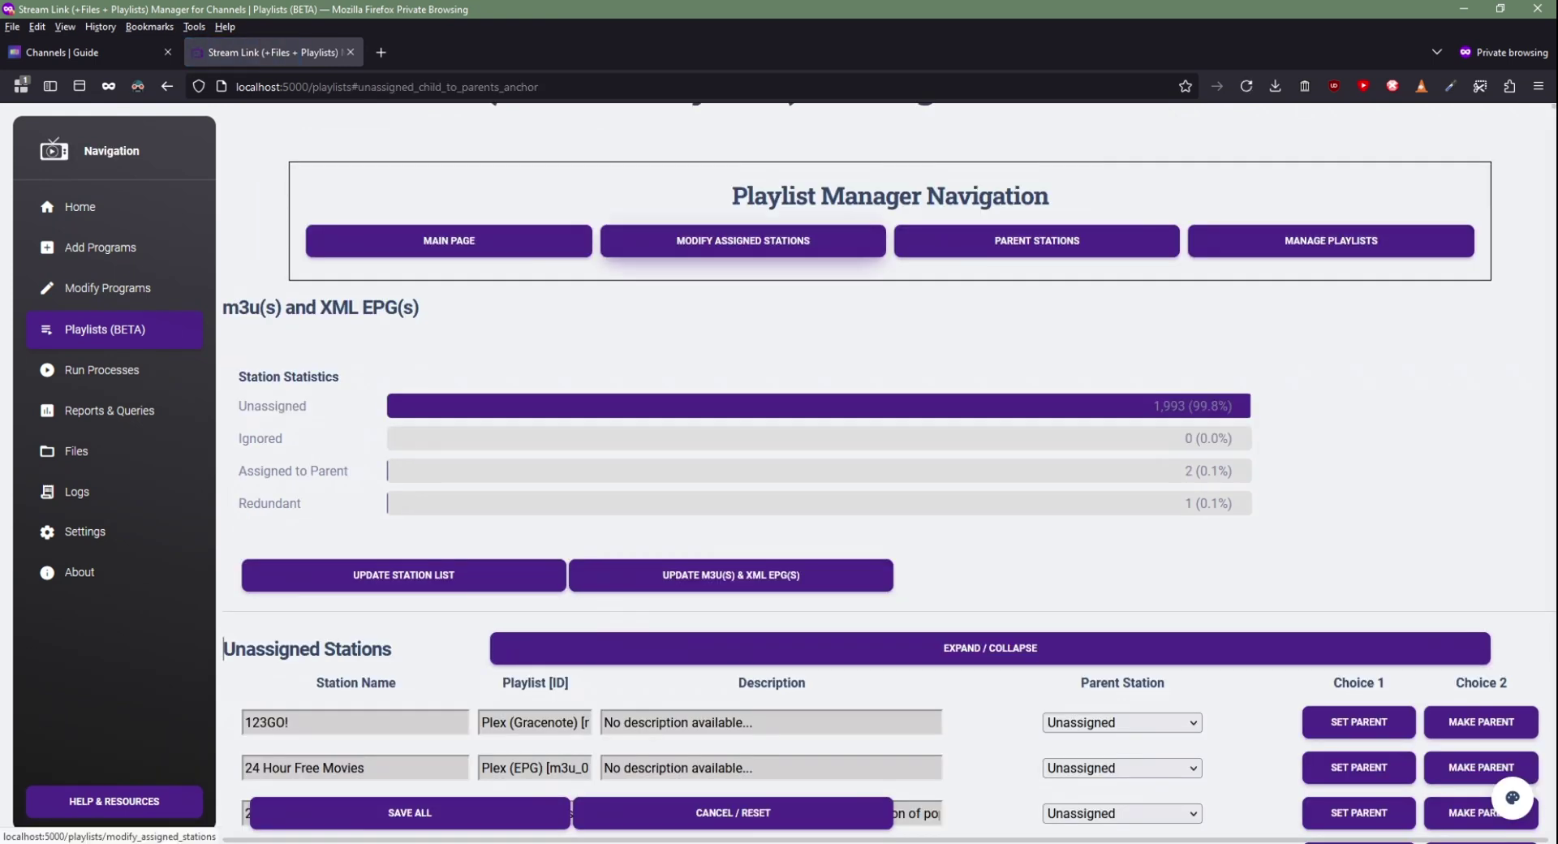
- Review the assigned stations, and compare the positions of Plex (EPG) and Samsung TV+ in the playlist priority list
left_click(686, 230)
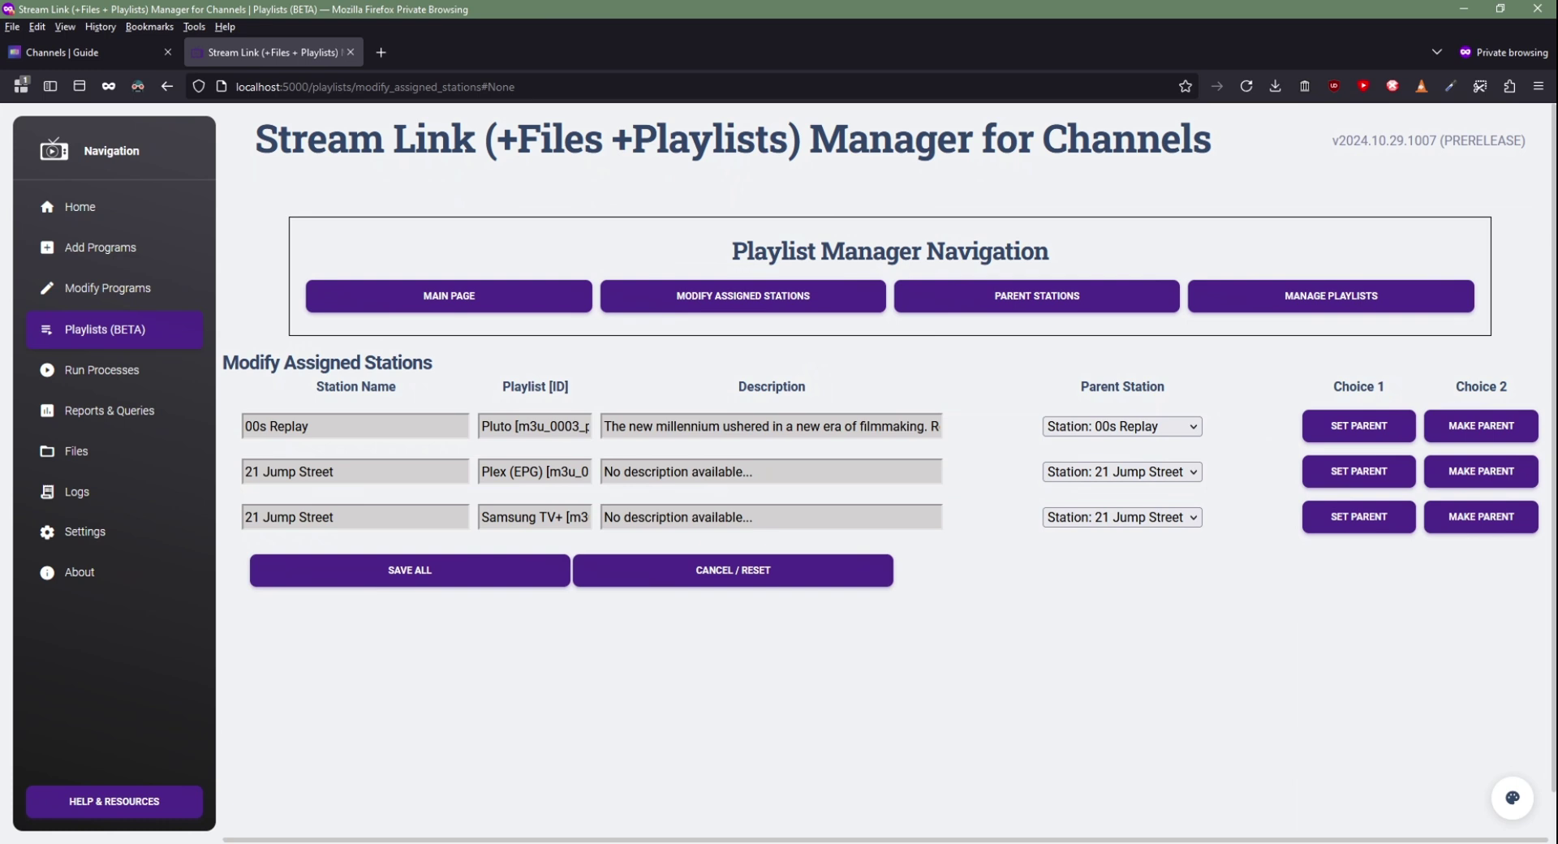
left_click(1331, 296)
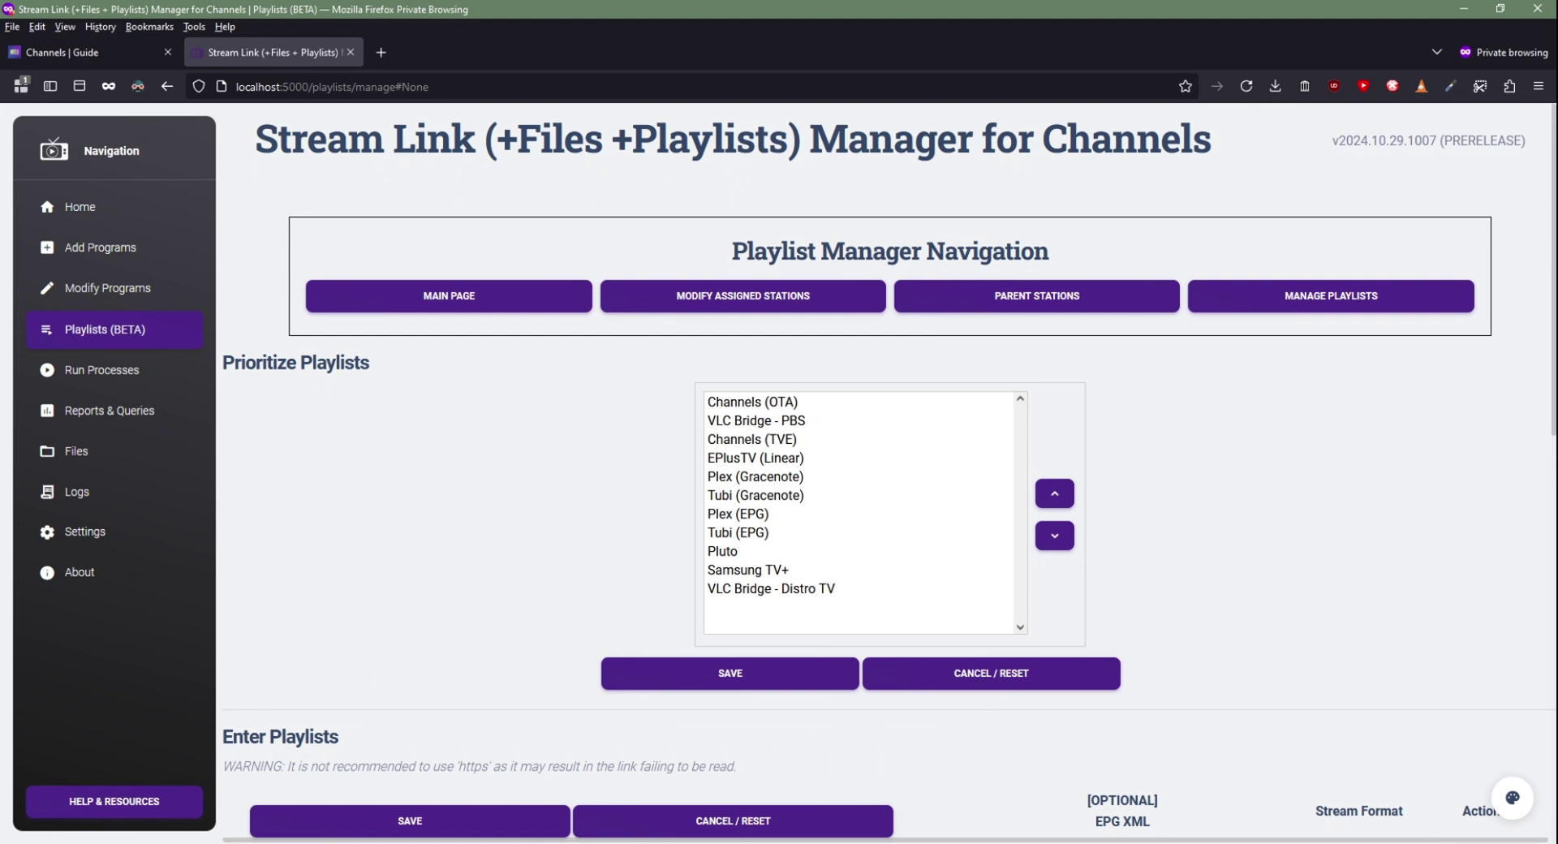
left_click(812, 513)
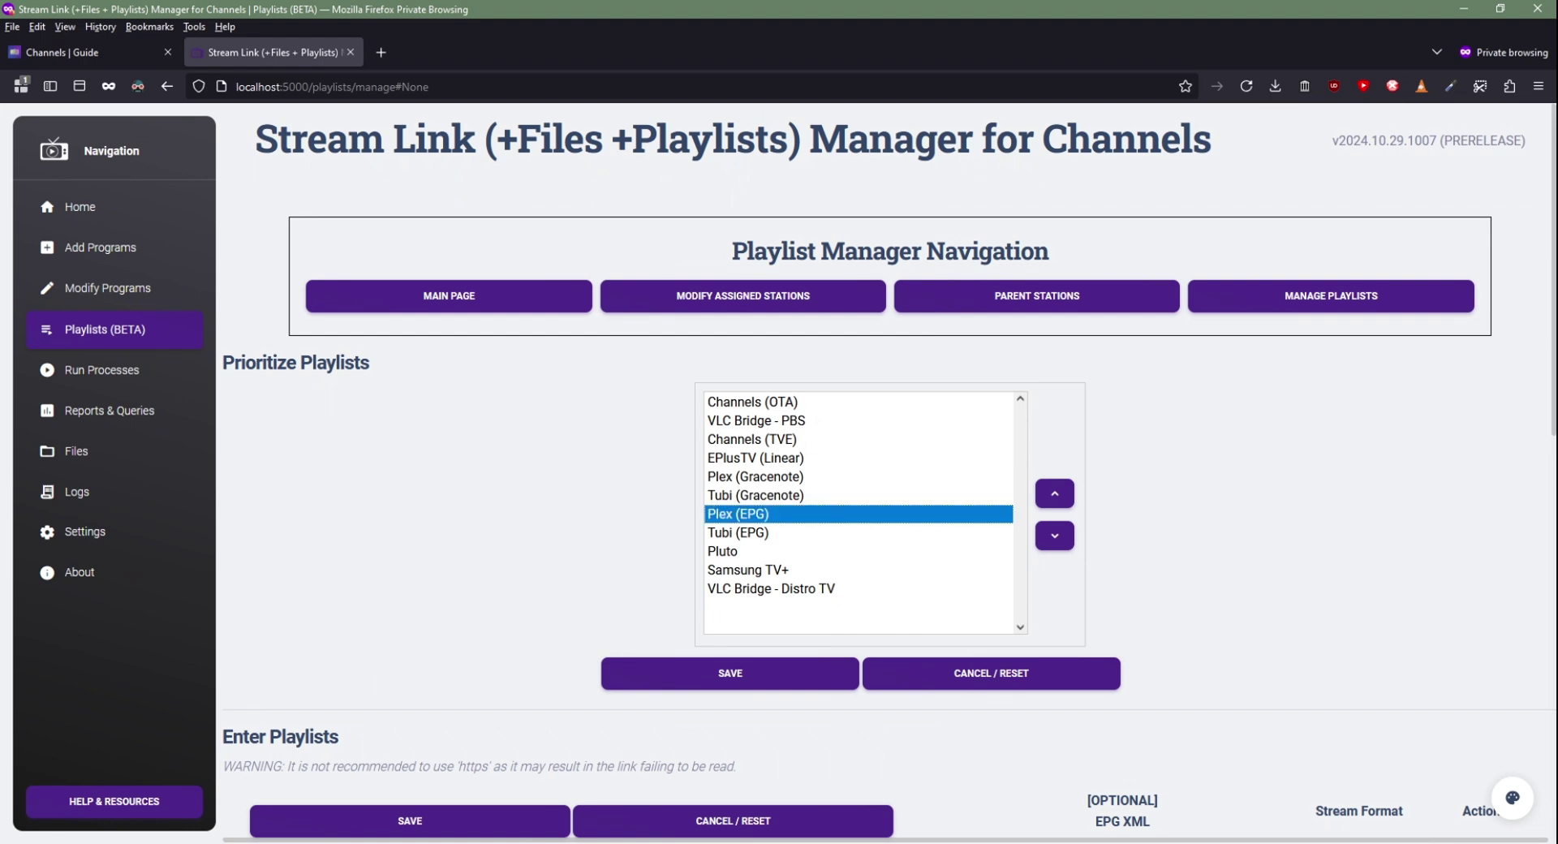
left_click(812, 569)
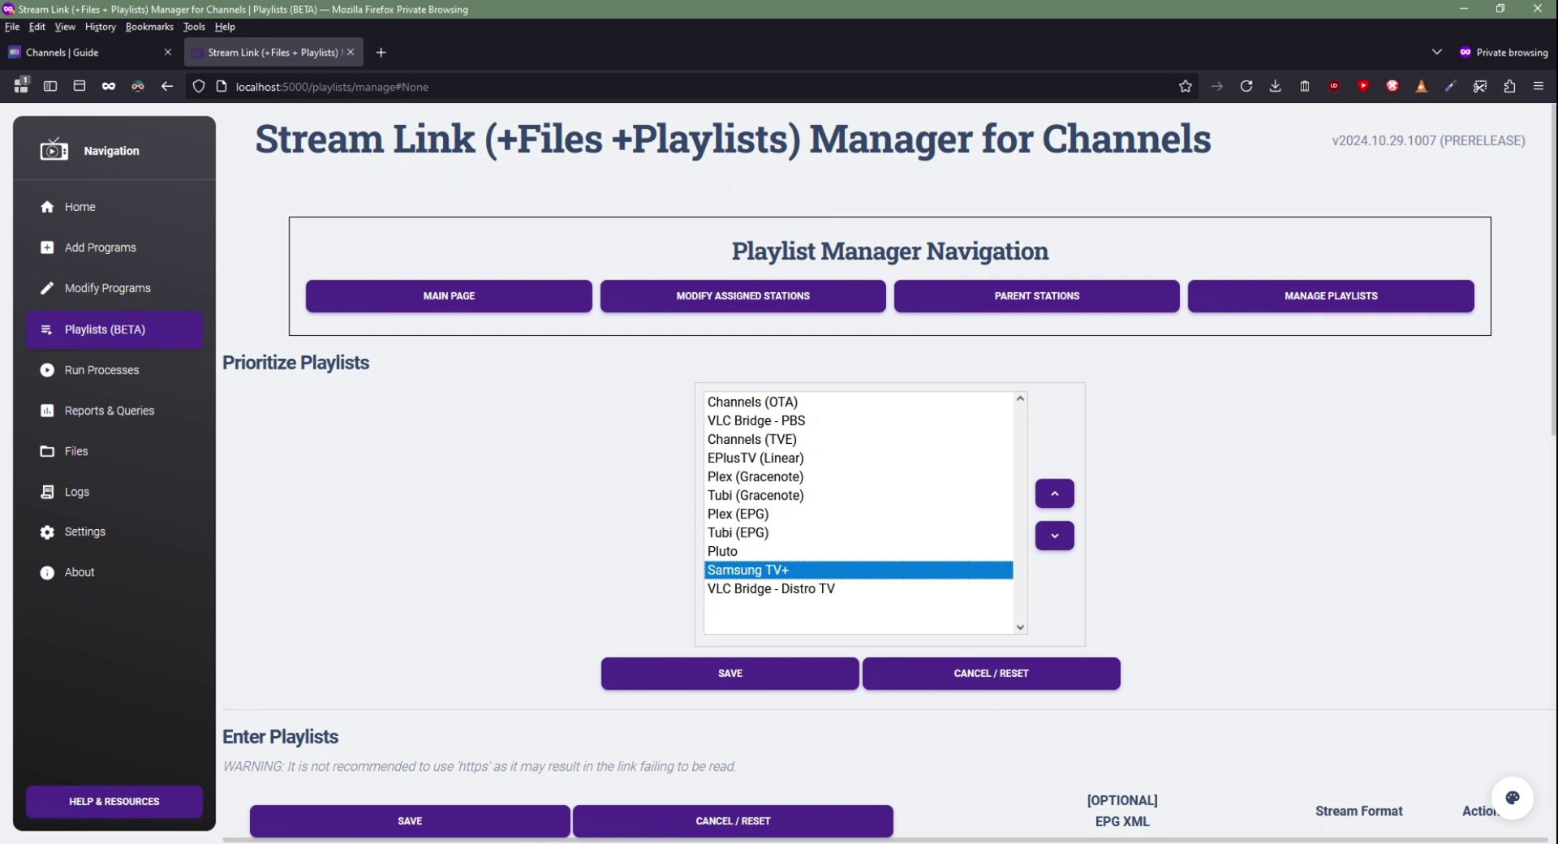
left_click(811, 513)
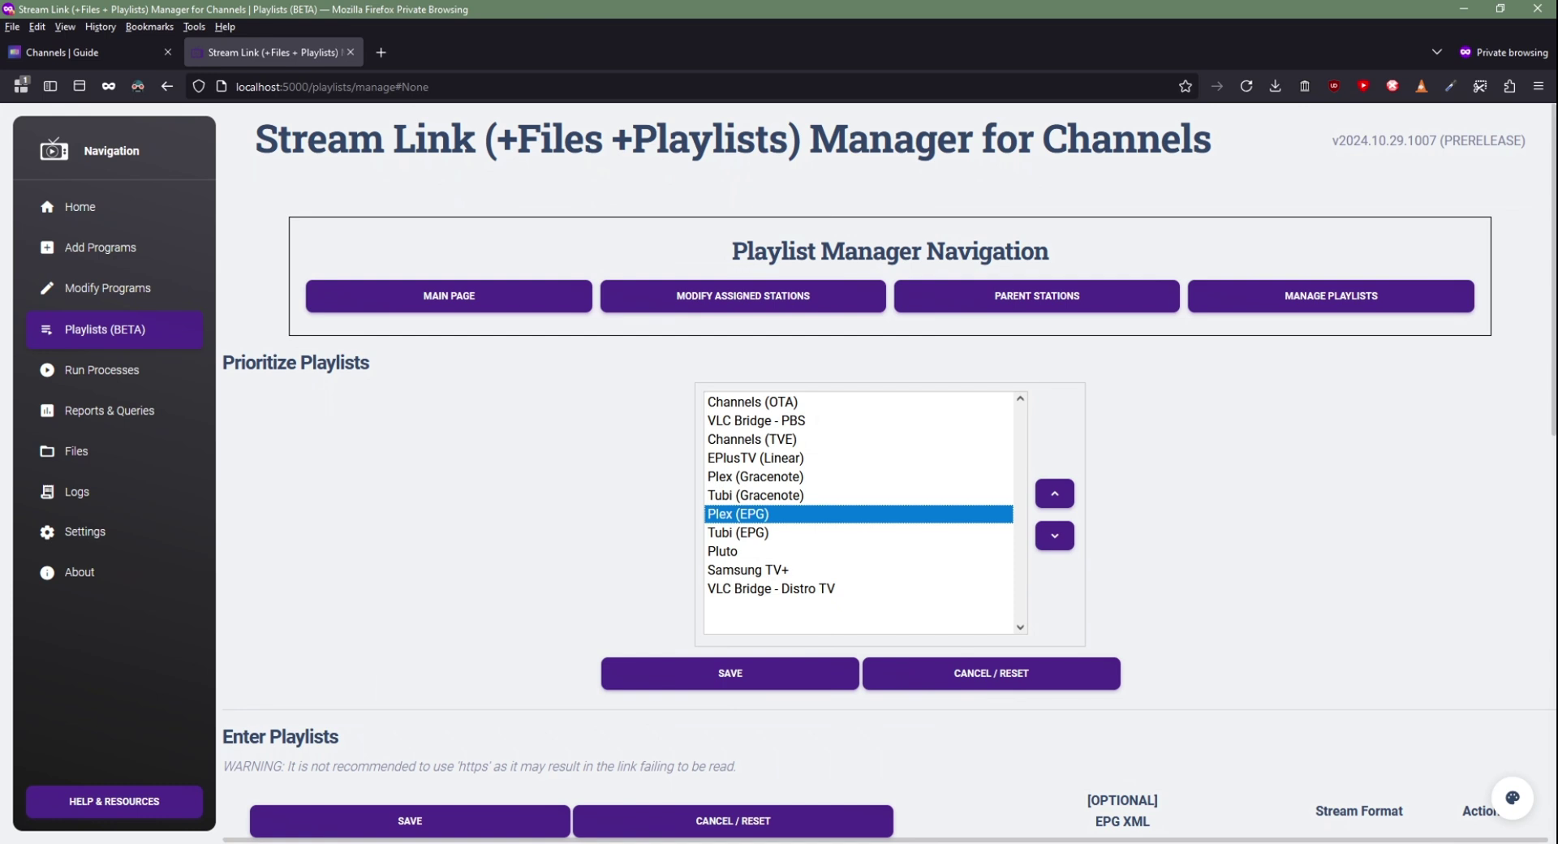
left_click(811, 569)
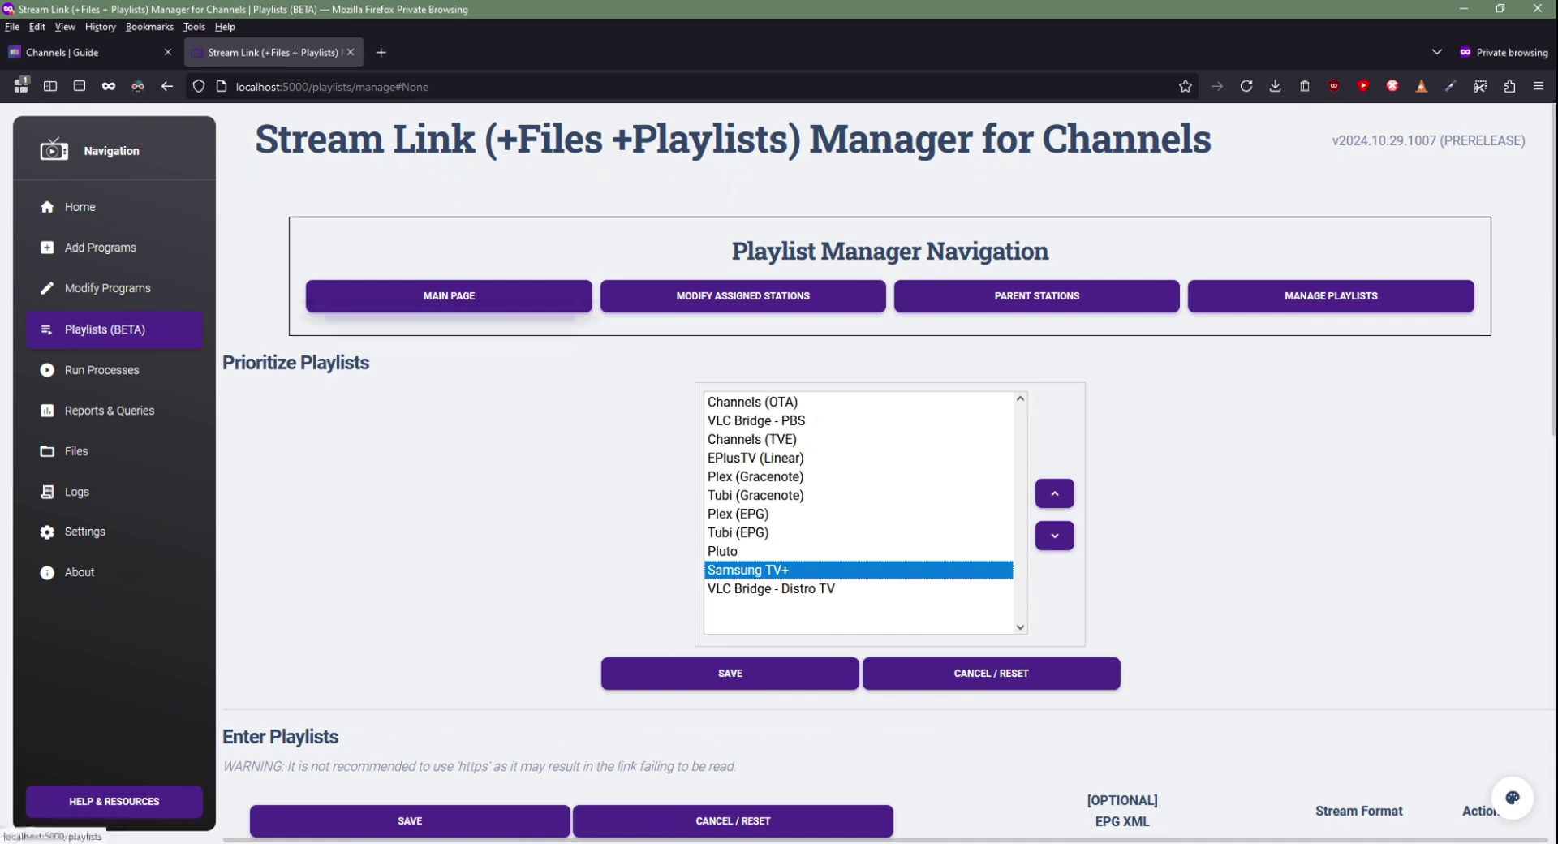
- Set the unassigned station 123GO! to Ignore on the Playlist Manager main page, and check it among the assigned stations
left_click(449, 295)
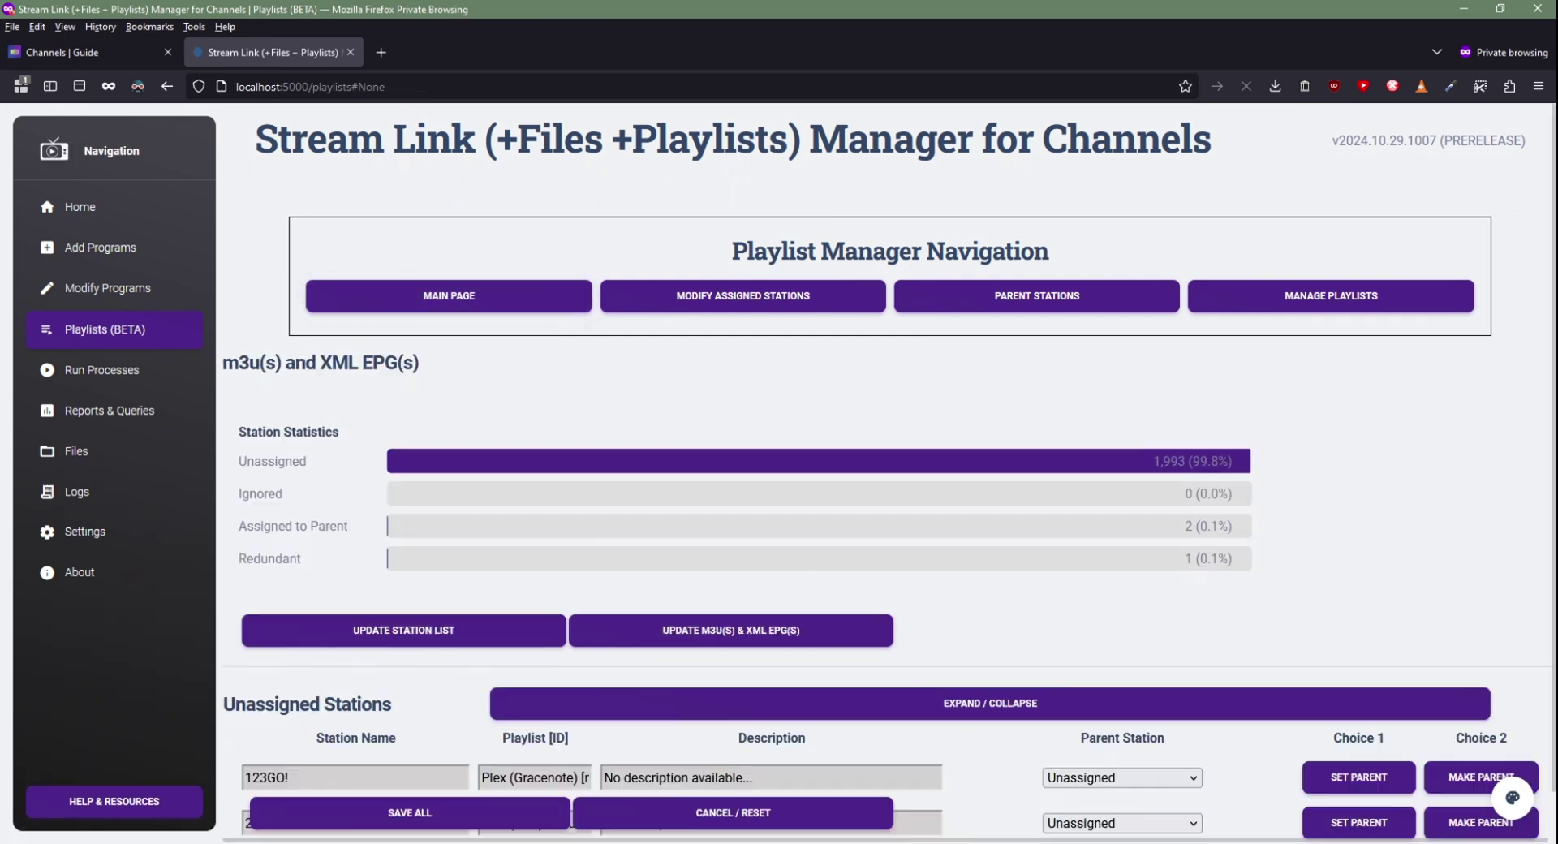
scroll(884, 471, "down", 4)
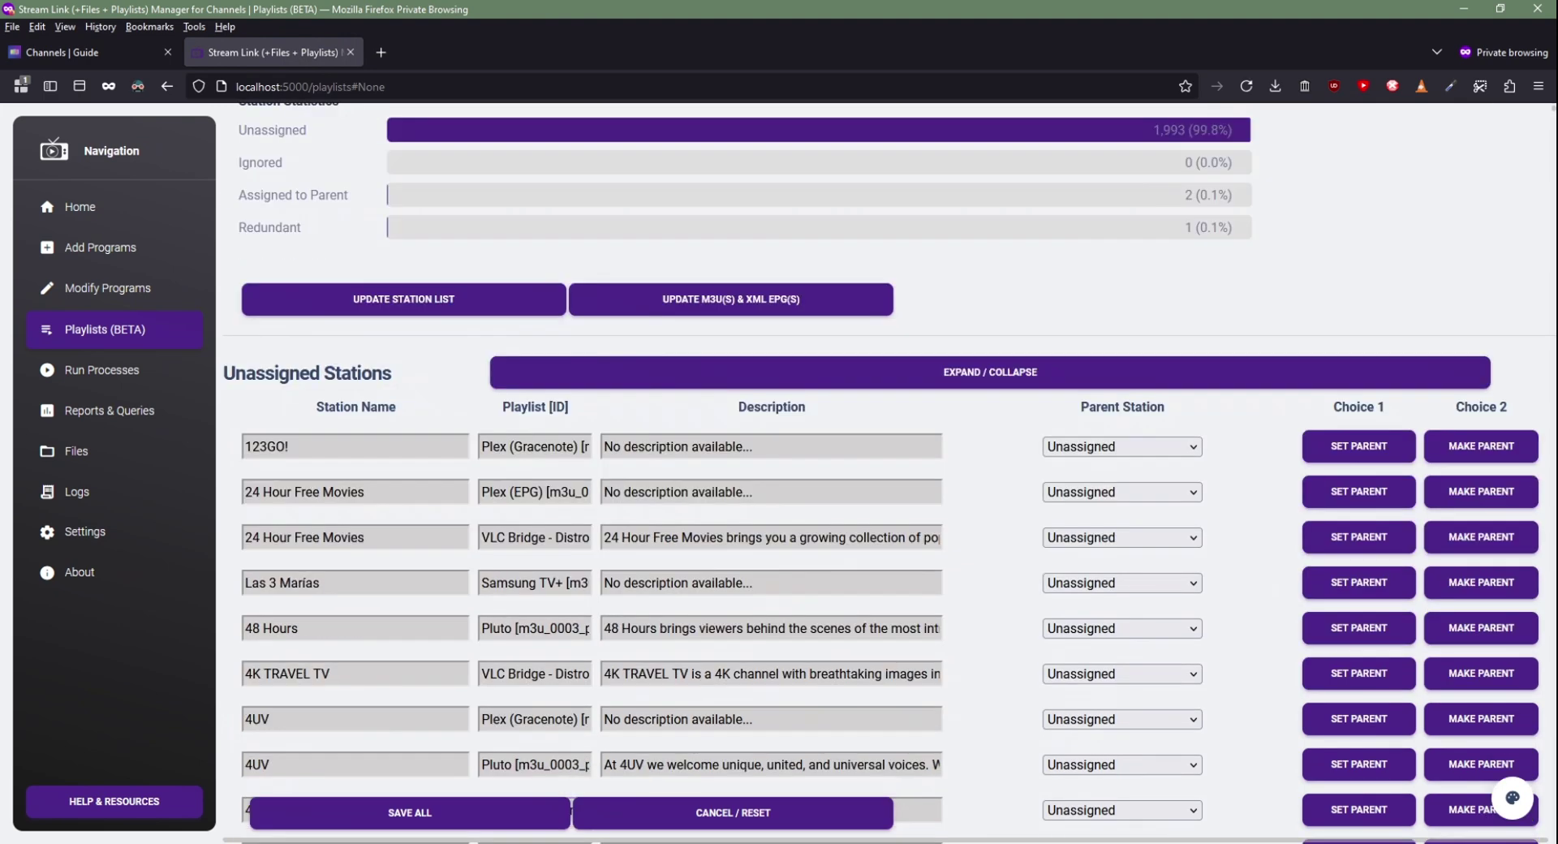
left_click(1121, 446)
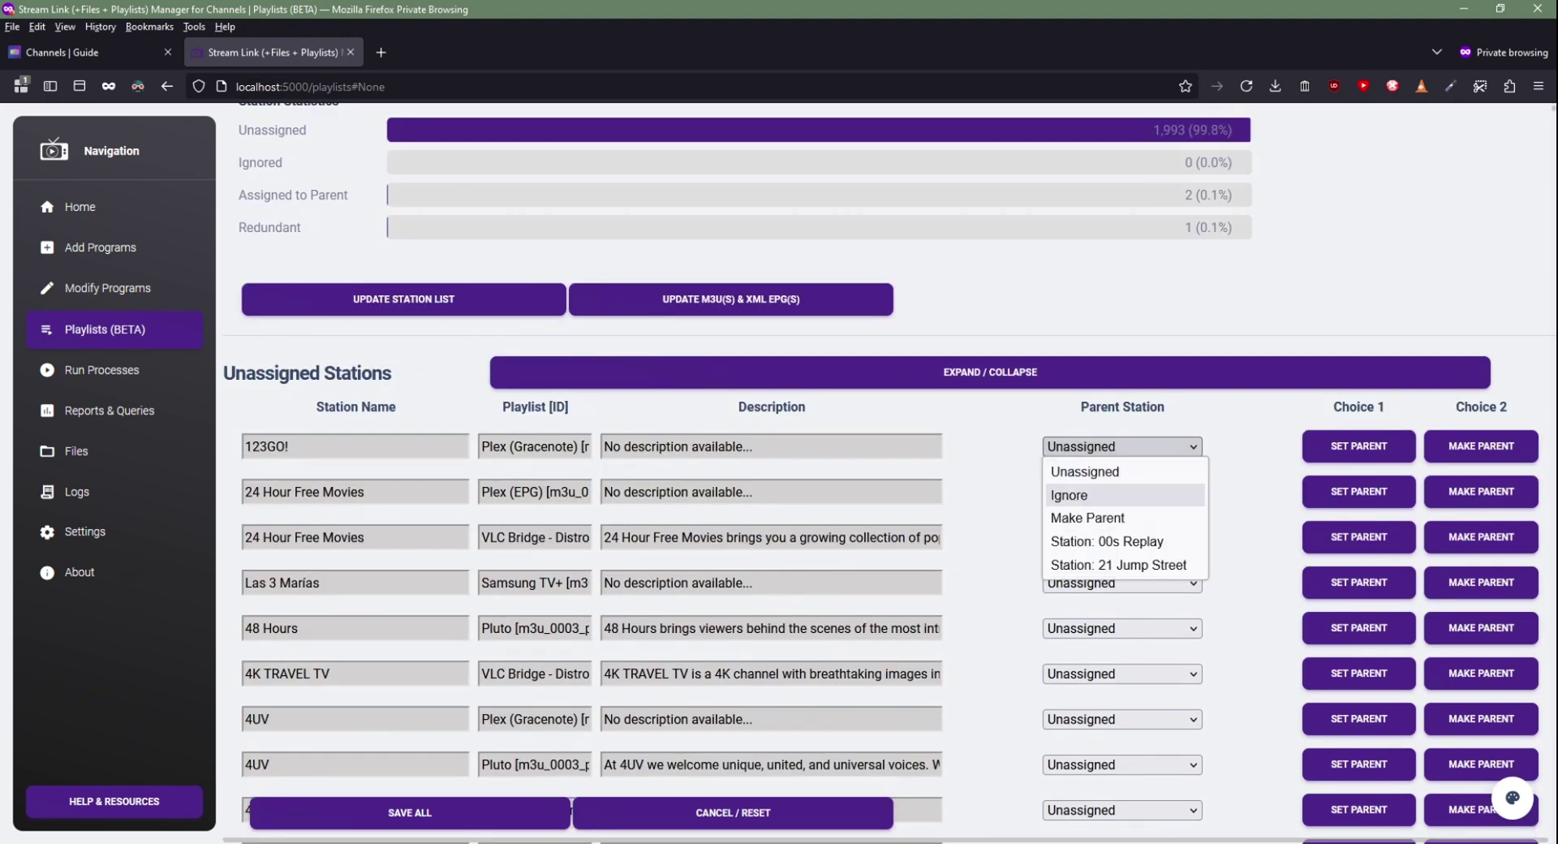
left_click(1069, 495)
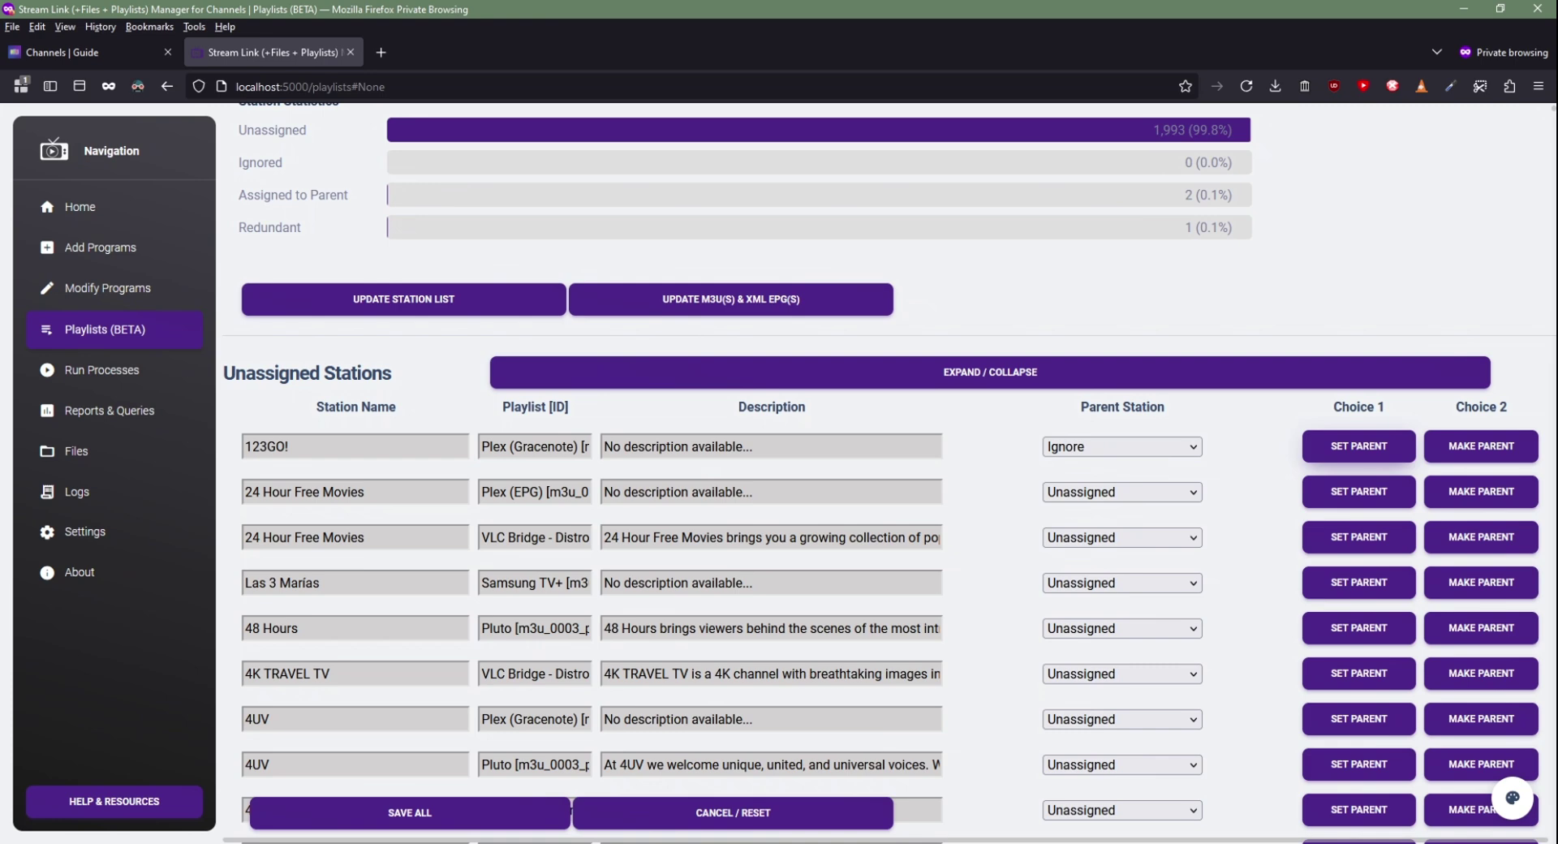
left_click(1359, 446)
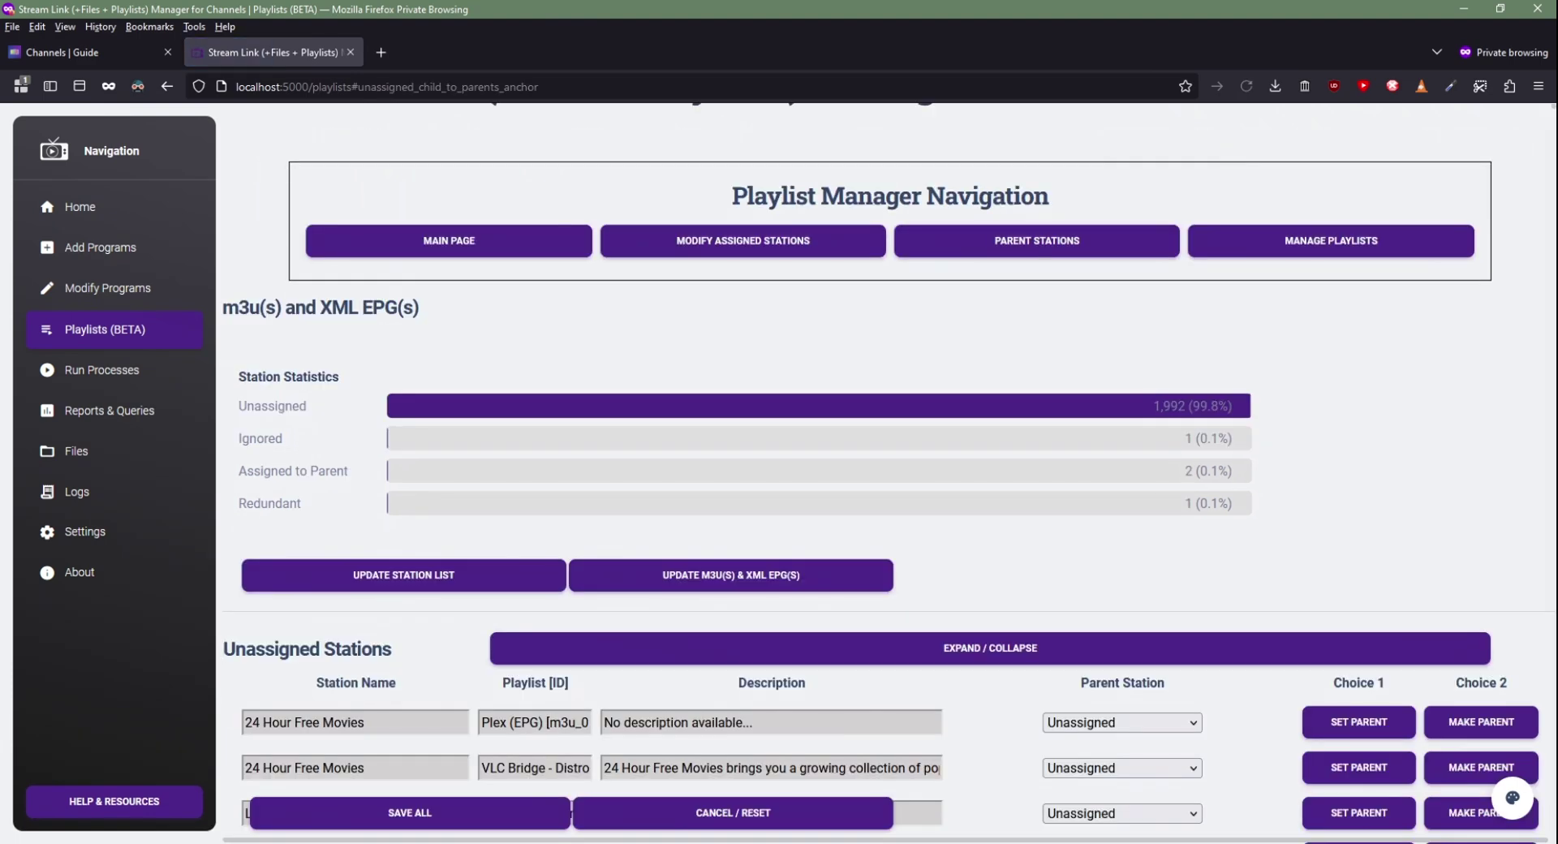
left_click(743, 241)
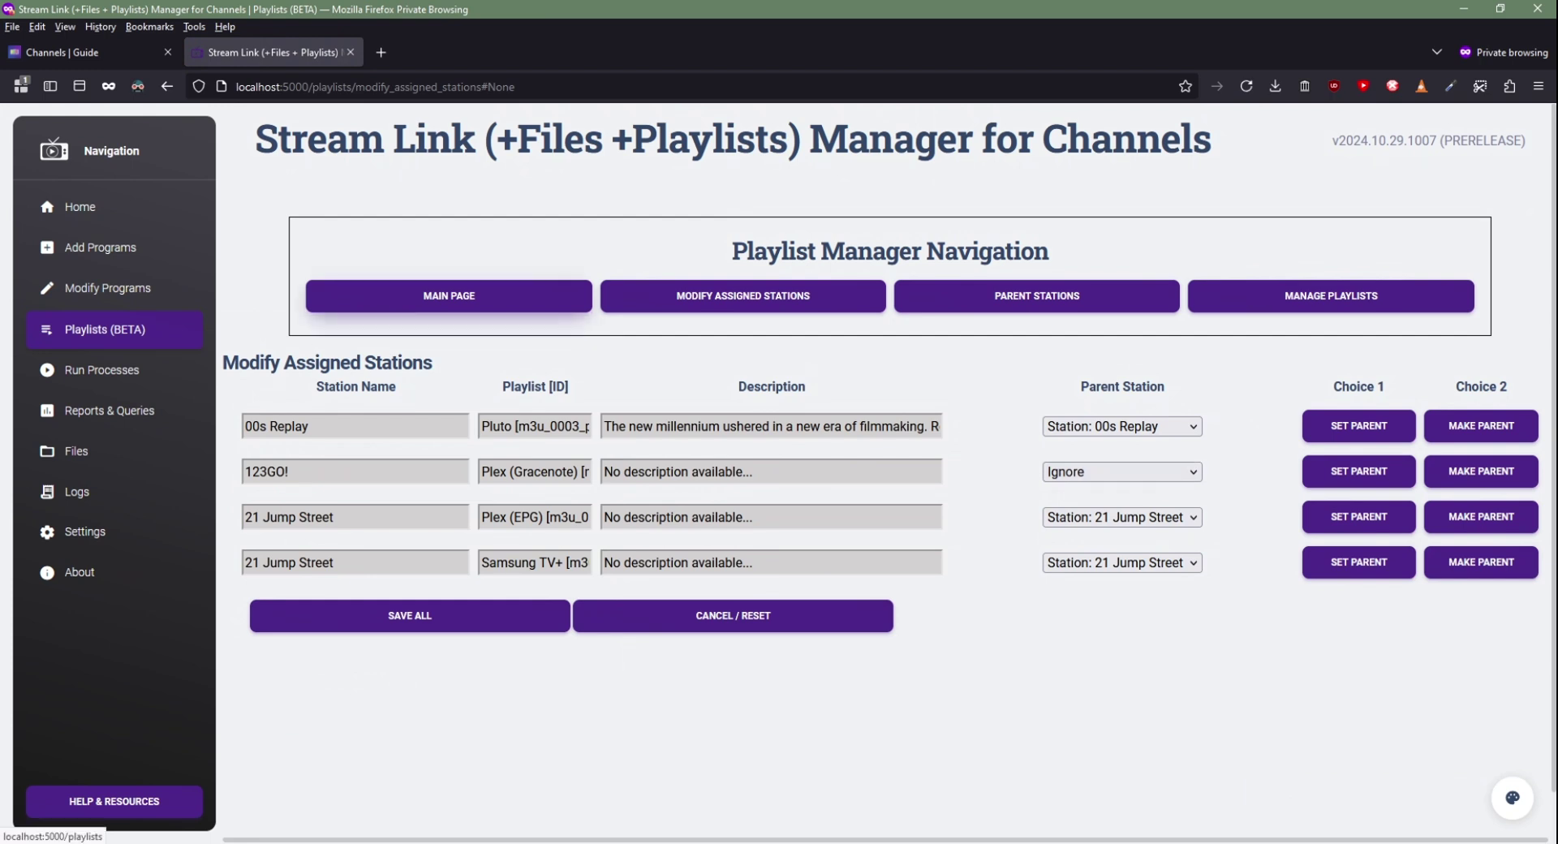
- On the Playlist Manager main page, mark the Plex (EPG) 24 Hour Free Movies as Make Parent and Las 3 Marías as Ignore
left_click(448, 295)
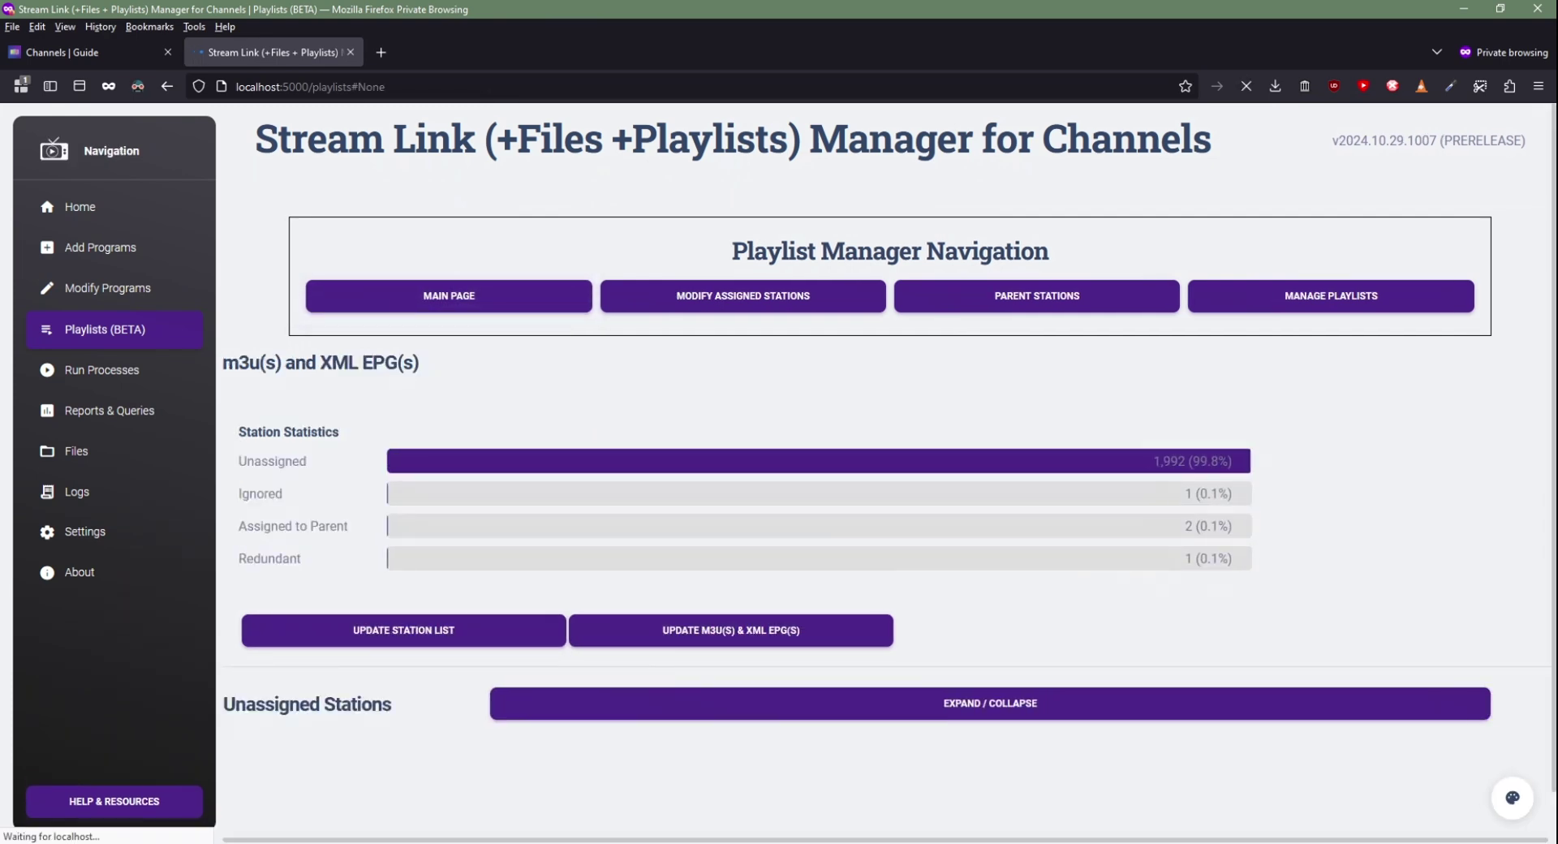
scroll(1122, 748, "down", 2)
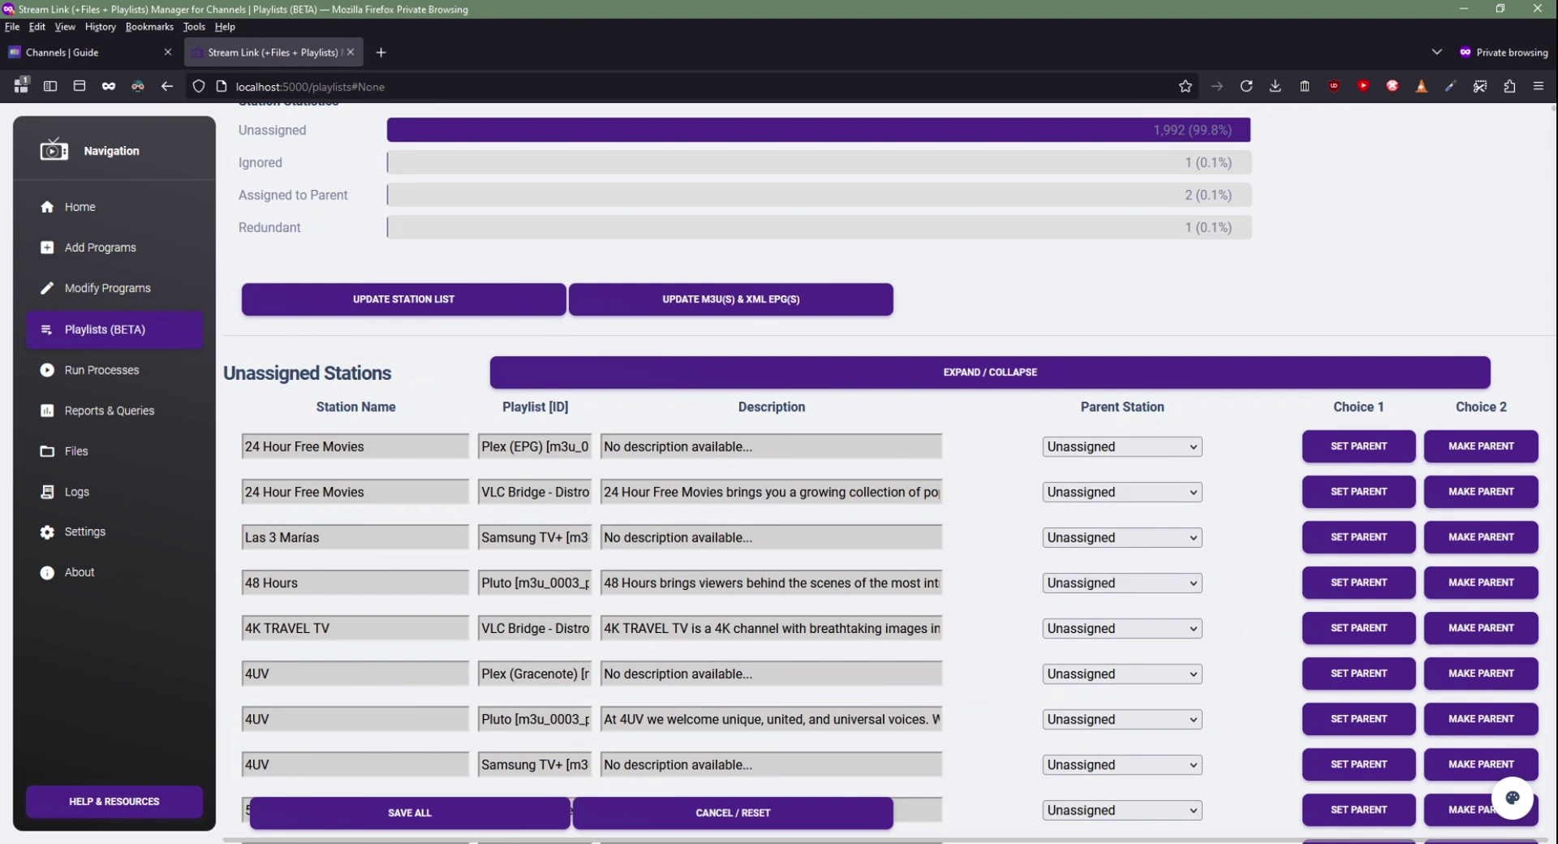
left_click(1122, 611)
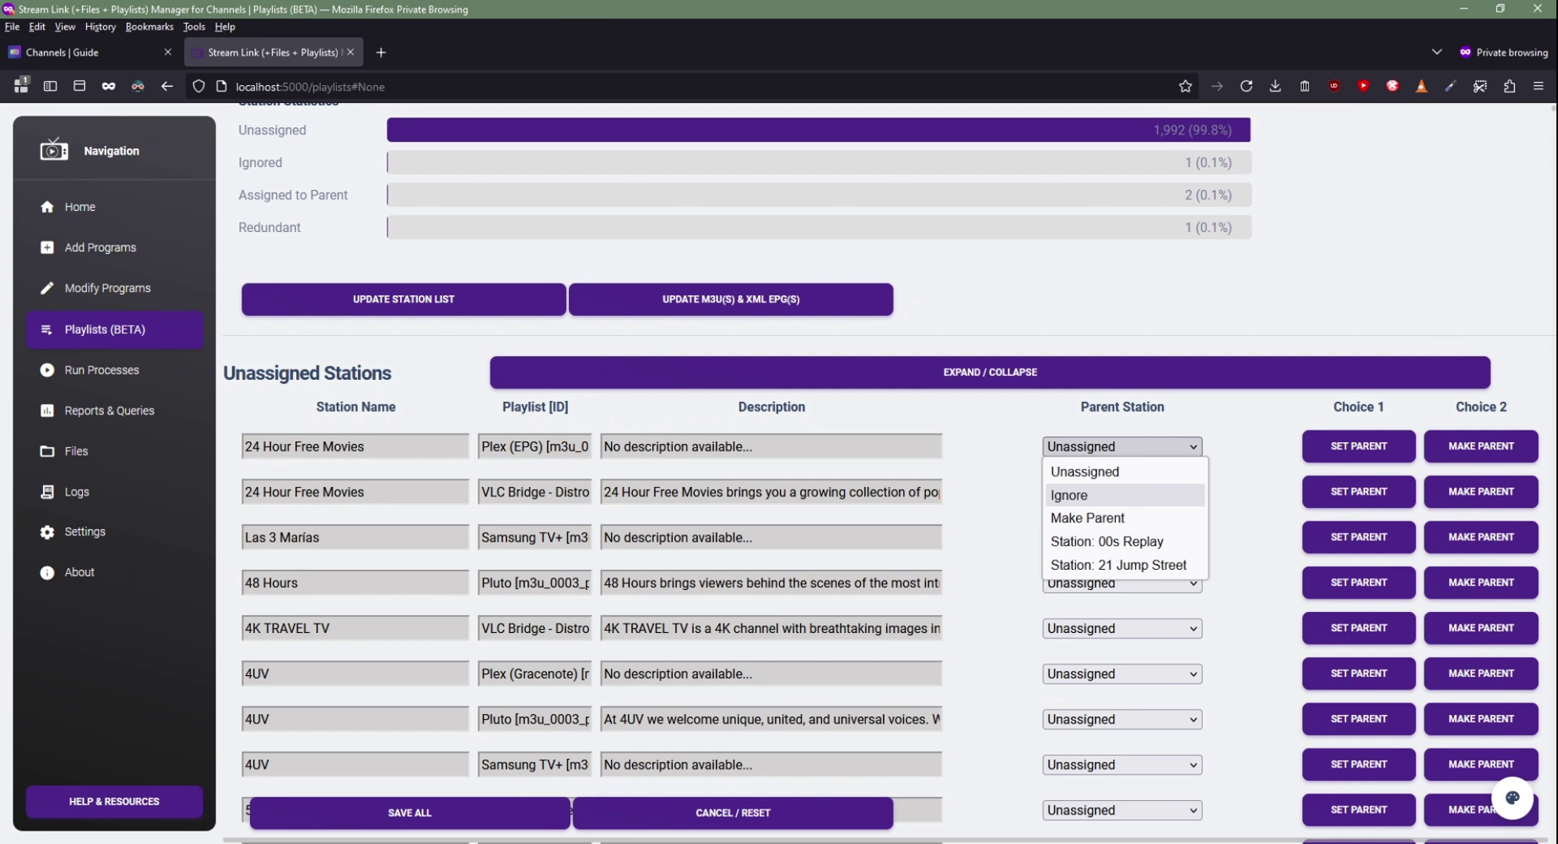
left_click(1087, 518)
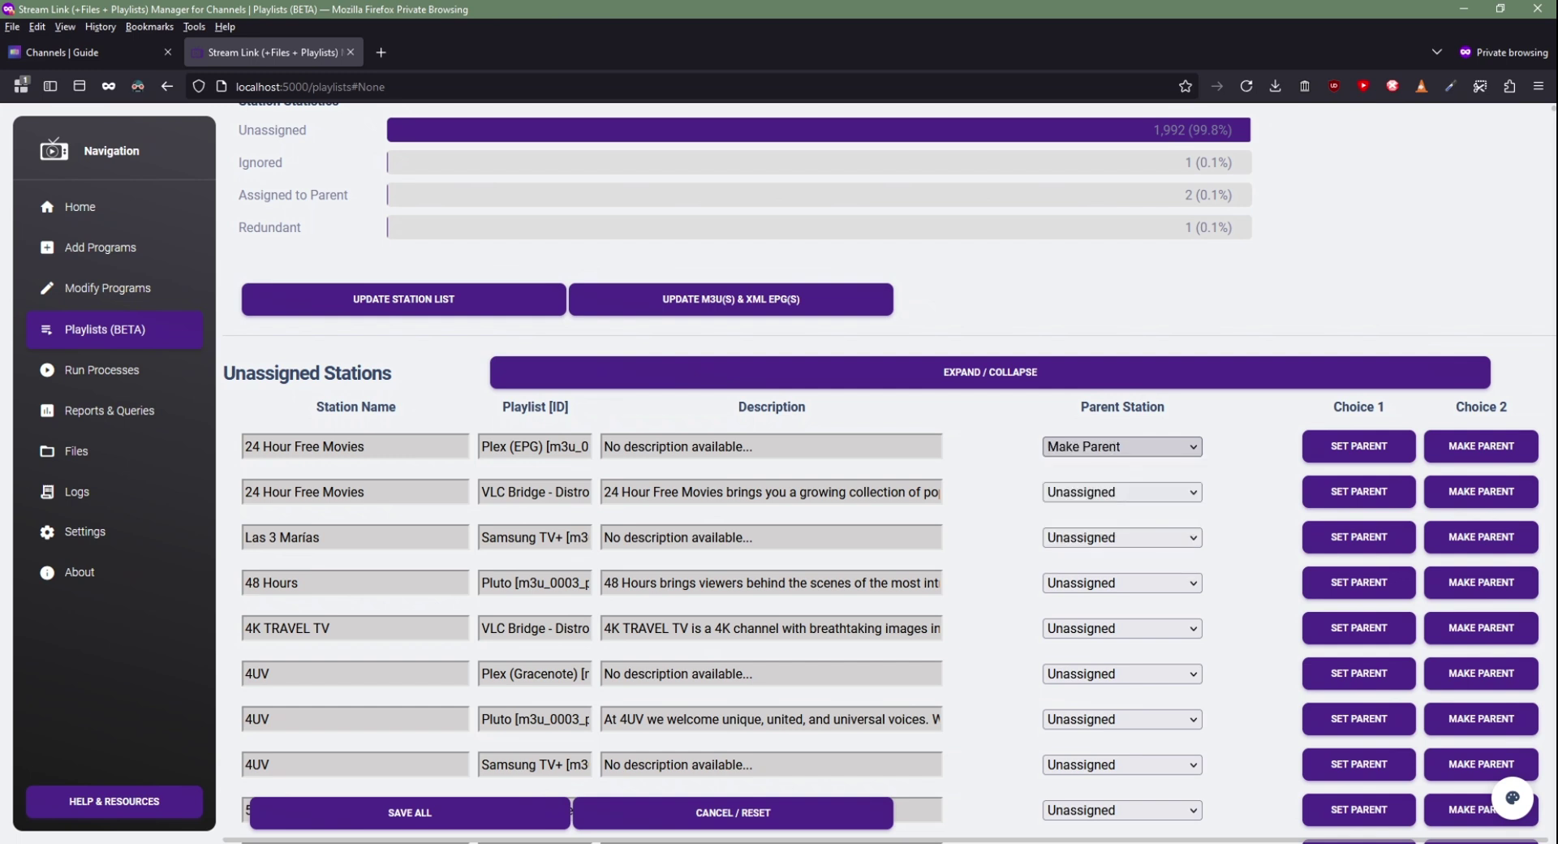
left_click(1122, 537)
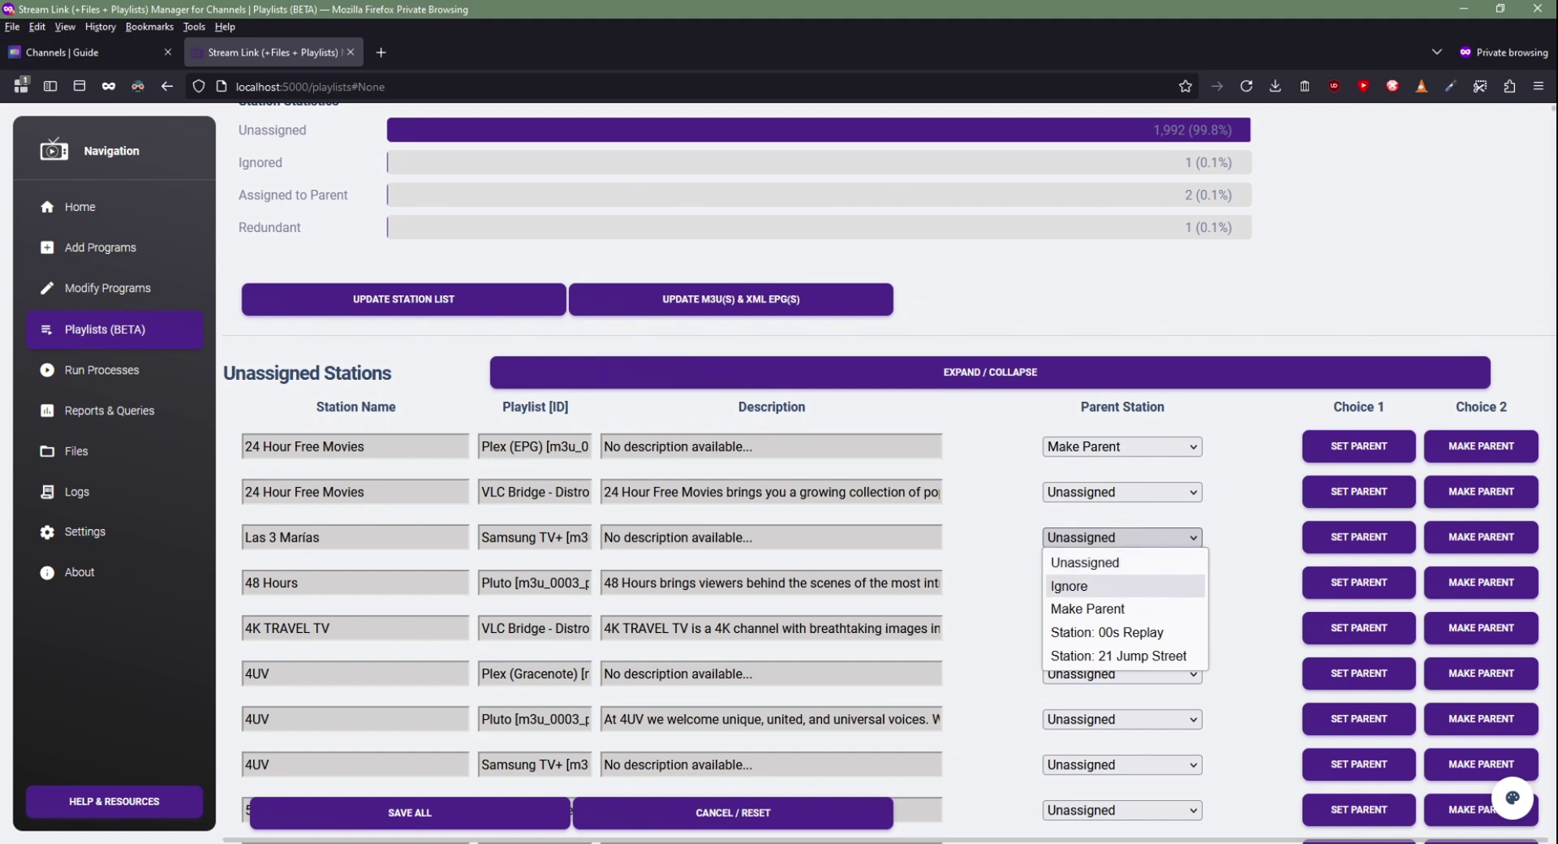
left_click(1070, 586)
- Mark the unassigned stations 48 Hours and Plex (Gracenote) 4UV as Make Parent, and 4K TRAVEL TV as Ignore
left_click(1122, 582)
left_click(1087, 654)
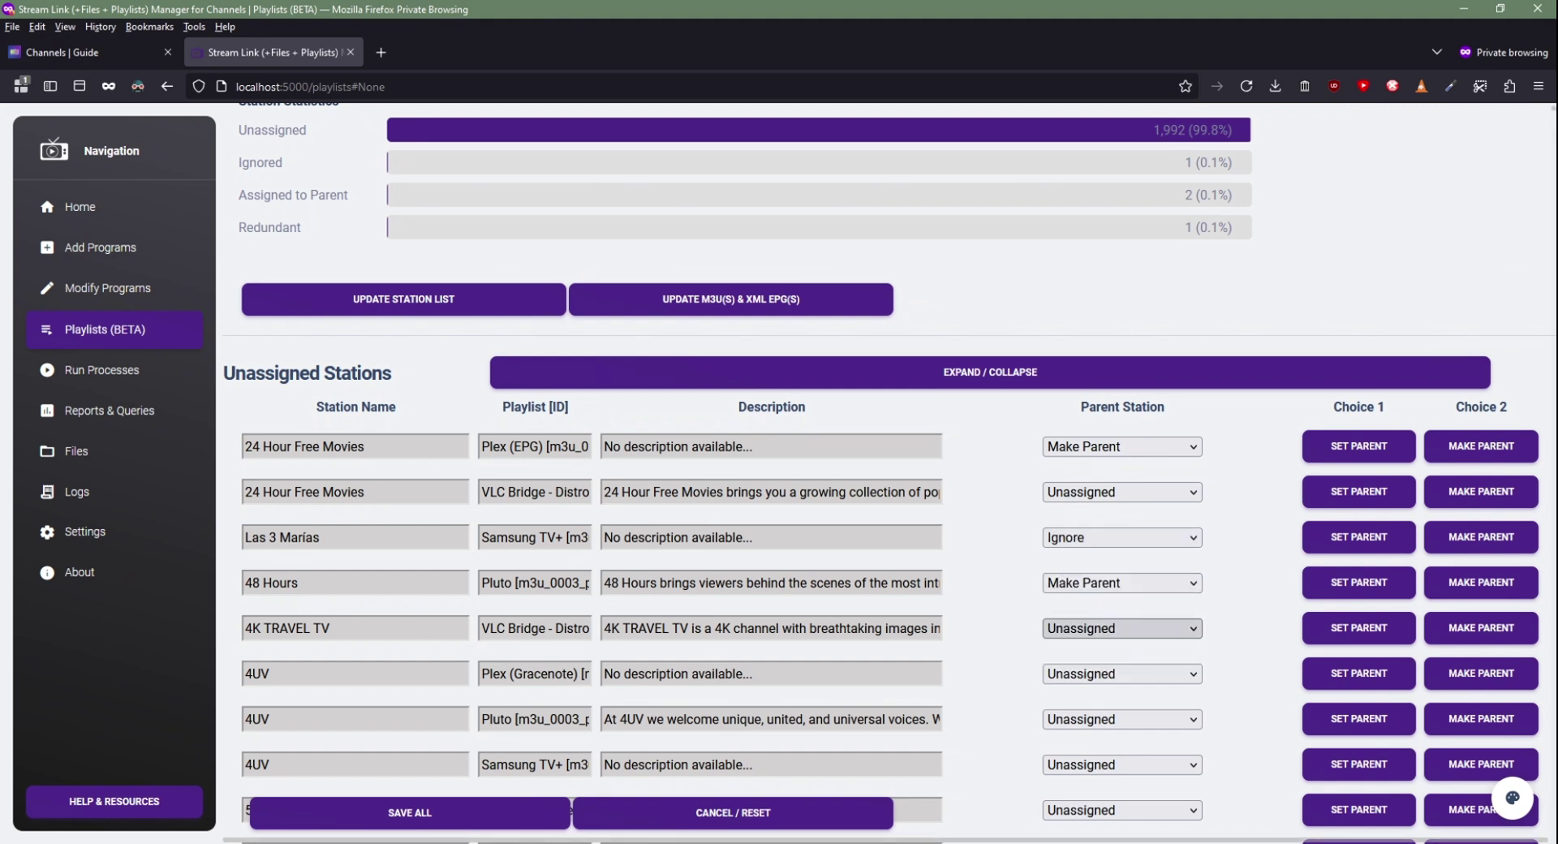
left_click(1122, 628)
left_click(1069, 676)
left_click(1122, 673)
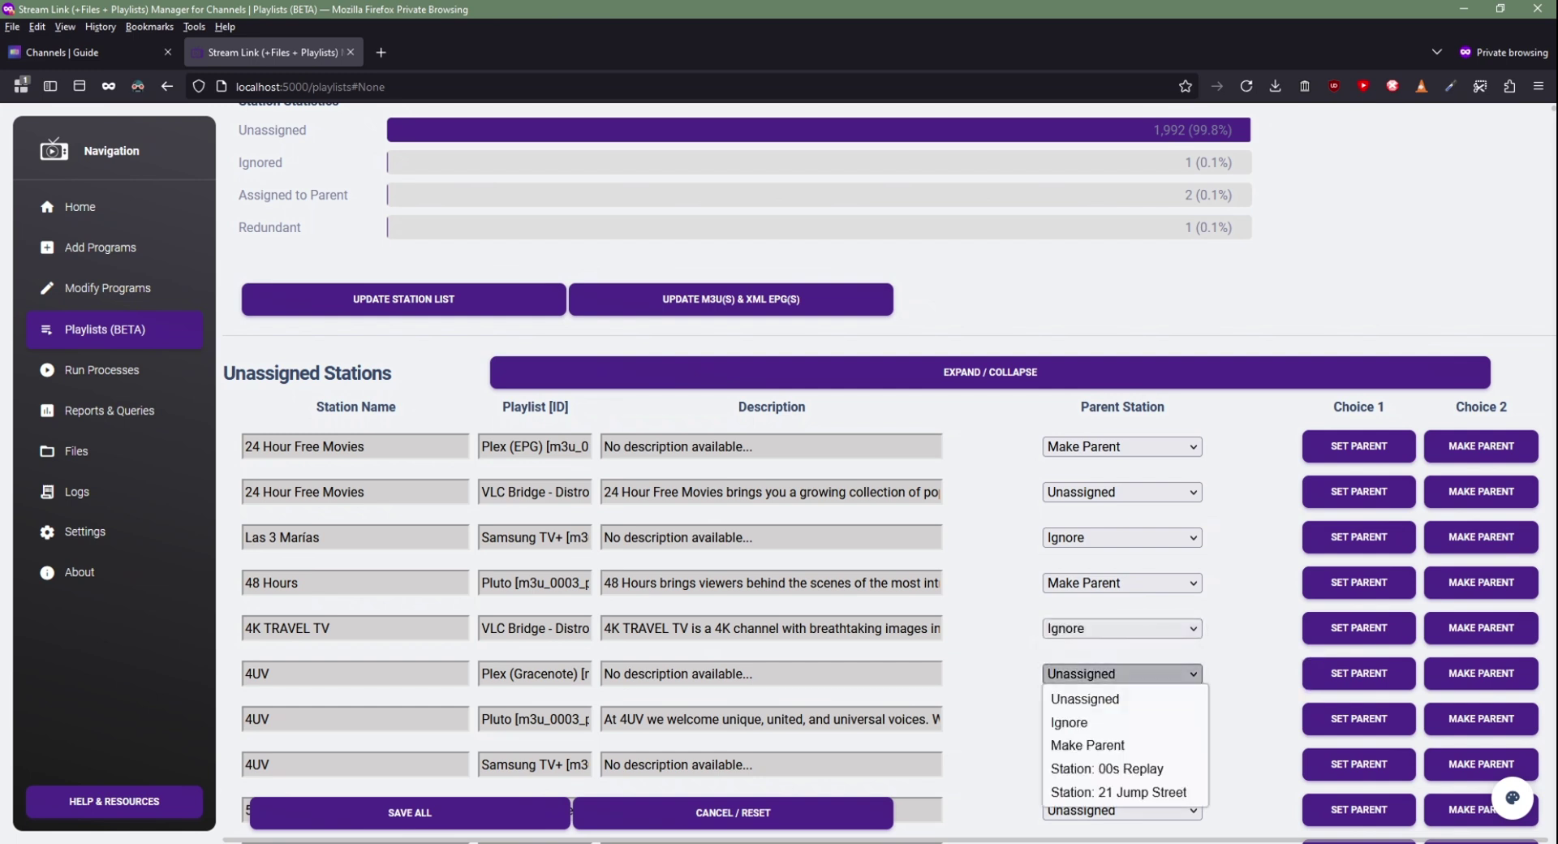
left_click(1087, 745)
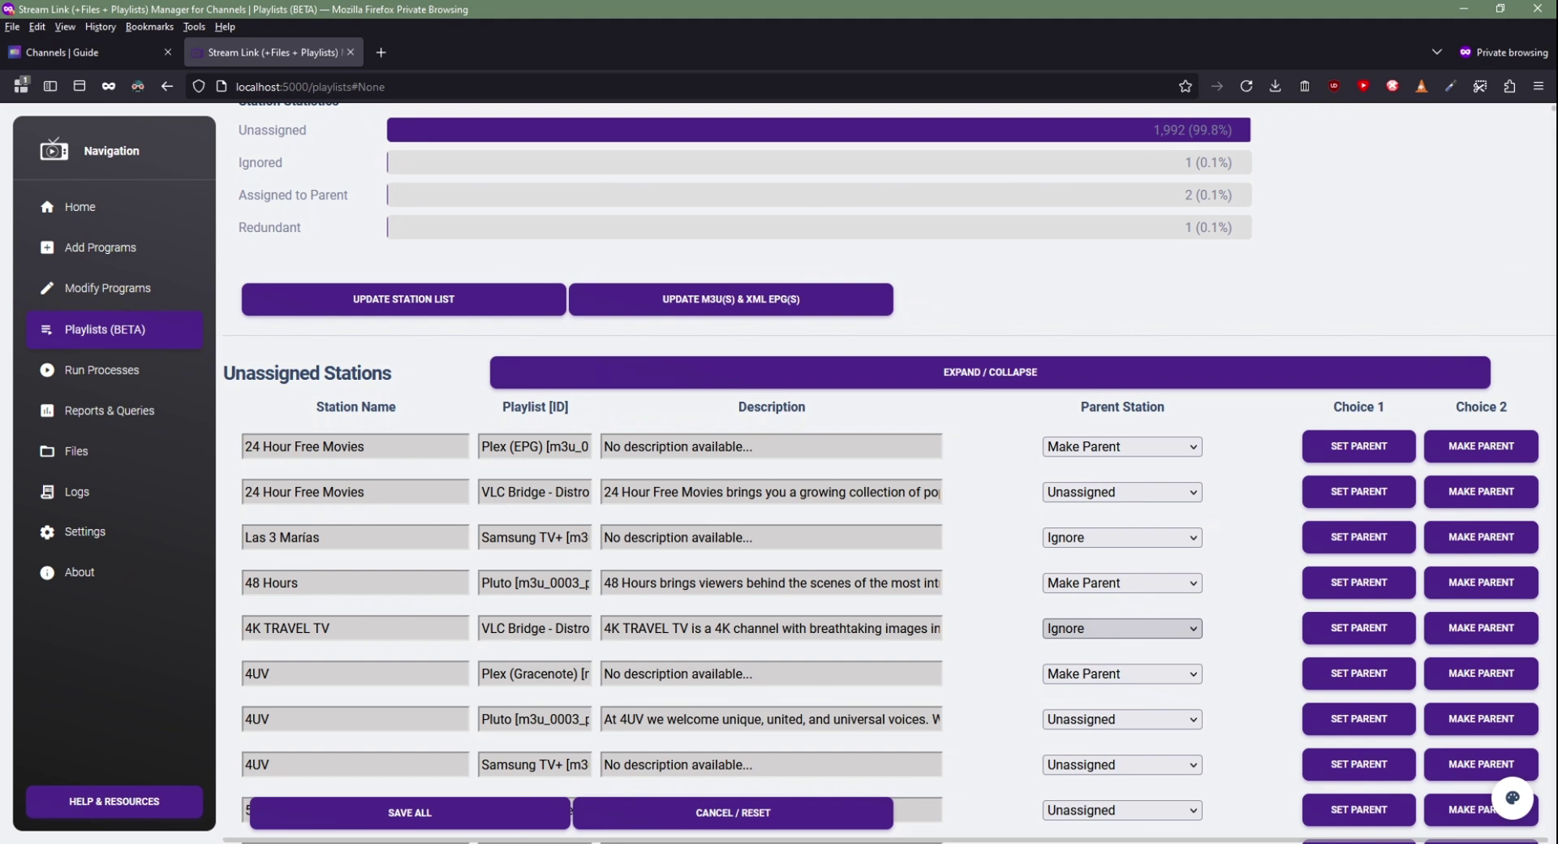
- Change the parent of Las 3 Marías to Station: 00s Replay and save all station assignments
left_click(1119, 537)
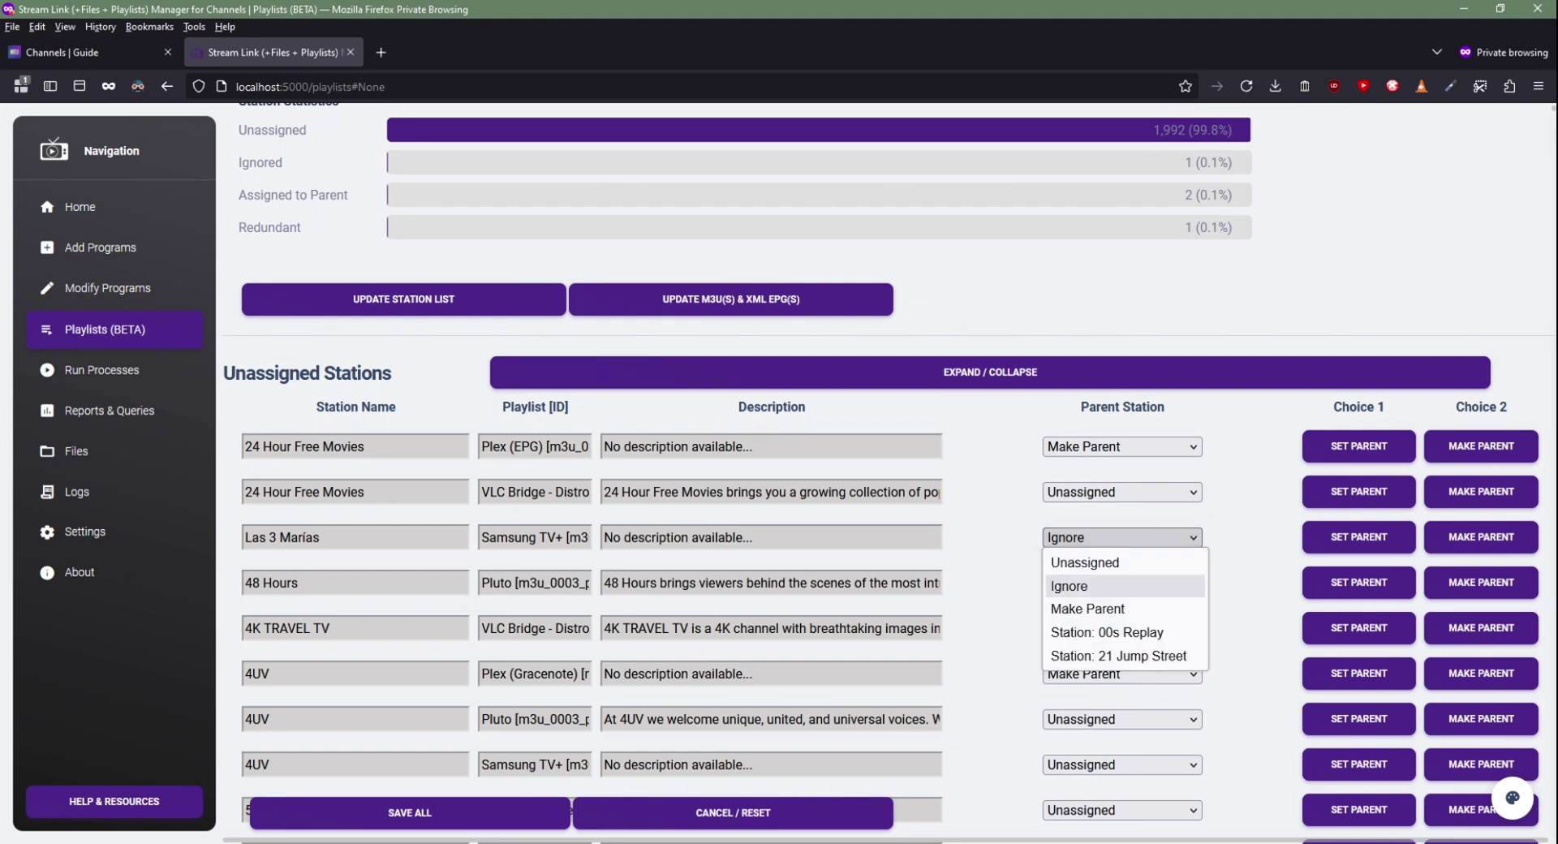
left_click(1106, 632)
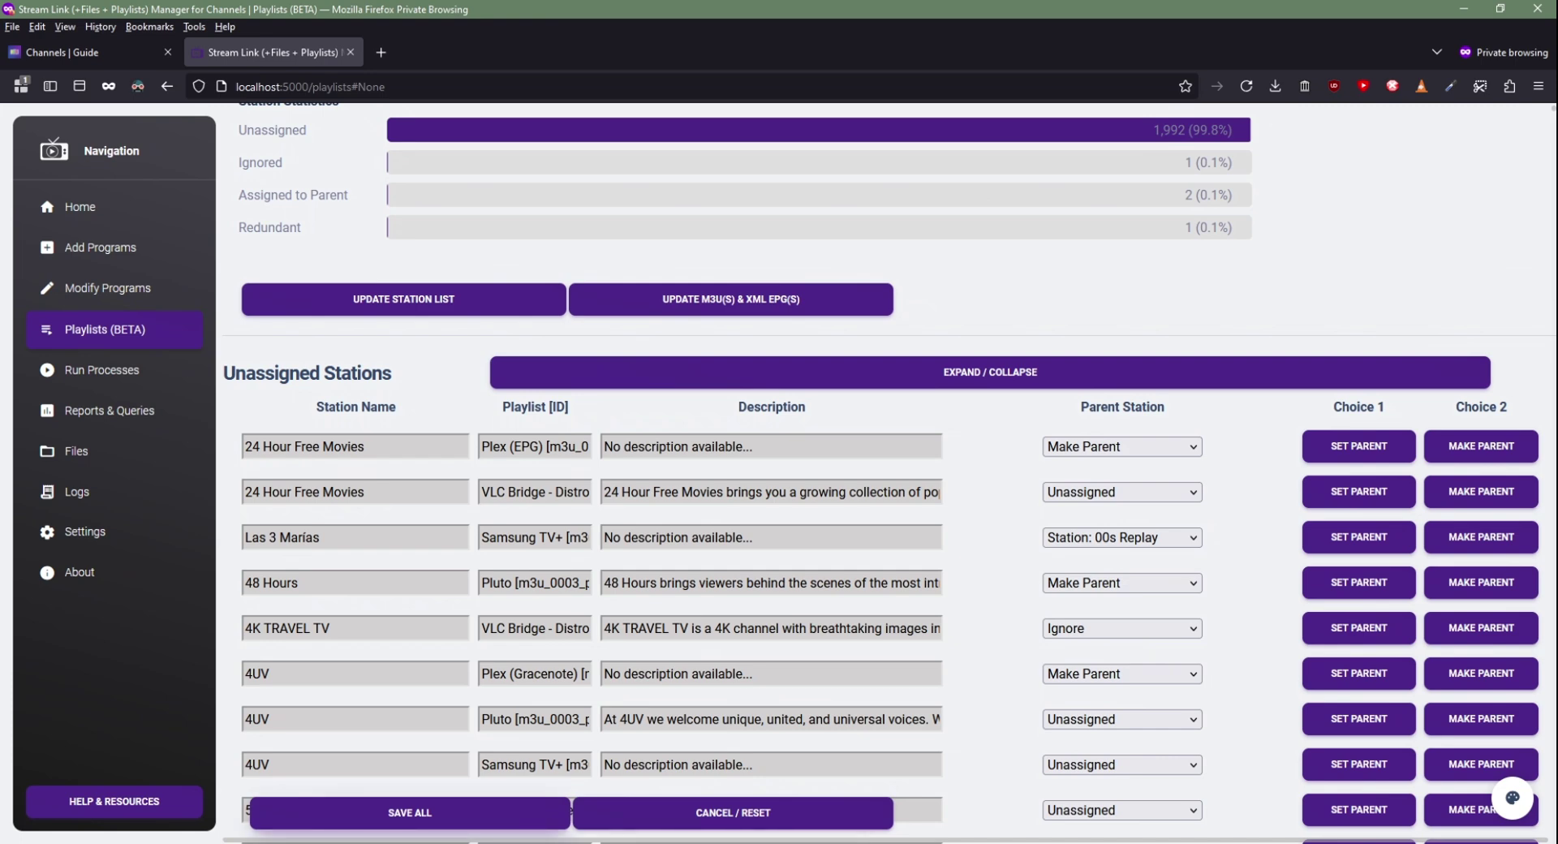
left_click(409, 812)
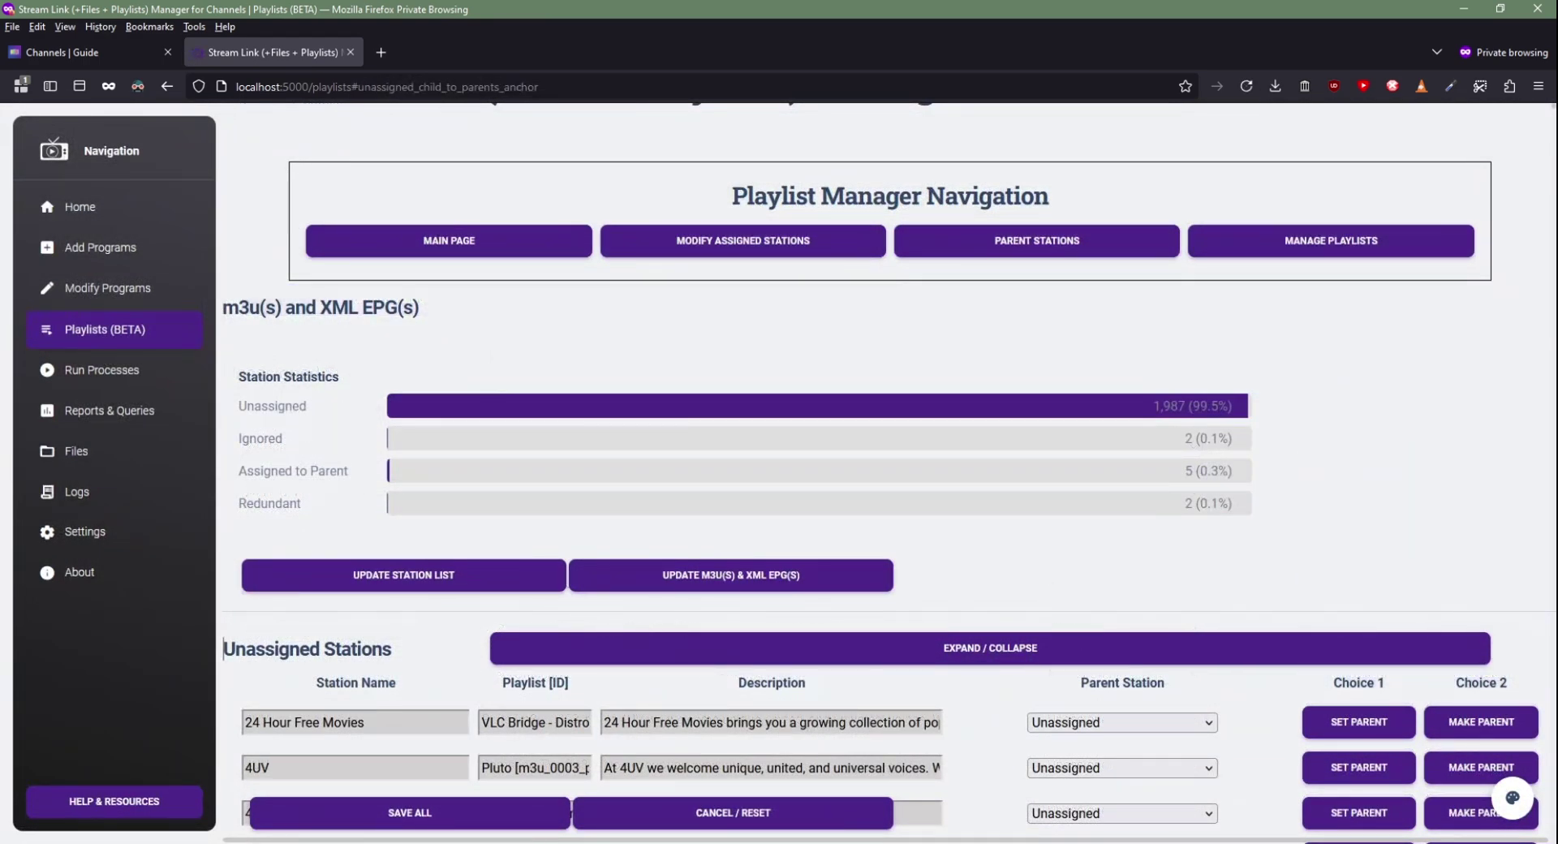
- Among the assigned stations, change Las 3 Marías to Ignore and apply it to that station only
scroll(892, 487, "down", 4)
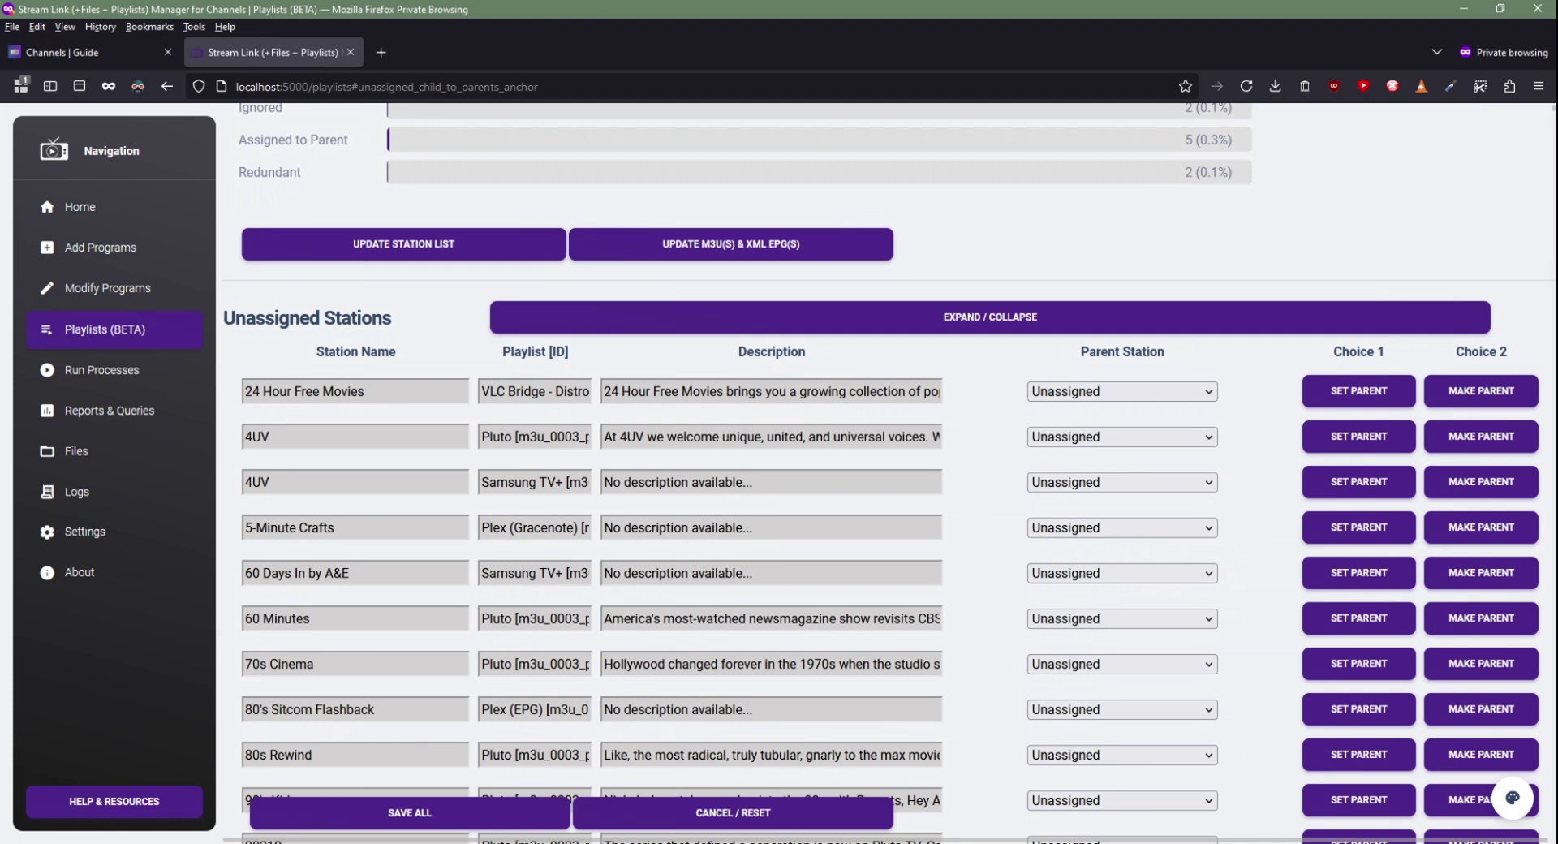
scroll(884, 470, "up", 4)
left_click(742, 295)
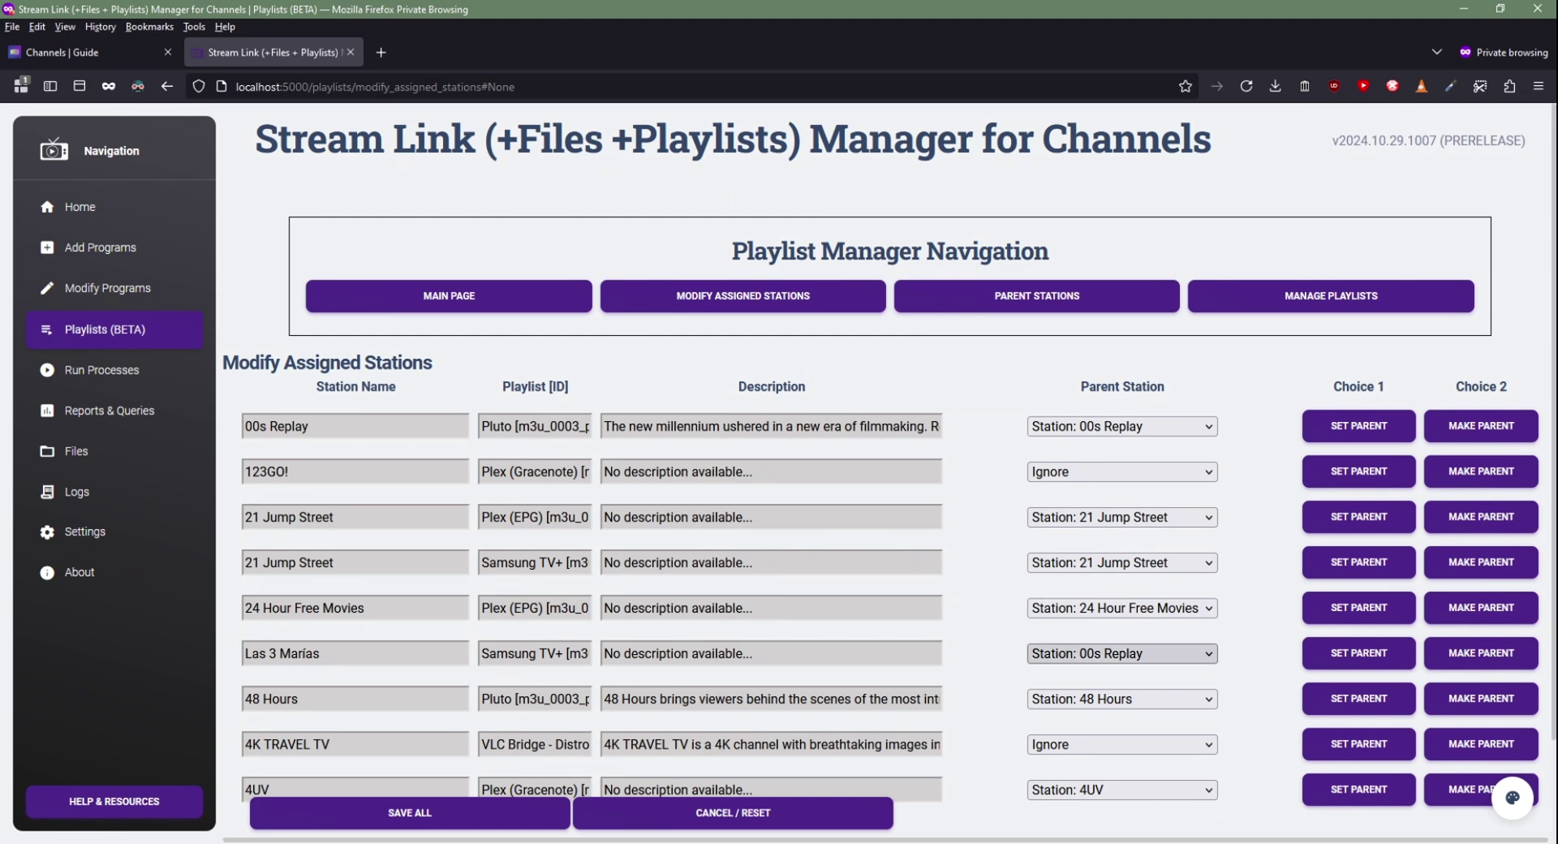
left_click(1122, 653)
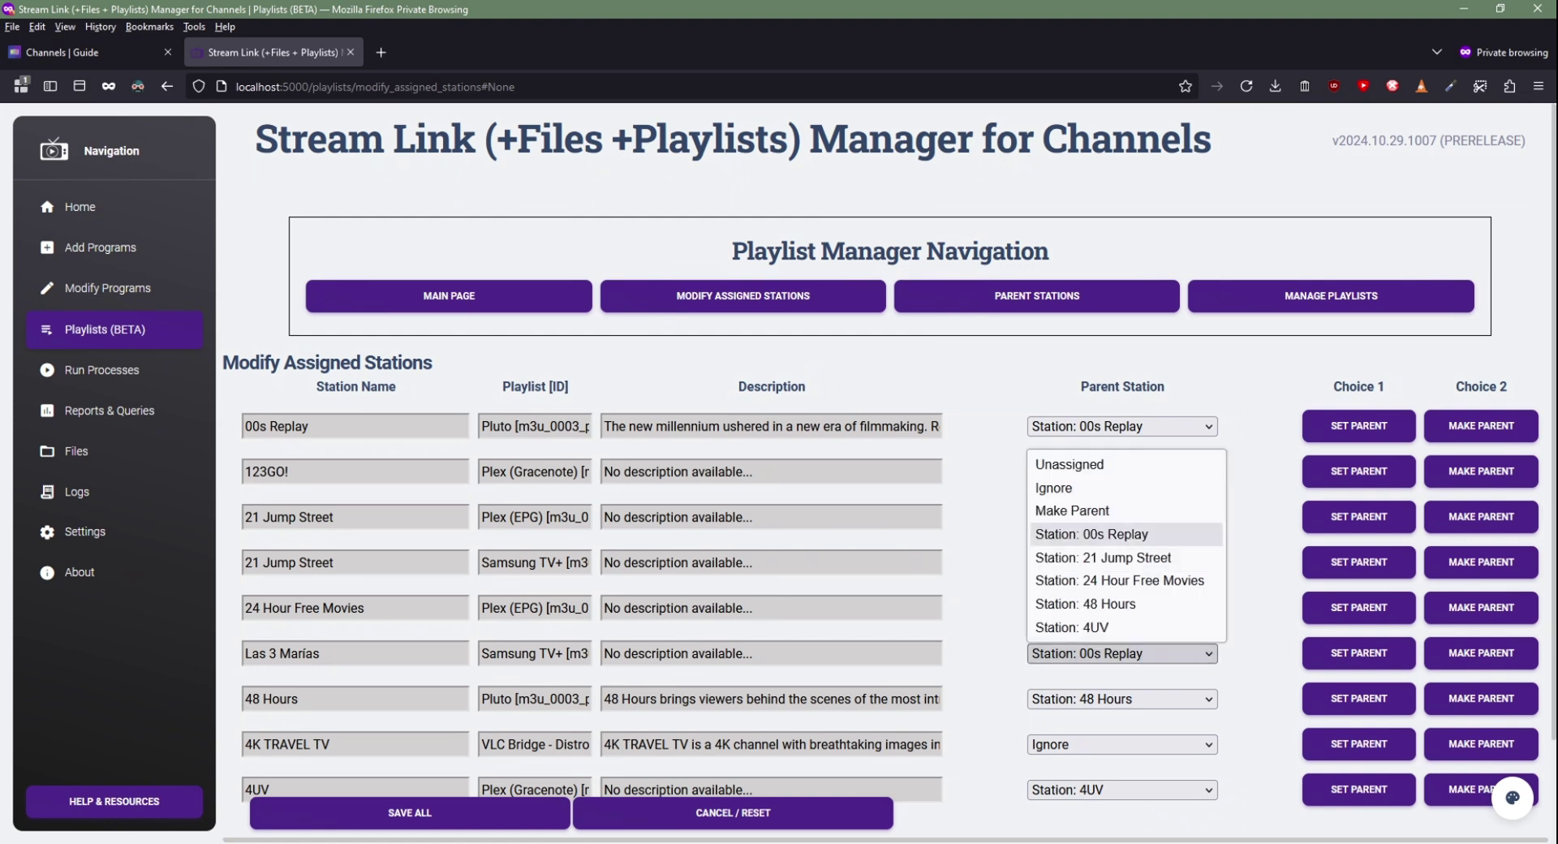
left_click(1054, 488)
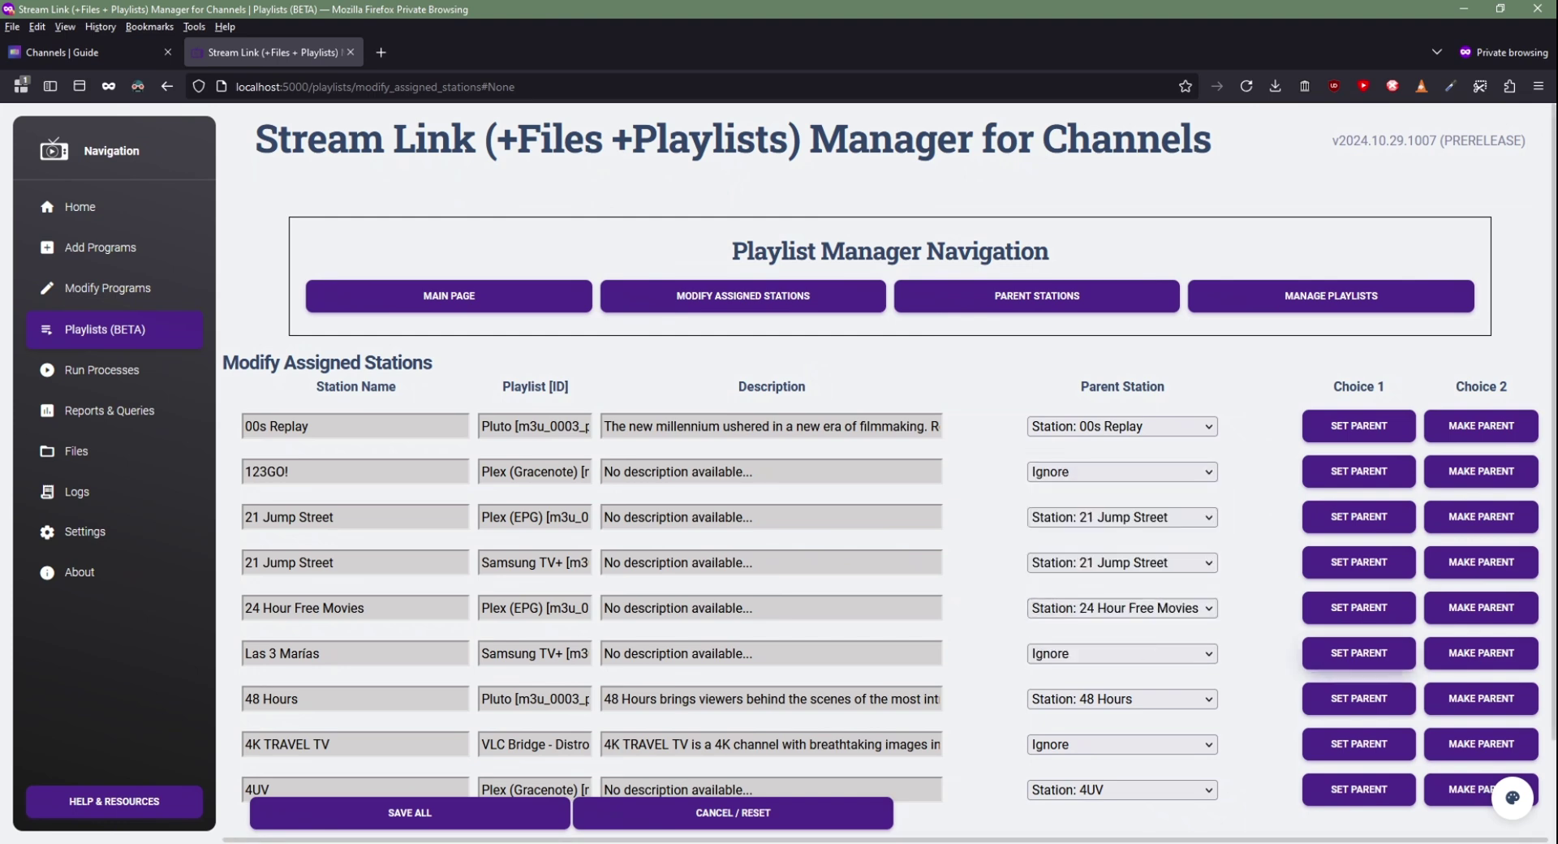
left_click(1358, 653)
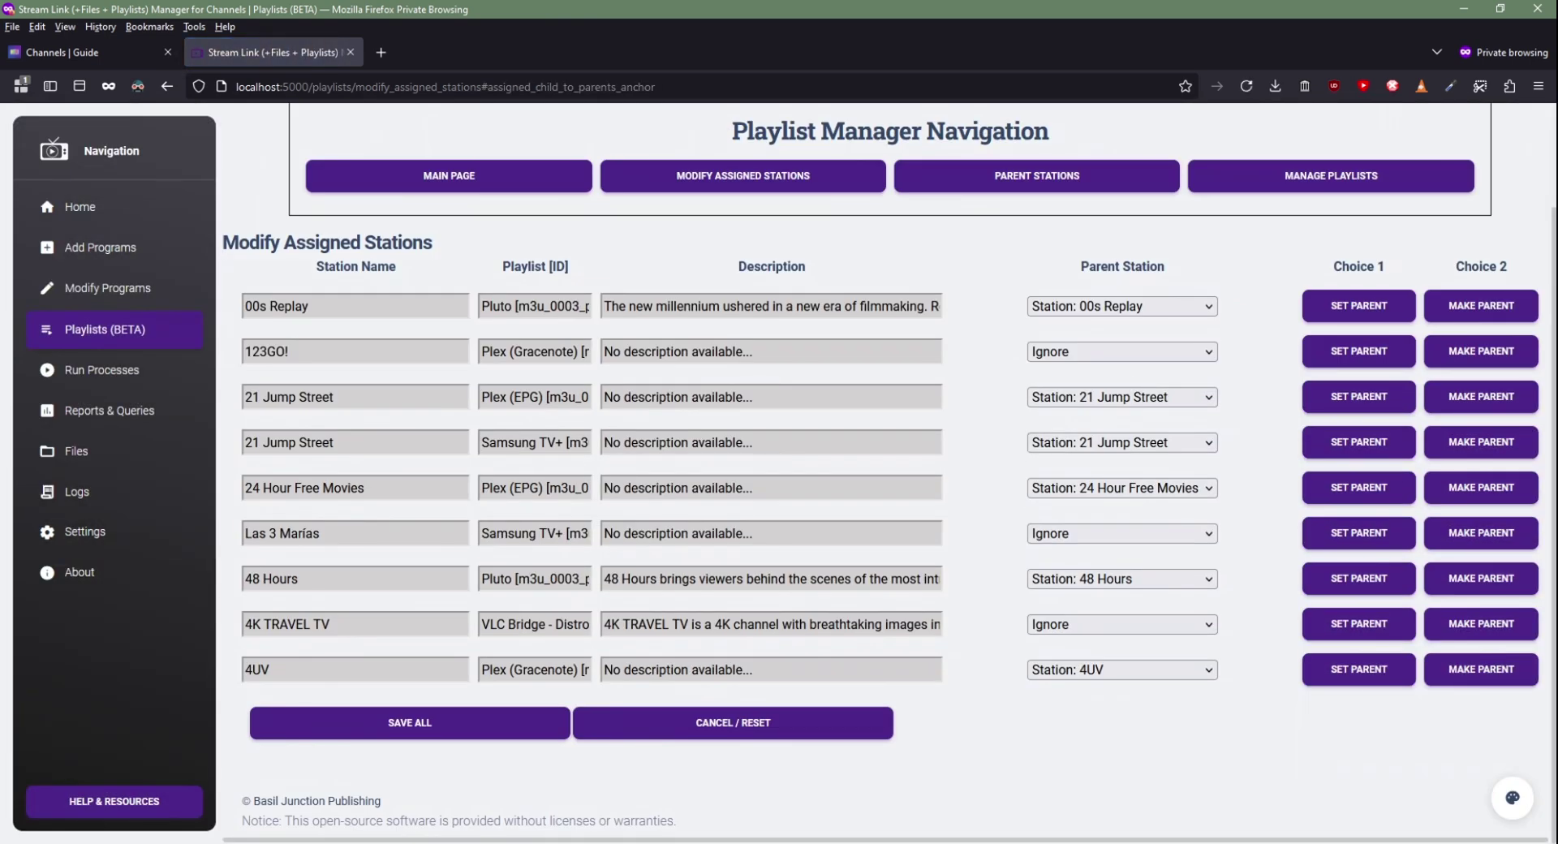
- Back on the Playlist Manager main page, select Station: 24 Hour Free Movies as parent for the VLC Bridge 24 Hour Free Movies
left_click(448, 175)
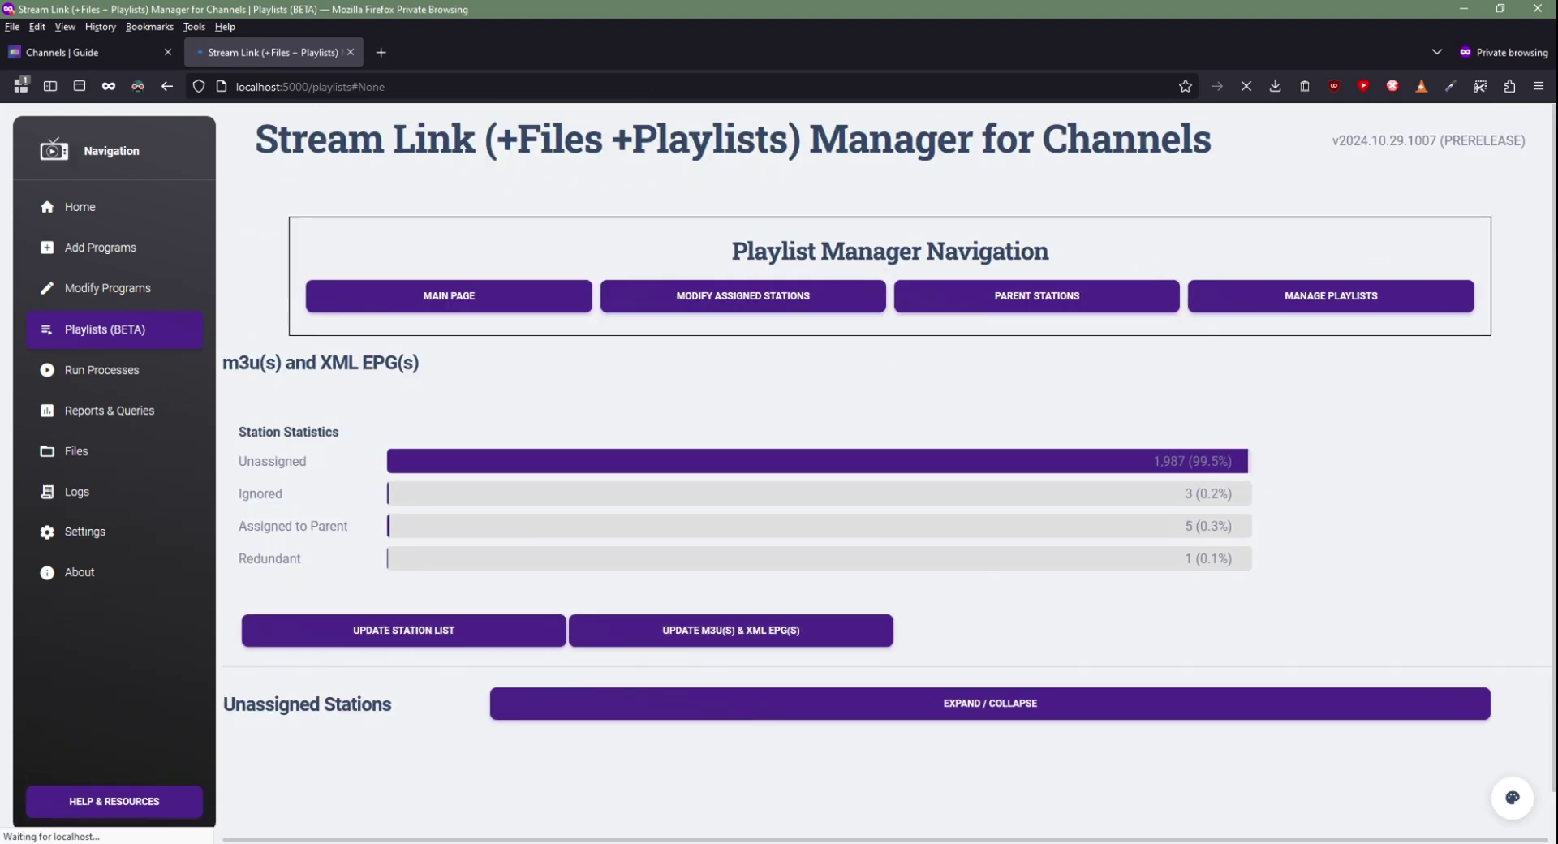
scroll(884, 487, "down", 4)
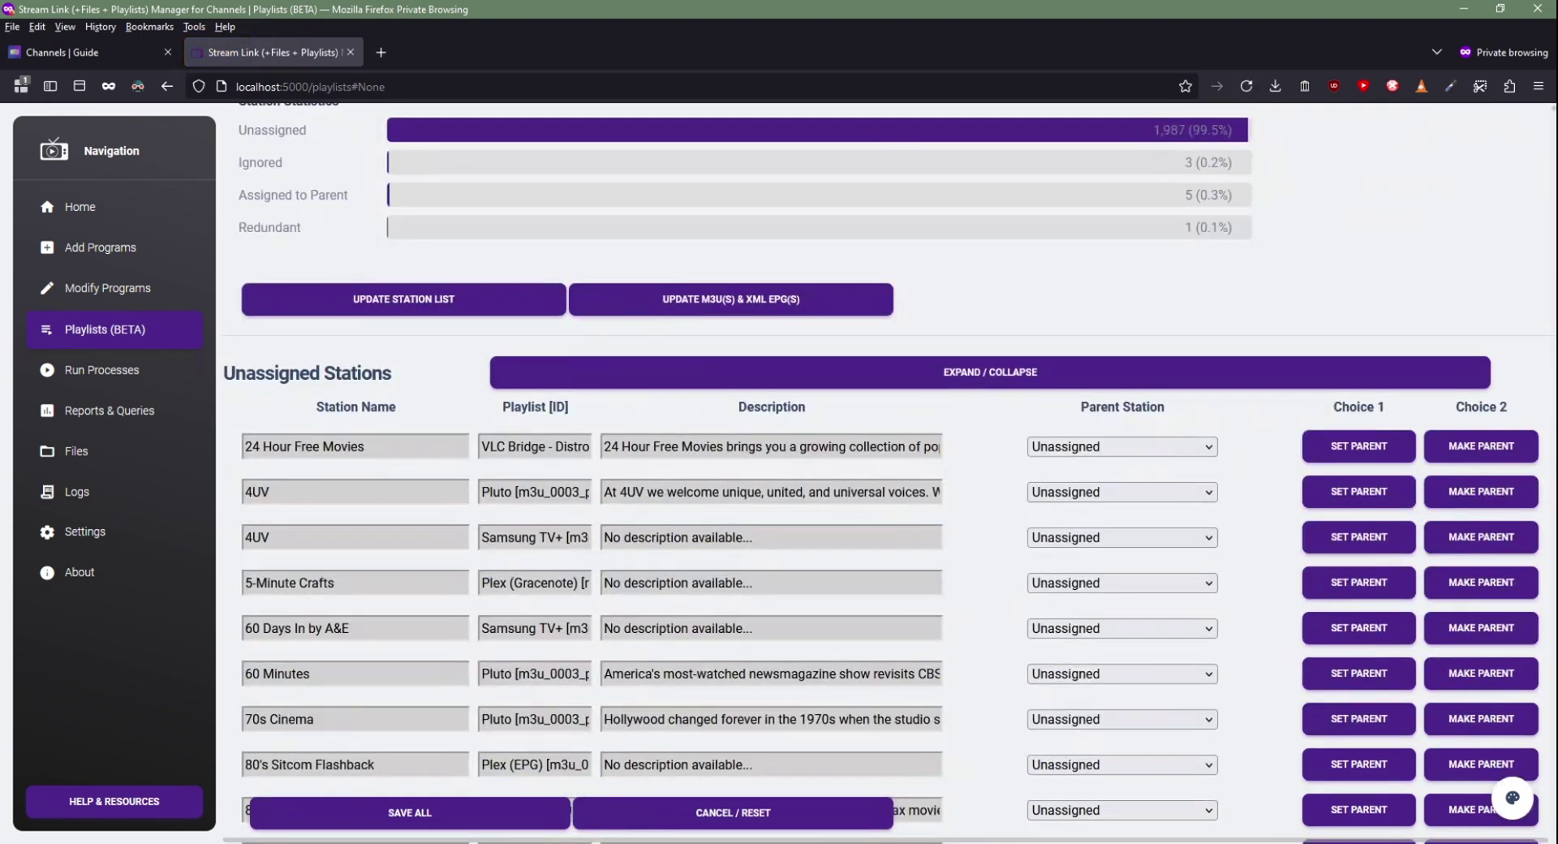
scroll(885, 487, "up", 2)
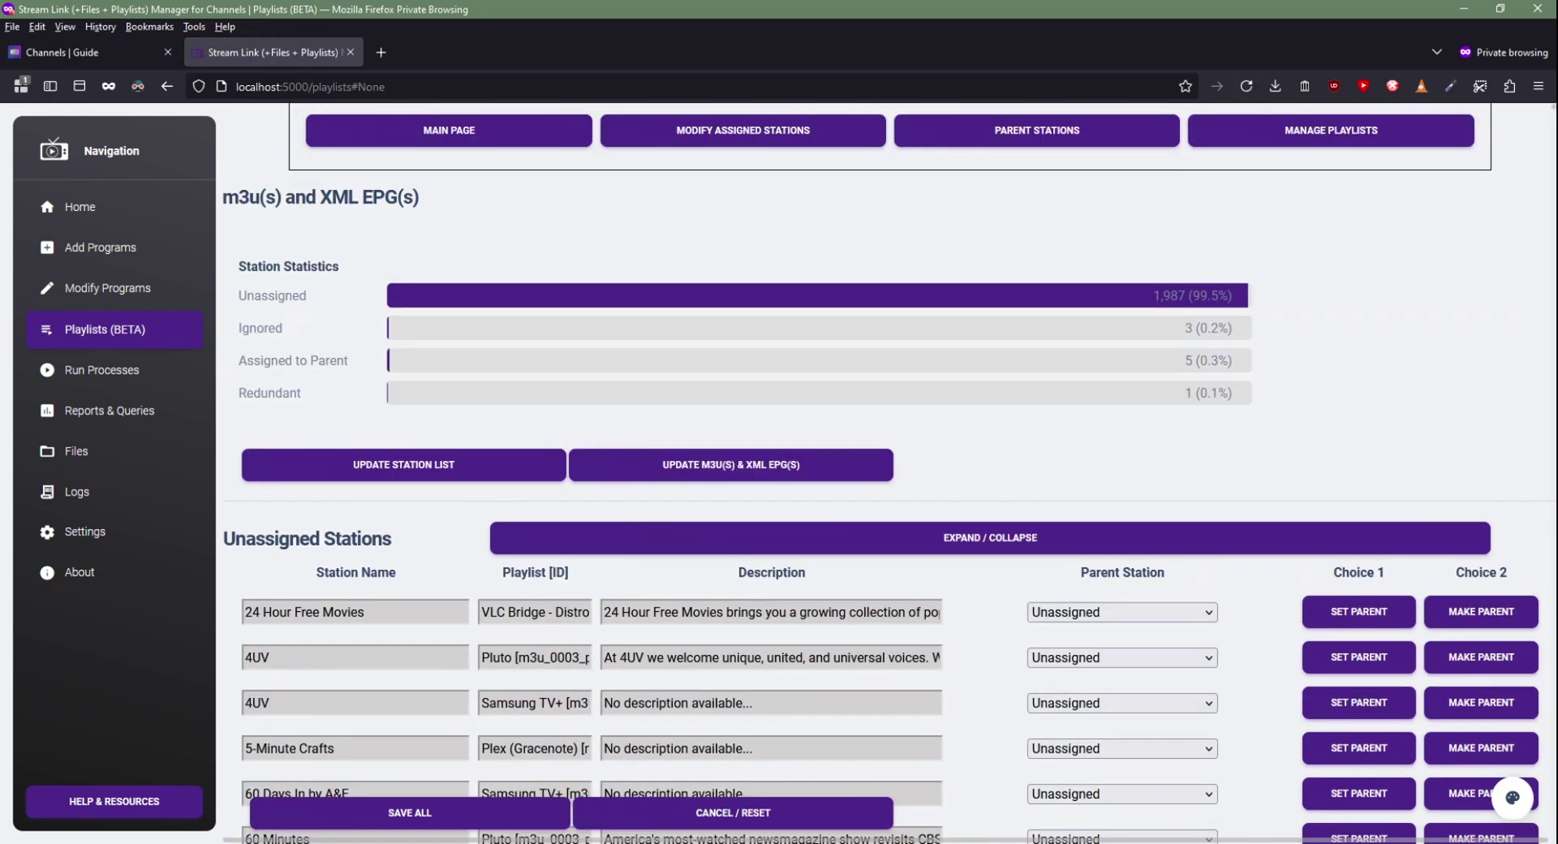
scroll(884, 487, "down", 2)
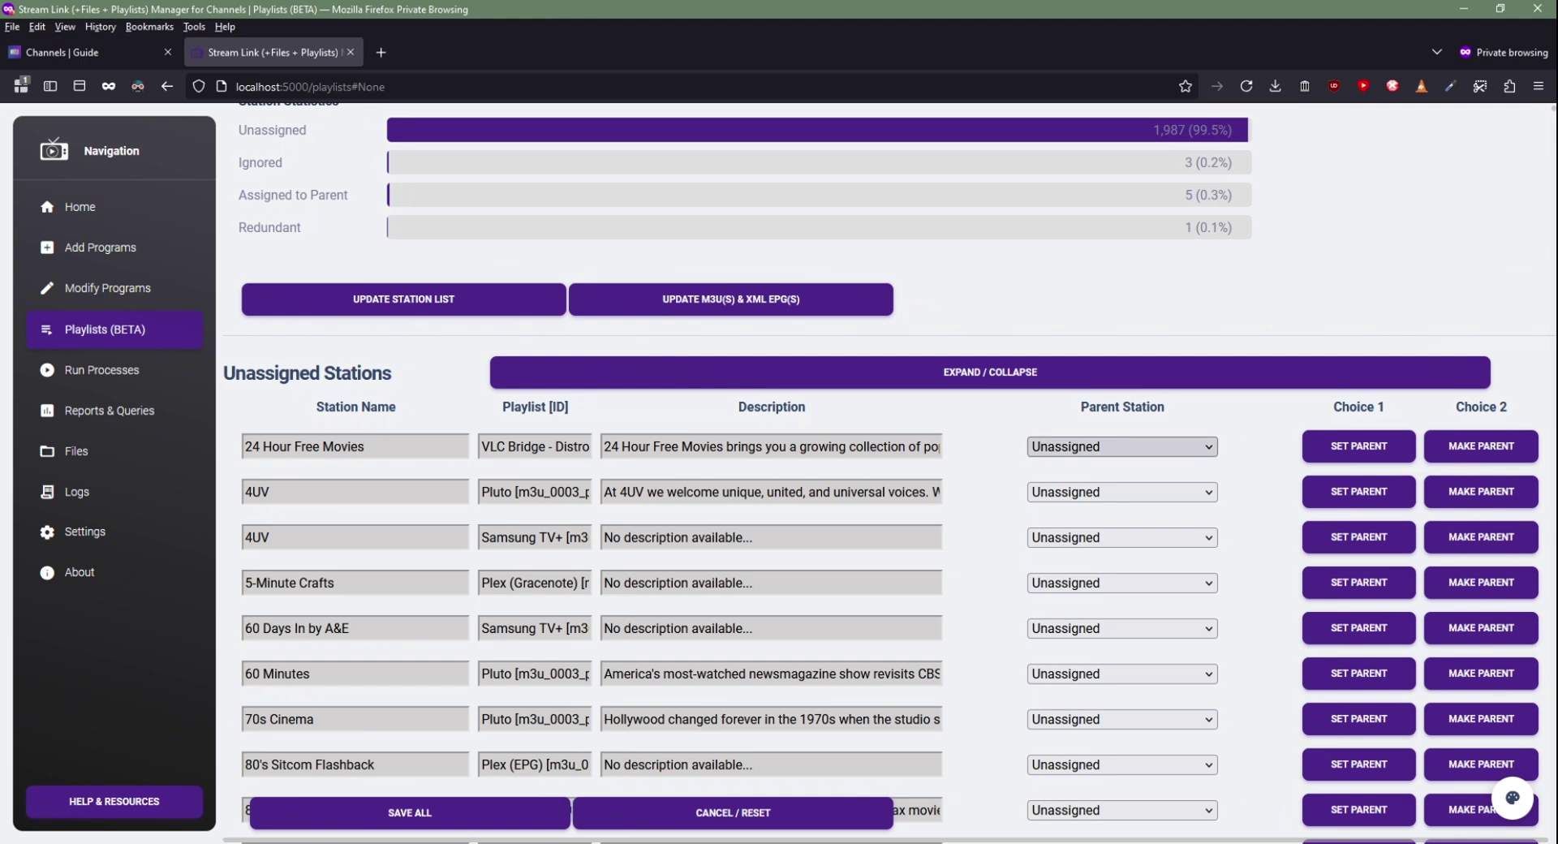
left_click(1122, 446)
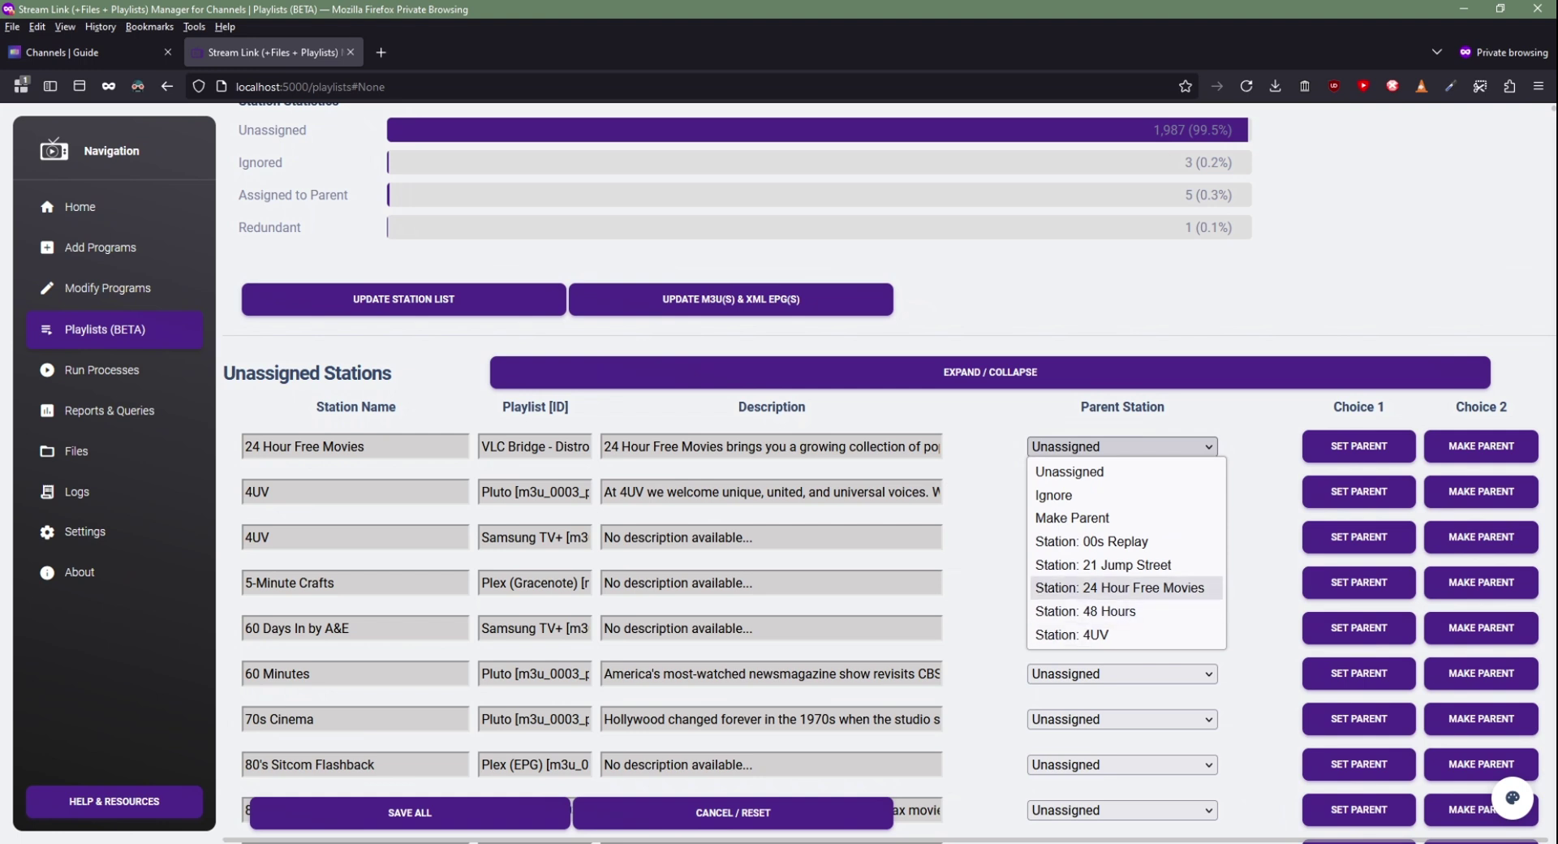
left_click(1120, 588)
- Select Station: 4UV as the parent for both the Pluto and the Samsung TV+ 4UV stations
left_click(1122, 491)
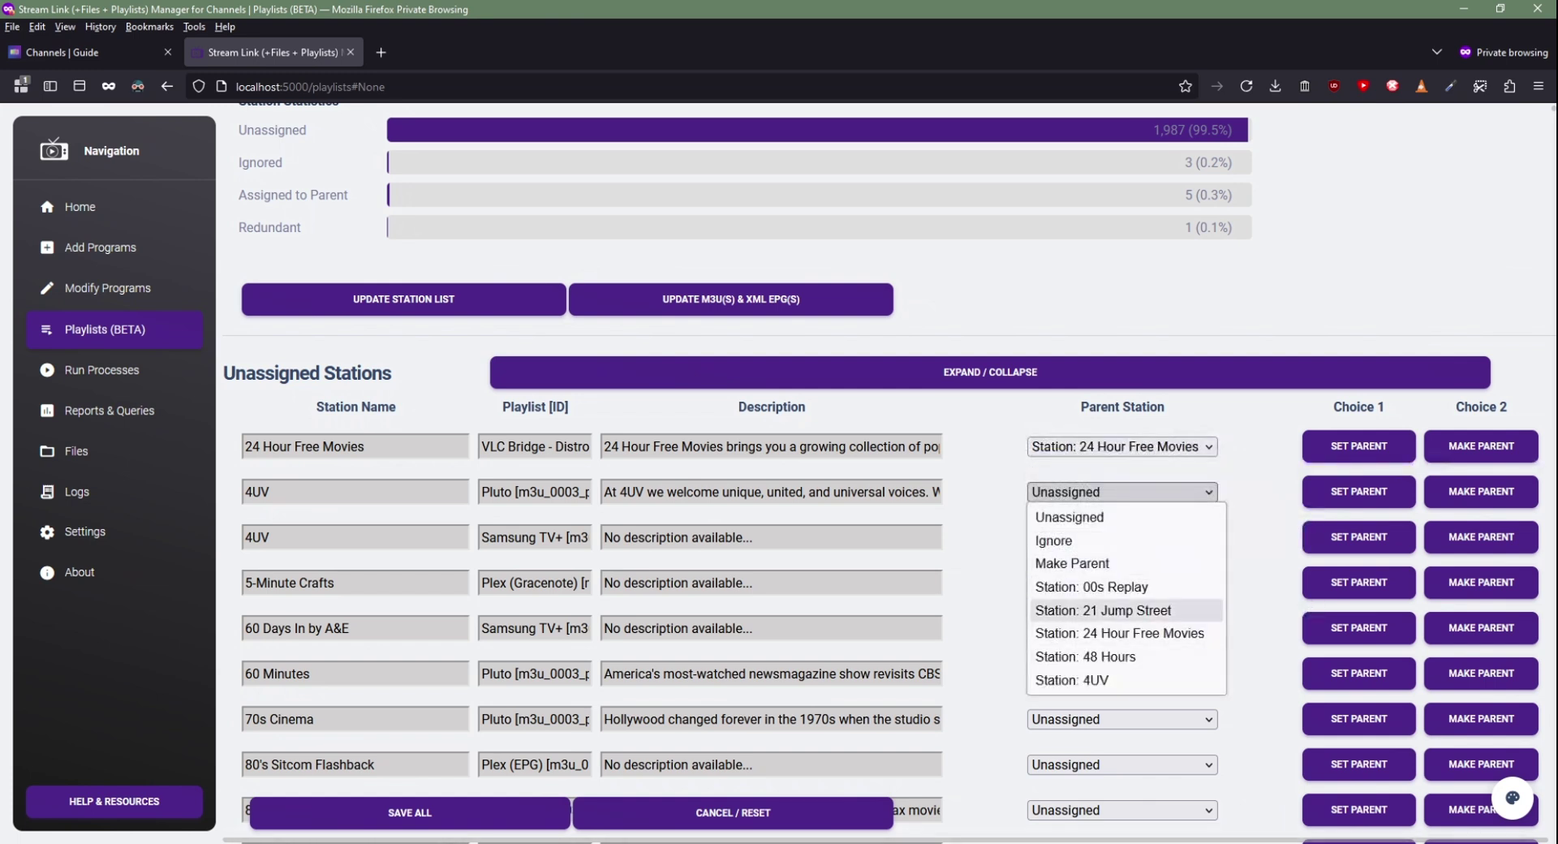
left_click(1071, 680)
left_click(1122, 537)
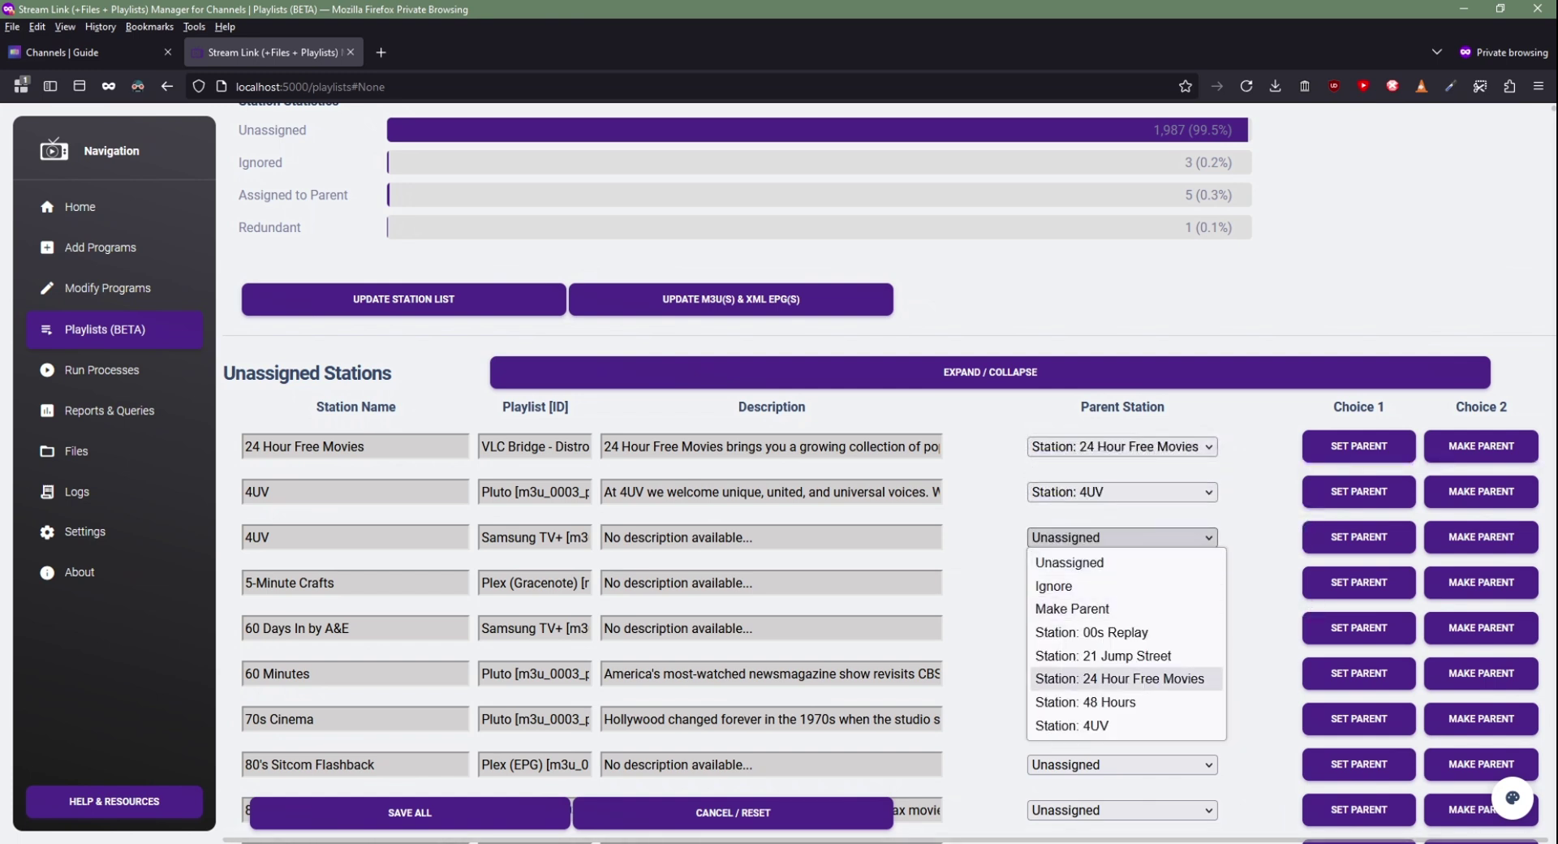
key("Escape")
key("Down")
key("Down")
key("Down")
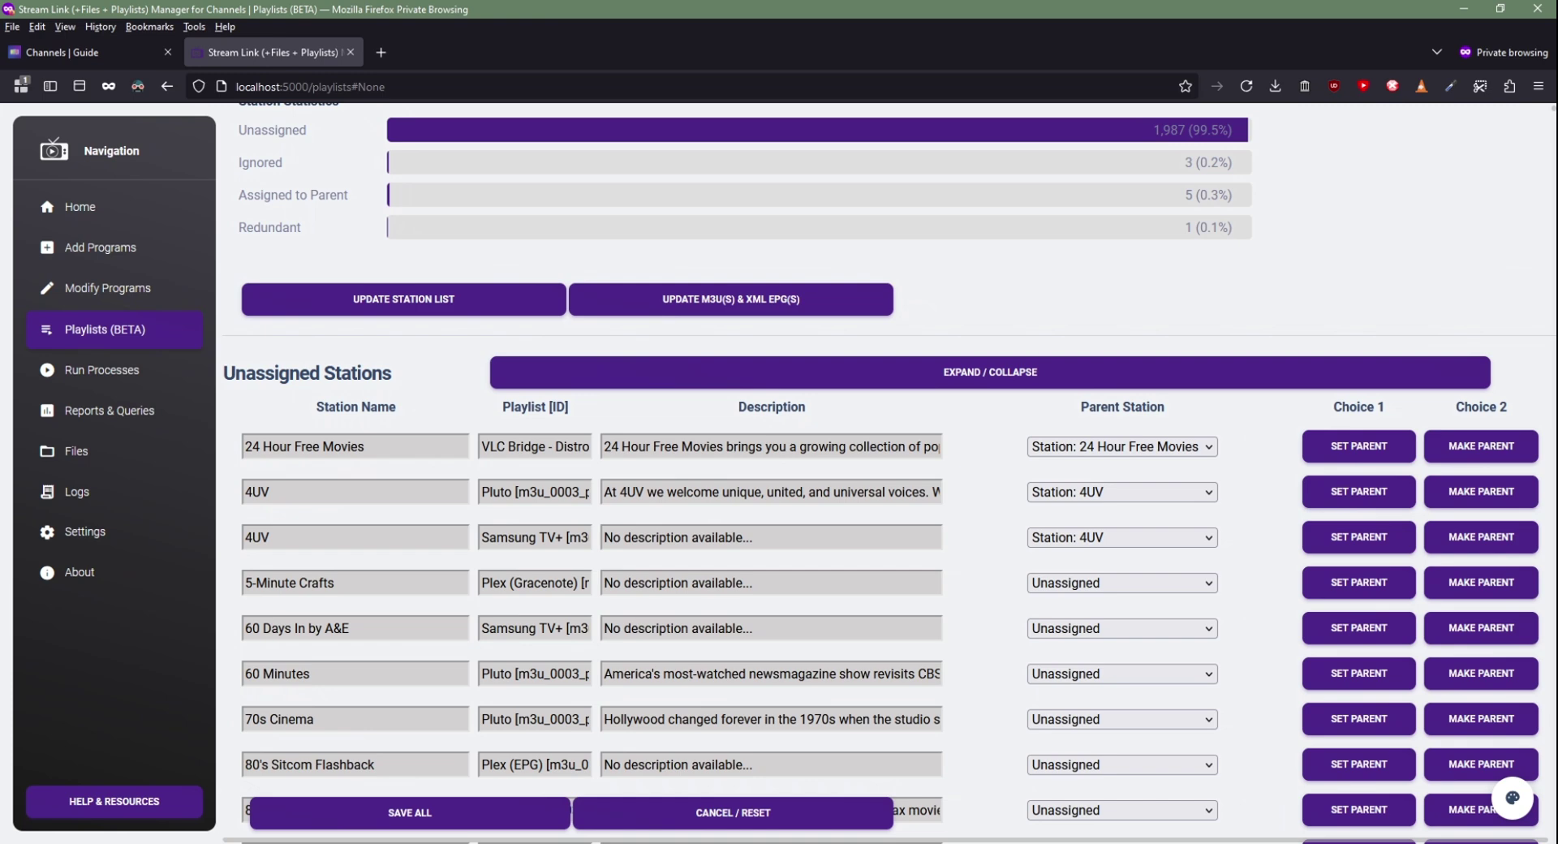
- Browse the unassigned stations and compare how the All Reality and All Weddings names differ between playlists, ending back at the page's start
scroll(884, 487, "down", 2)
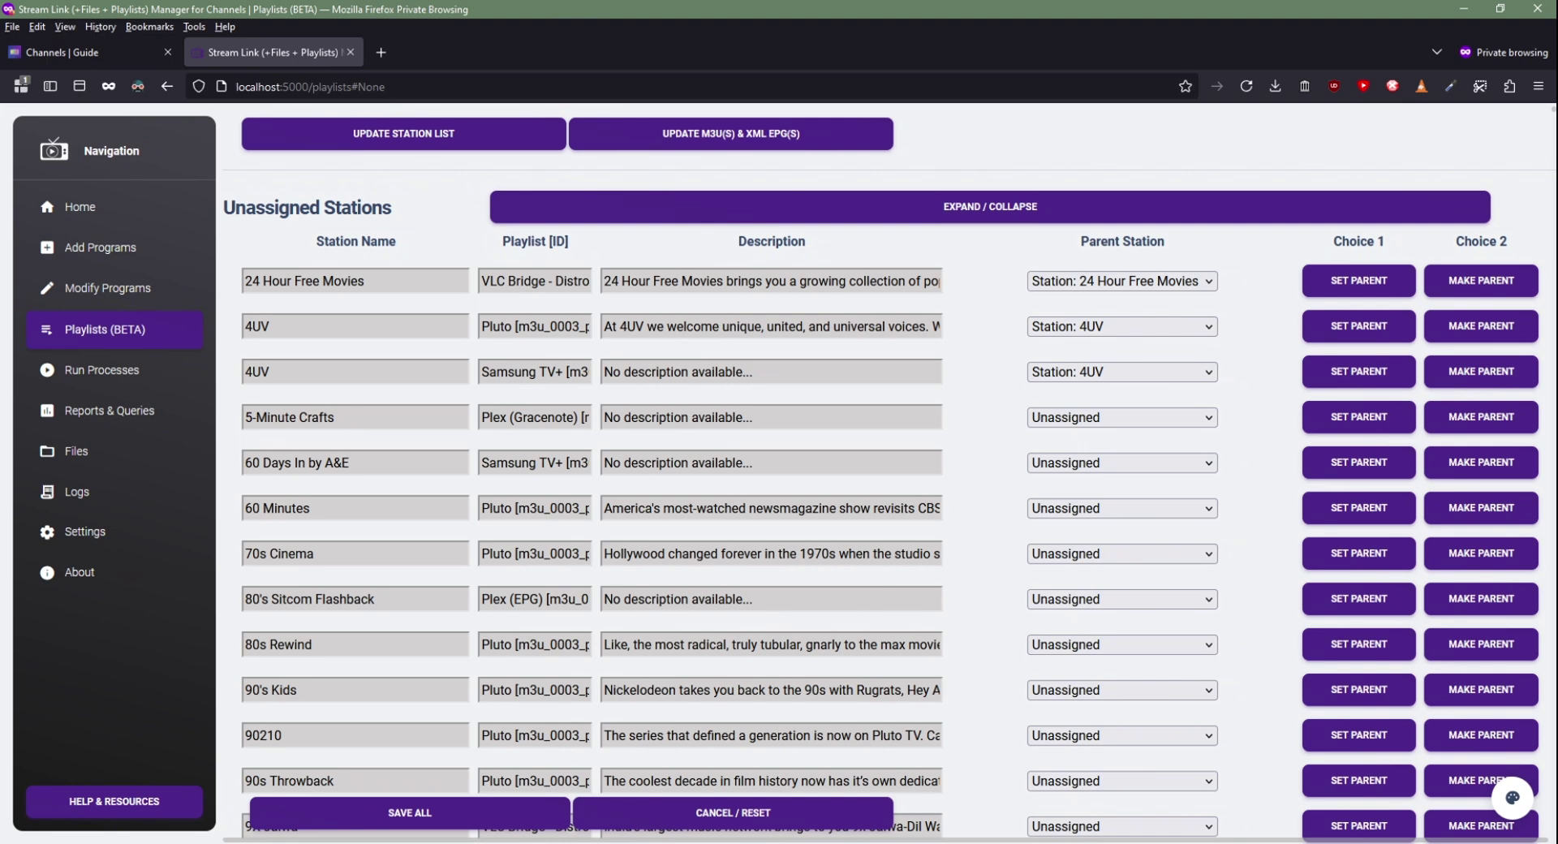
scroll(884, 487, "down", 4)
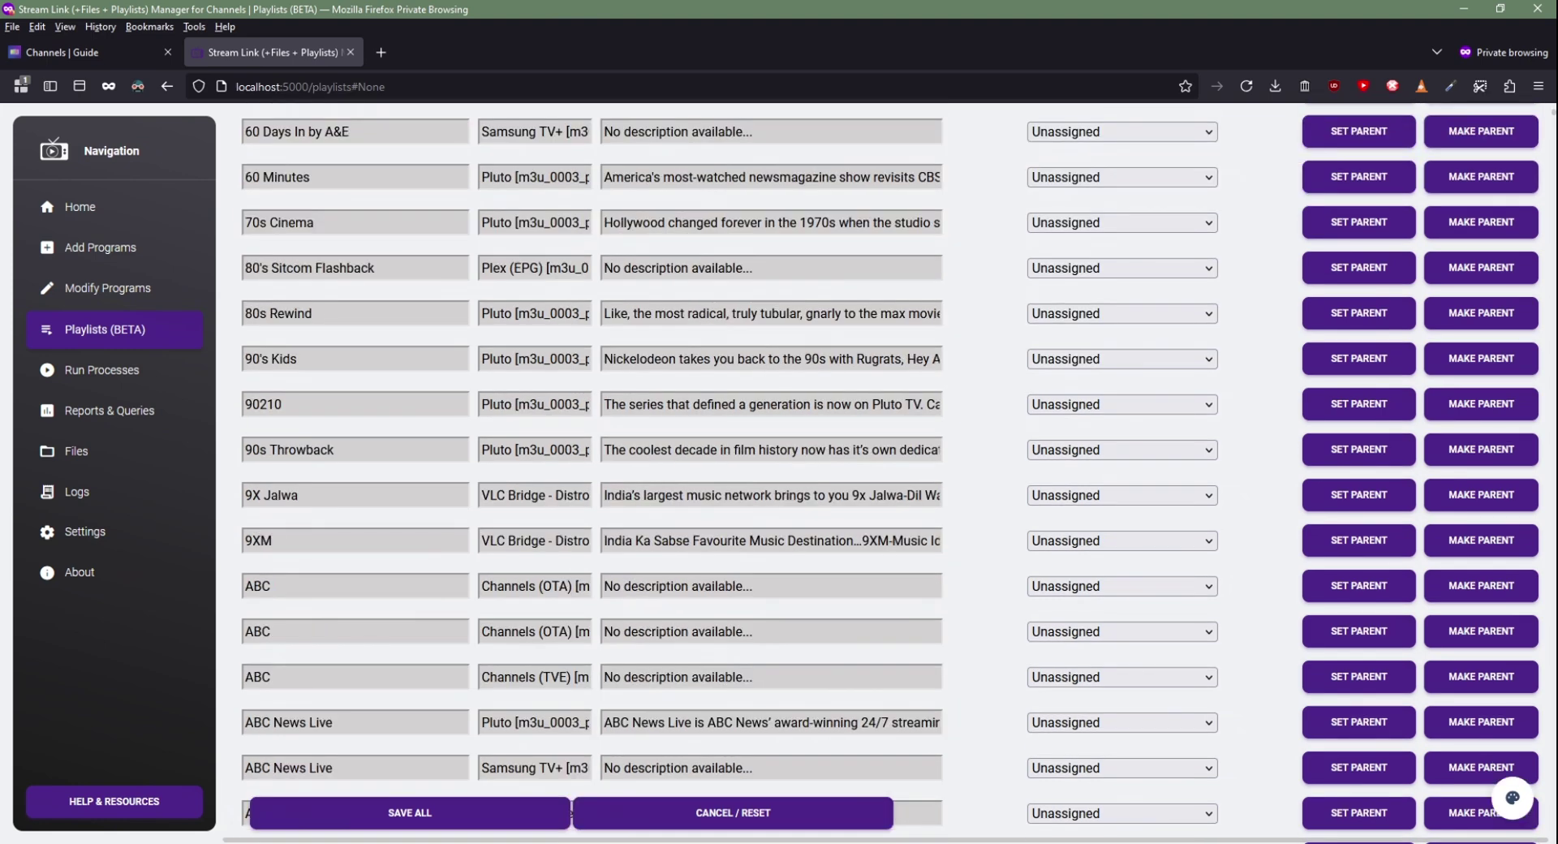
scroll(884, 487, "down", 6)
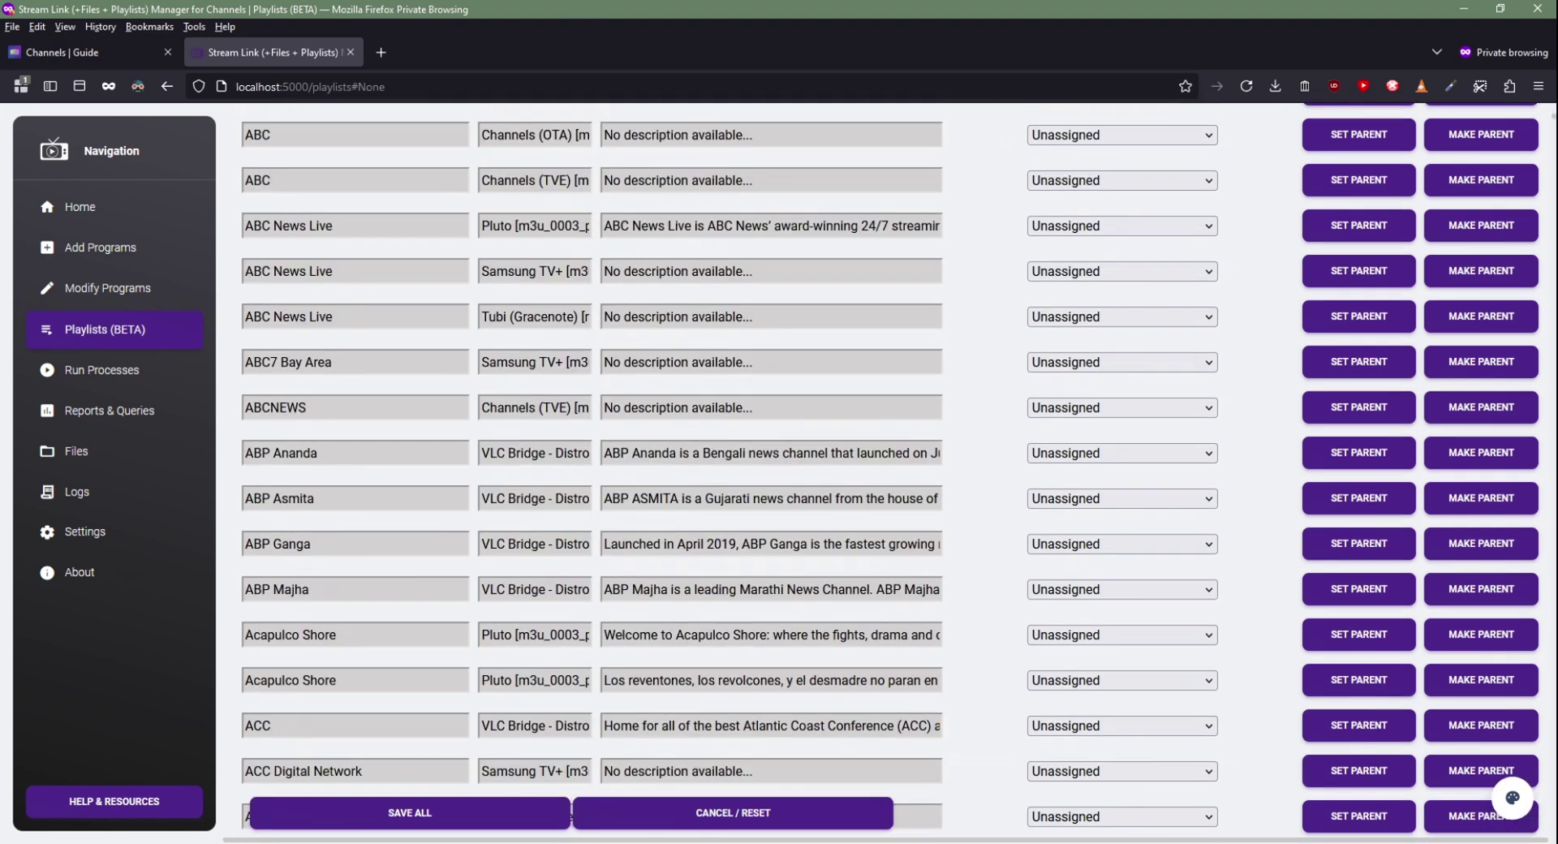
scroll(884, 486, "down", 6)
scroll(885, 486, "down", 9)
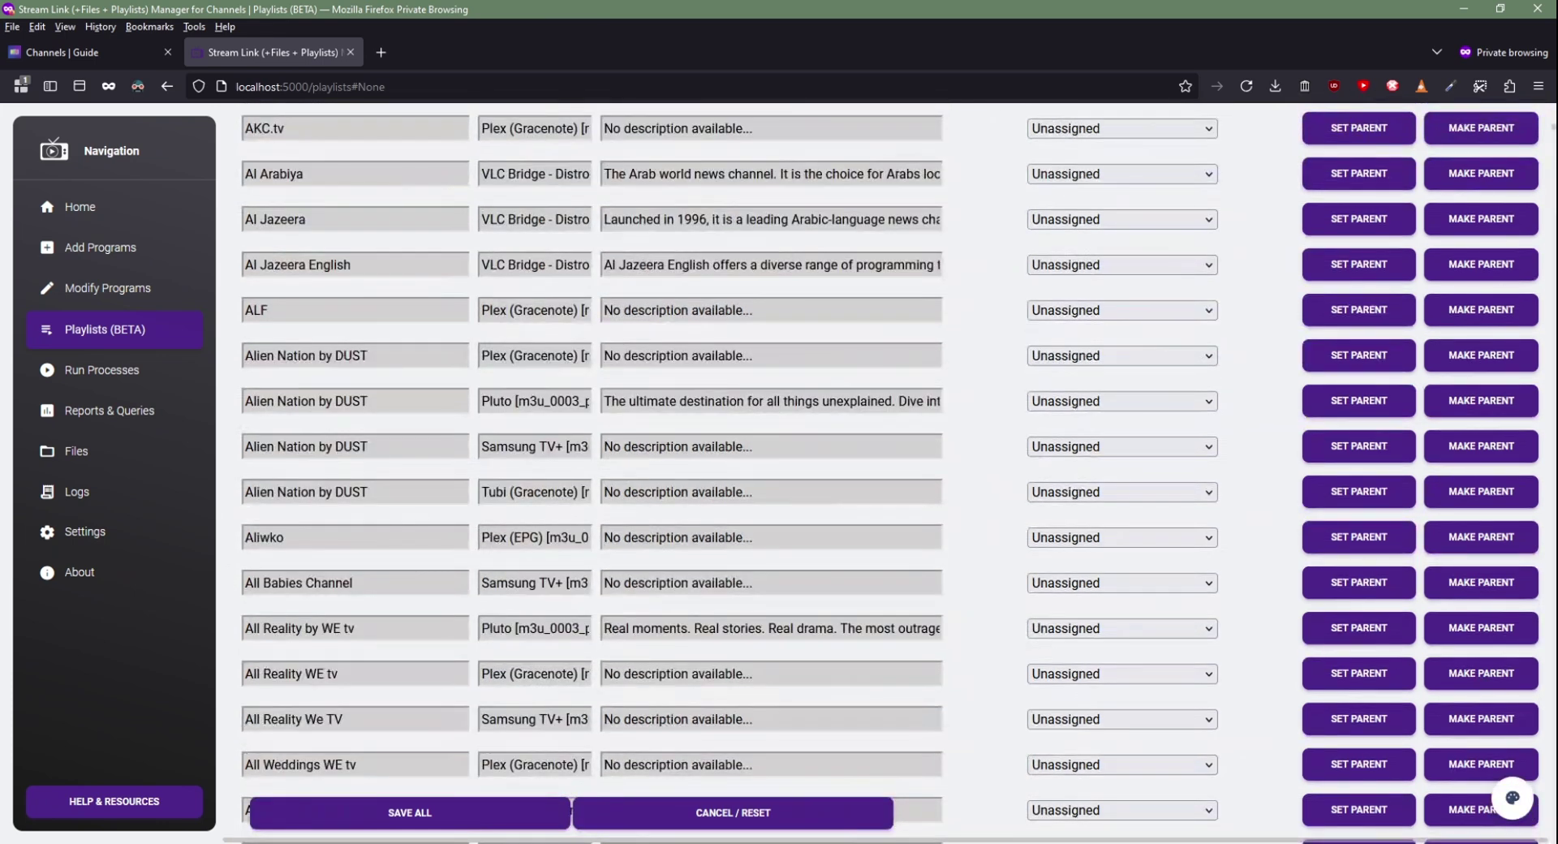
scroll(884, 487, "down", 2)
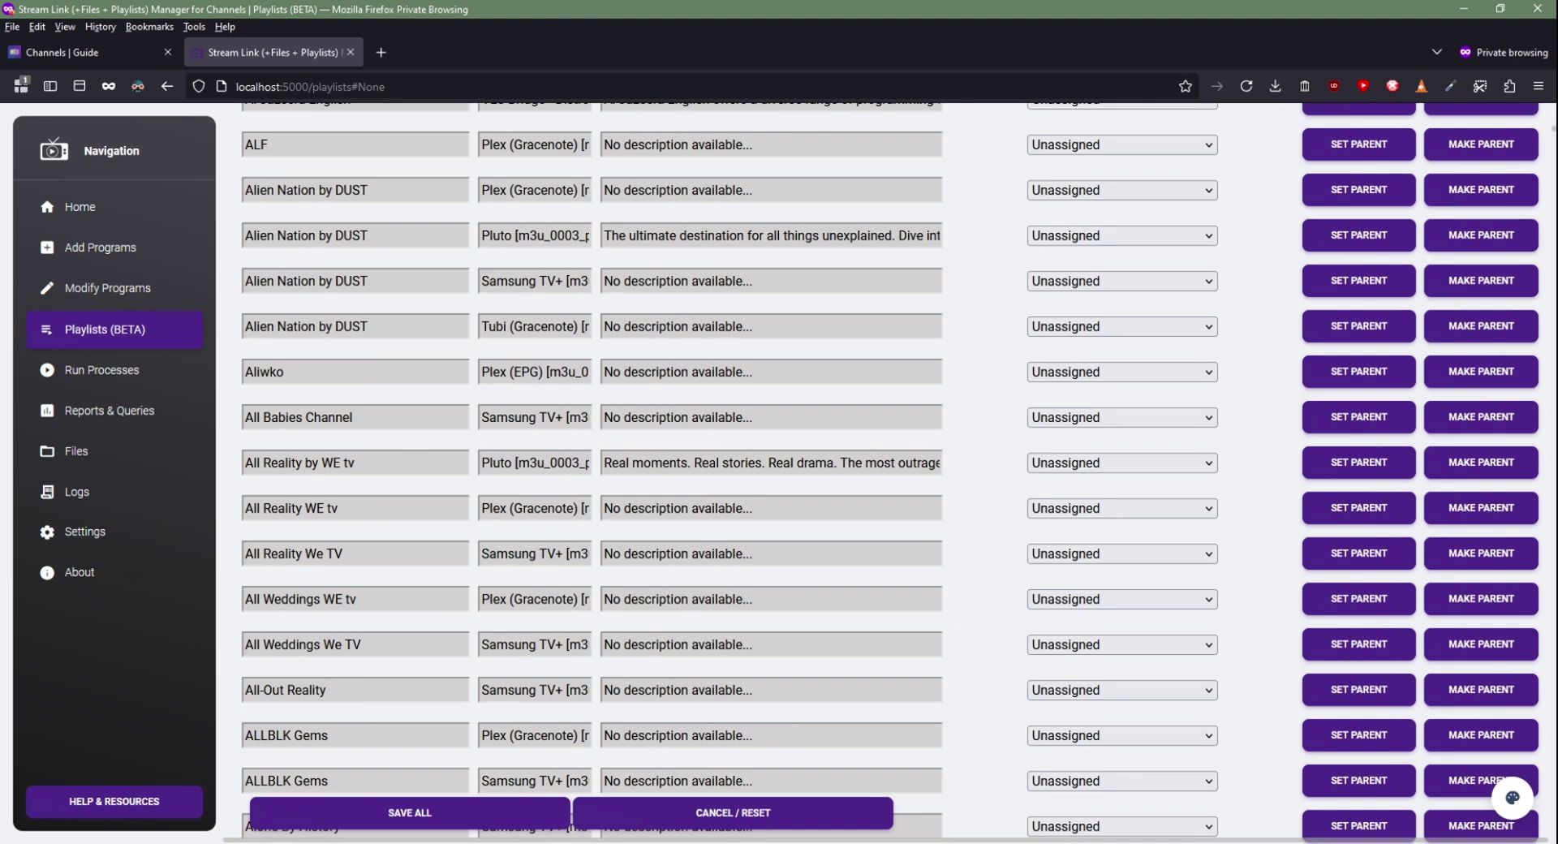
left_click_drag(253, 462, 354, 462)
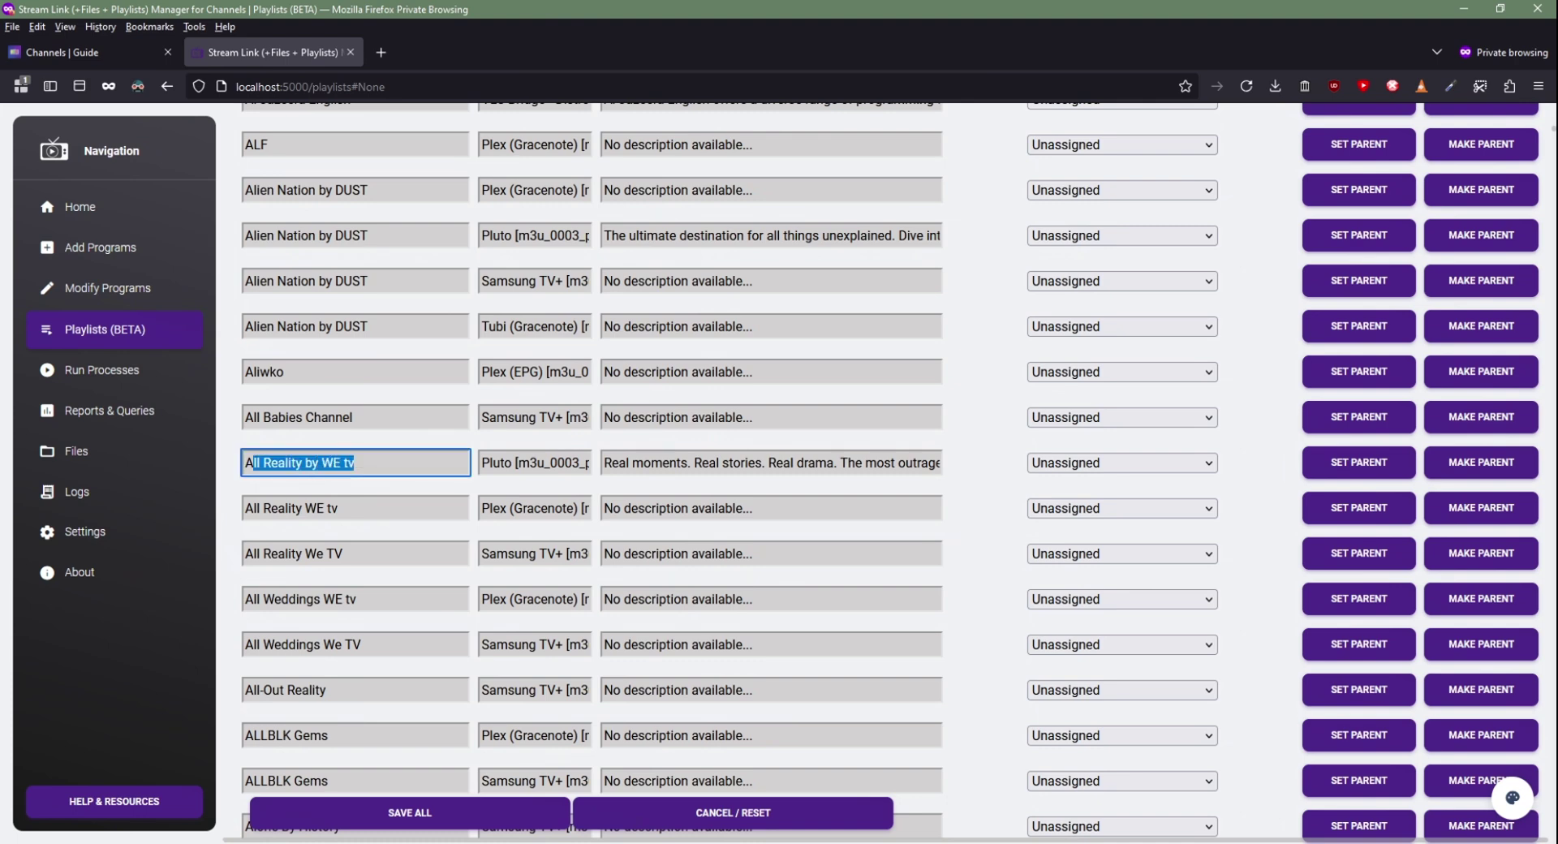
left_click_drag(244, 508, 338, 508)
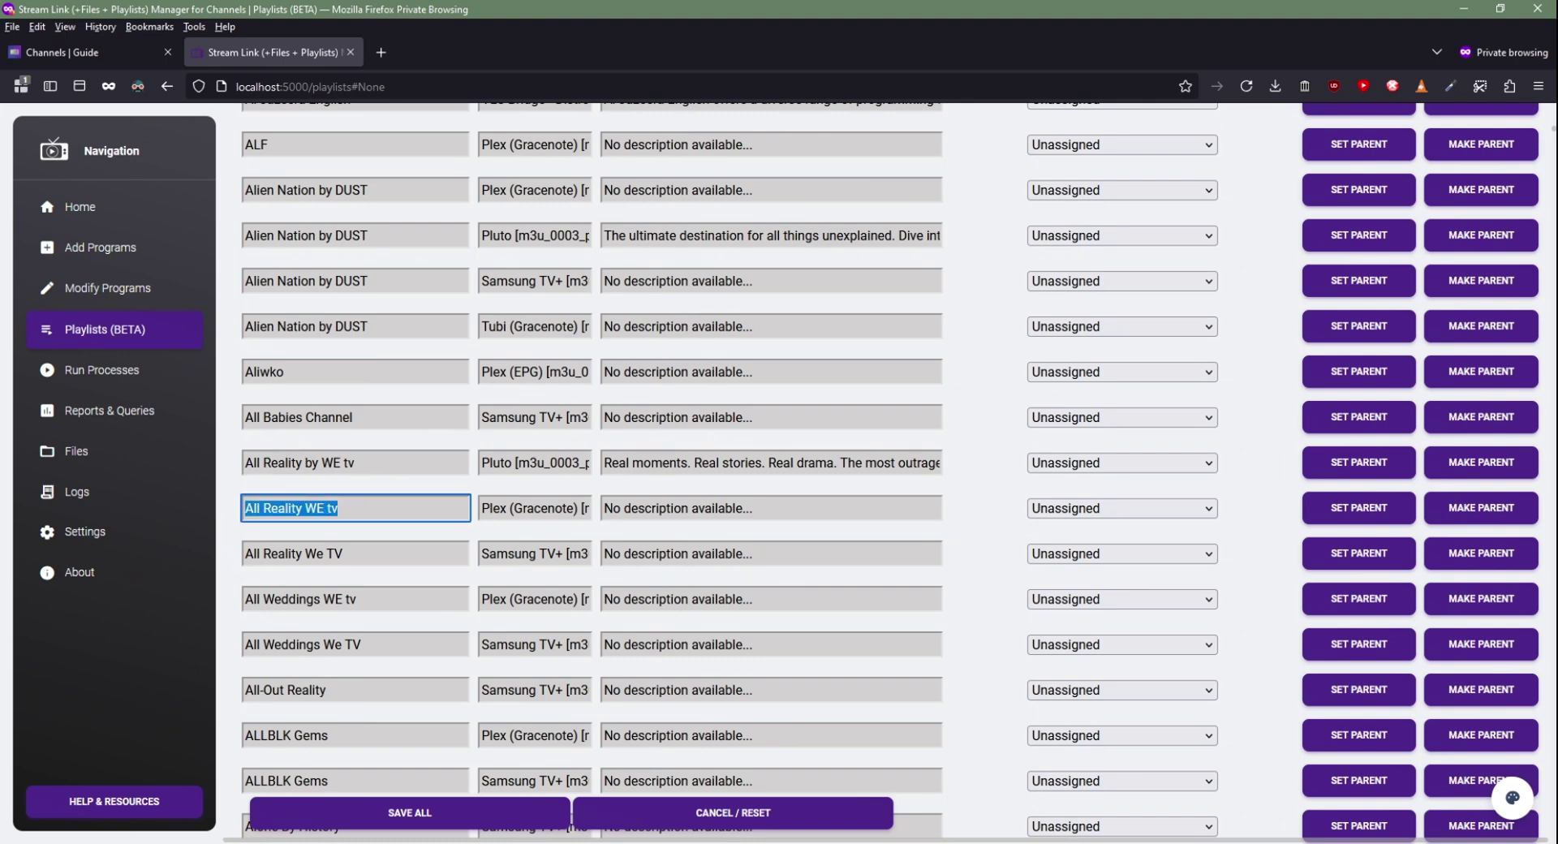
left_click_drag(358, 599, 241, 598)
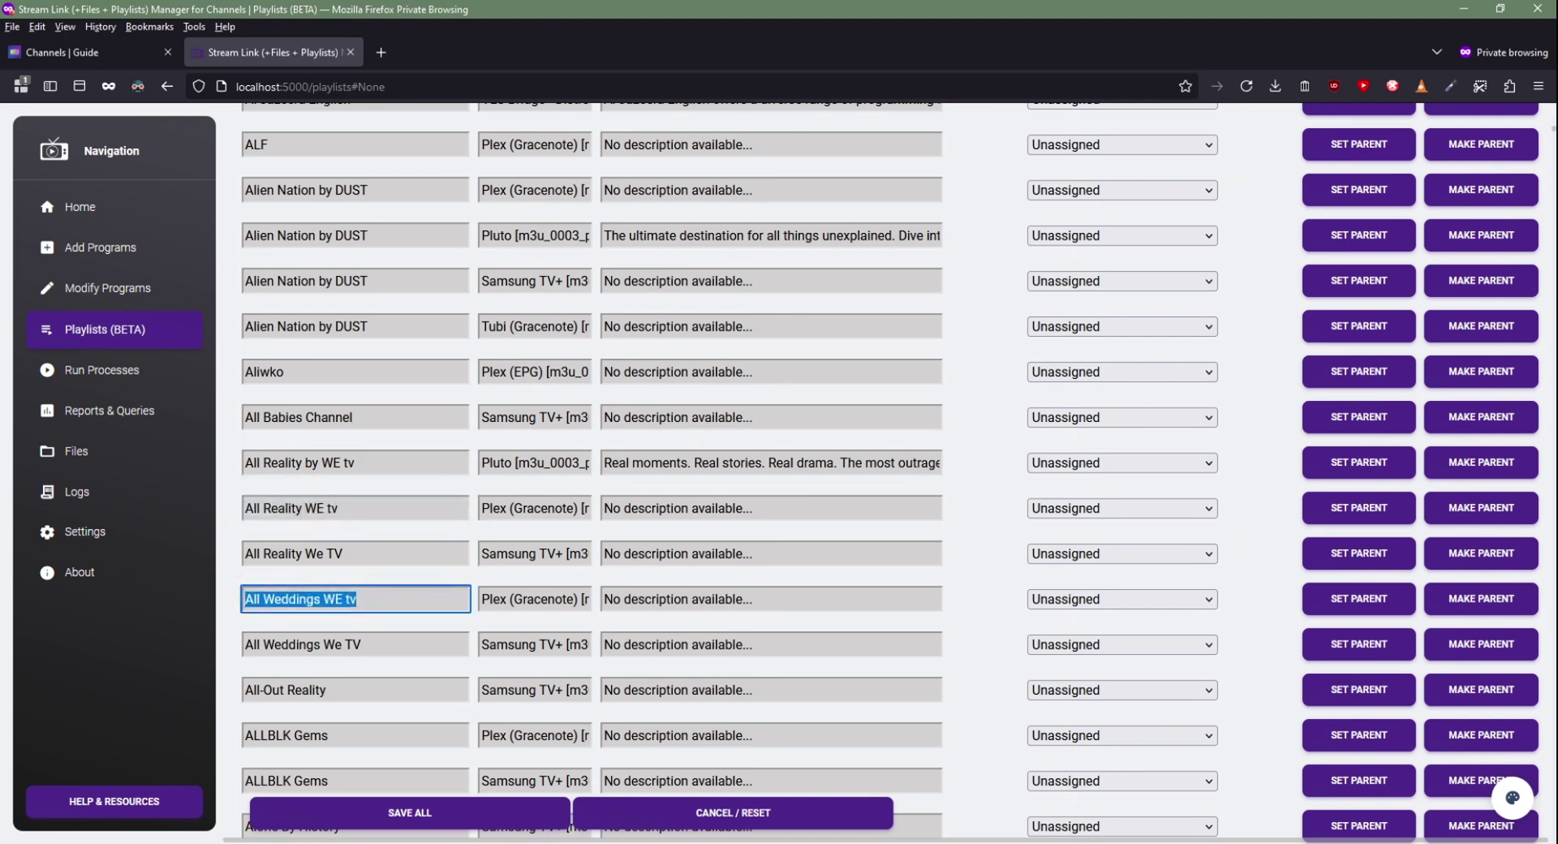
left_click(243, 598)
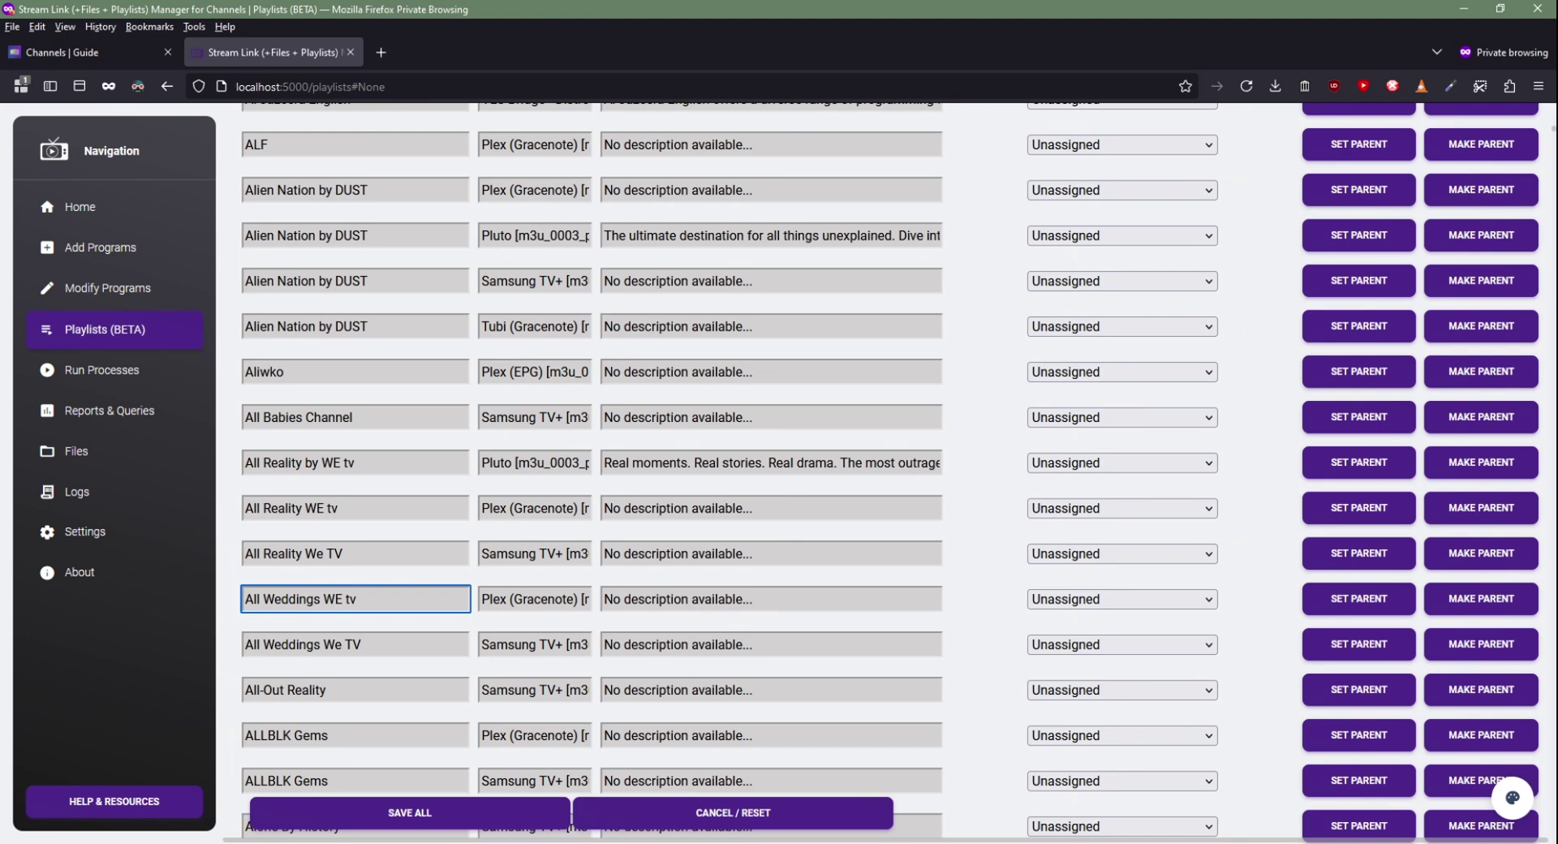
left_click_drag(342, 553, 244, 553)
scroll(243, 553, "up", 10)
scroll(881, 471, "up", 15)
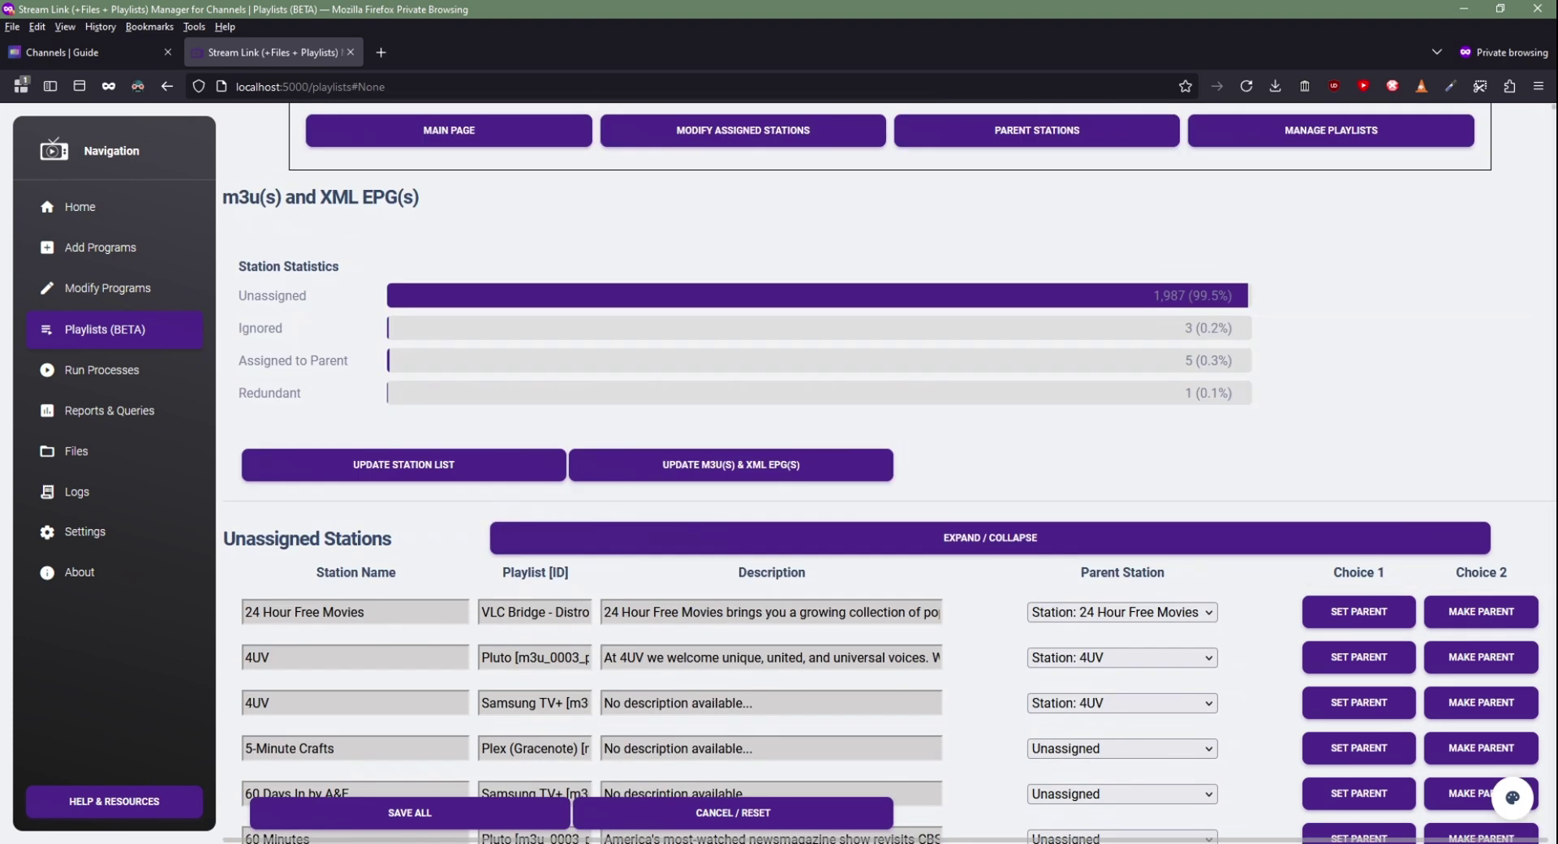
scroll(881, 470, "up", 3)
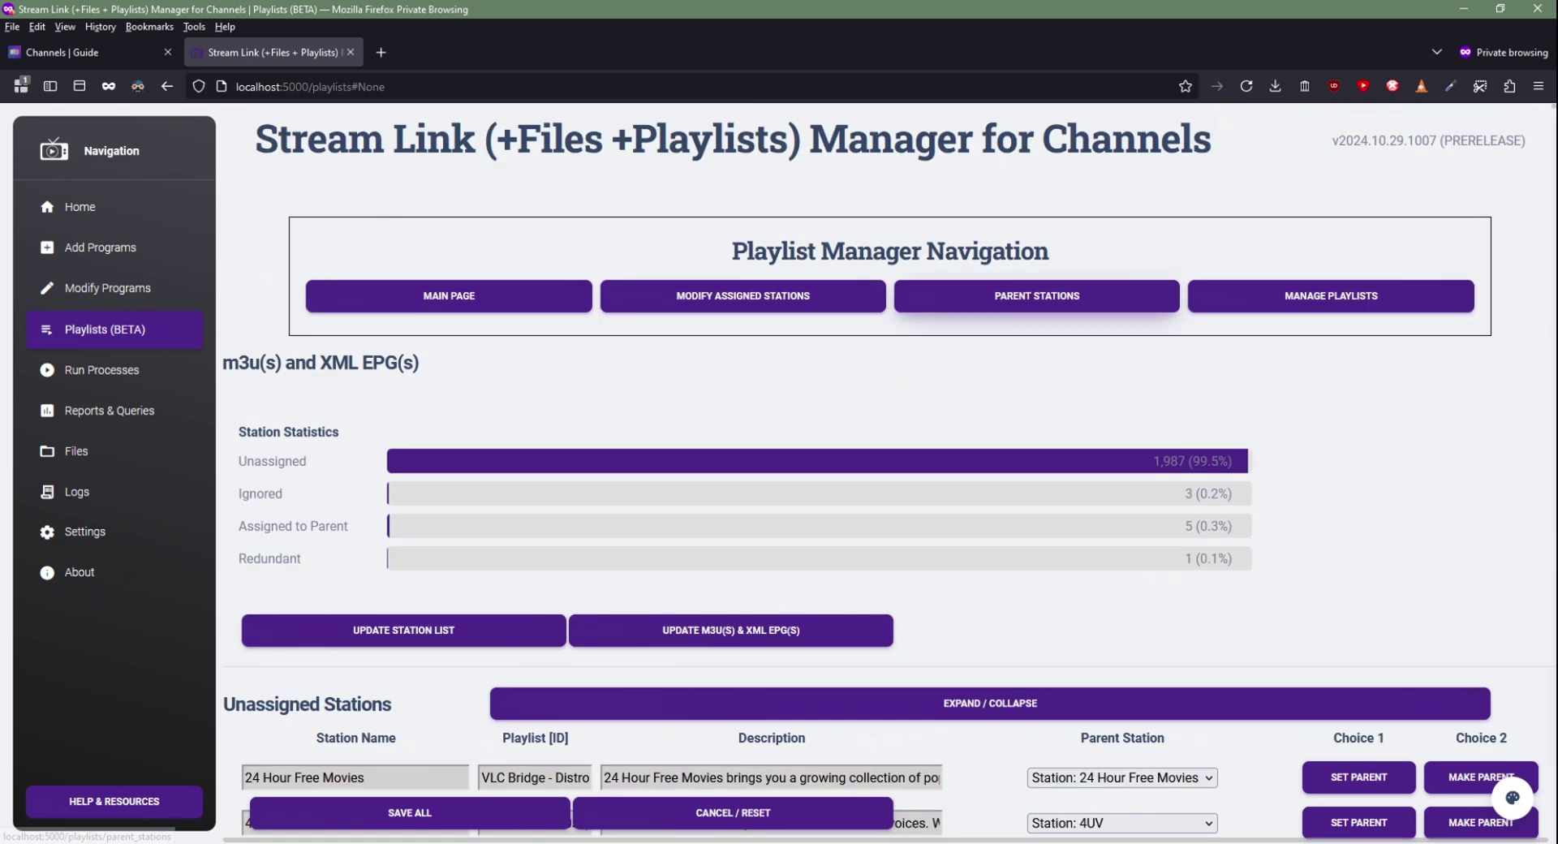
- Review the station names in the Manage Parent Stations list and return to the Playlist Manager main page
left_click(1037, 295)
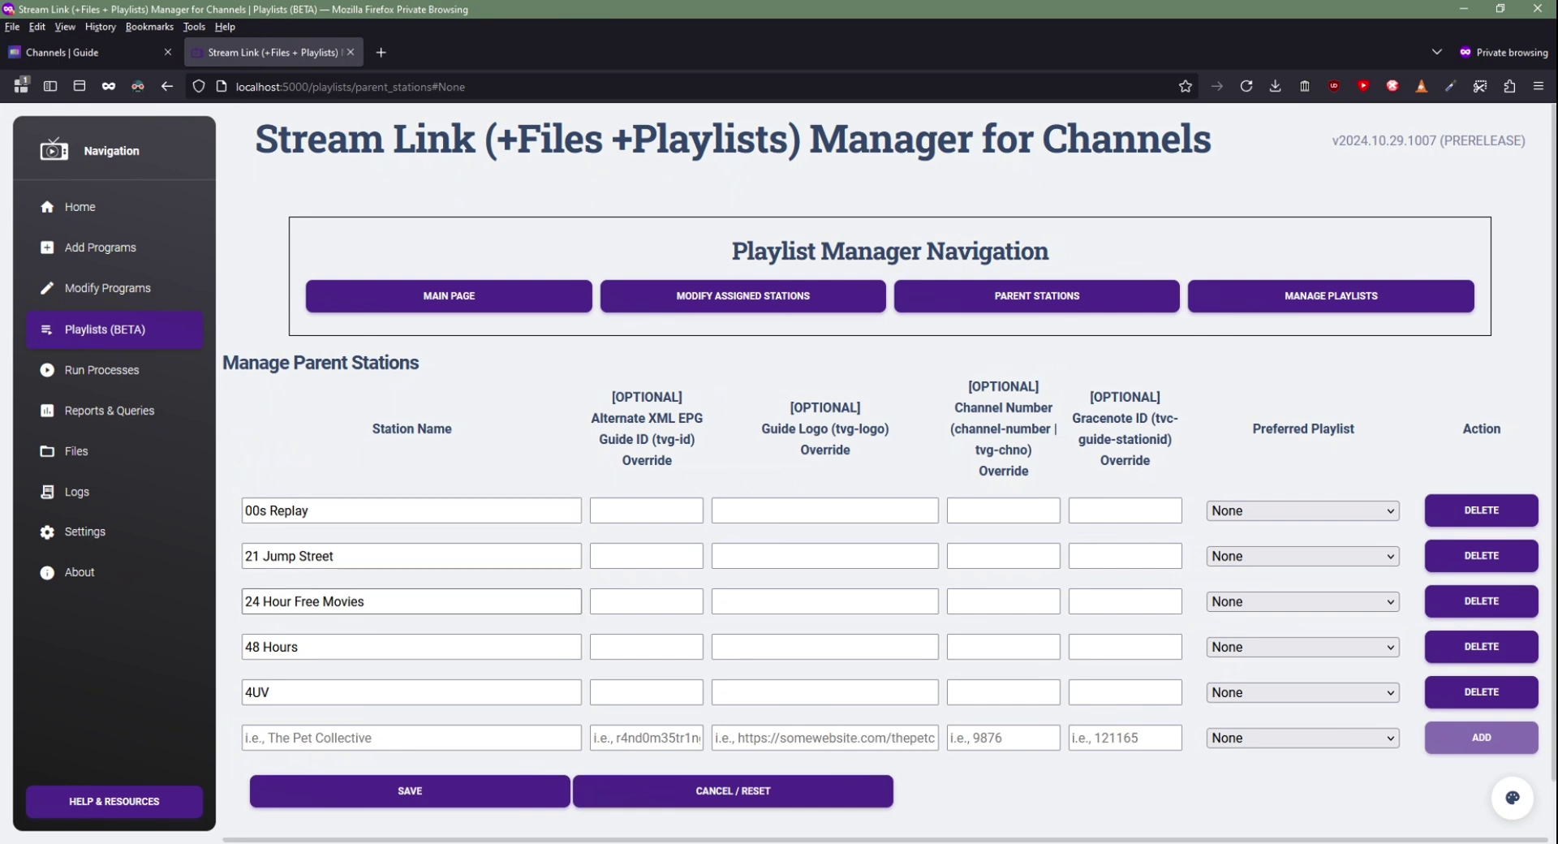
left_click(270, 692)
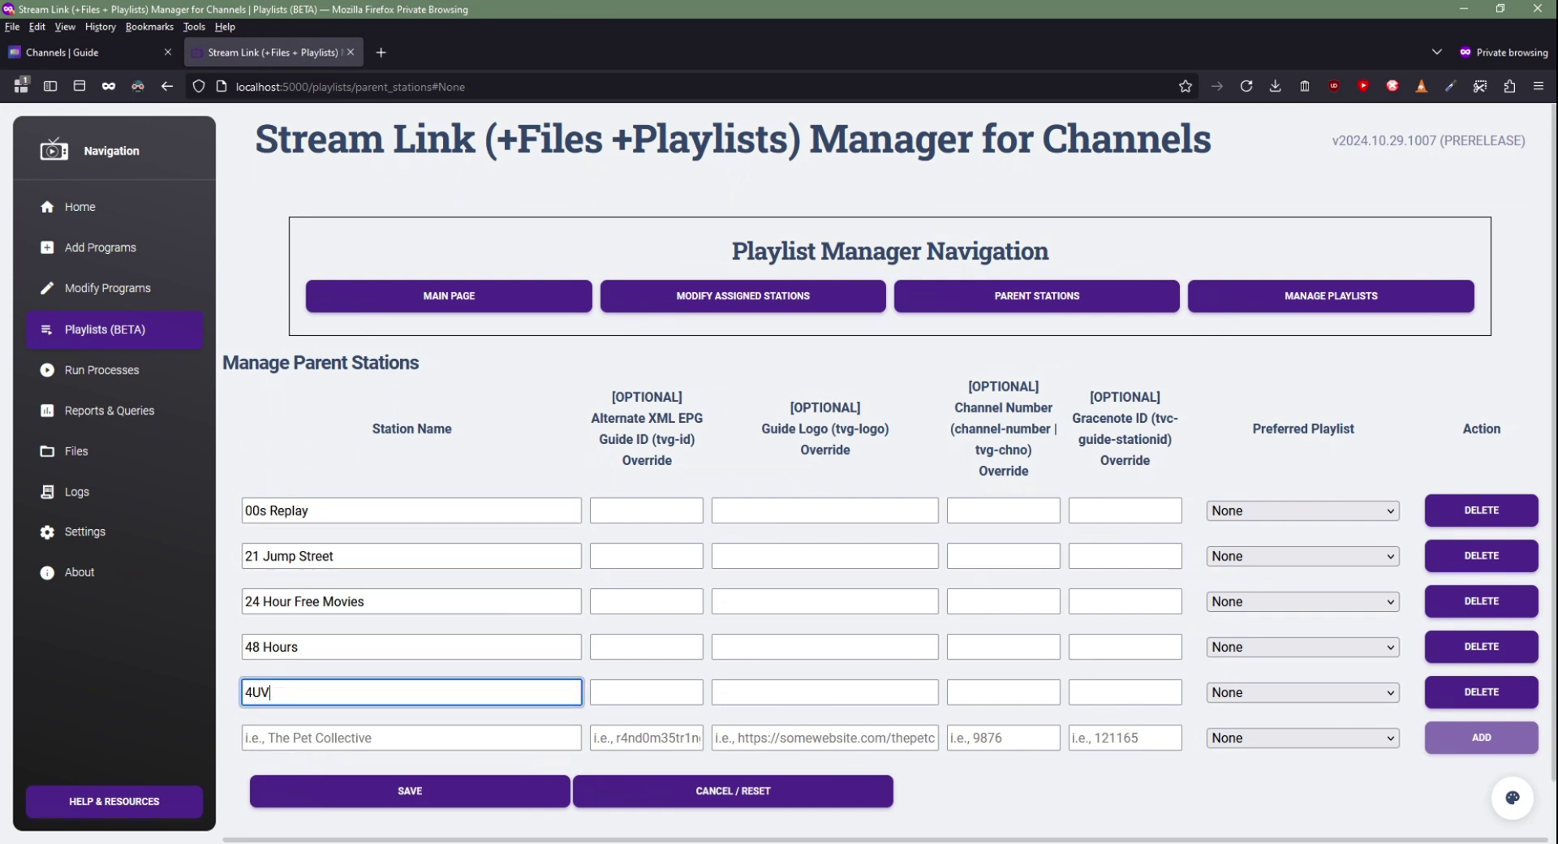
left_click(325, 737)
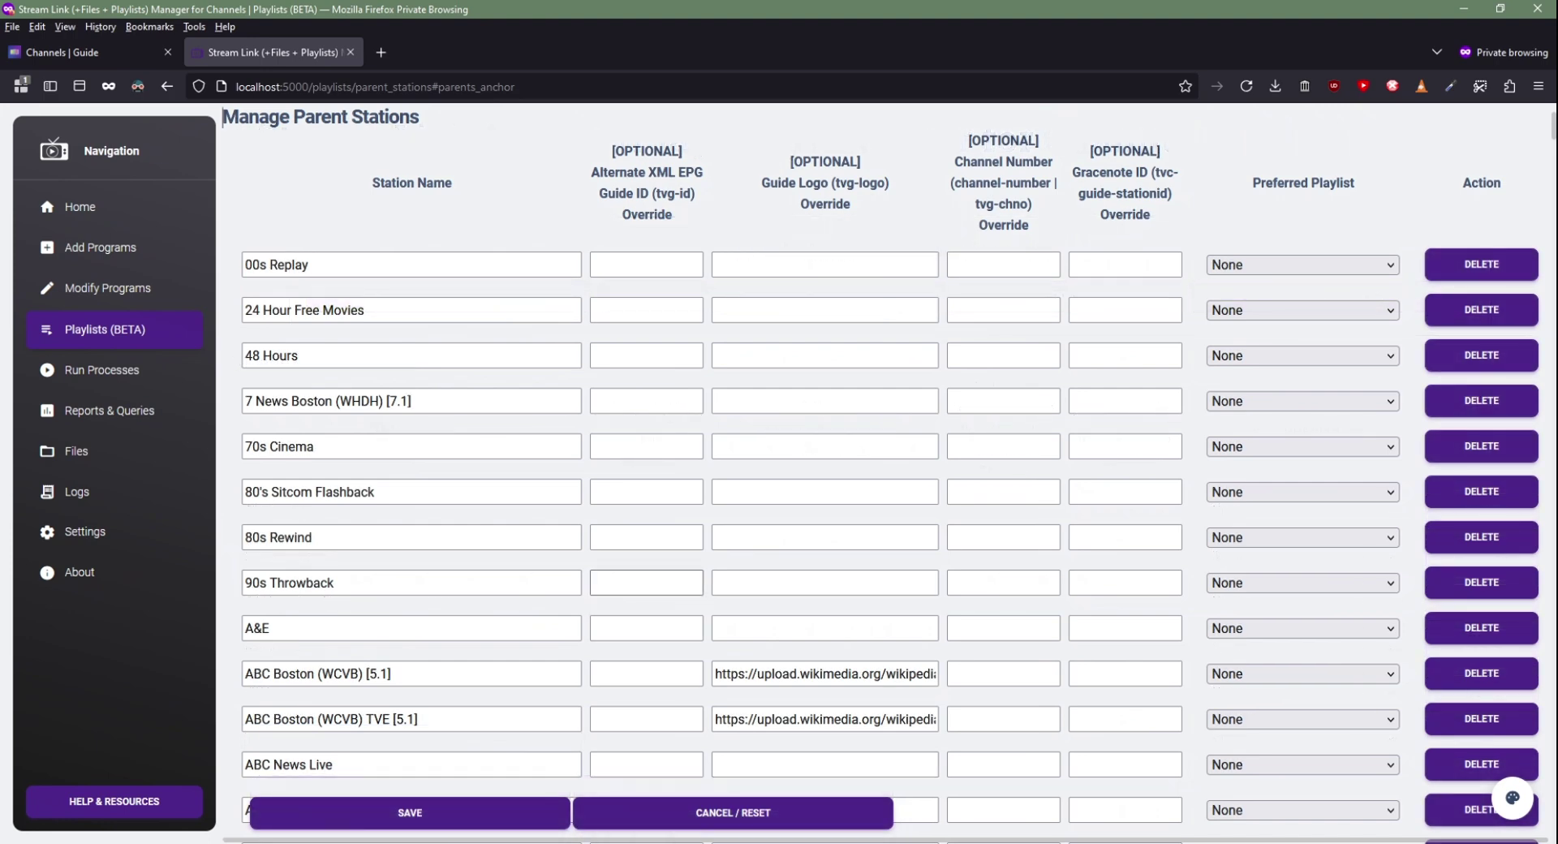
scroll(647, 357, "up", 3)
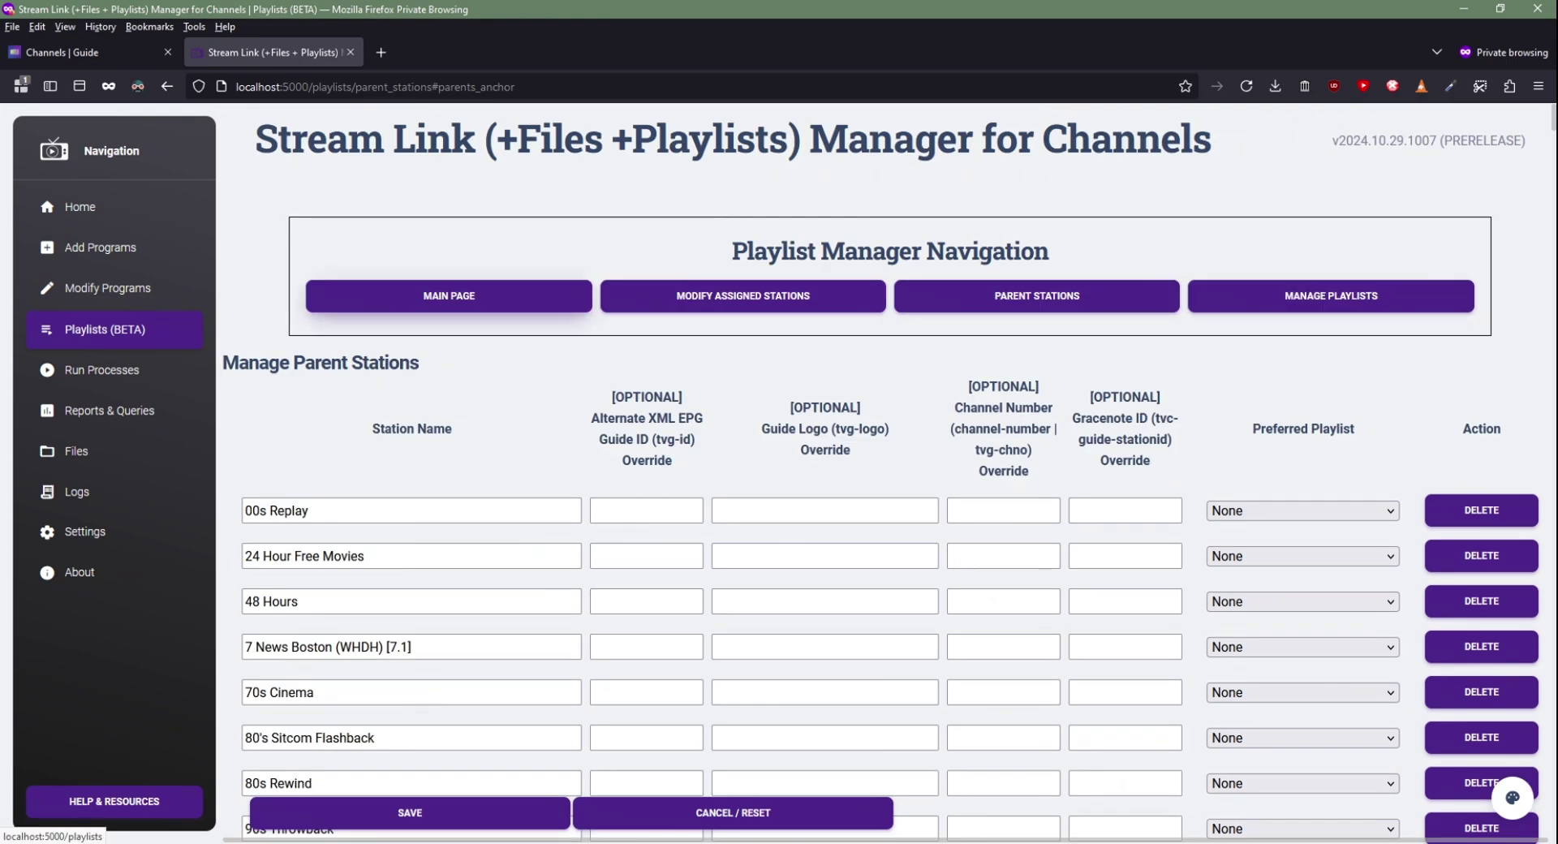
left_click(449, 296)
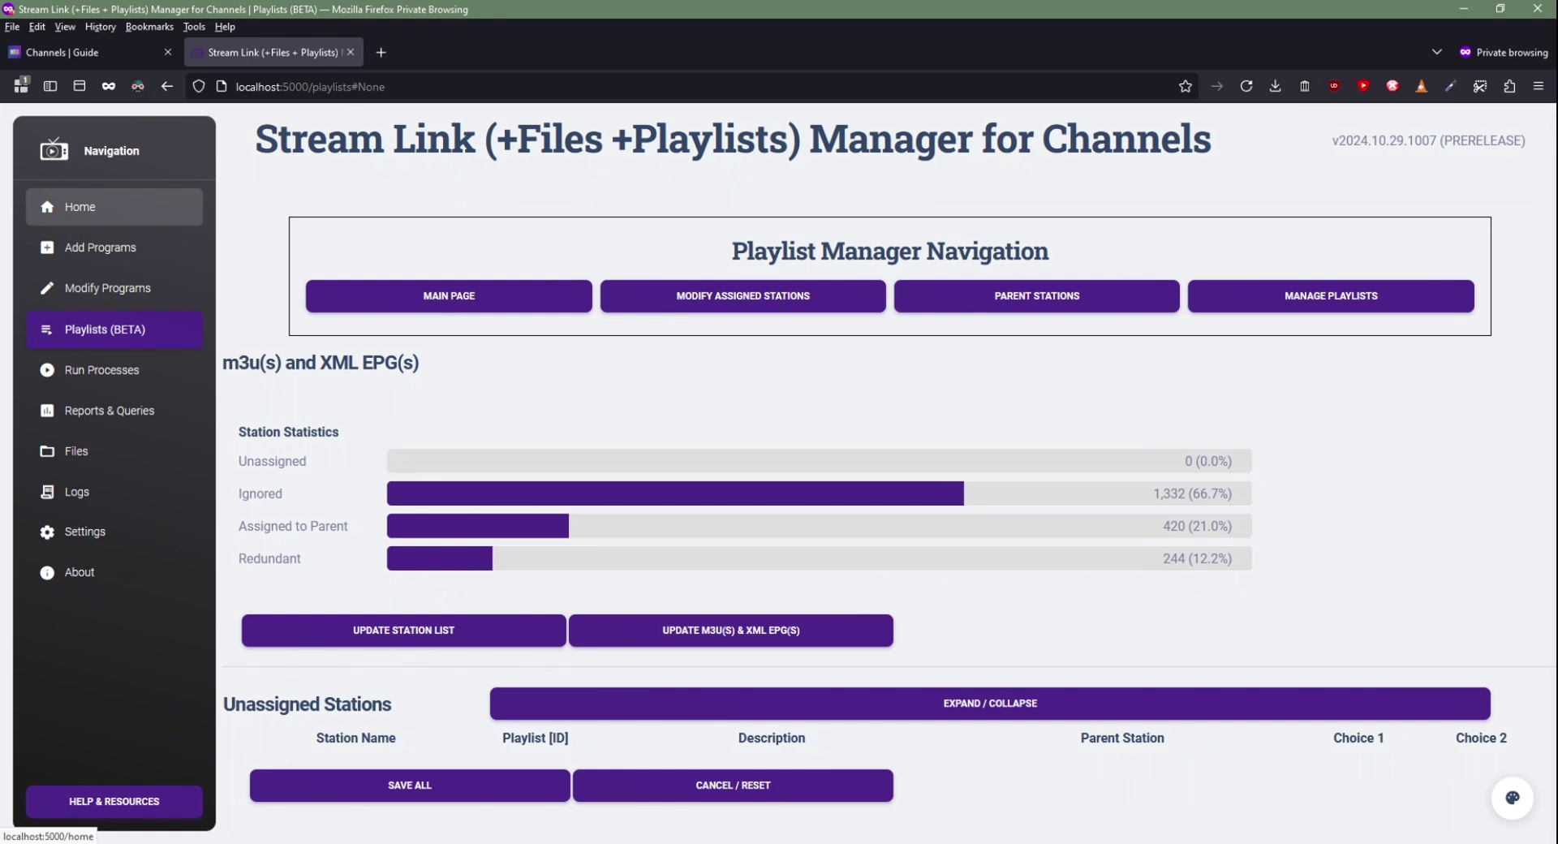
- Browse the Notifications on the Home page for stations added from the VLC Bridge, Tubi and Samsung TV+ playlists
left_click(114, 207)
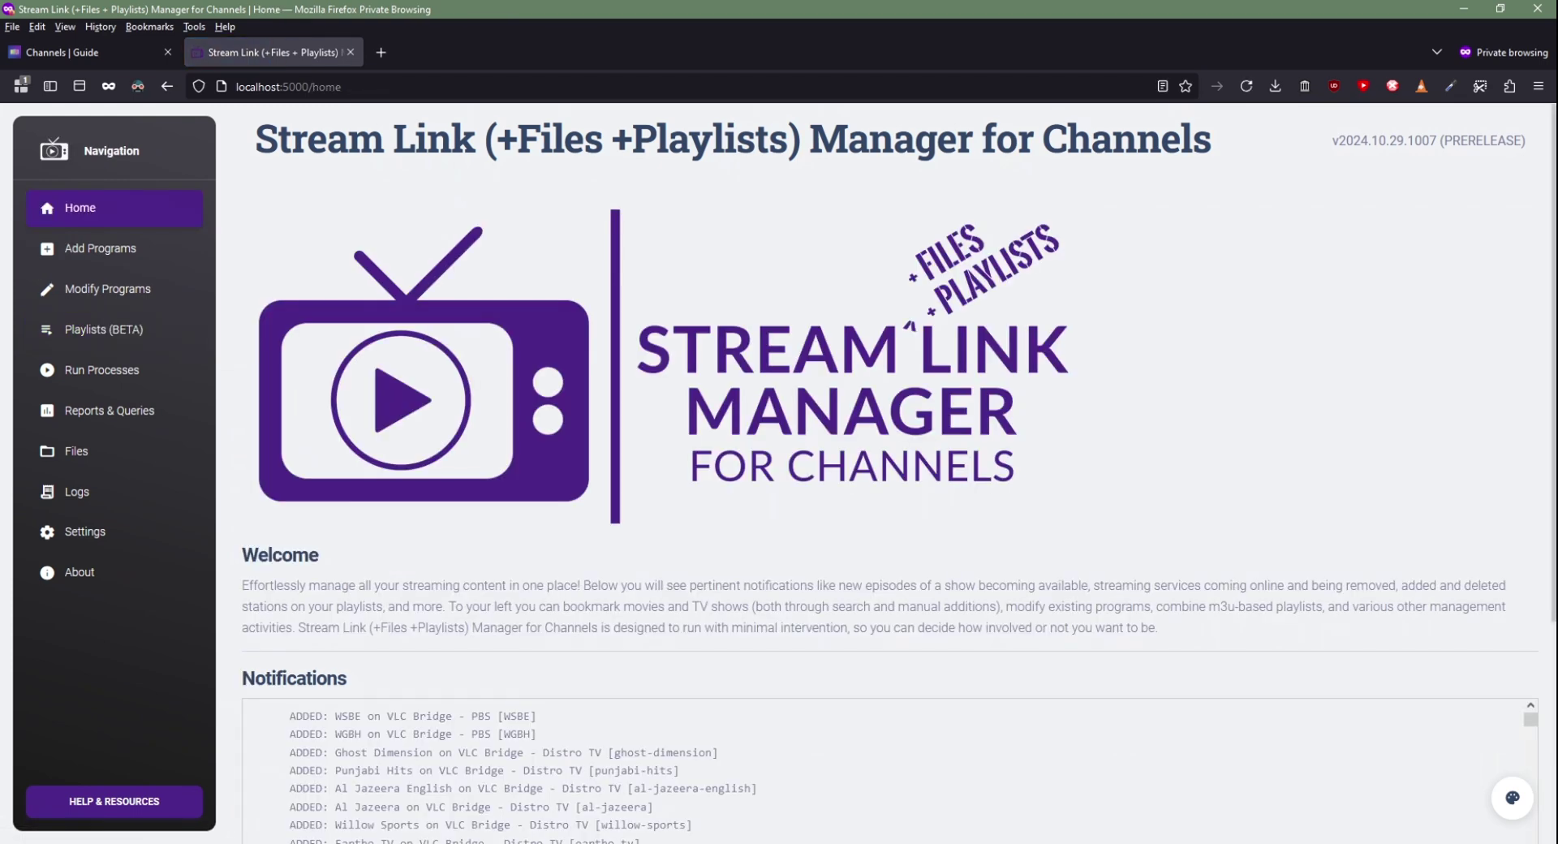
scroll(892, 470, "down", 4)
scroll(811, 544, "down", 2)
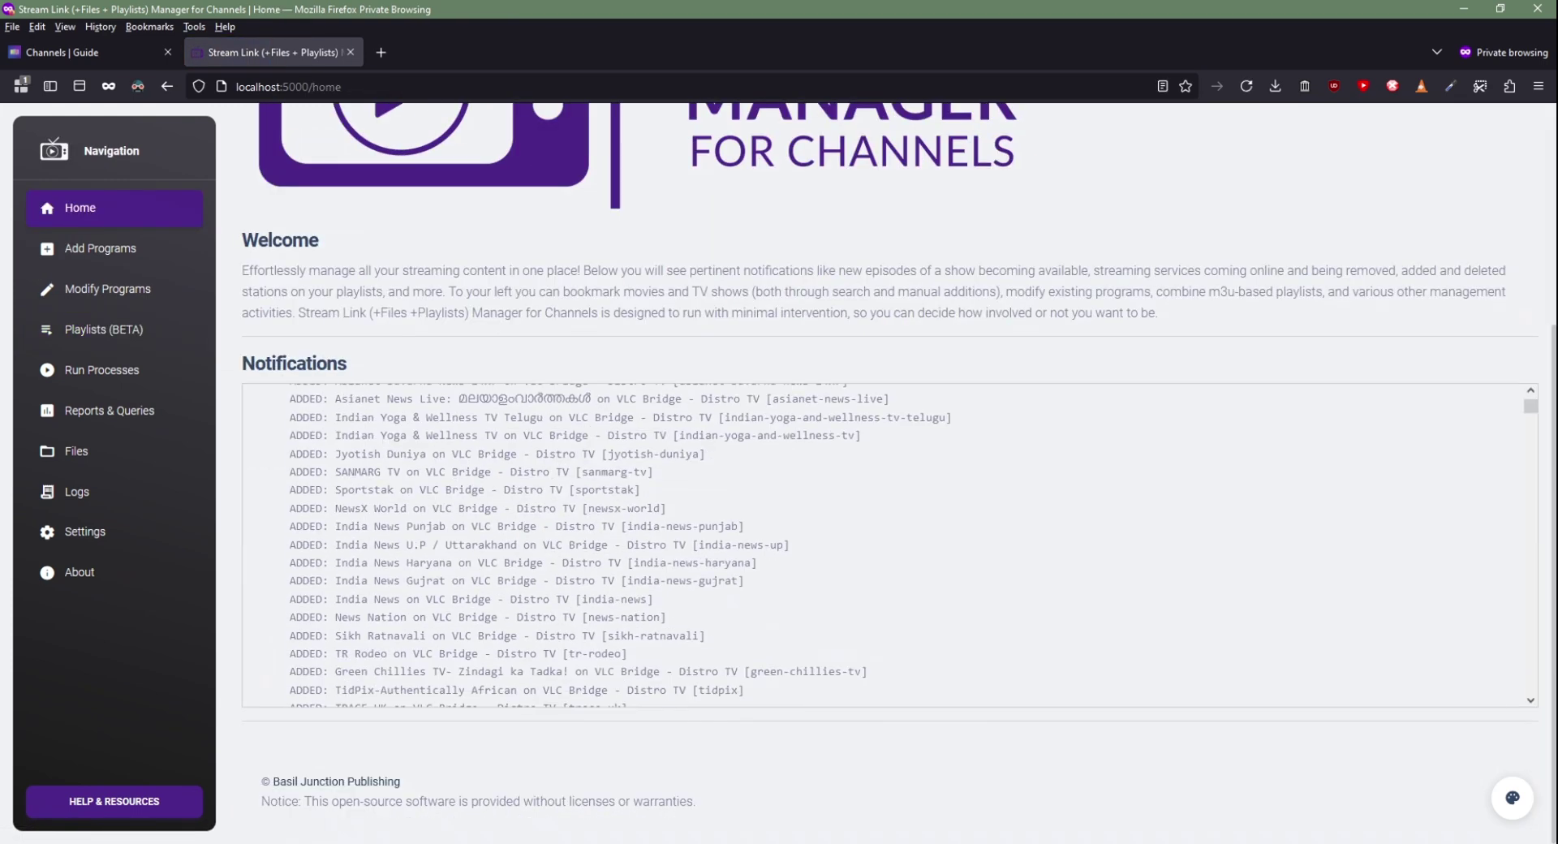
scroll(811, 543, "up", 2)
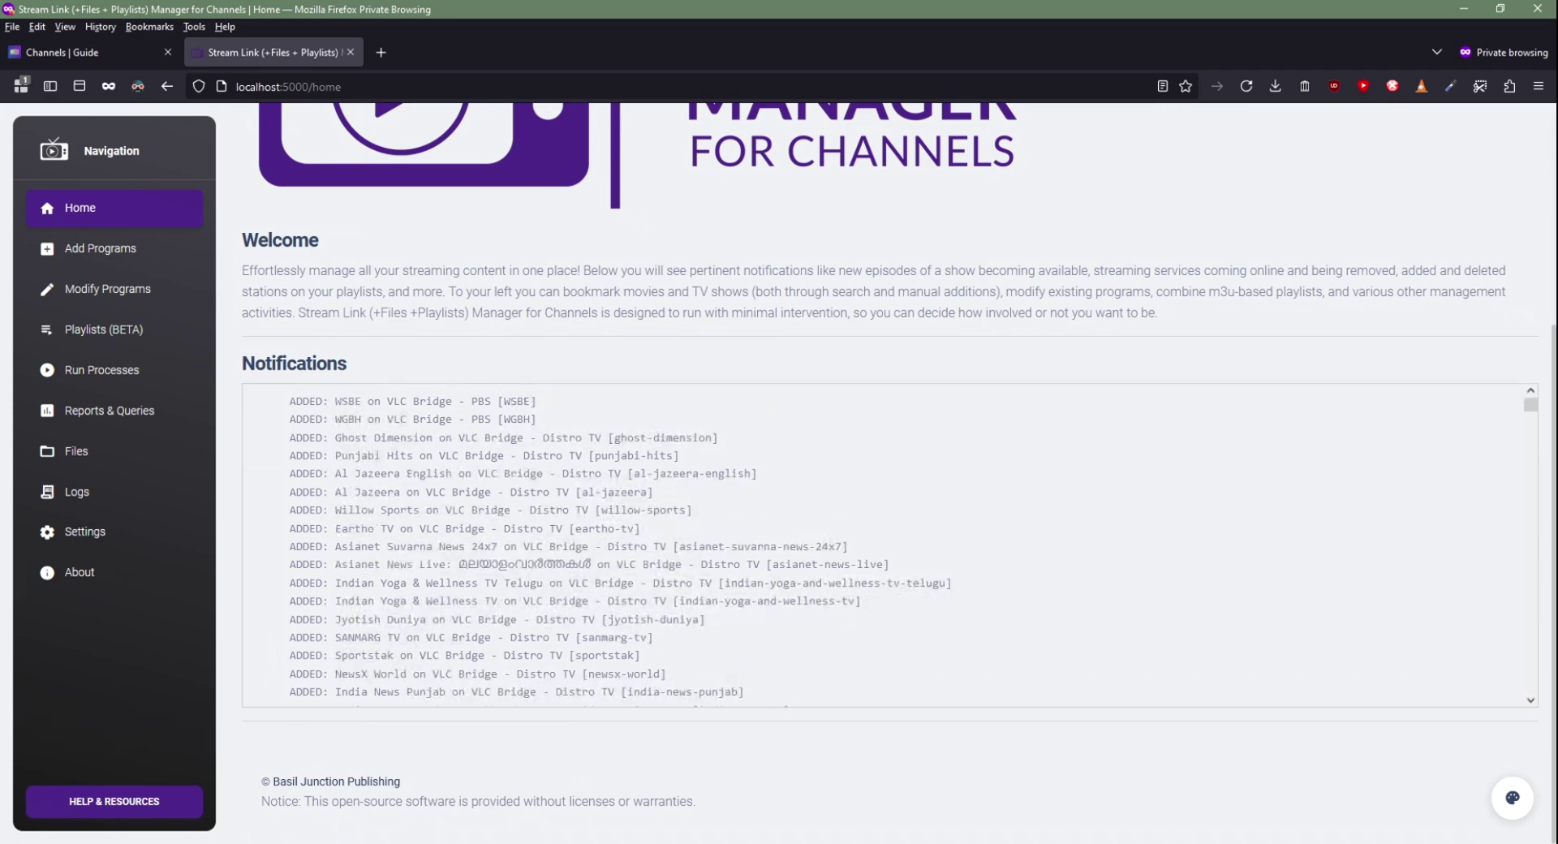
scroll(889, 545, "down", 10)
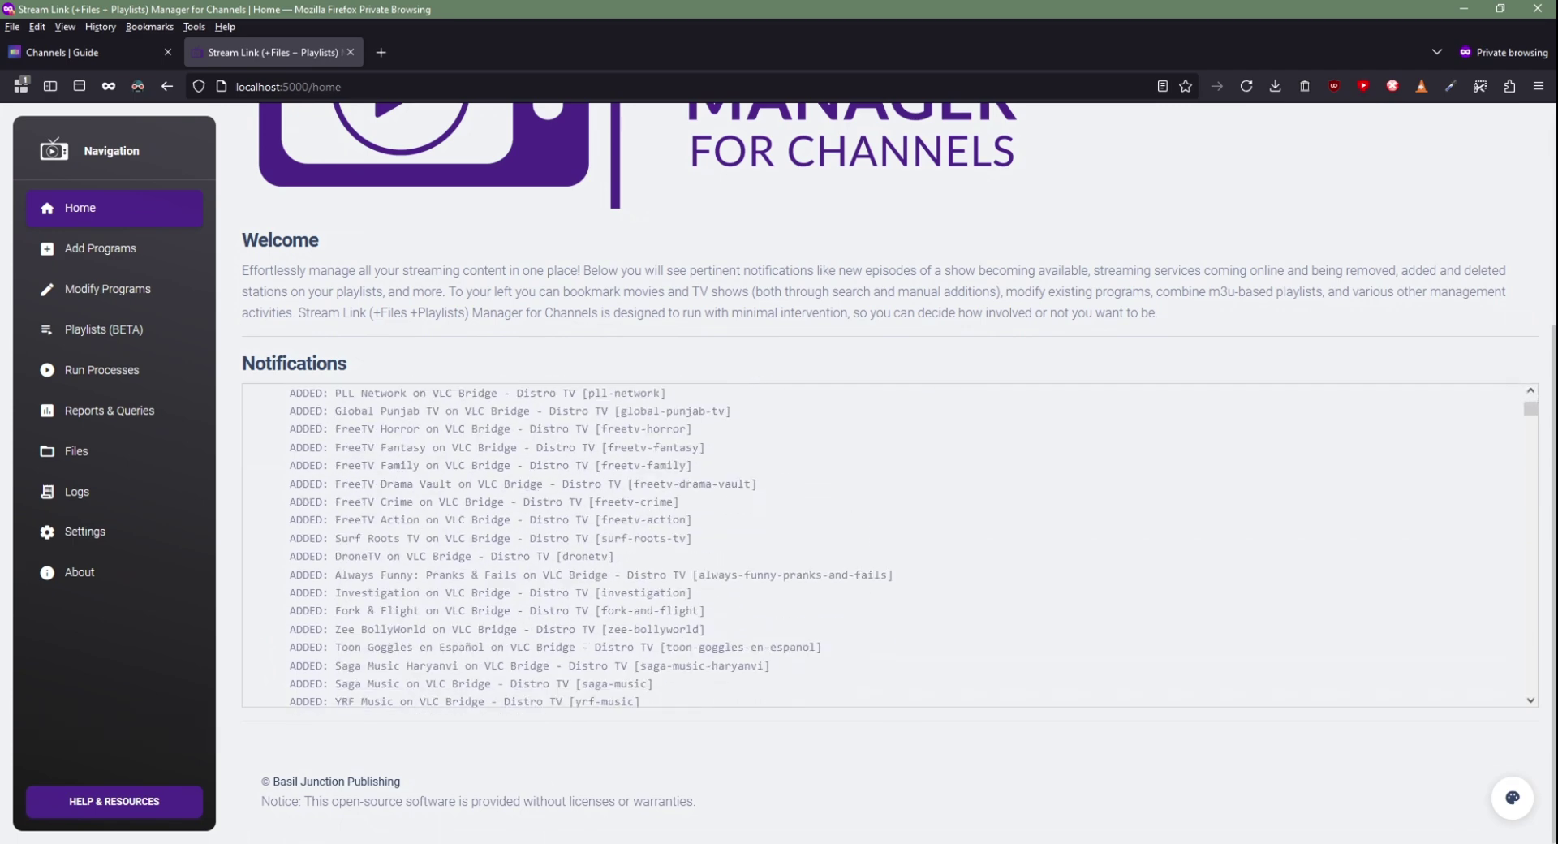
scroll(889, 545, "down", 10)
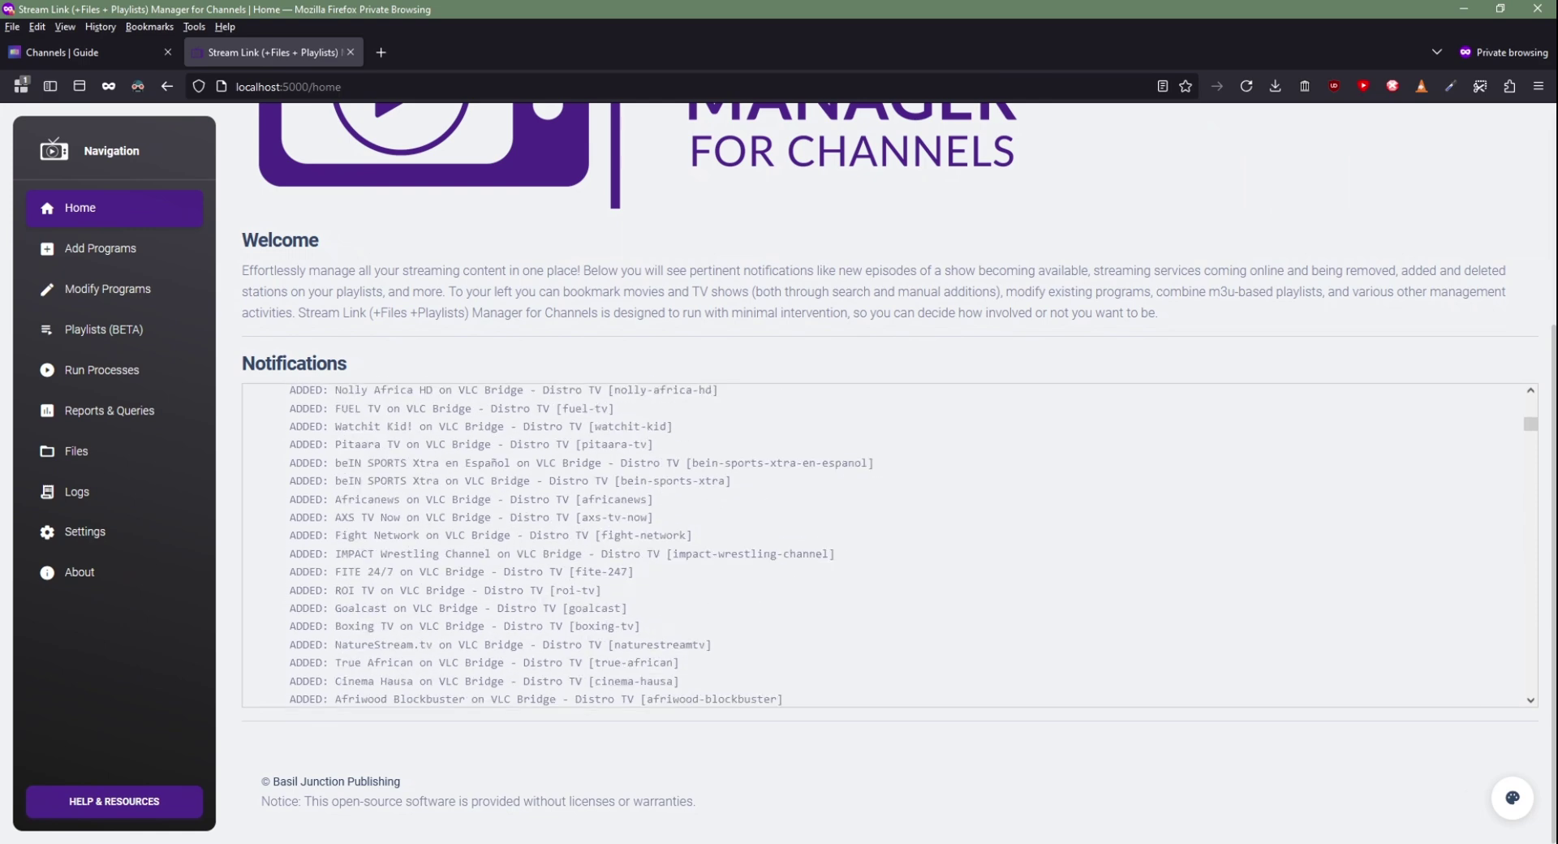
scroll(889, 545, "down", 10)
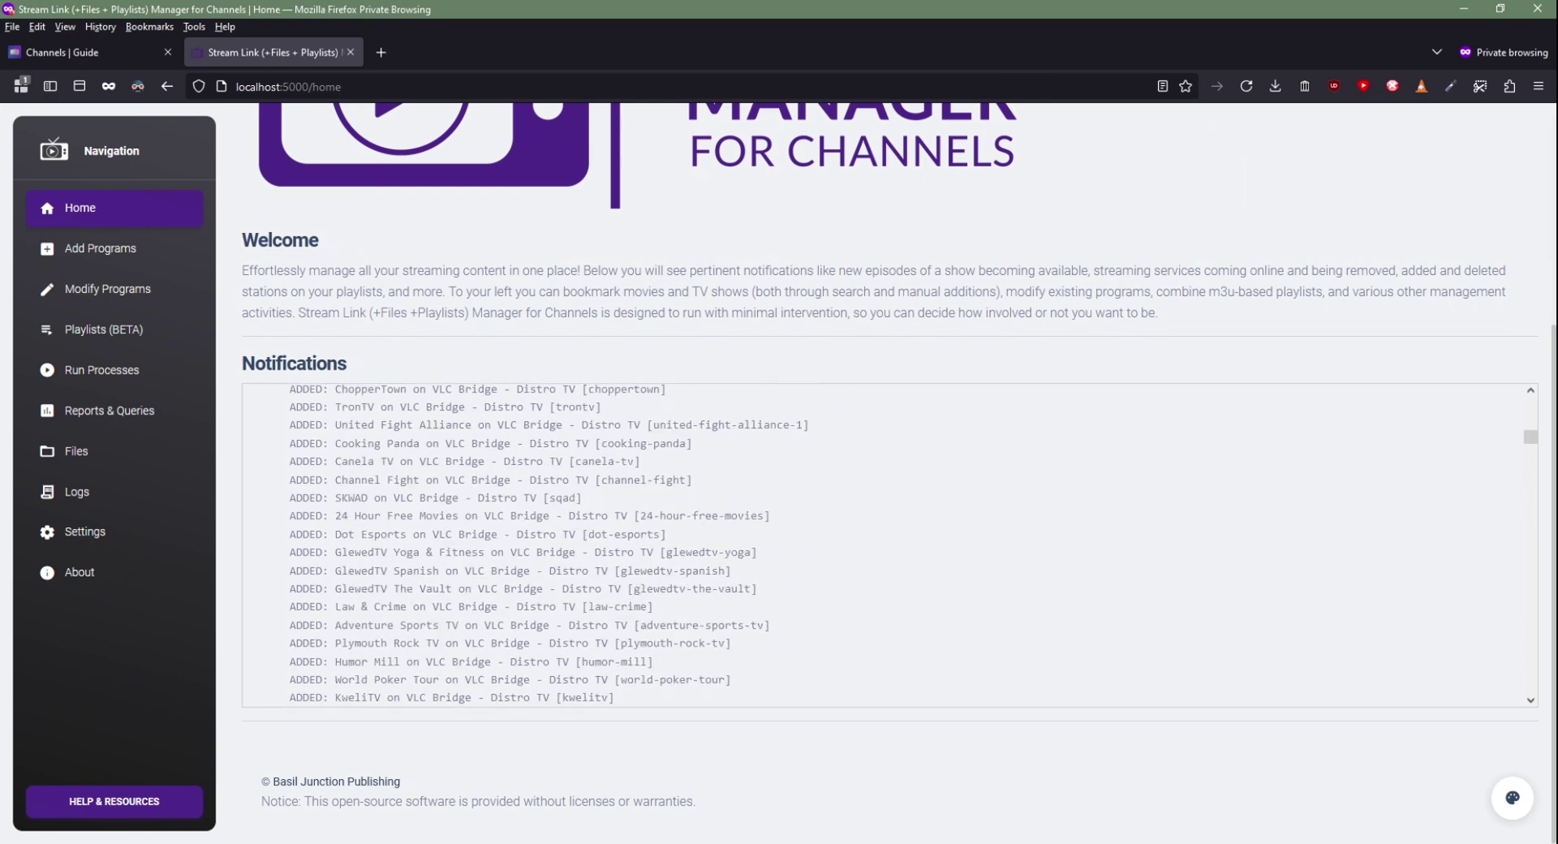
scroll(889, 545, "down", 10)
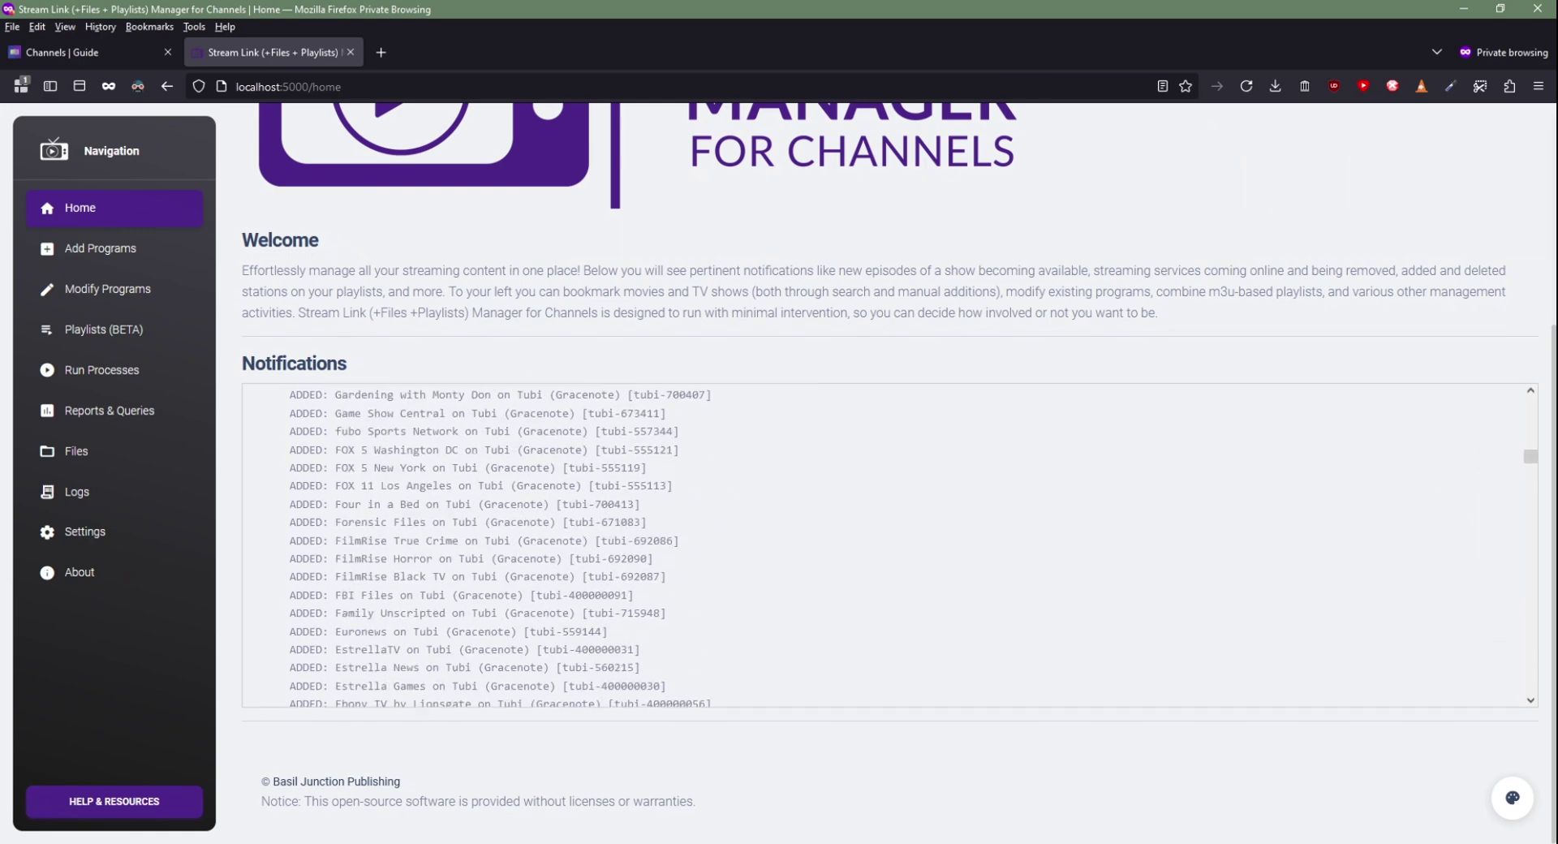
scroll(889, 545, "down", 10)
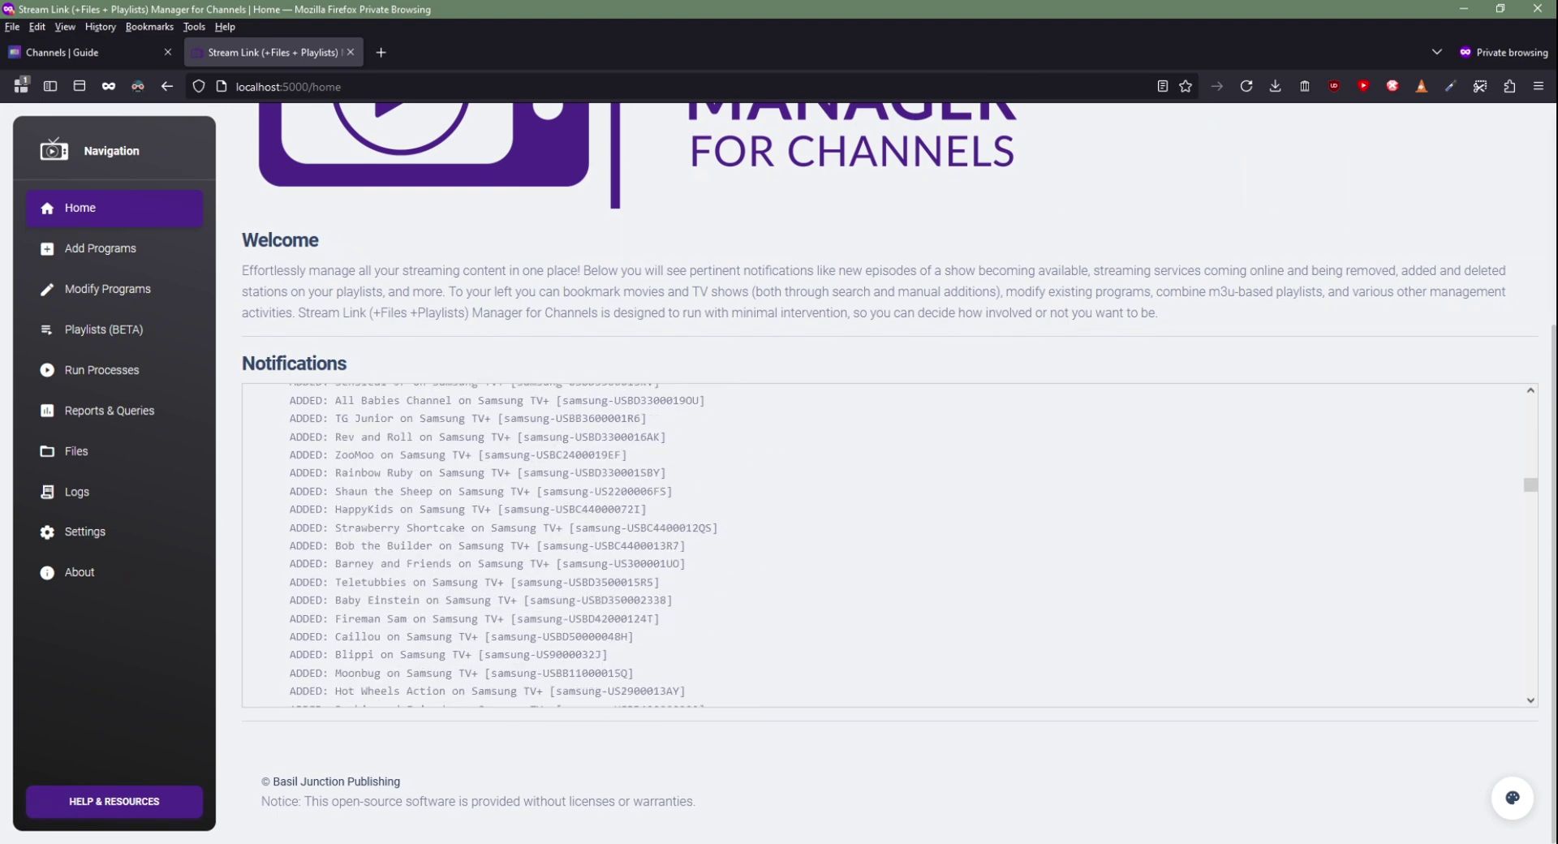
scroll(889, 545, "up", 10)
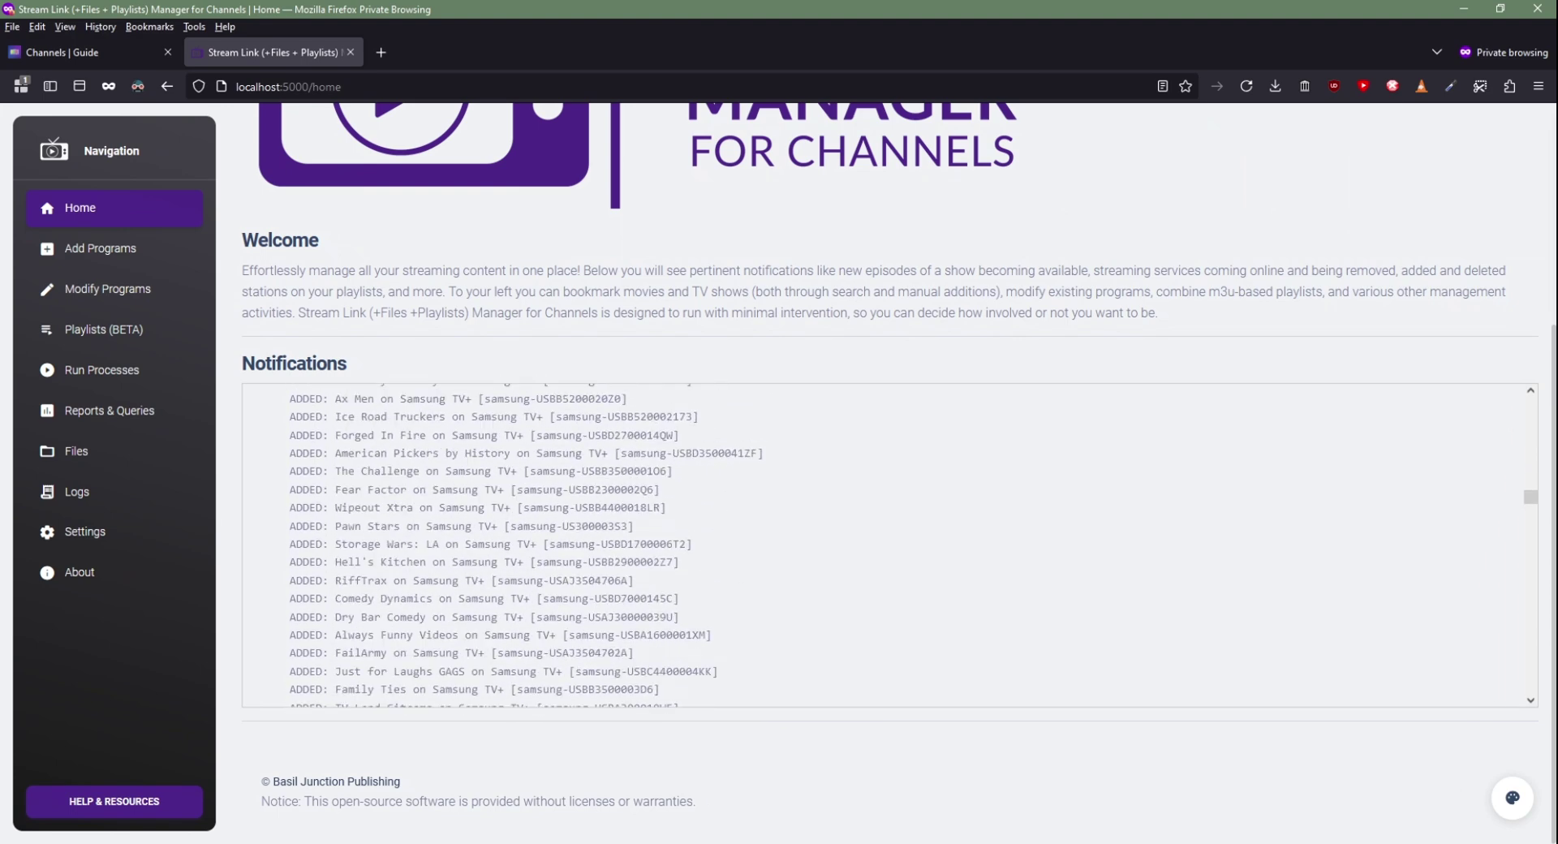
scroll(889, 545, "up", 15)
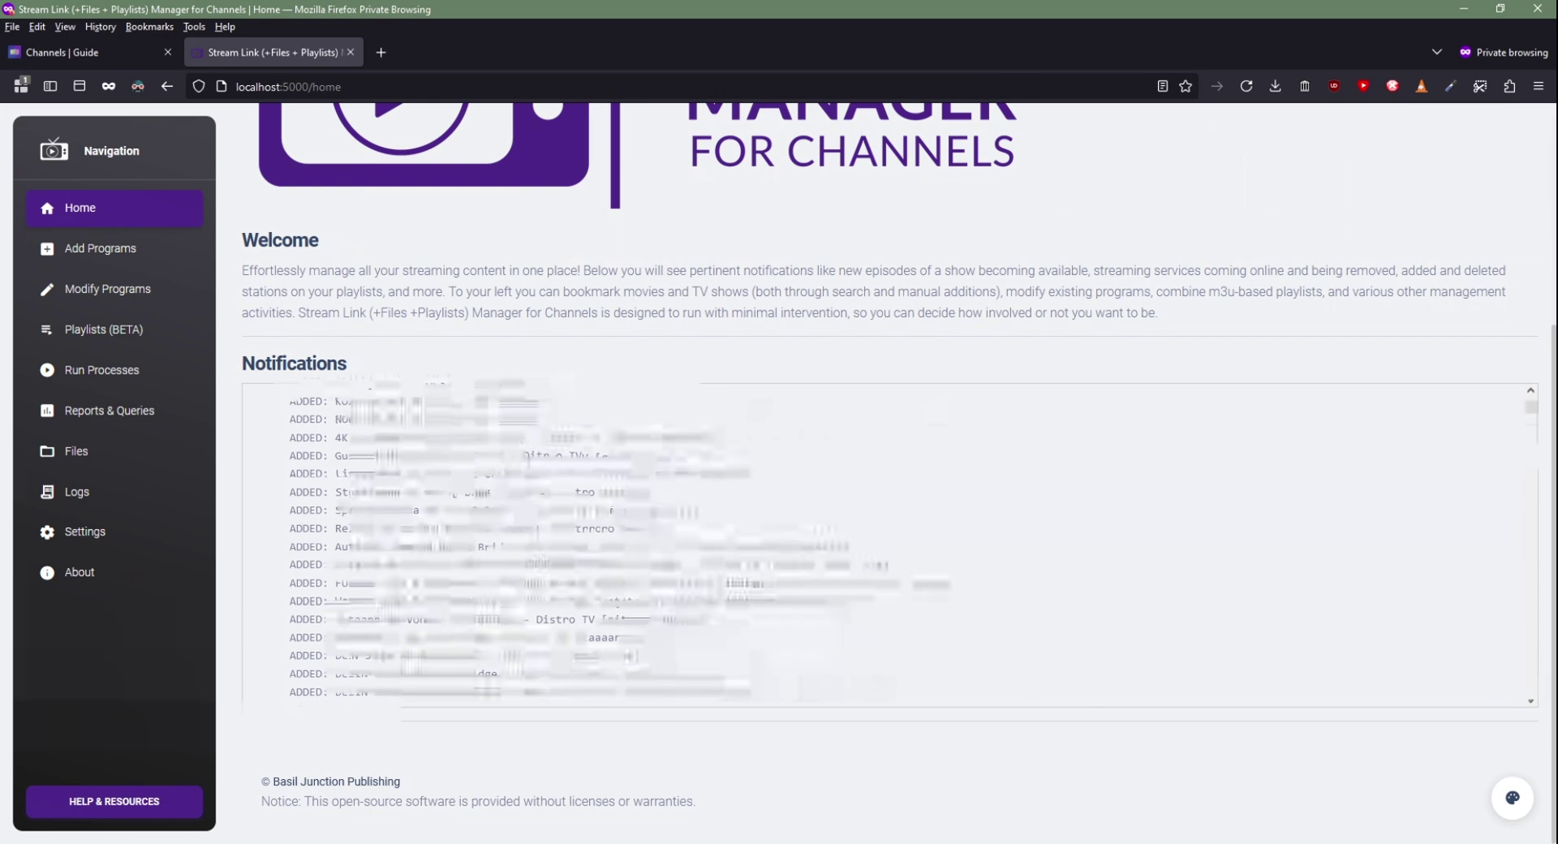
- Reopen the Playlist Manager's parent stations and highlight the name of ABC Boston (WCVB) [5.1]
left_click(104, 329)
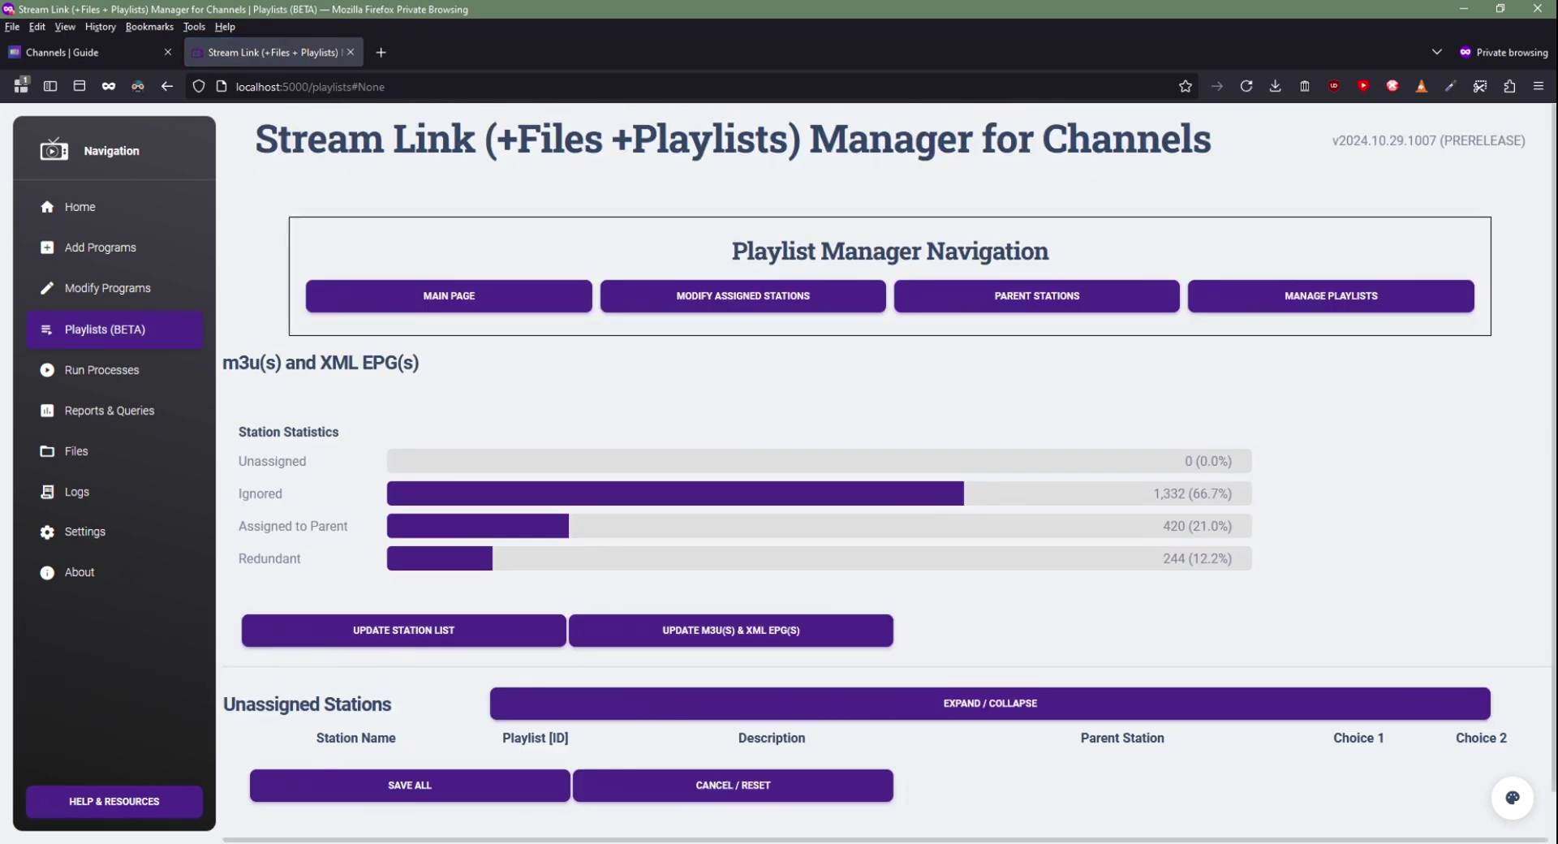
left_click(1037, 295)
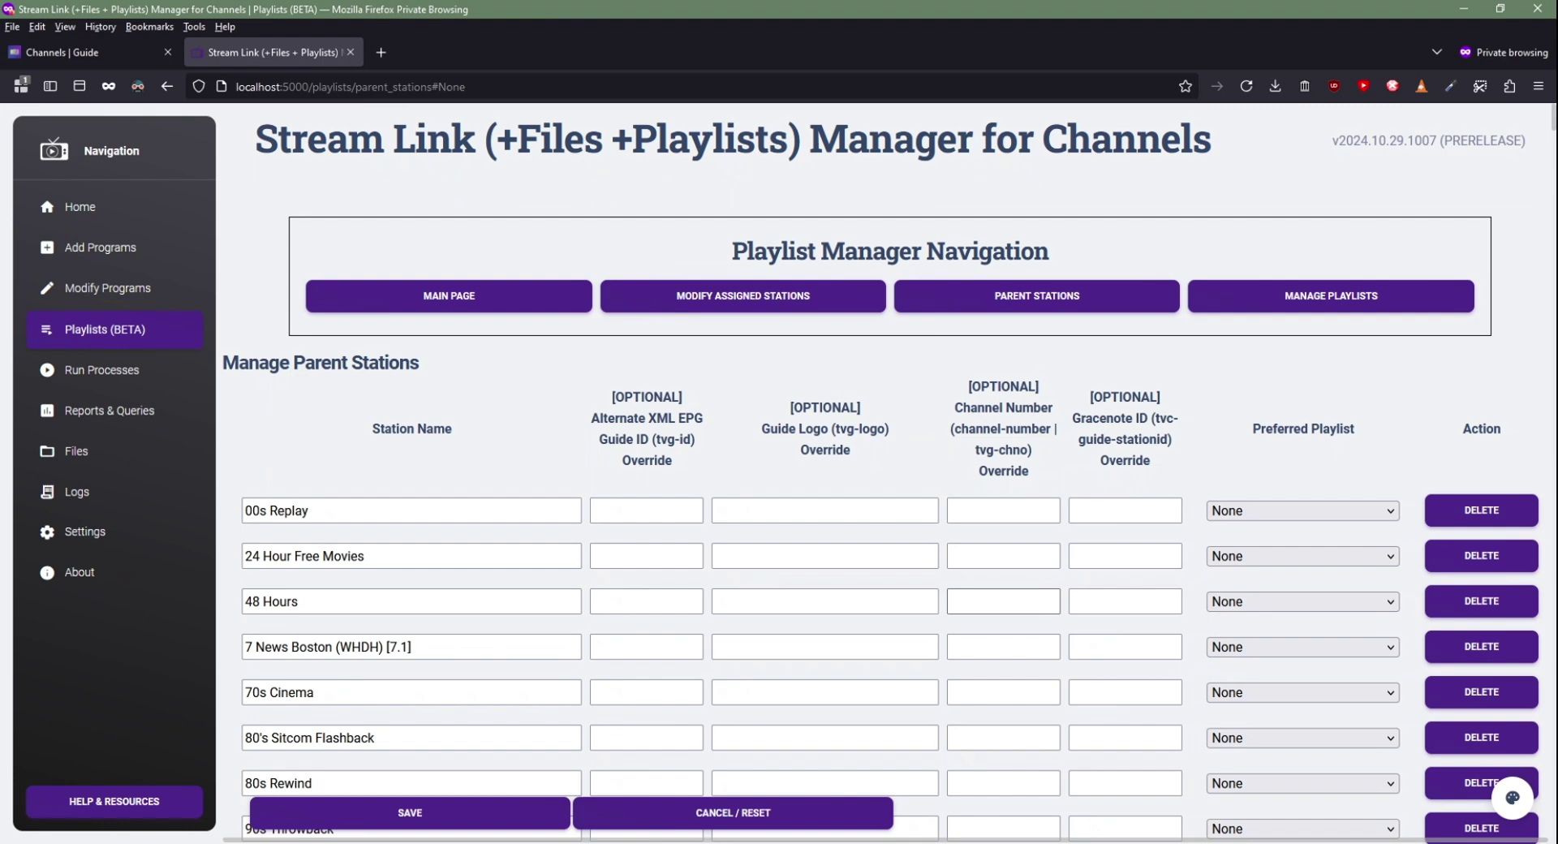
scroll(1002, 600, "down", 6)
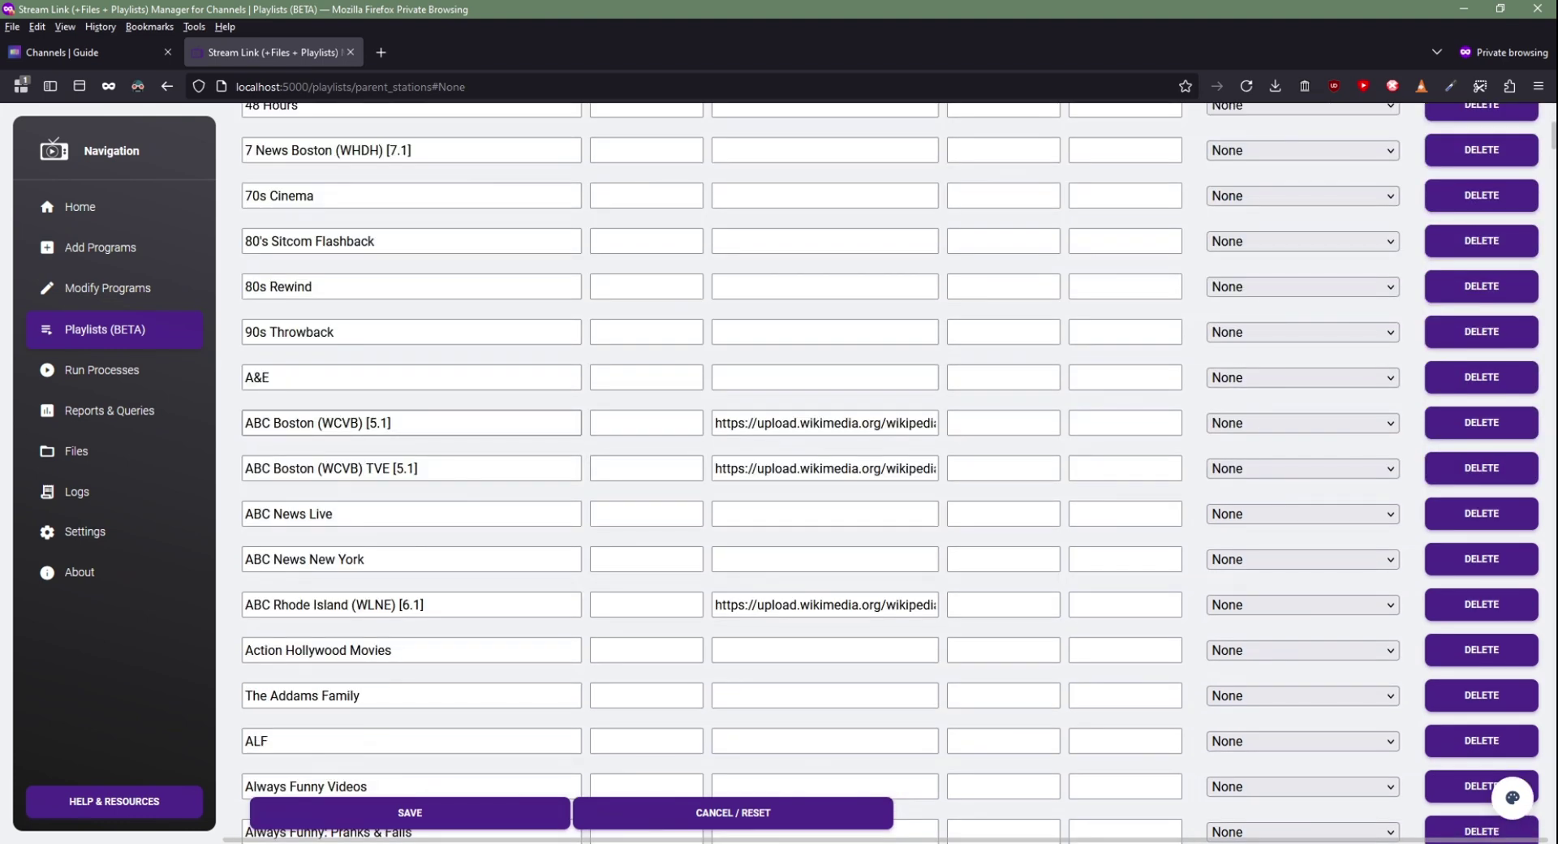
left_click(391, 423)
key("ctrl+a")
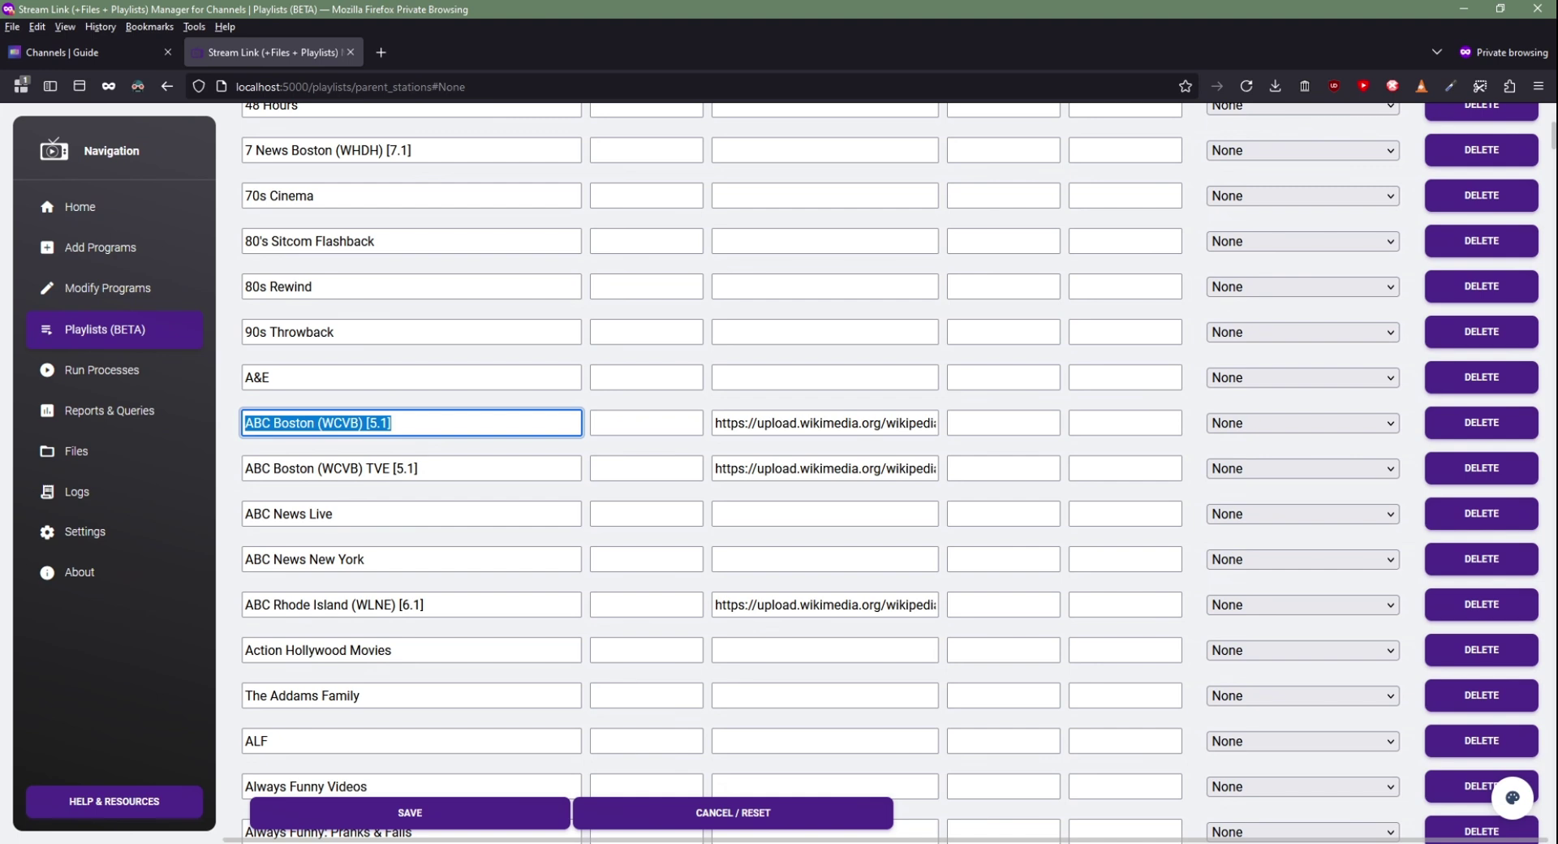
key("Right")
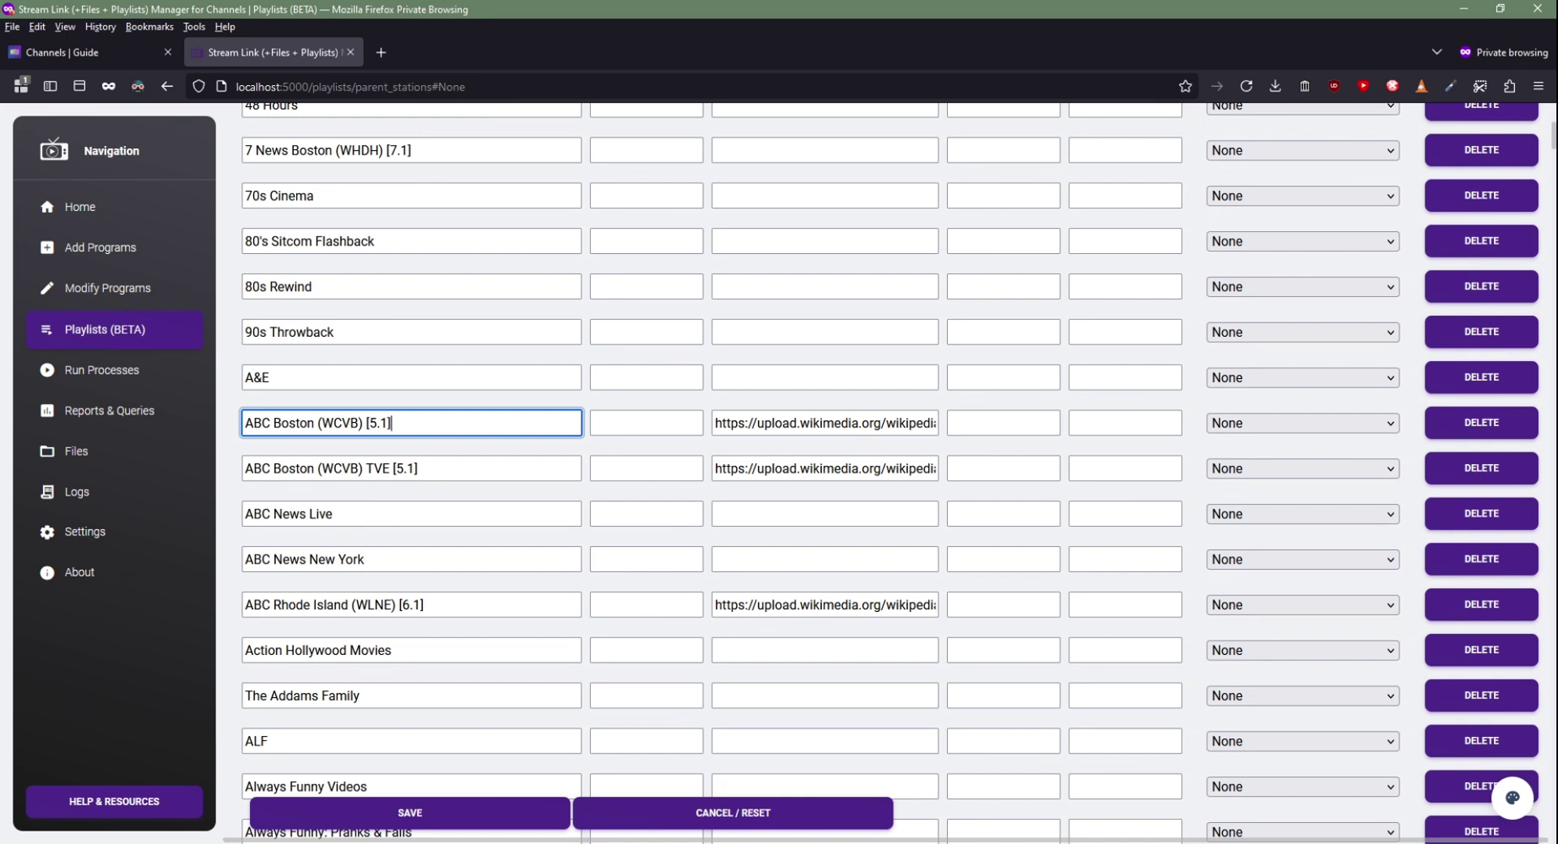
key("Home")
key("shift+Right")
key("shift+Right")
key("shift+Right")
key("shift+Right")
key("shift+Right")
key("shift+Right")
key("shift+Right")
key("shift+Right")
key("shift+Right")
key("shift+Right")
key("shift+Right")
key("shift+Right")
key("shift+Right")
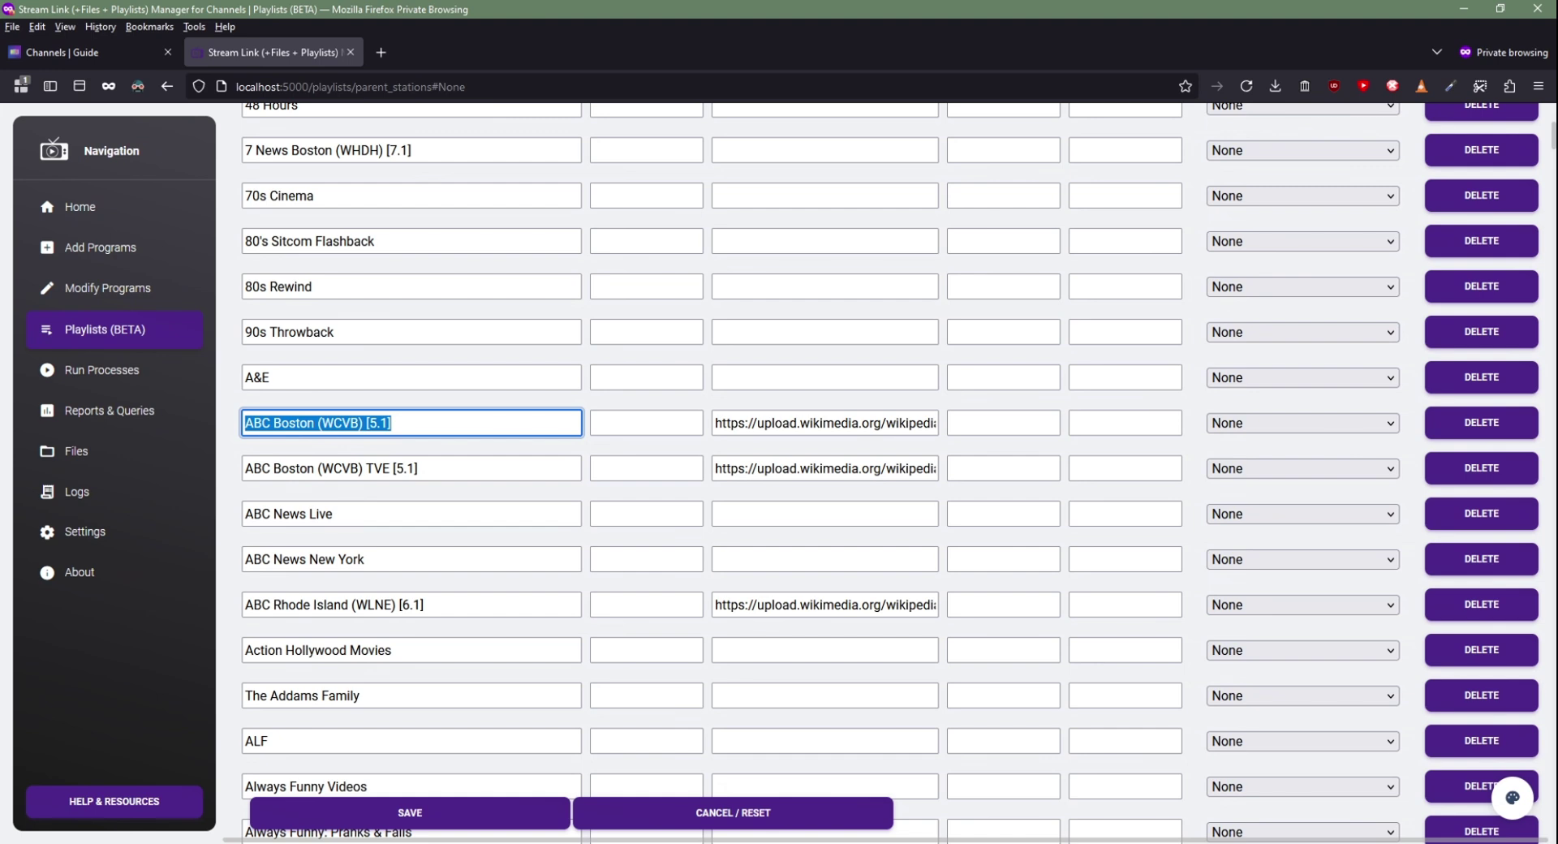
- Examine the parent names ABC Boston (WCVB) TVE [5.1] and ABC Rhode Island (WLNE) [6.1], ending at the page's start
left_click_drag(418, 468, 247, 468)
left_click(423, 604)
left_click_drag(424, 604, 244, 605)
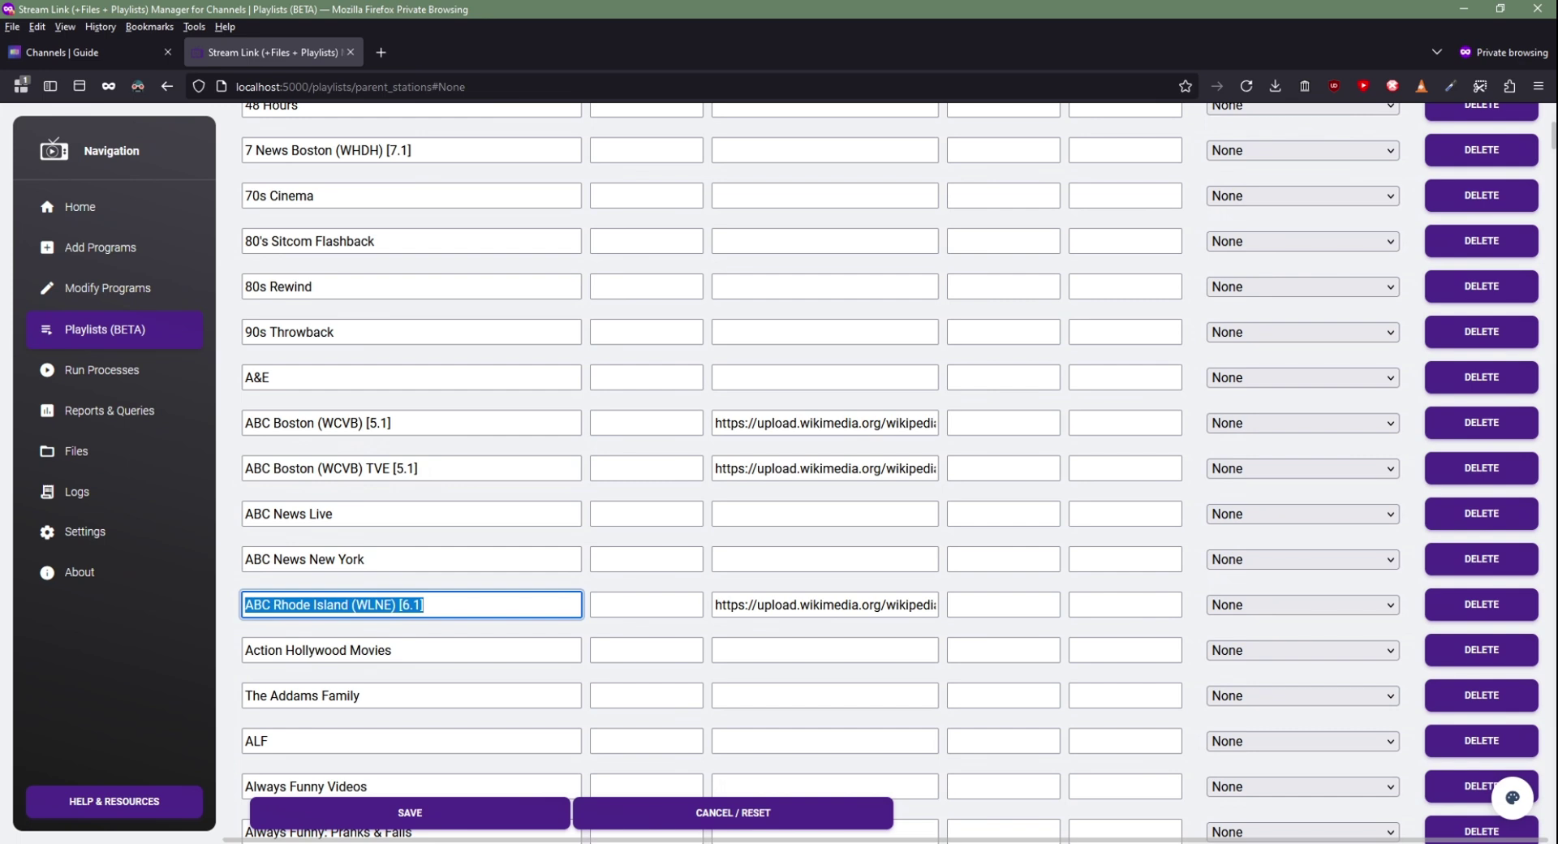
left_click(423, 605)
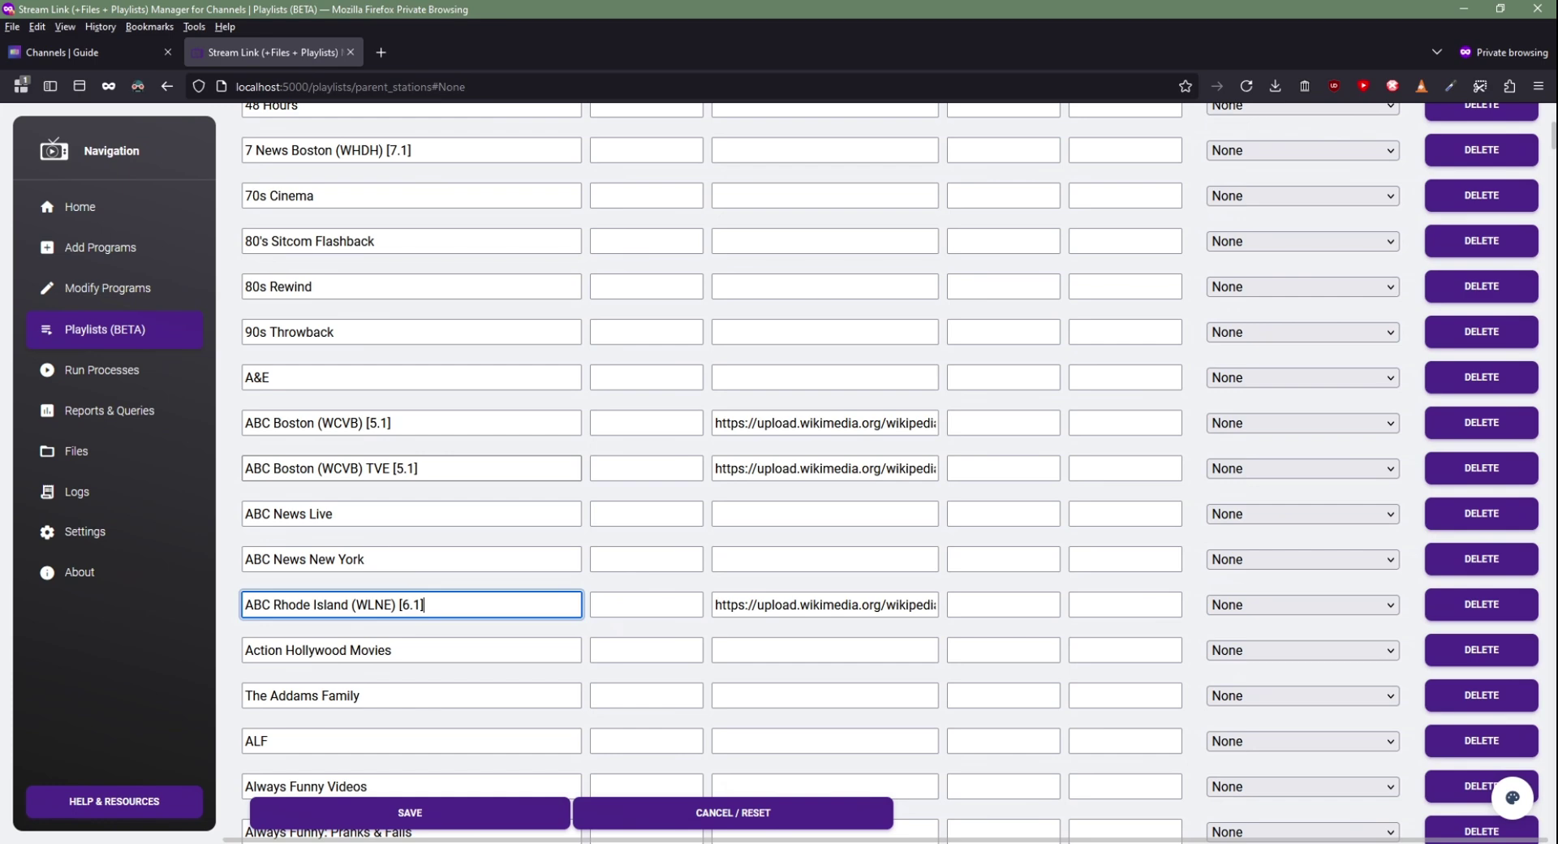
key("Return")
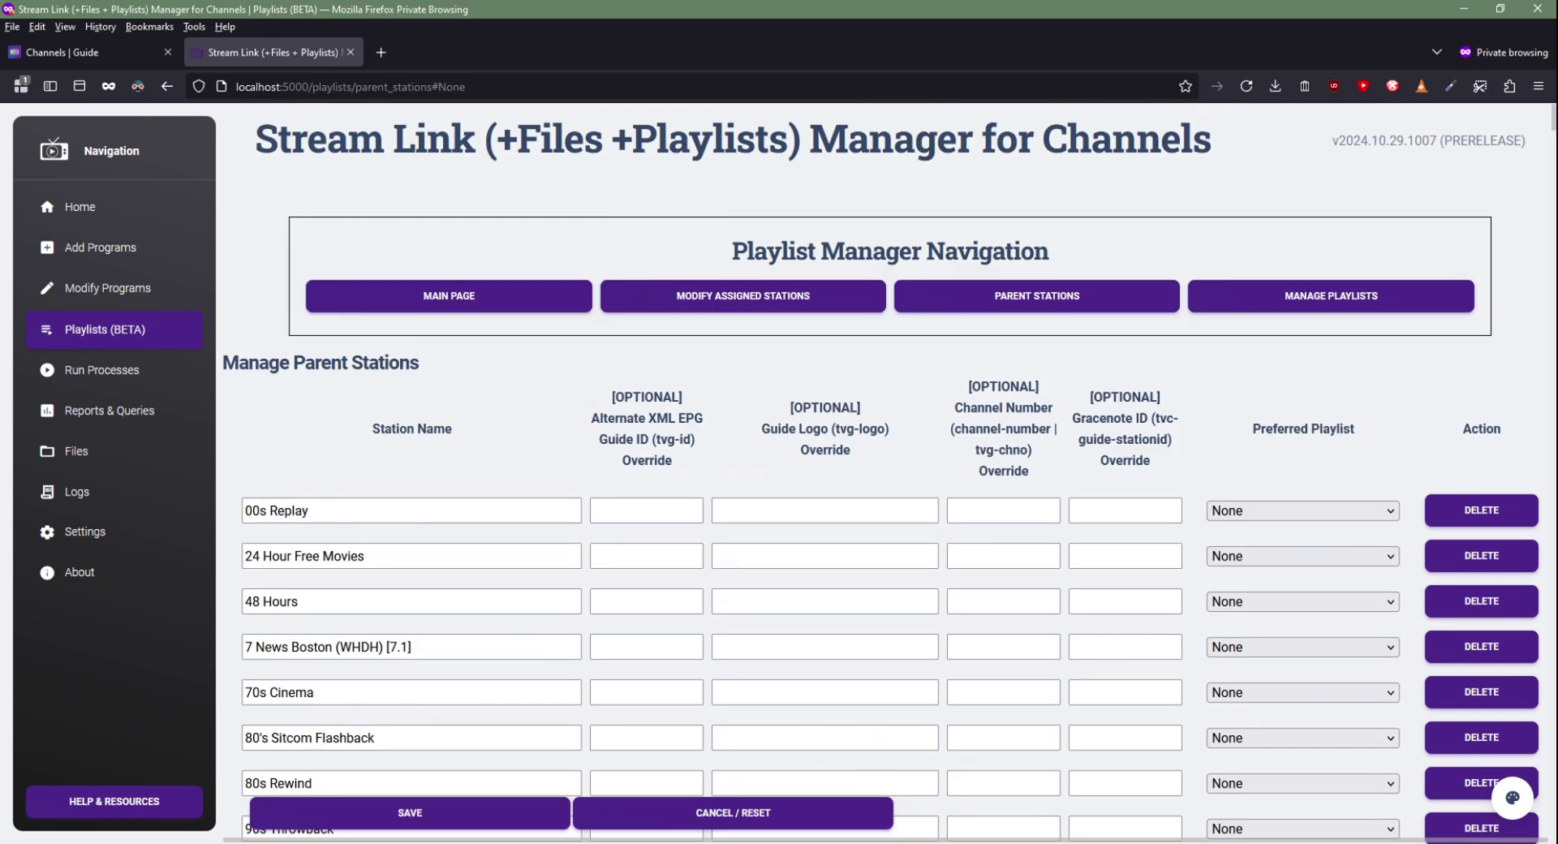
- Among the assigned stations, compare the parents of the three ABC entries from the Channels TVE and OTA playlists
left_click(743, 295)
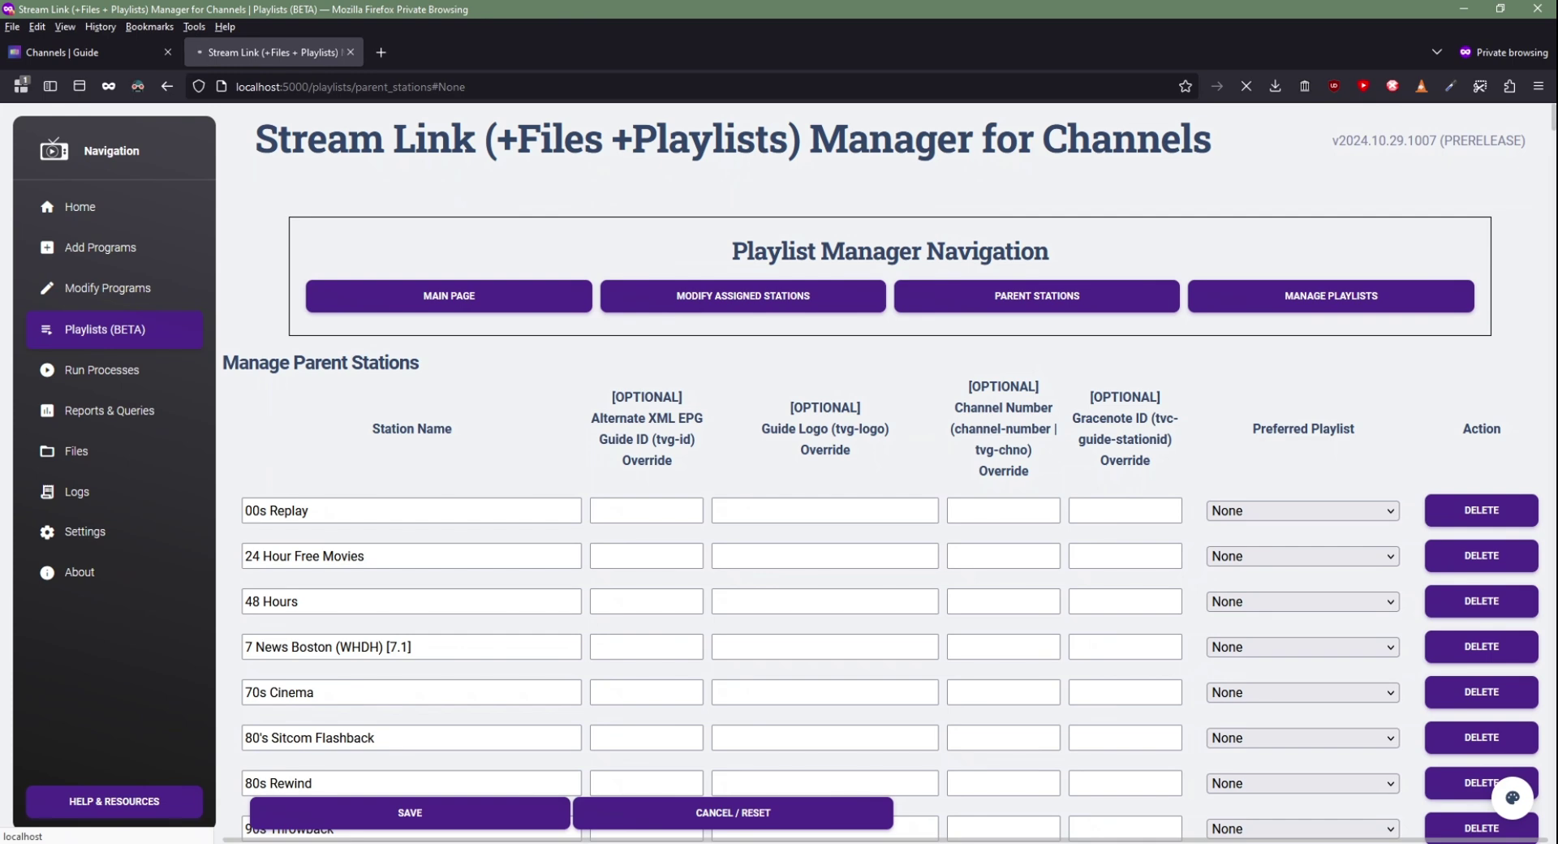
scroll(893, 471, "down", 10)
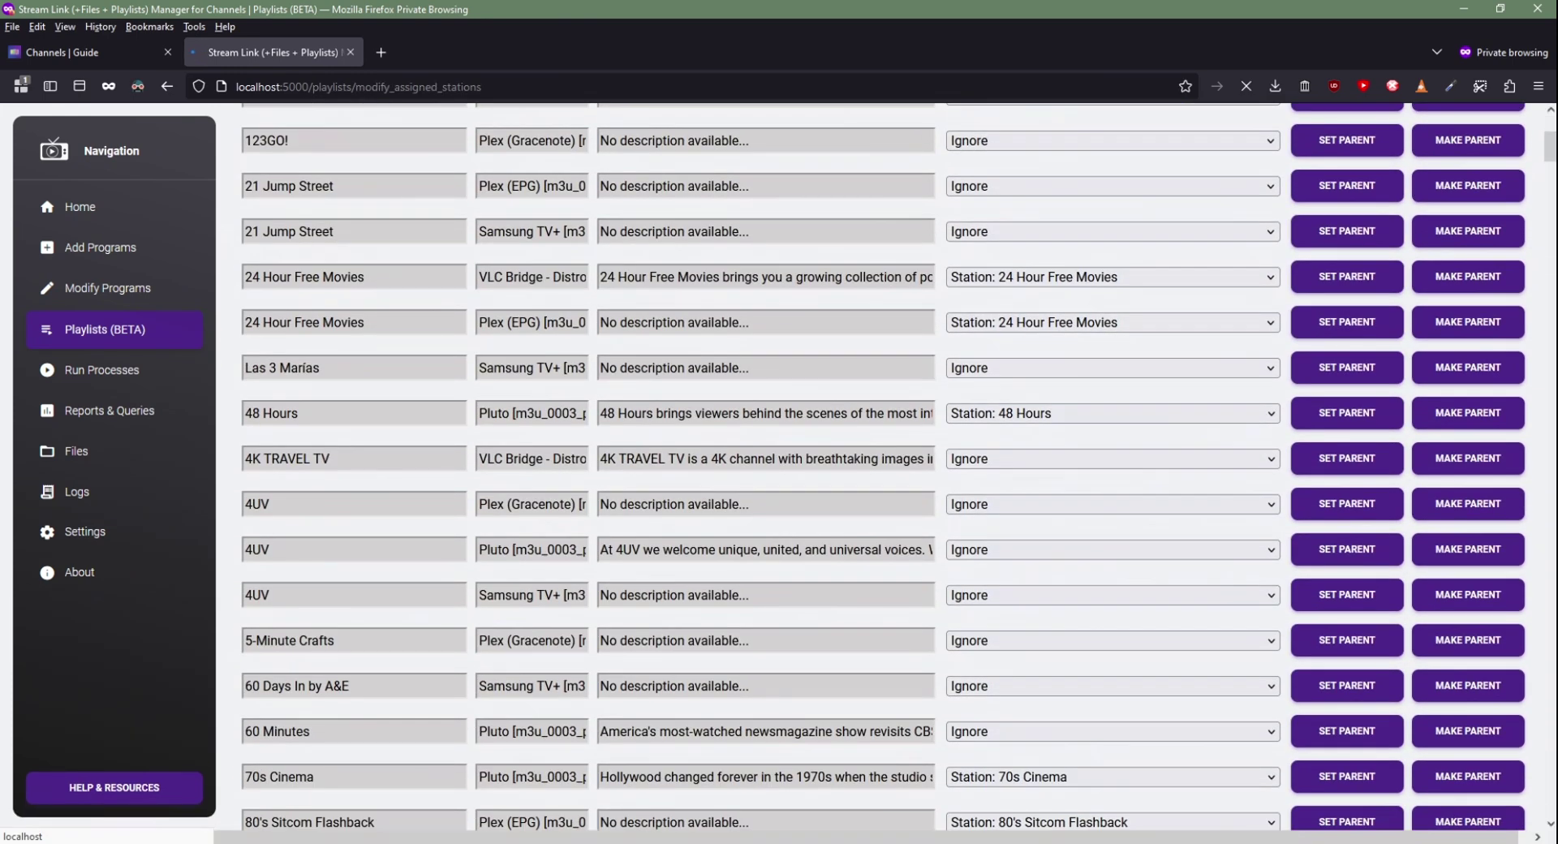
scroll(892, 471, "down", 5)
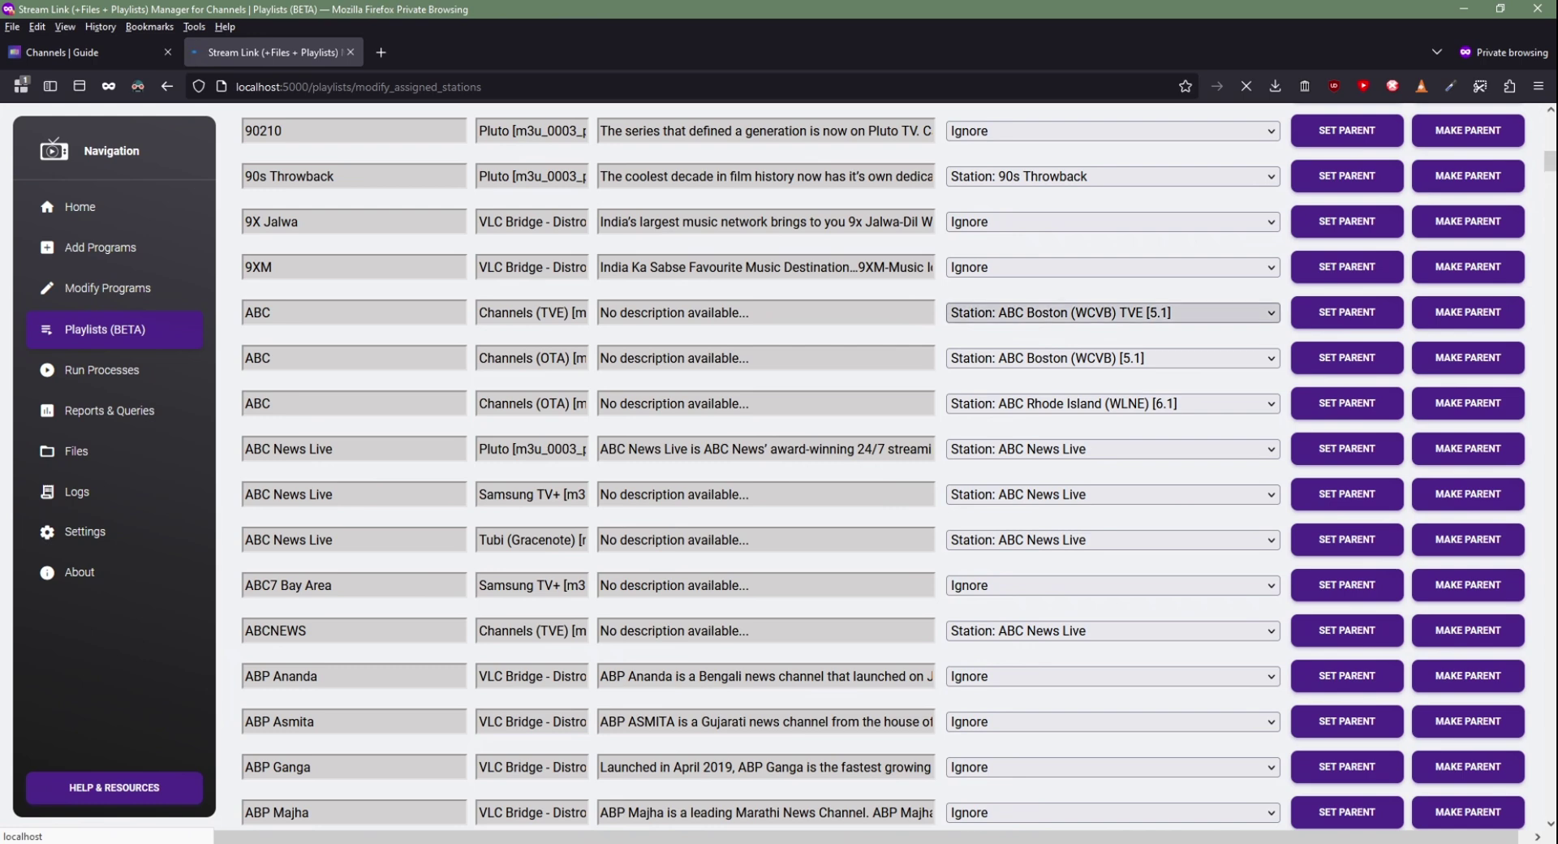
left_click(1113, 313)
left_click(1055, 636)
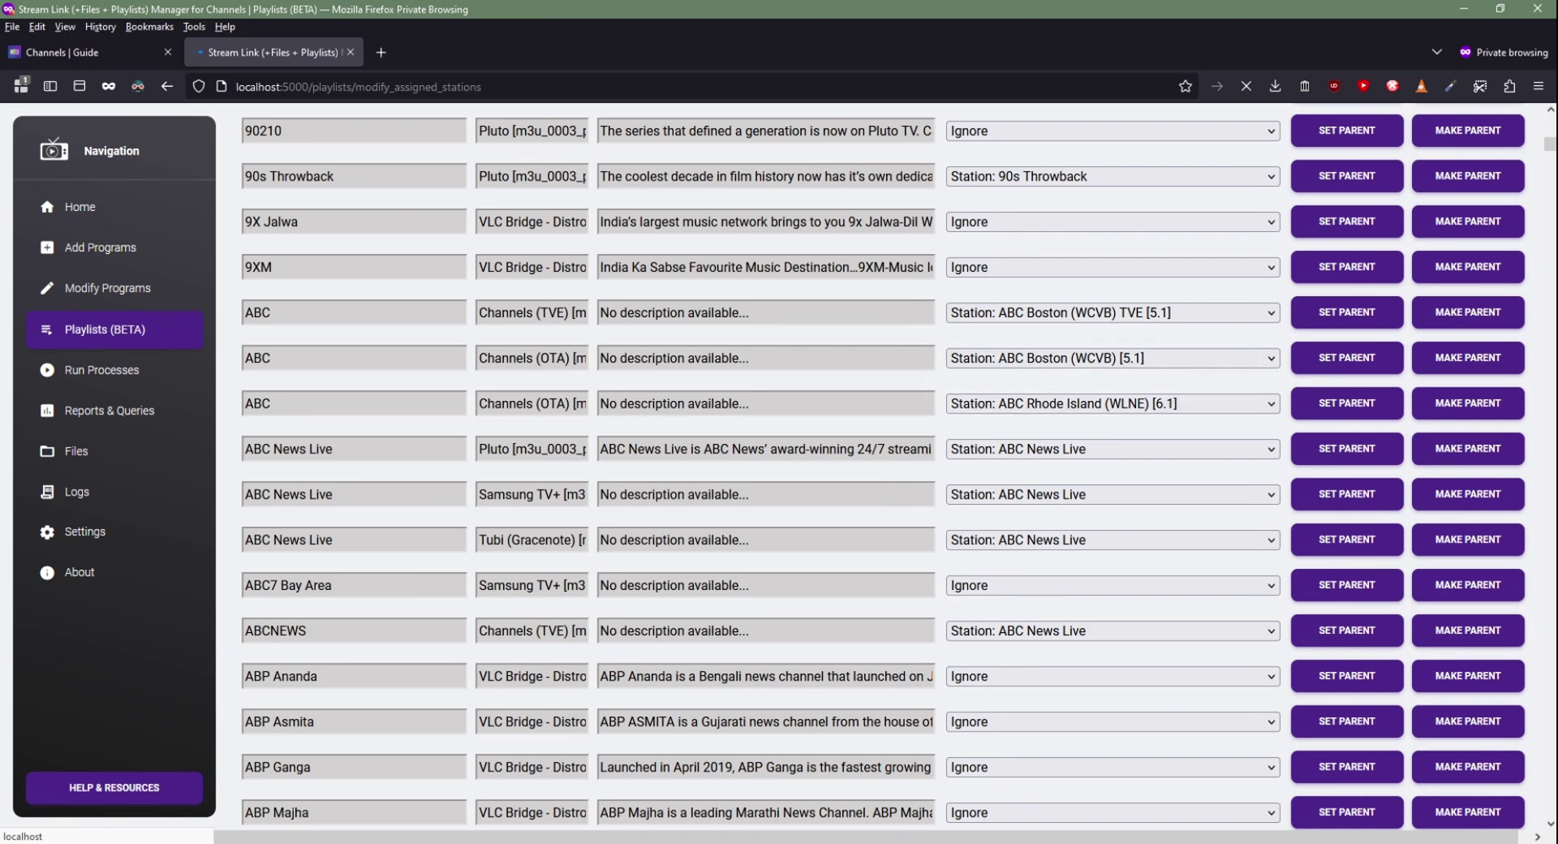
double_click(258, 312)
double_click(258, 357)
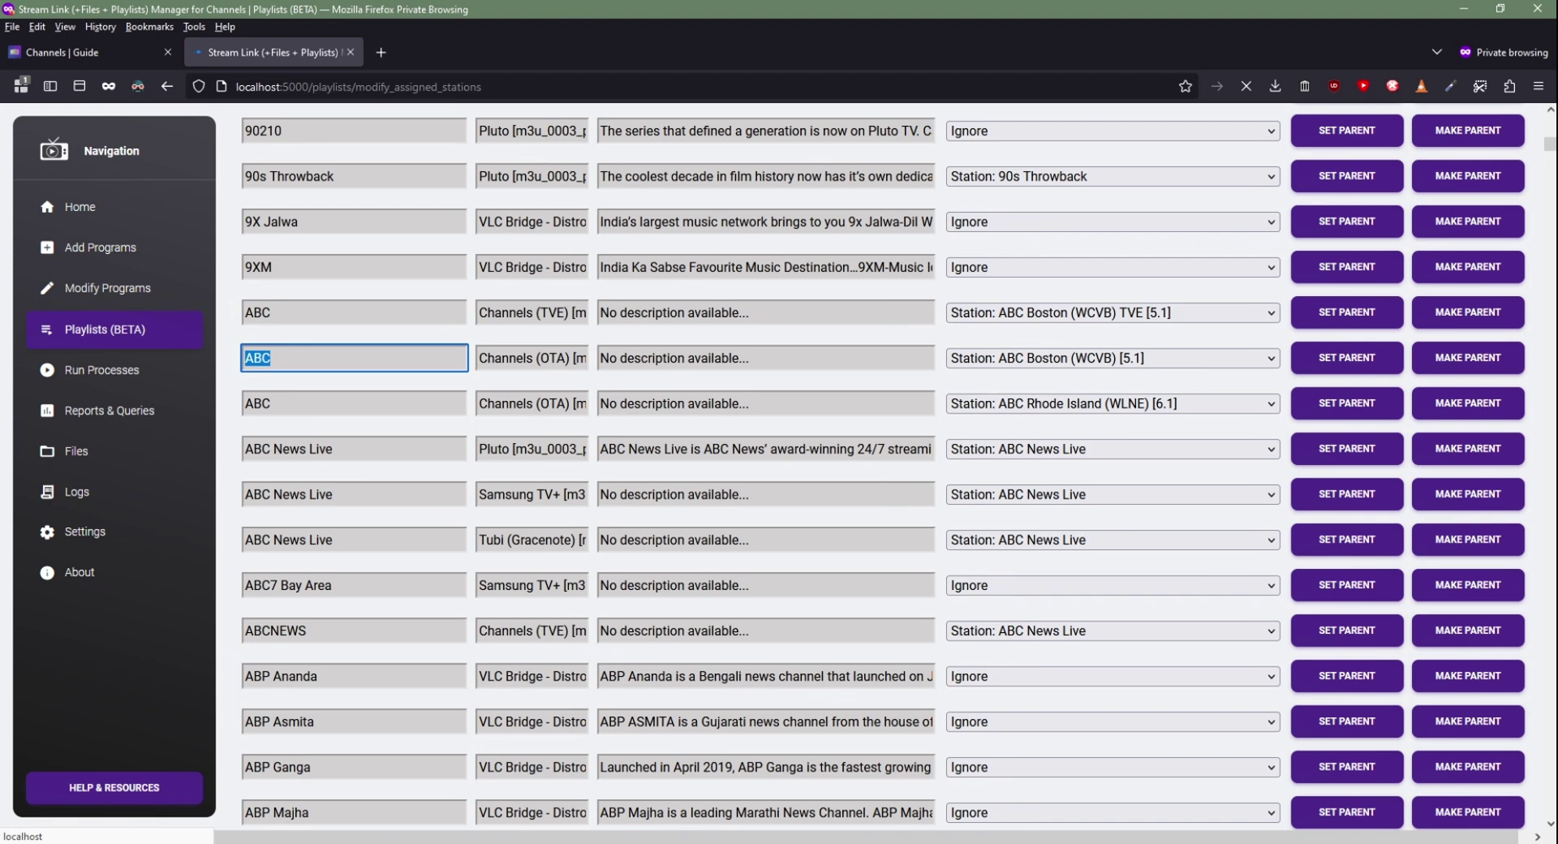
double_click(258, 403)
left_click(258, 357)
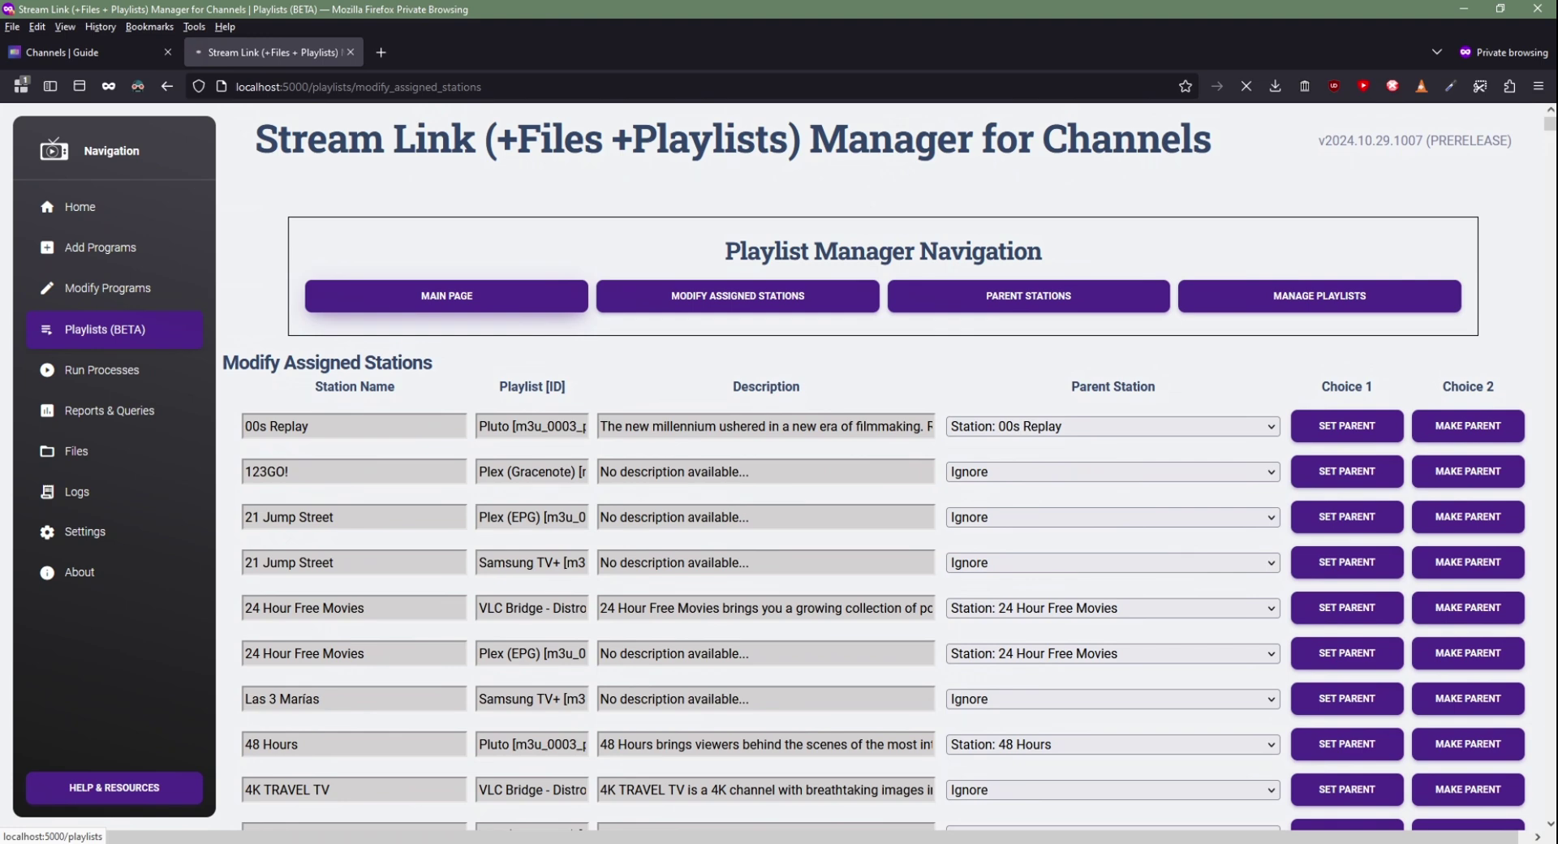
- Back on the Playlist Manager main page, update the m3us and XML EPGs to generate the output files
left_click(446, 296)
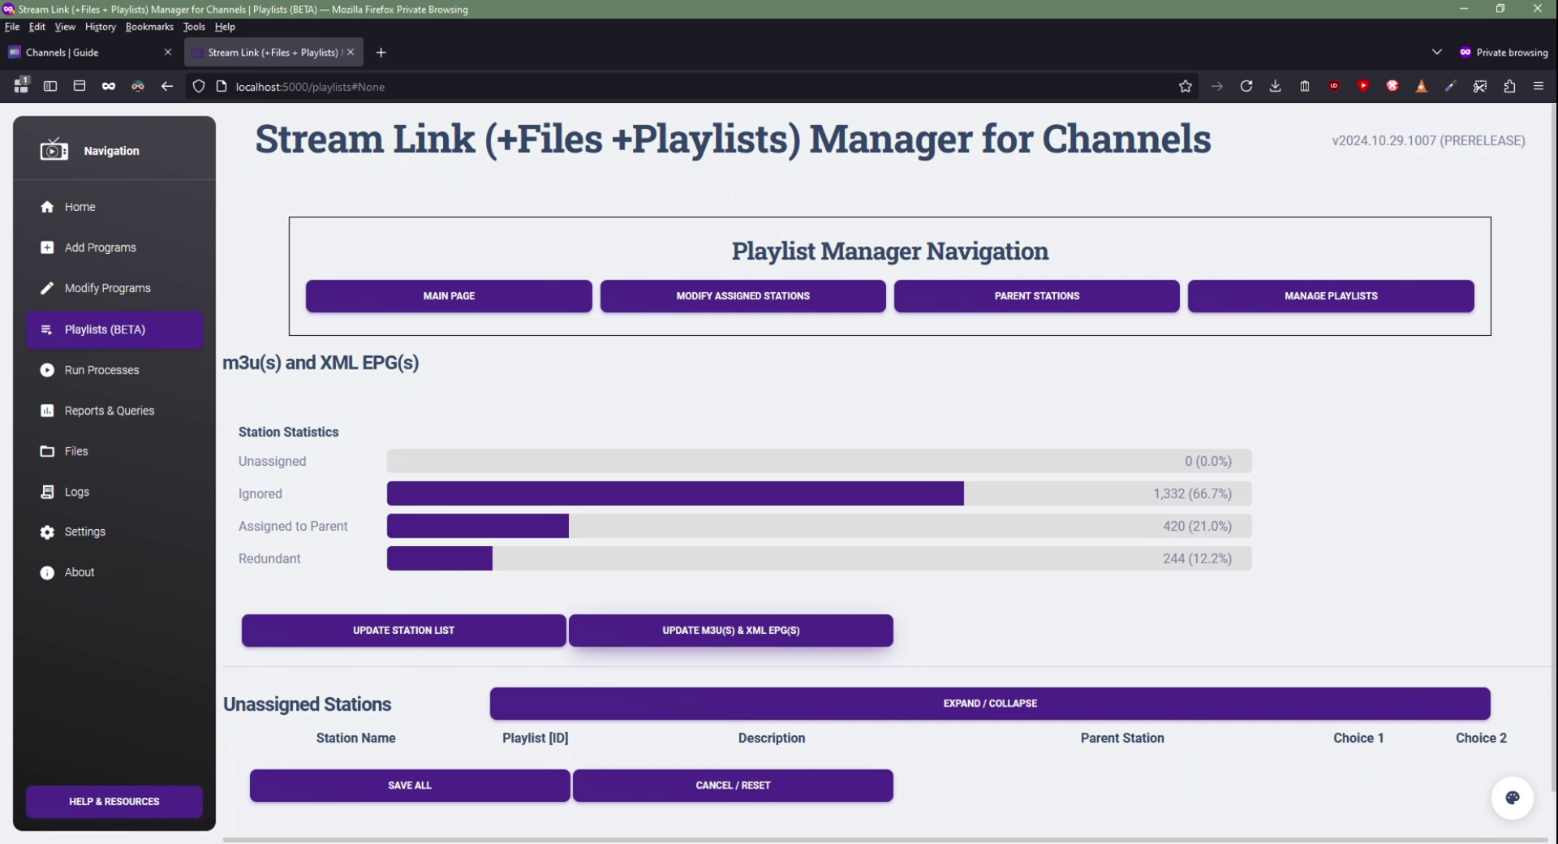
left_click(730, 630)
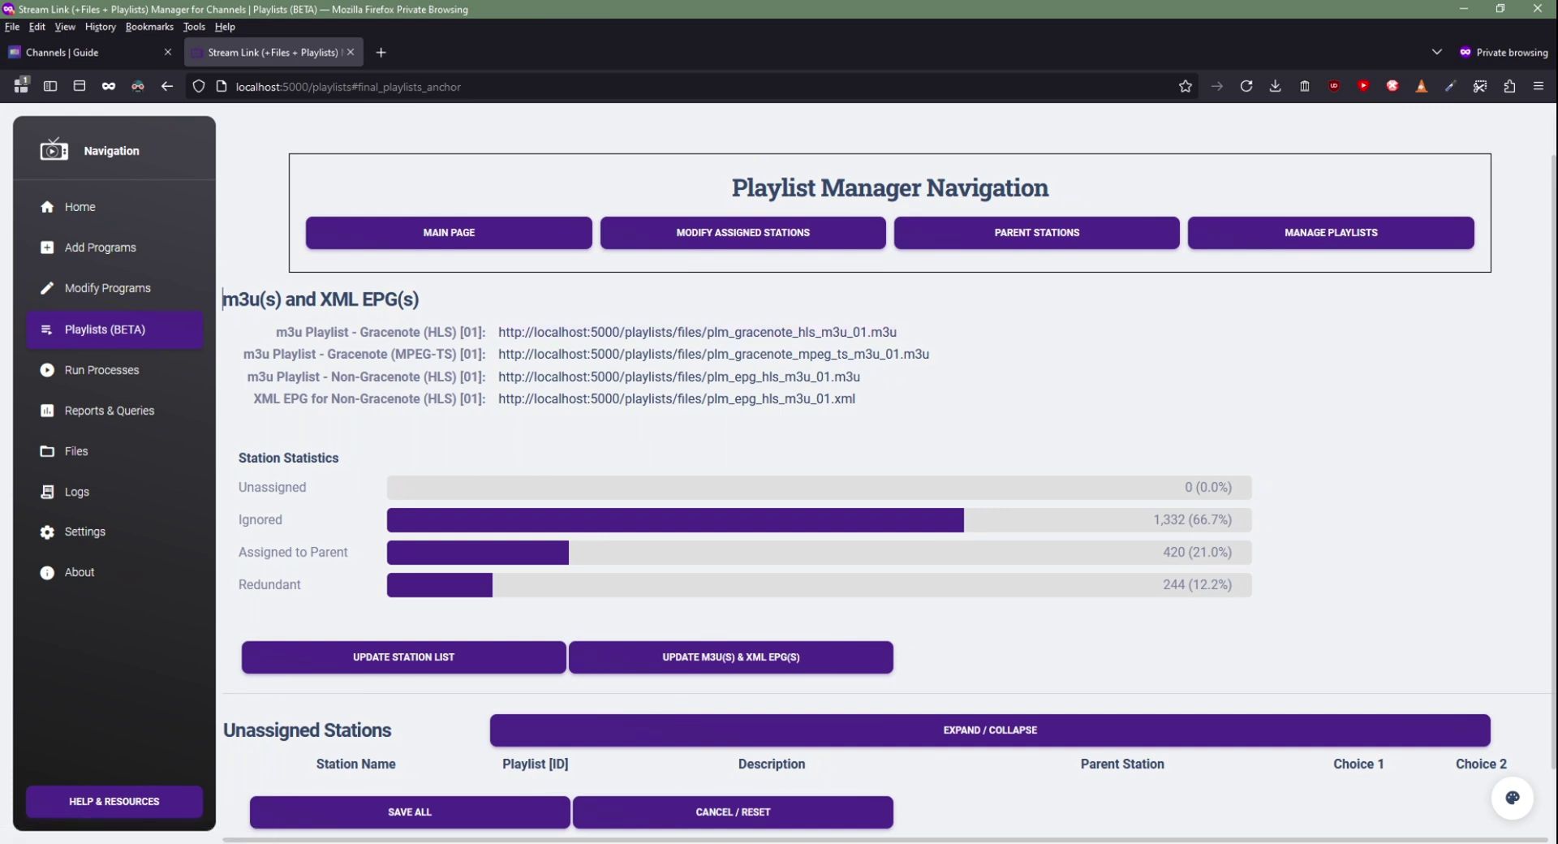
- Examine the Gracenote and Non-Gracenote output labels and open plm_gracenote_hls_m3u_01.m3u in TextPad
left_click_drag(360, 331, 420, 331)
left_click_drag(331, 376, 394, 353)
left_click(410, 398)
left_click(420, 399)
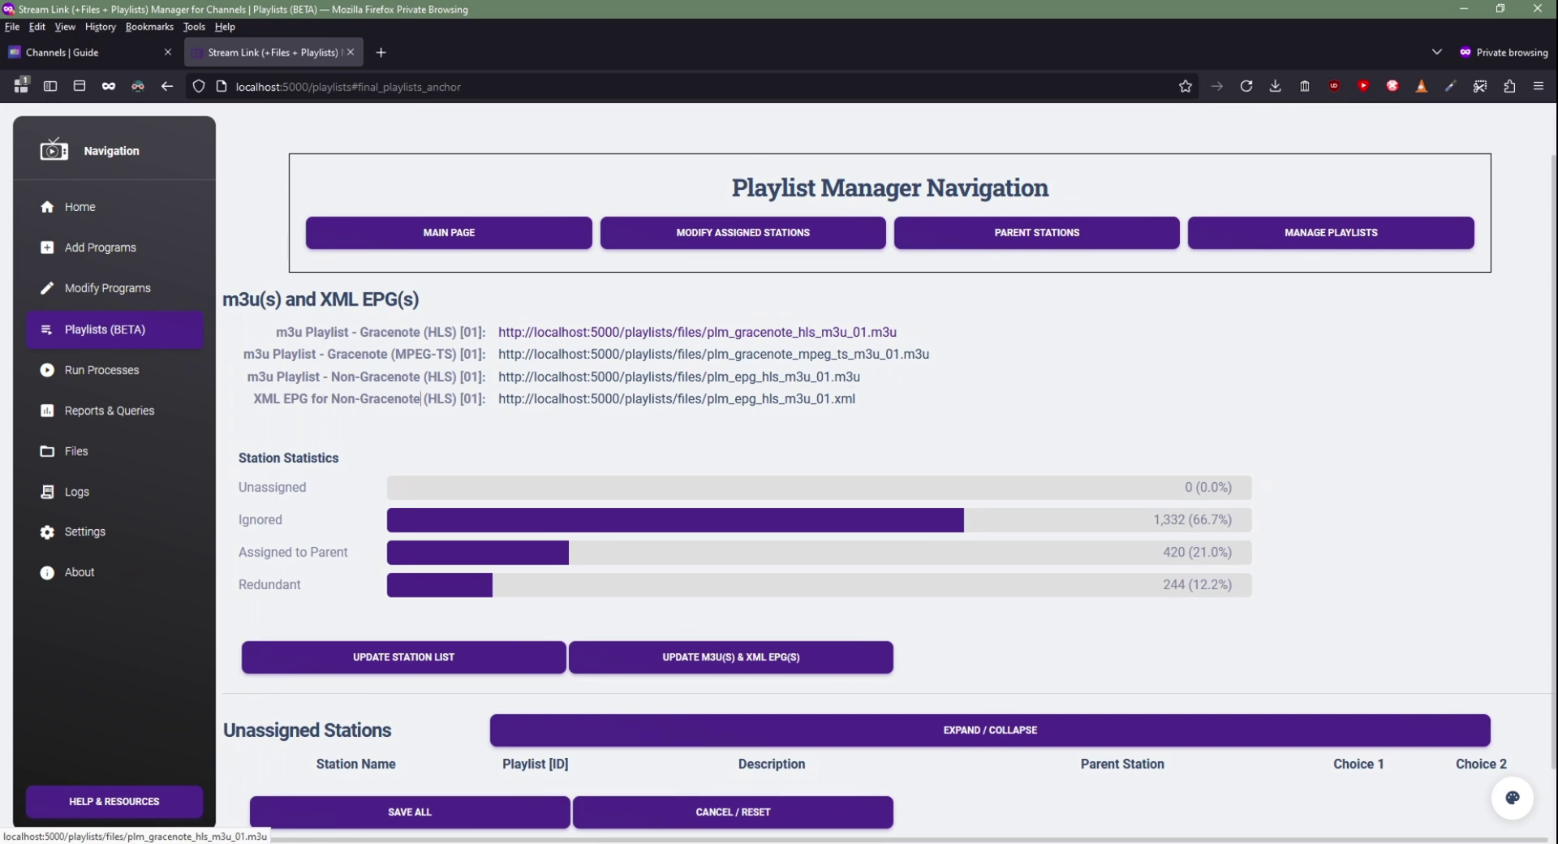
left_click(698, 332)
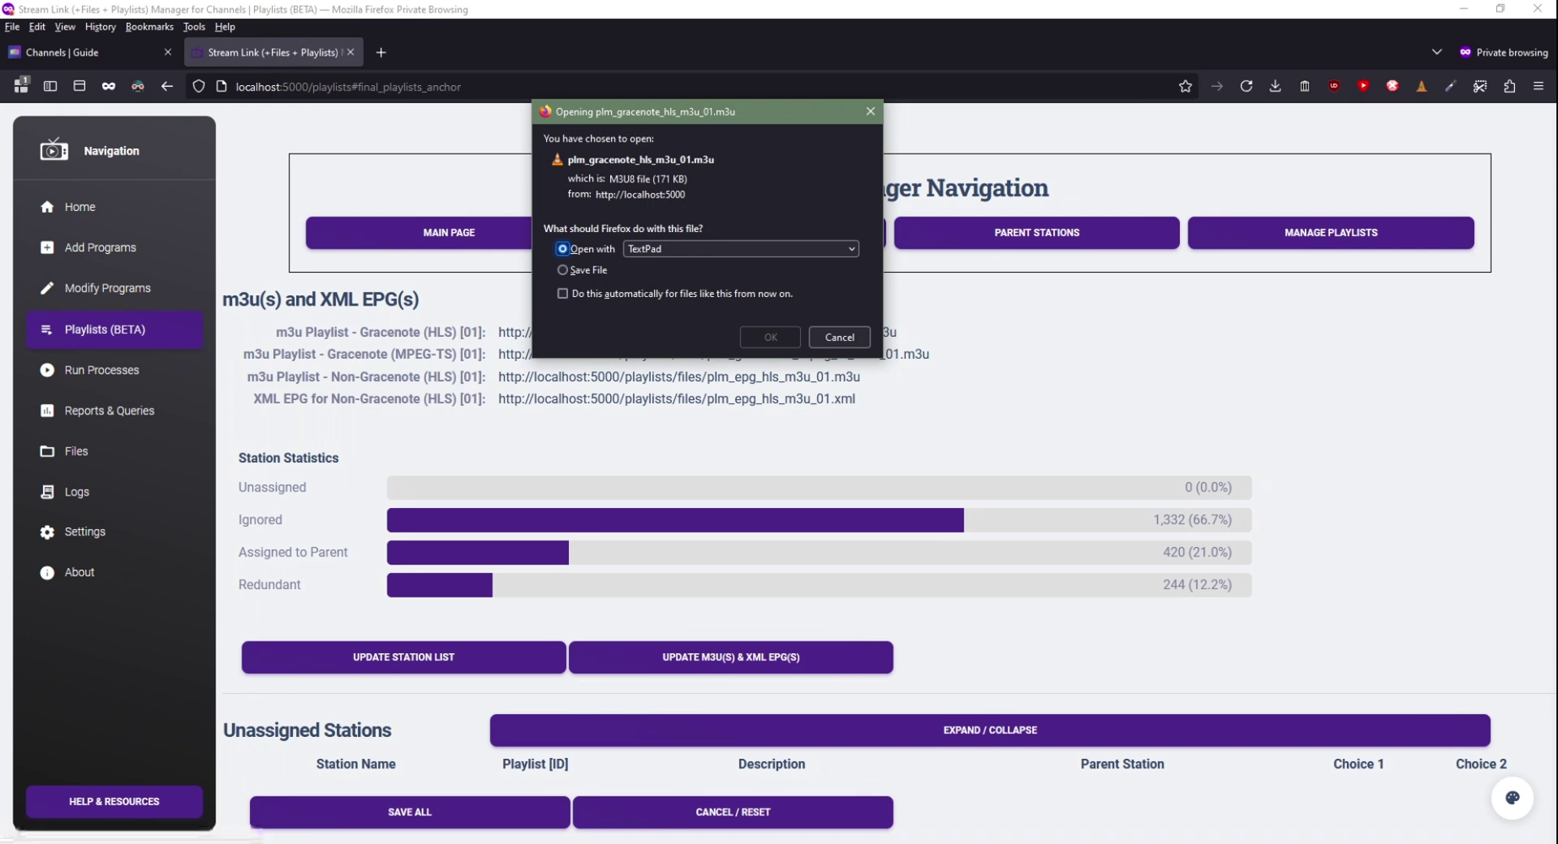
left_click(770, 337)
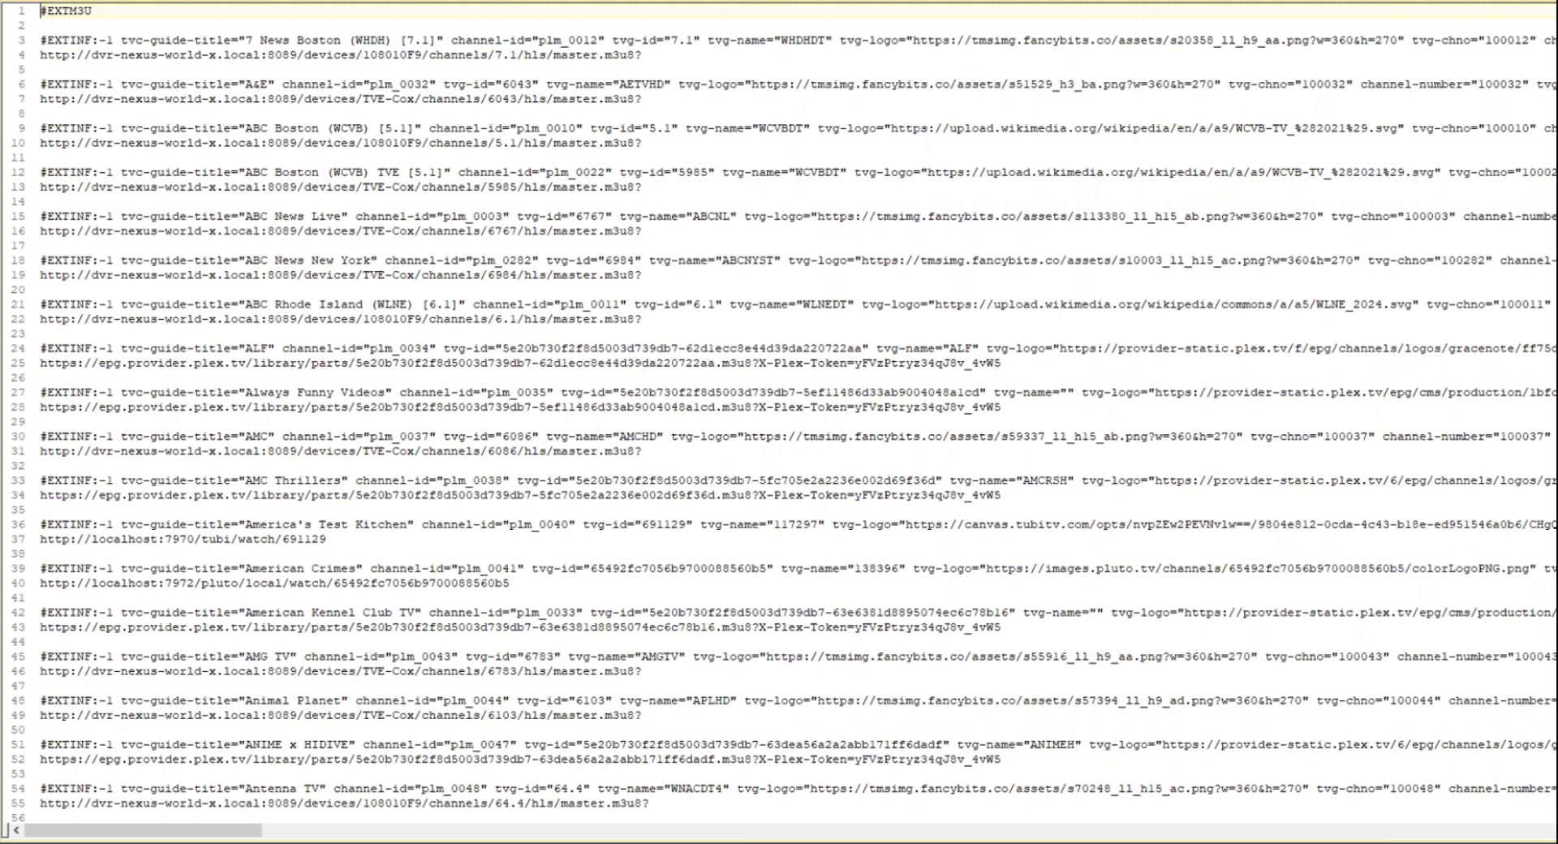
- In the Gracenote HLS m3u file, examine the ABC Boston (WCVB) entry and locate the Court TV entry
left_click_drag(238, 128, 371, 128)
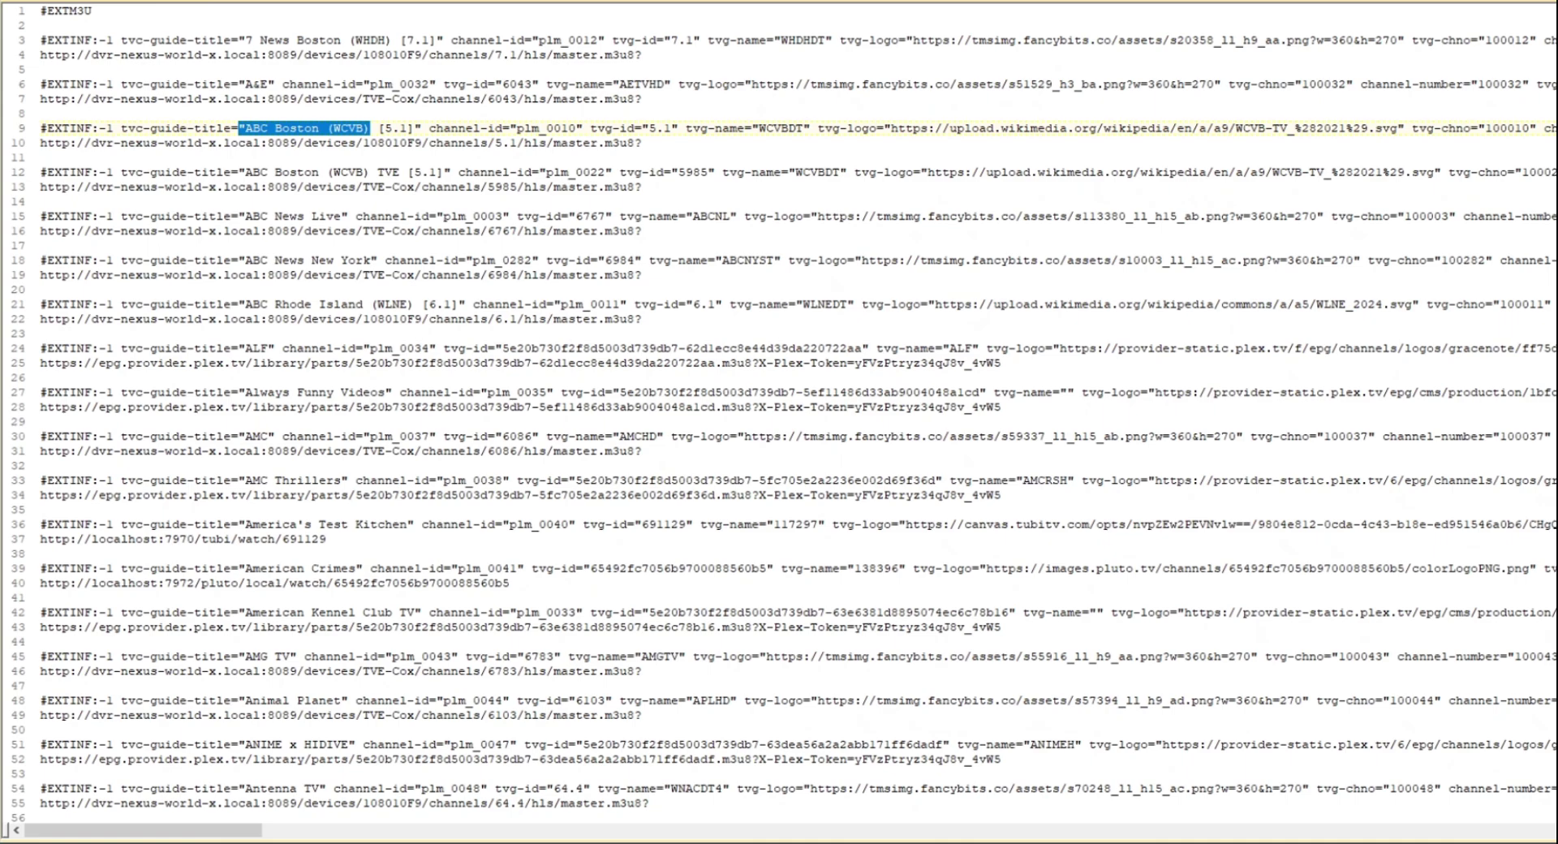
scroll(779, 414, "down", 20)
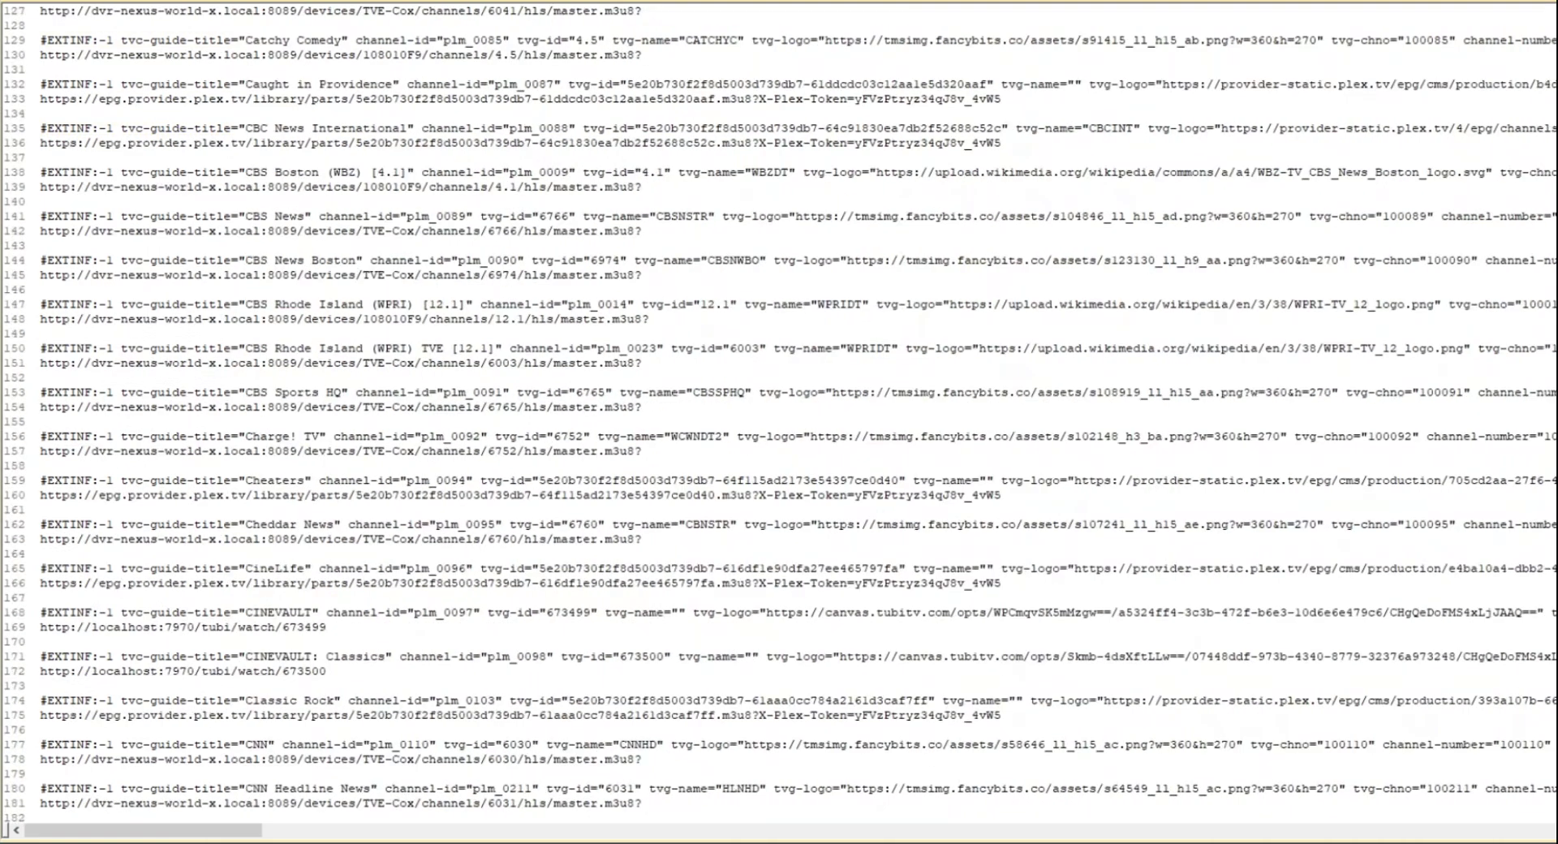
scroll(779, 414, "down", 2)
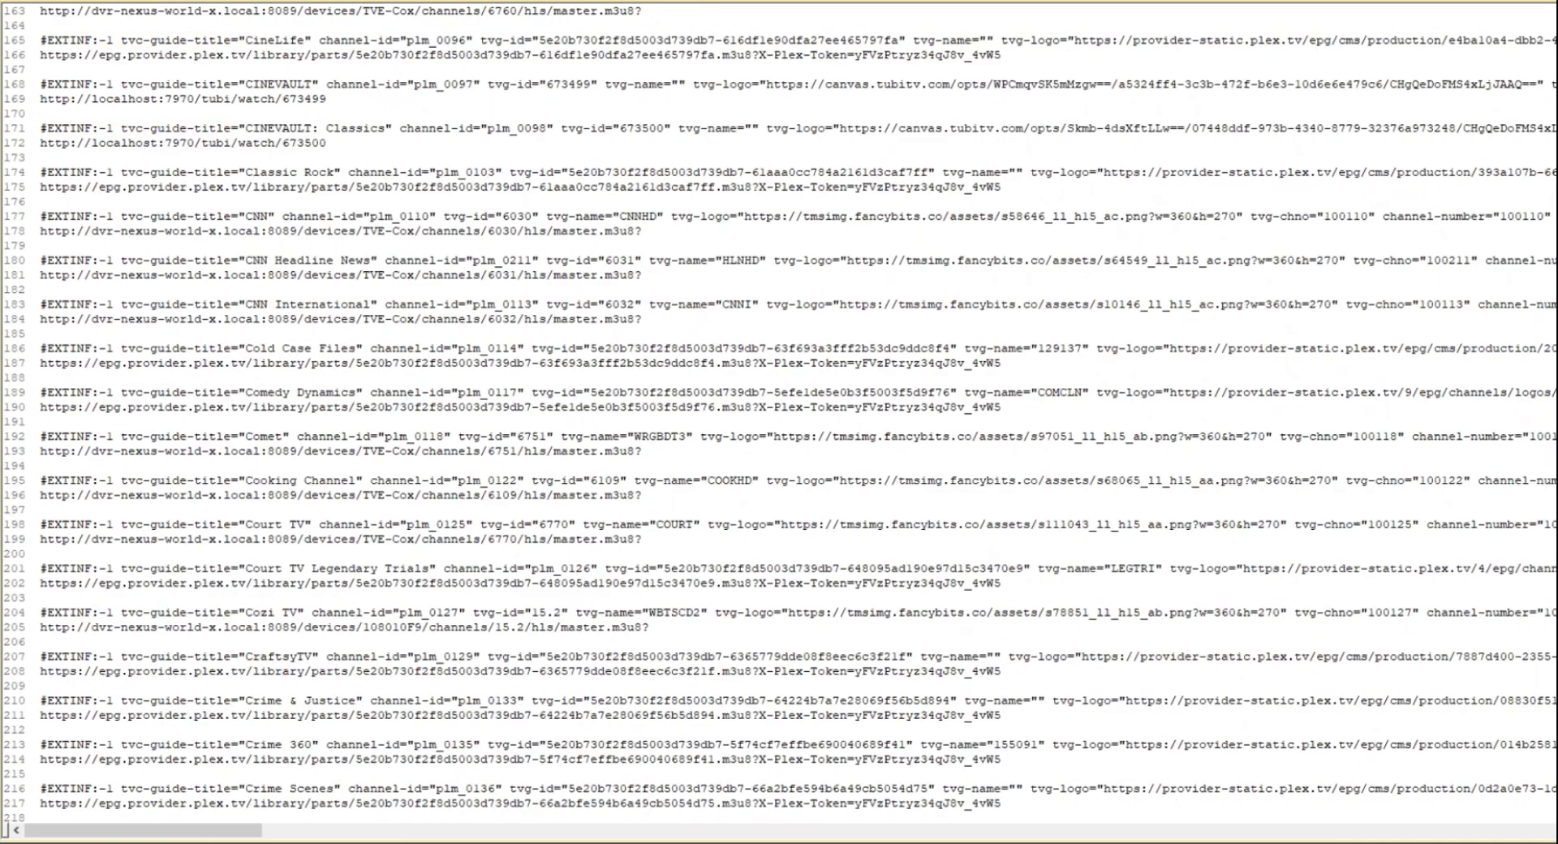
left_click_drag(245, 524, 307, 524)
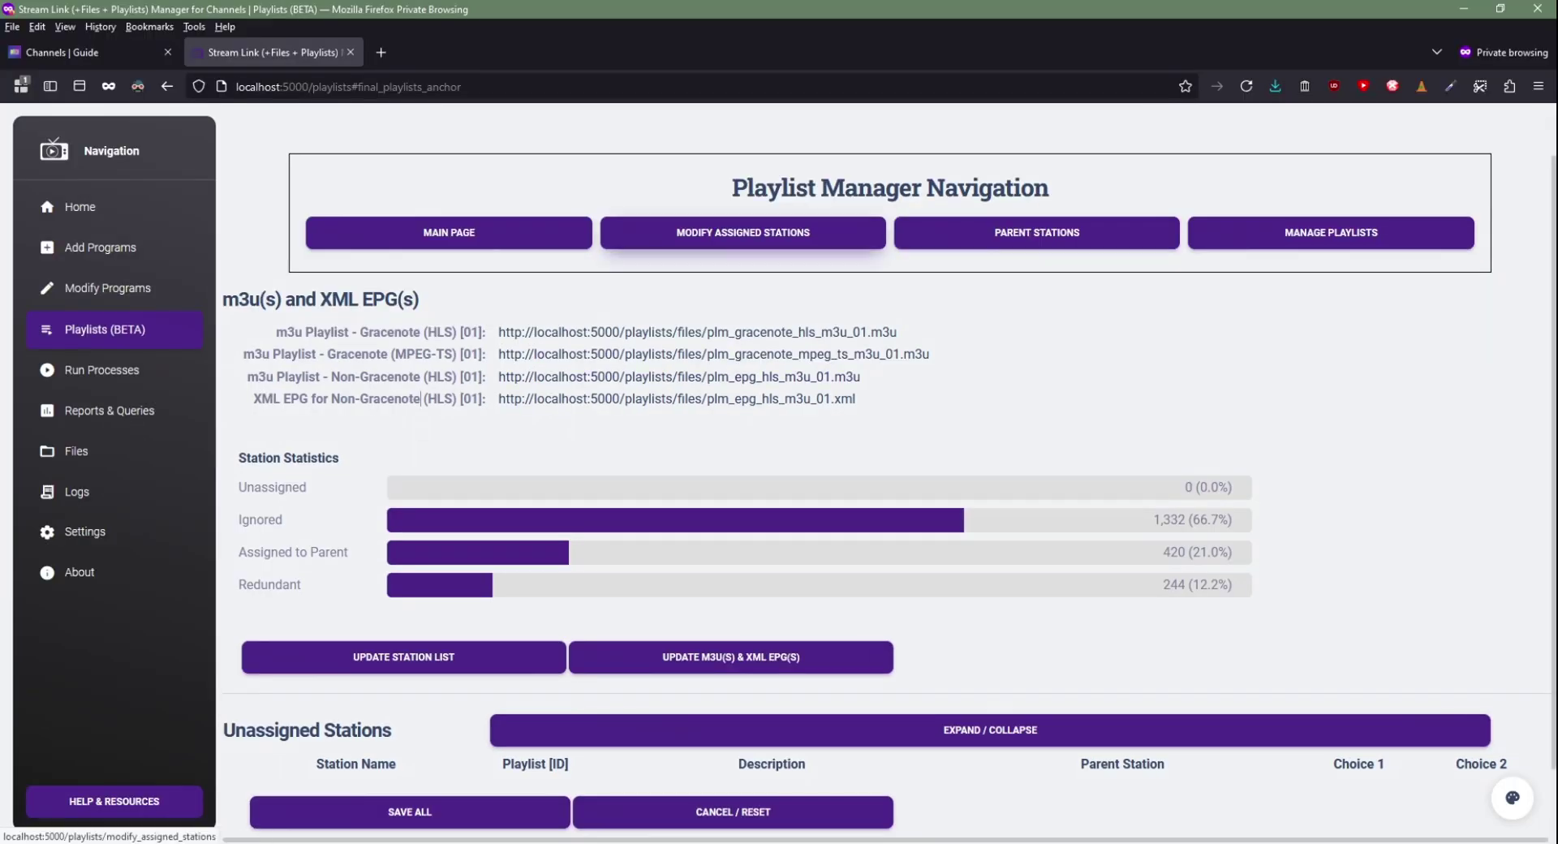
- Among the modifiable assigned stations, examine the entries whose parent is Court TV, including COURTTV from Channels (TVE)
left_click(743, 232)
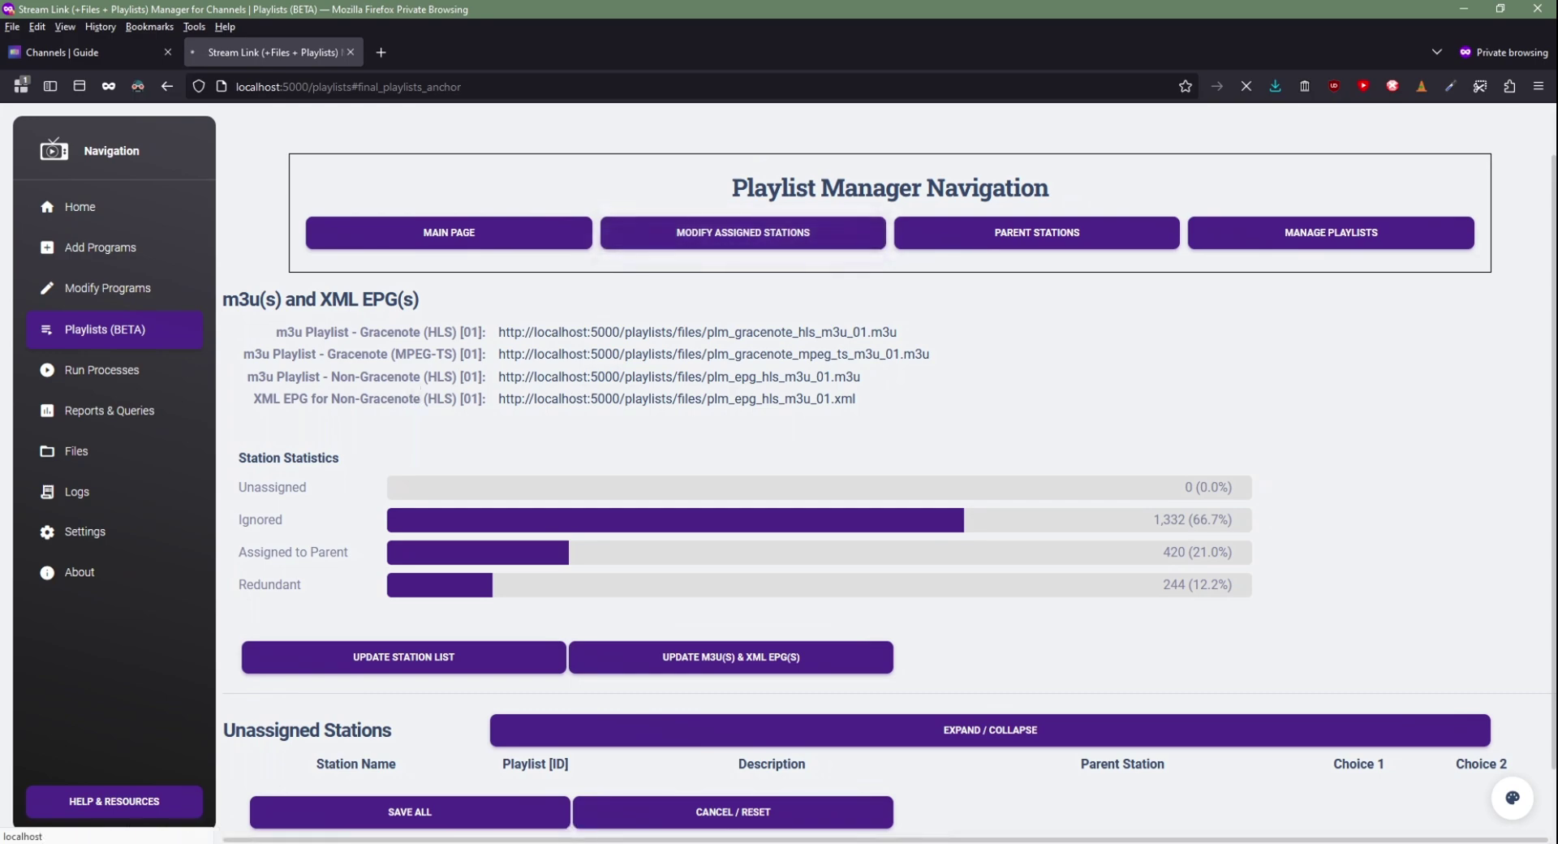
scroll(420, 399, "down", 20)
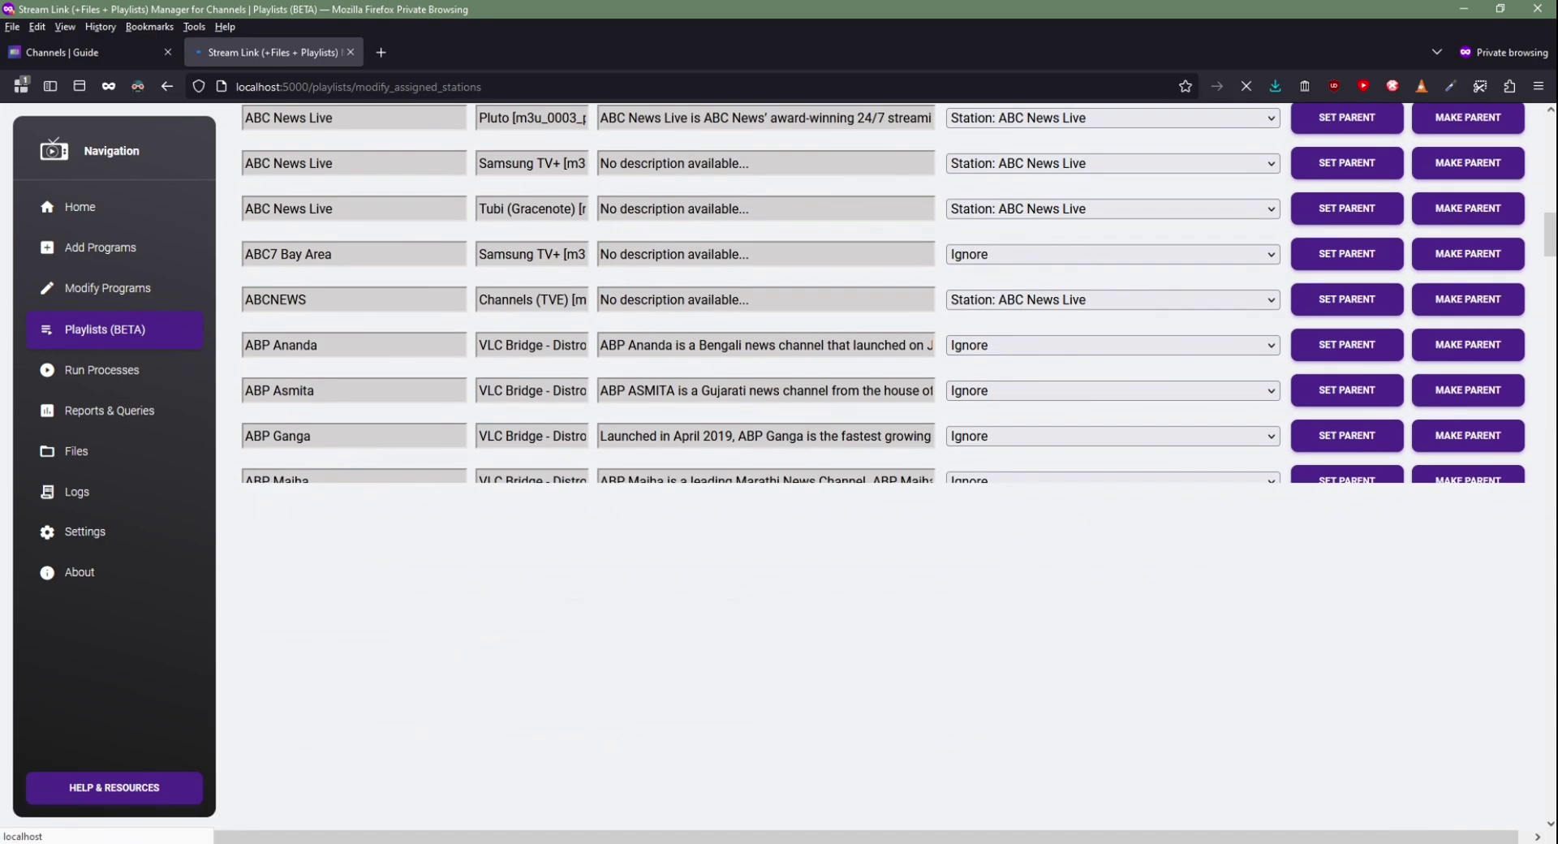
scroll(779, 467, "down", 20)
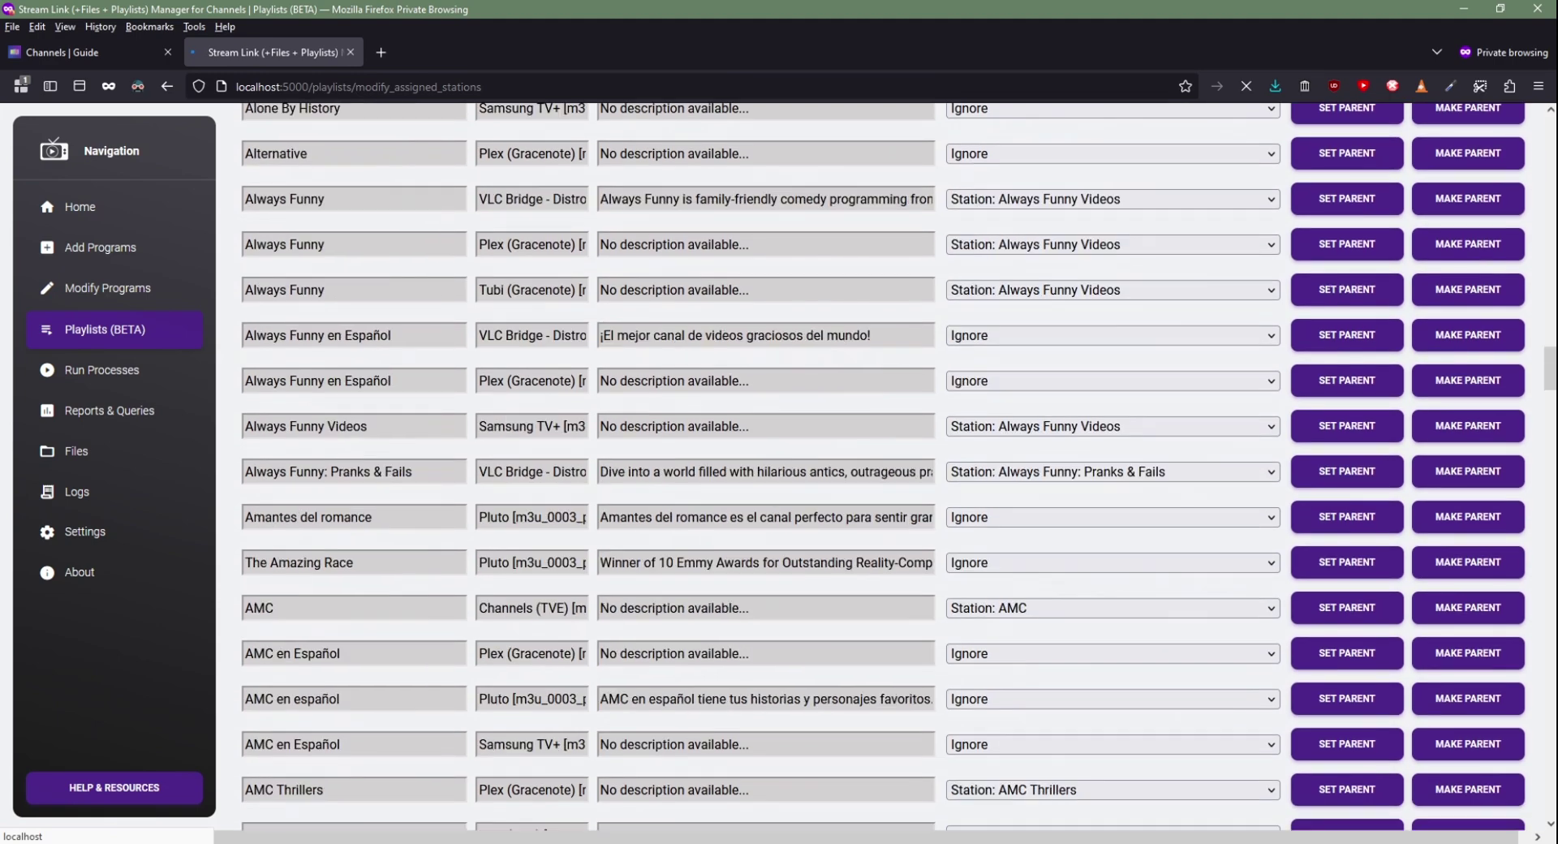
scroll(884, 467, "down", 5)
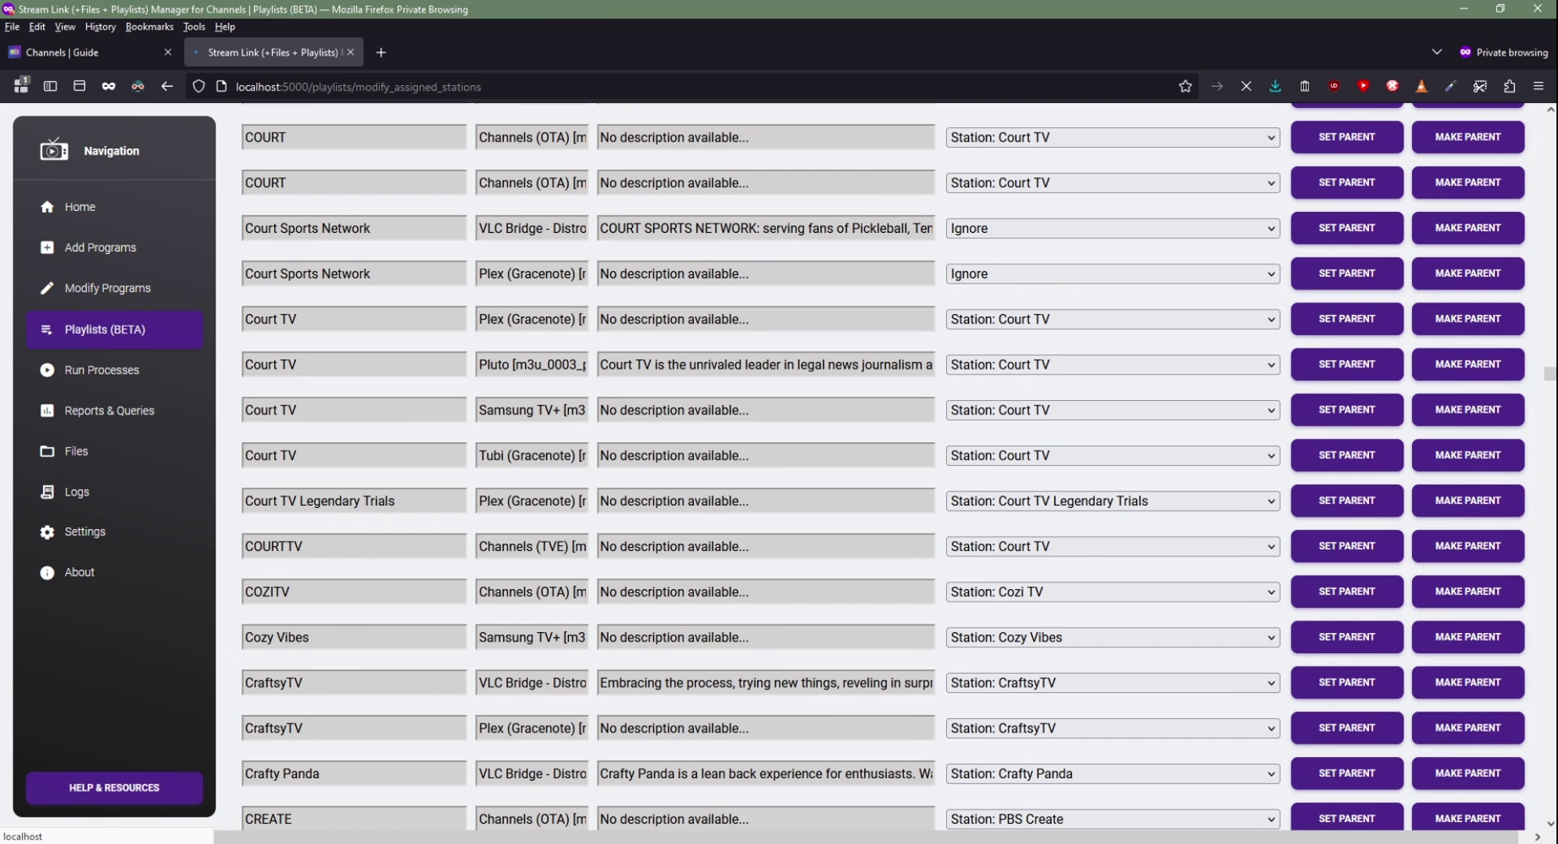
double_click(274, 546)
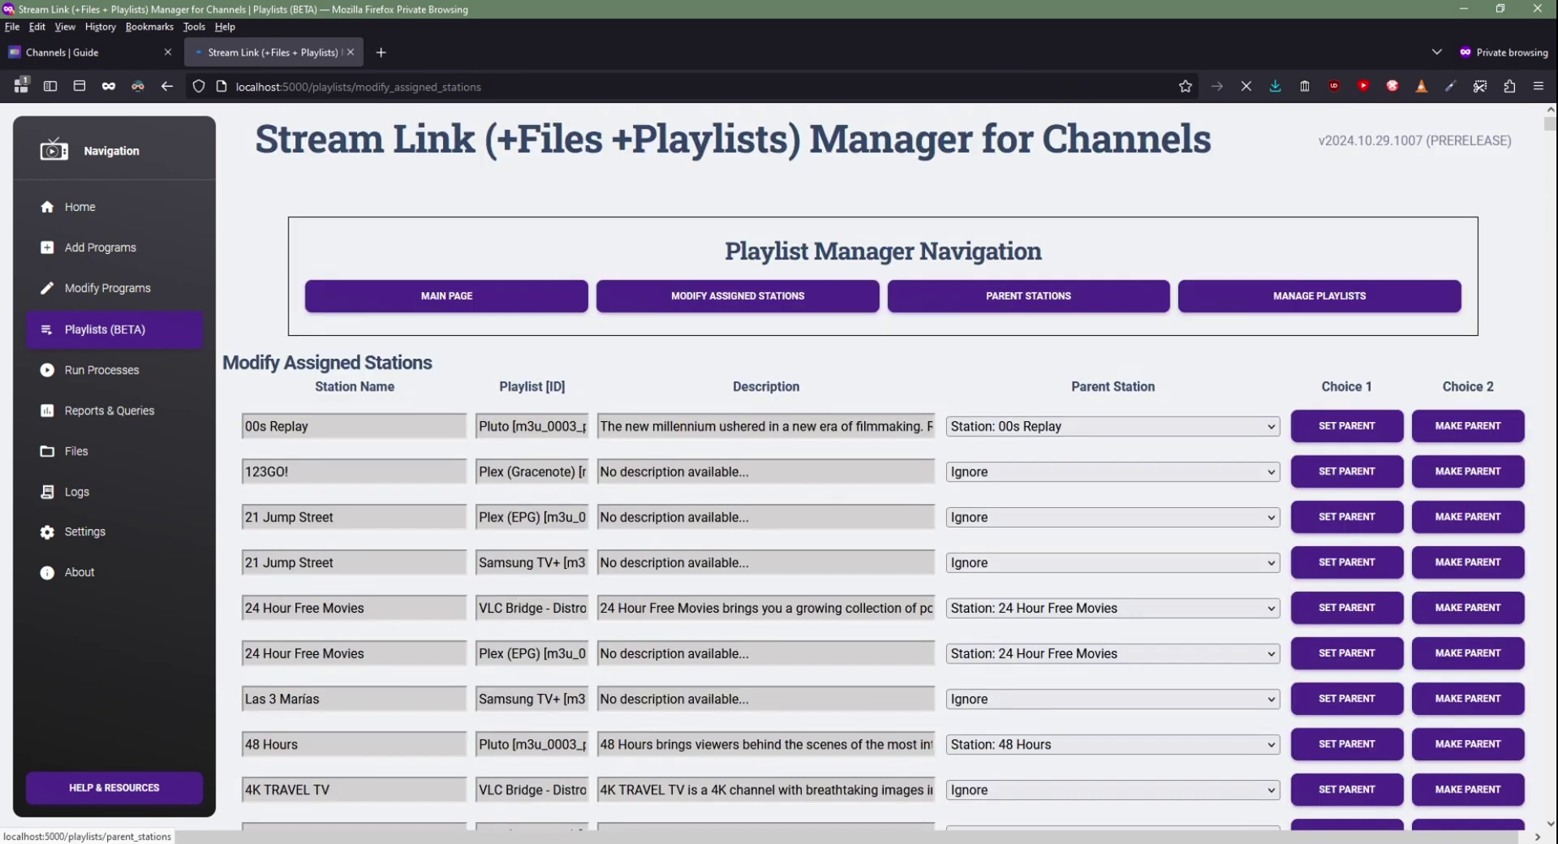
- In the parent stations list, check which preferred playlist is set for Court TV
left_click(1028, 295)
scroll(1028, 295, "down", 5)
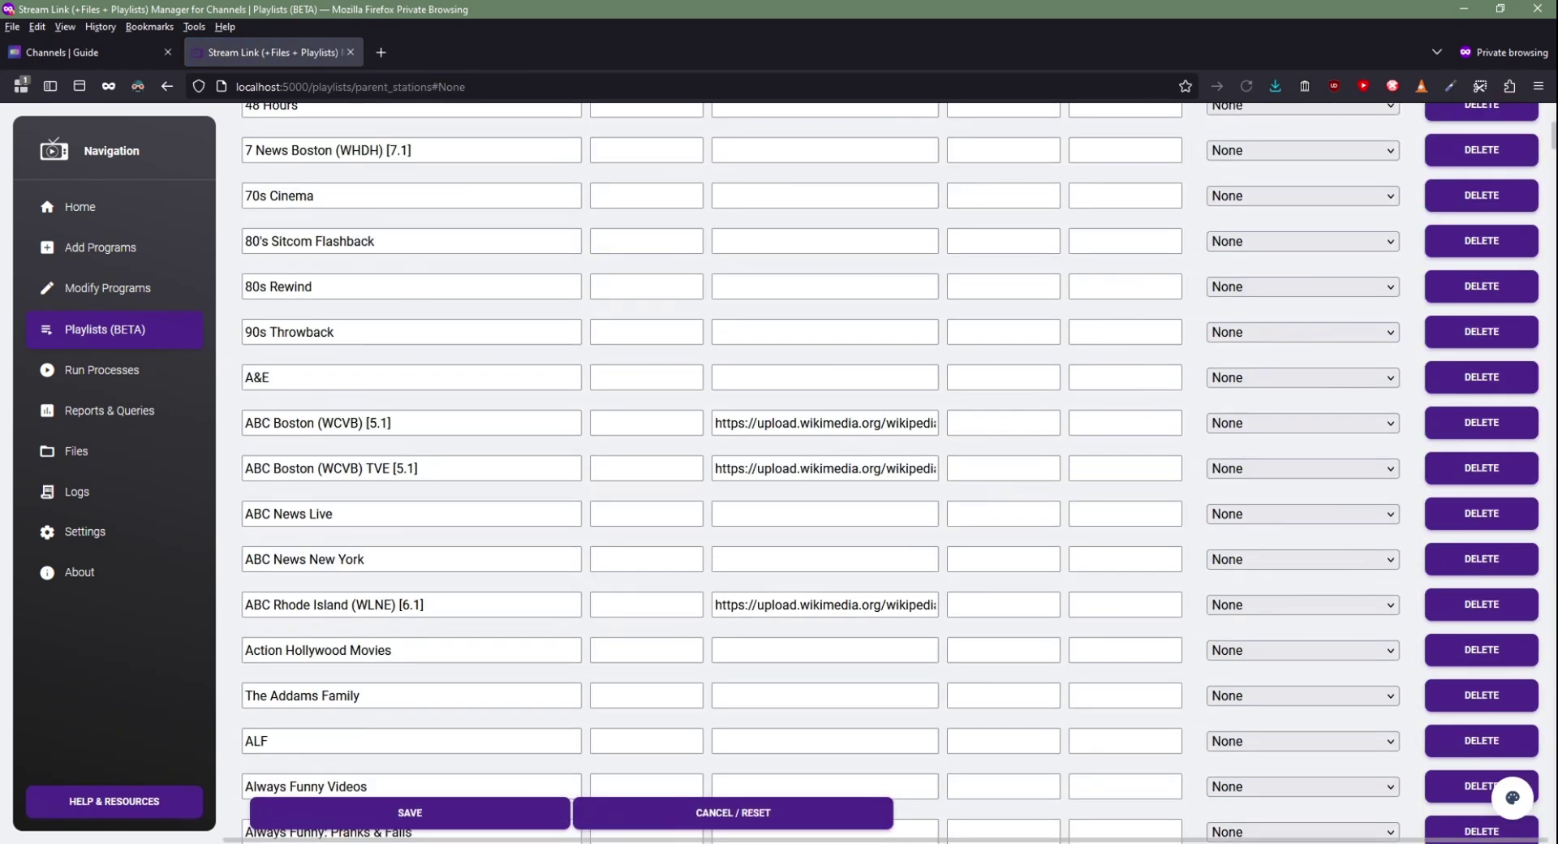
scroll(1028, 295, "down", 5)
scroll(898, 473, "down", 20)
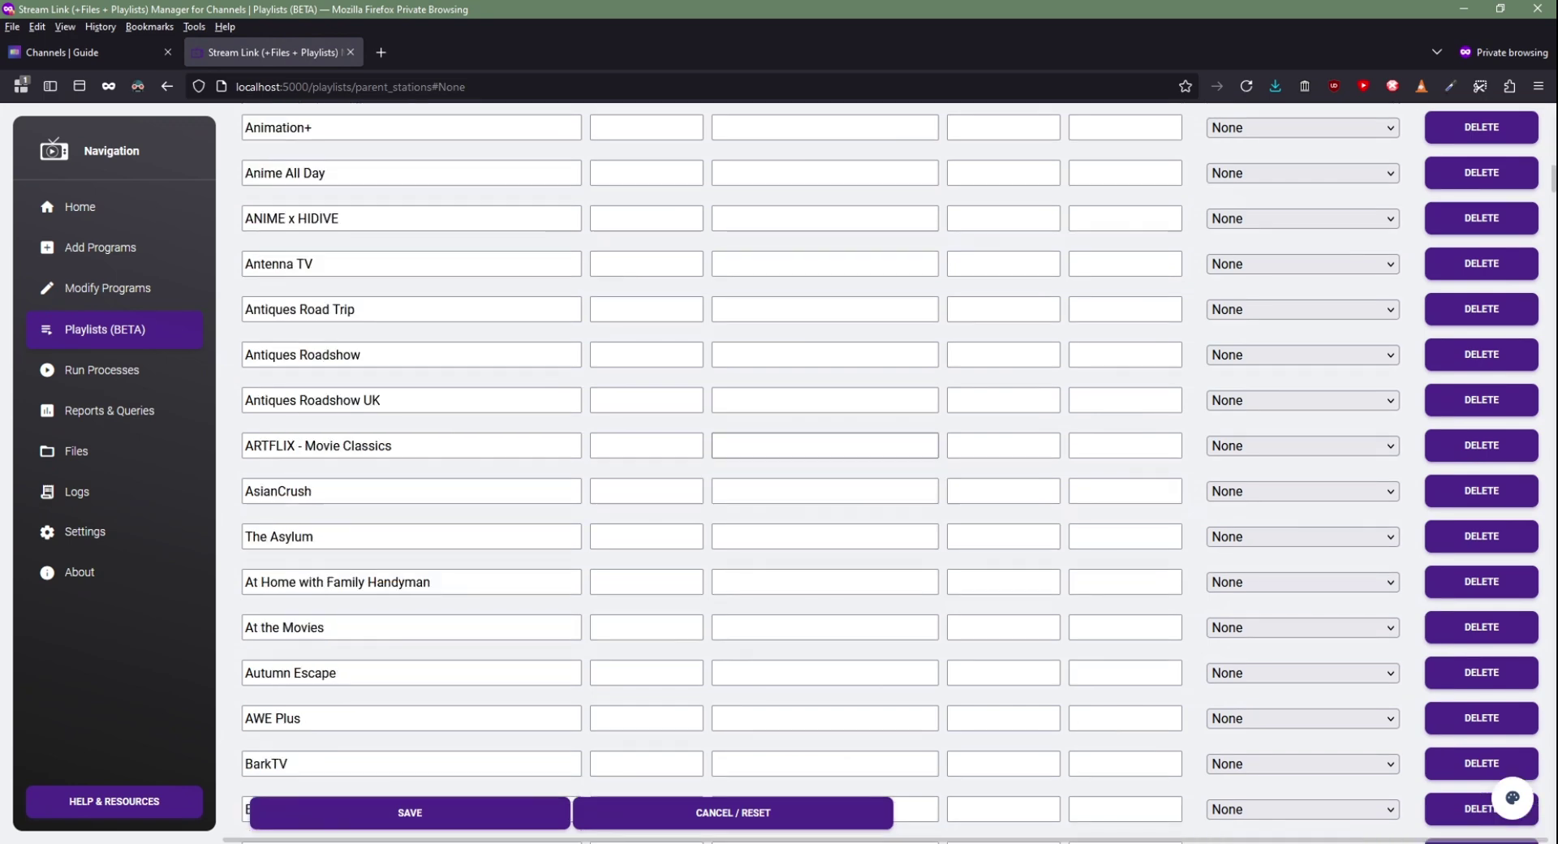
scroll(899, 473, "down", 20)
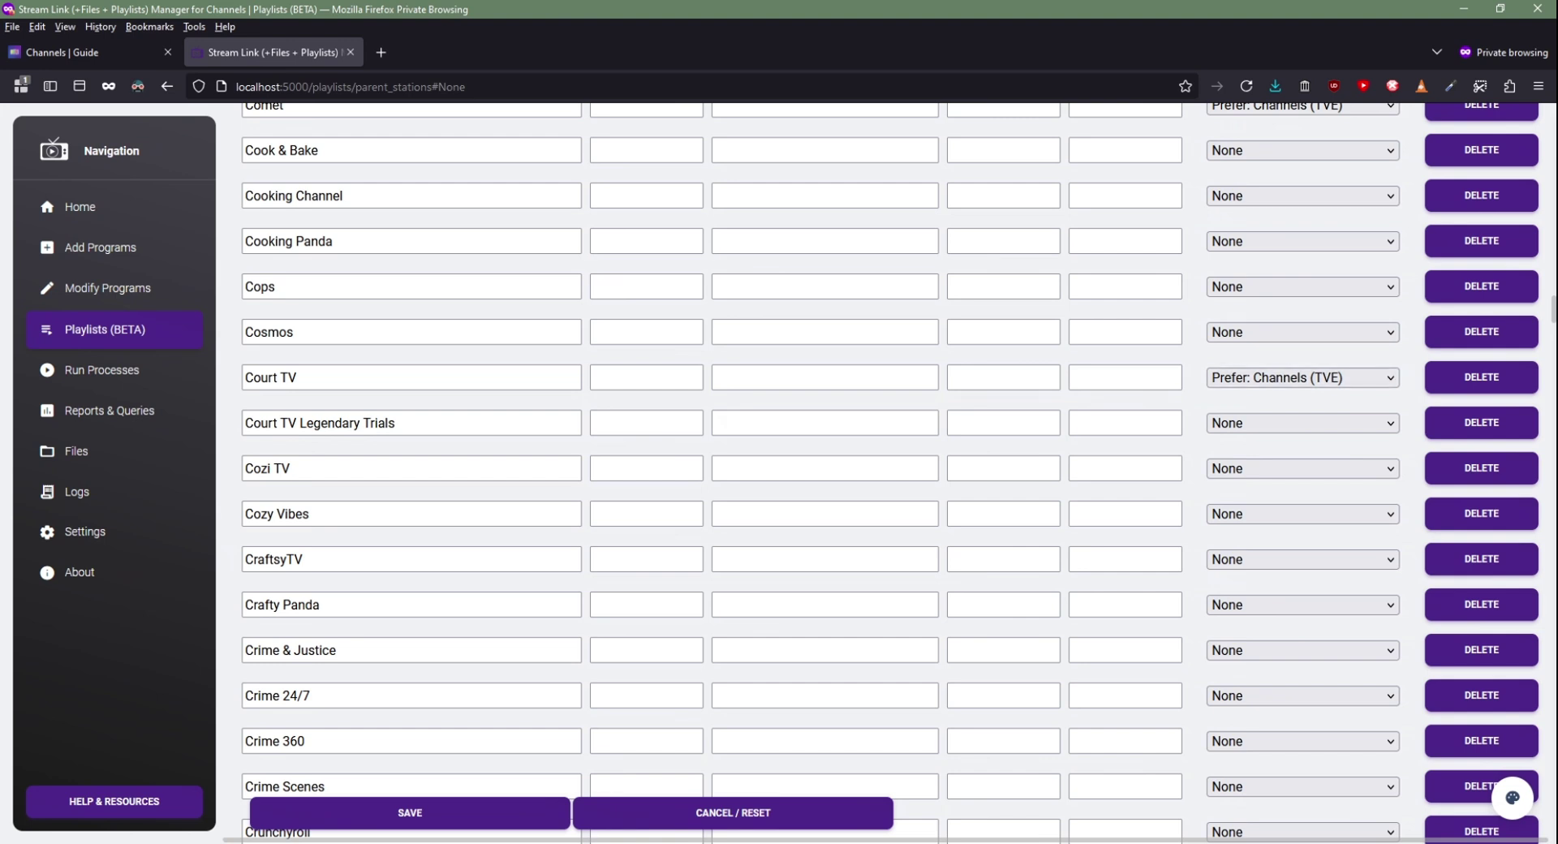
- Review the playlist priority order on the playlist management page, ending on the Playlist Manager main page
scroll(893, 473, "up", 20)
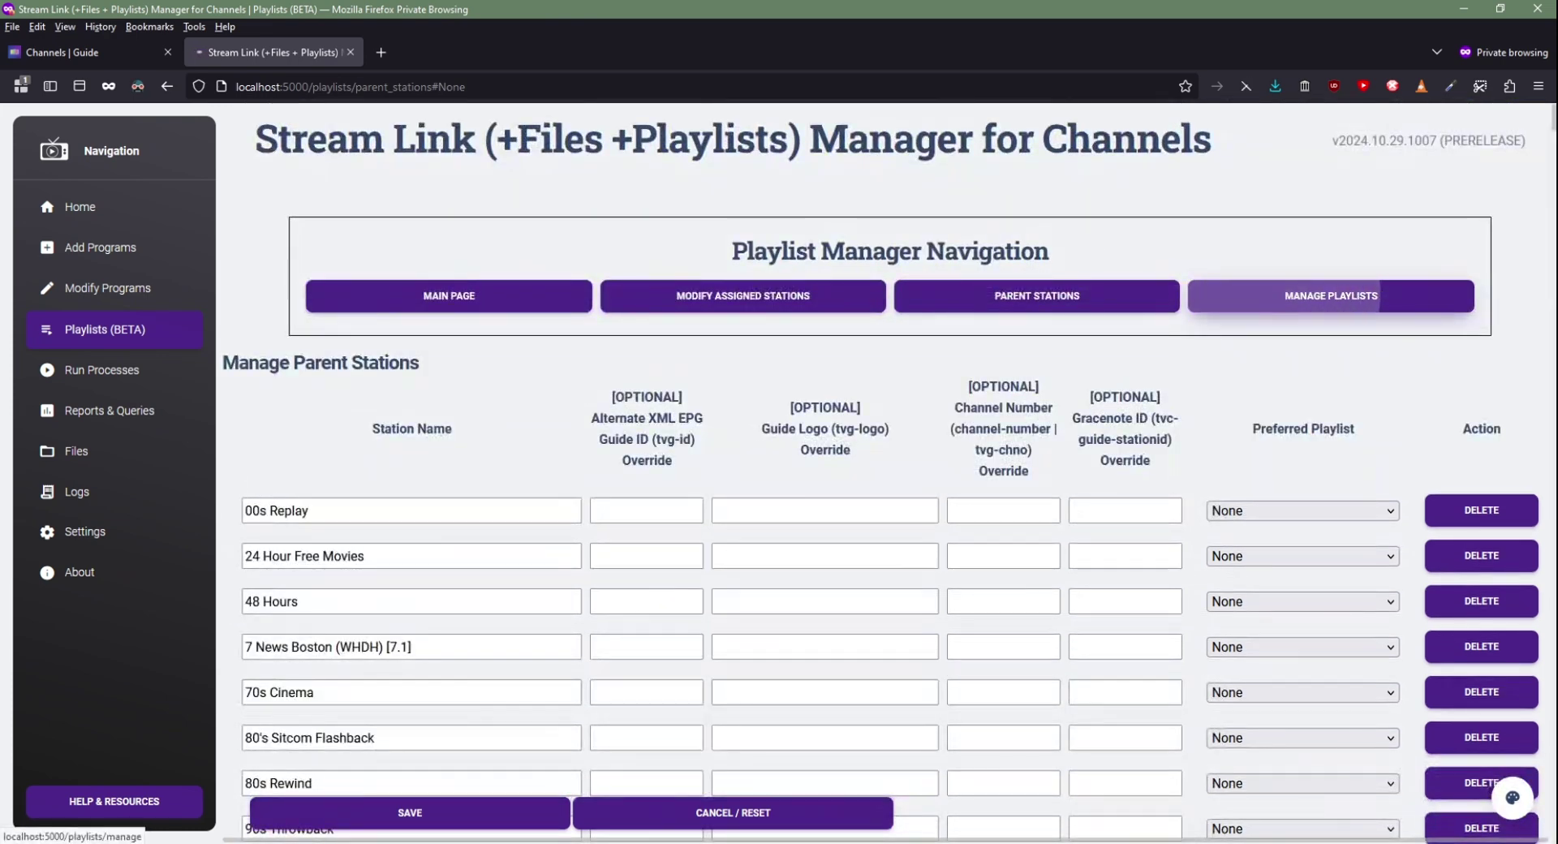
left_click(1331, 296)
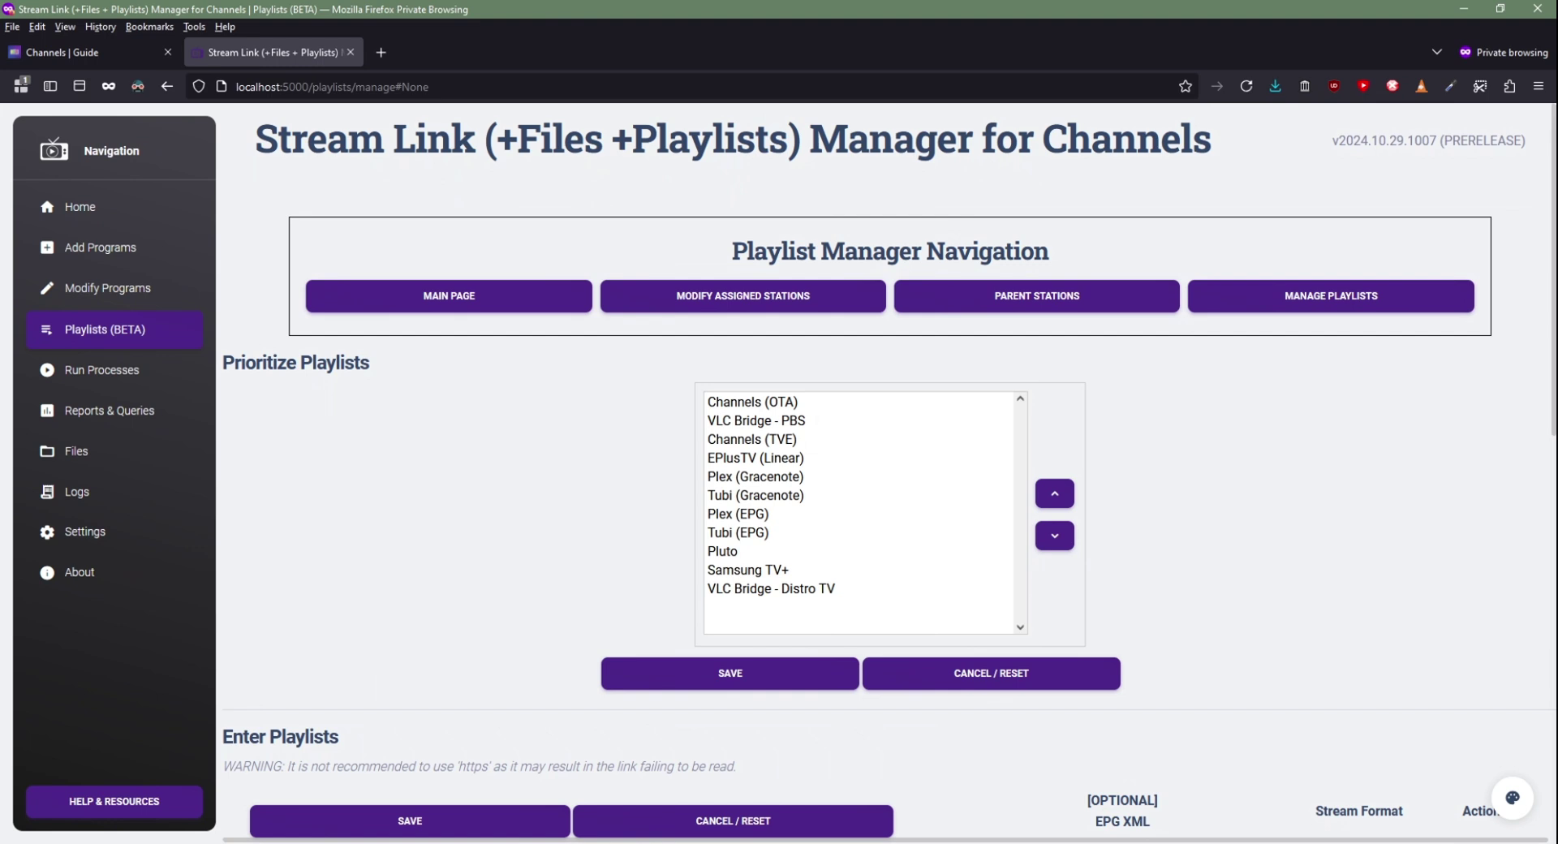
left_click(449, 296)
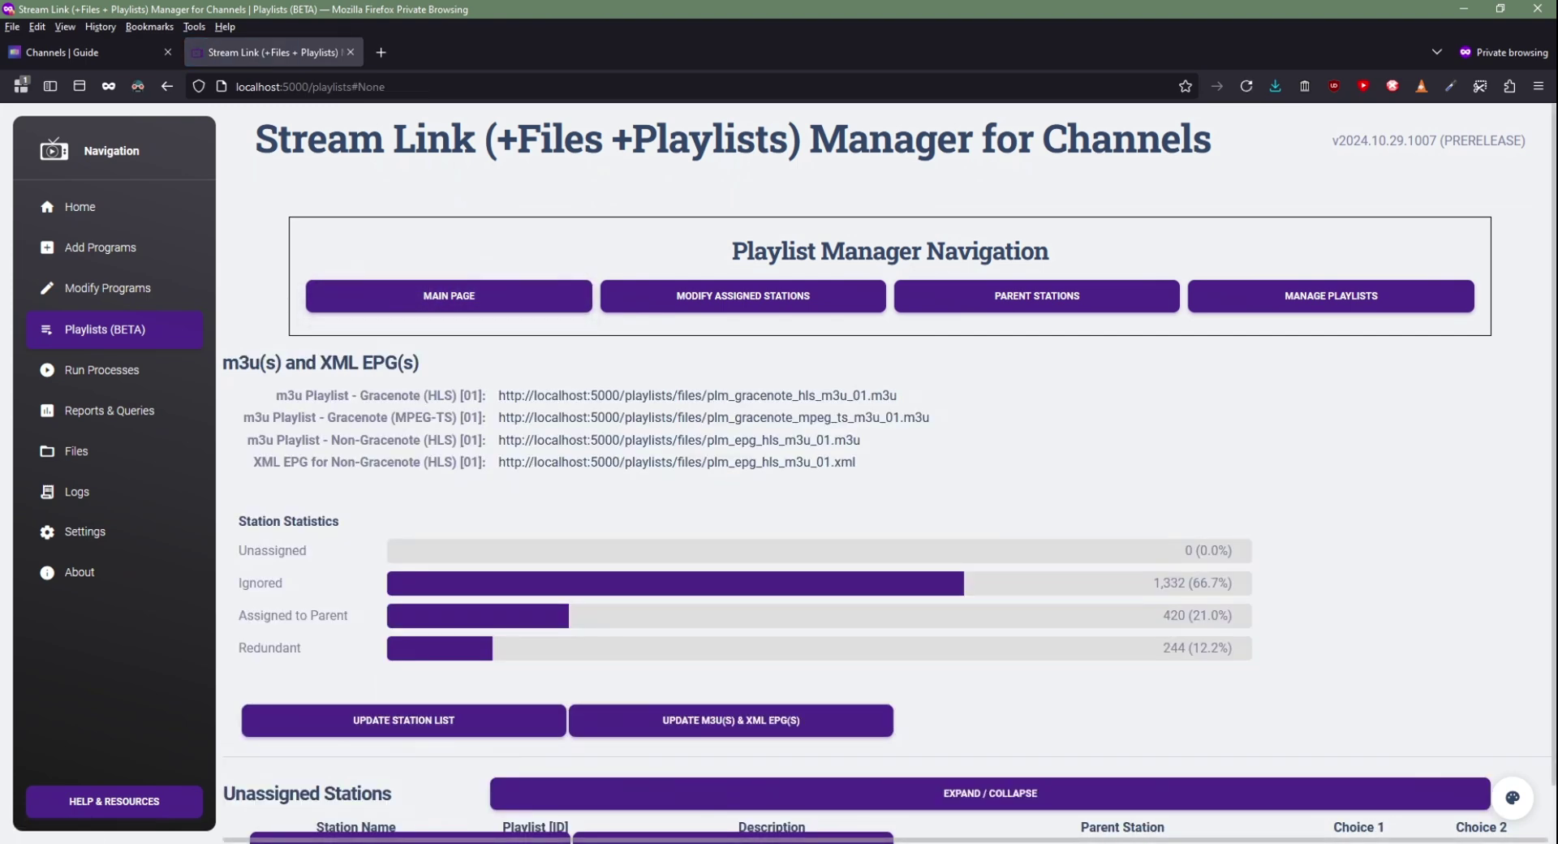
- Switch to the Channels DVR page and examine the Gracenote and Non-Gracenote PLM entries among its sources
left_click(81, 52)
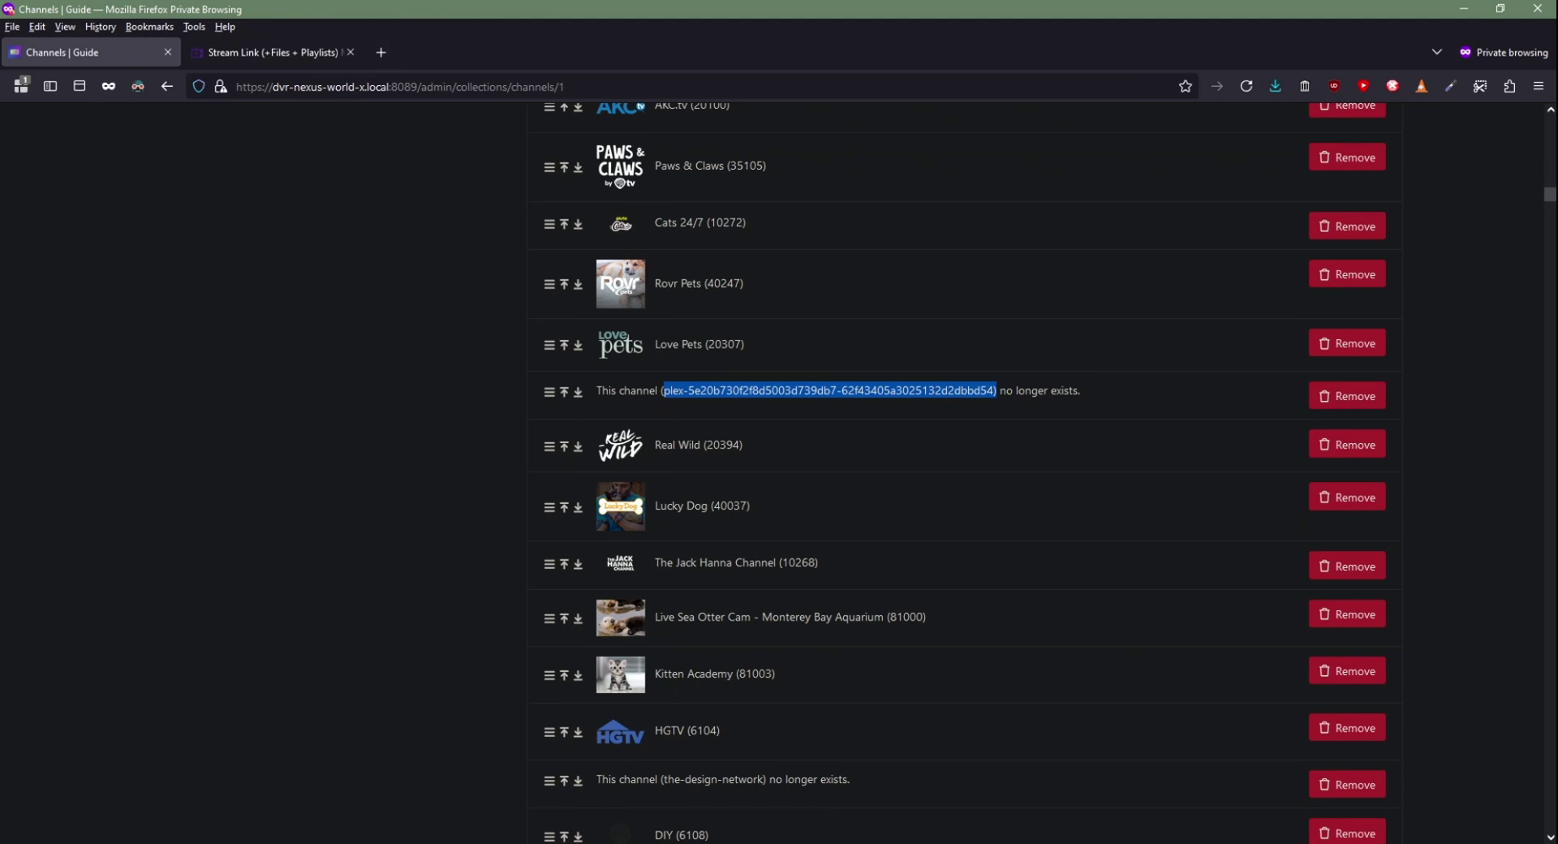
scroll(965, 471, "up", 15)
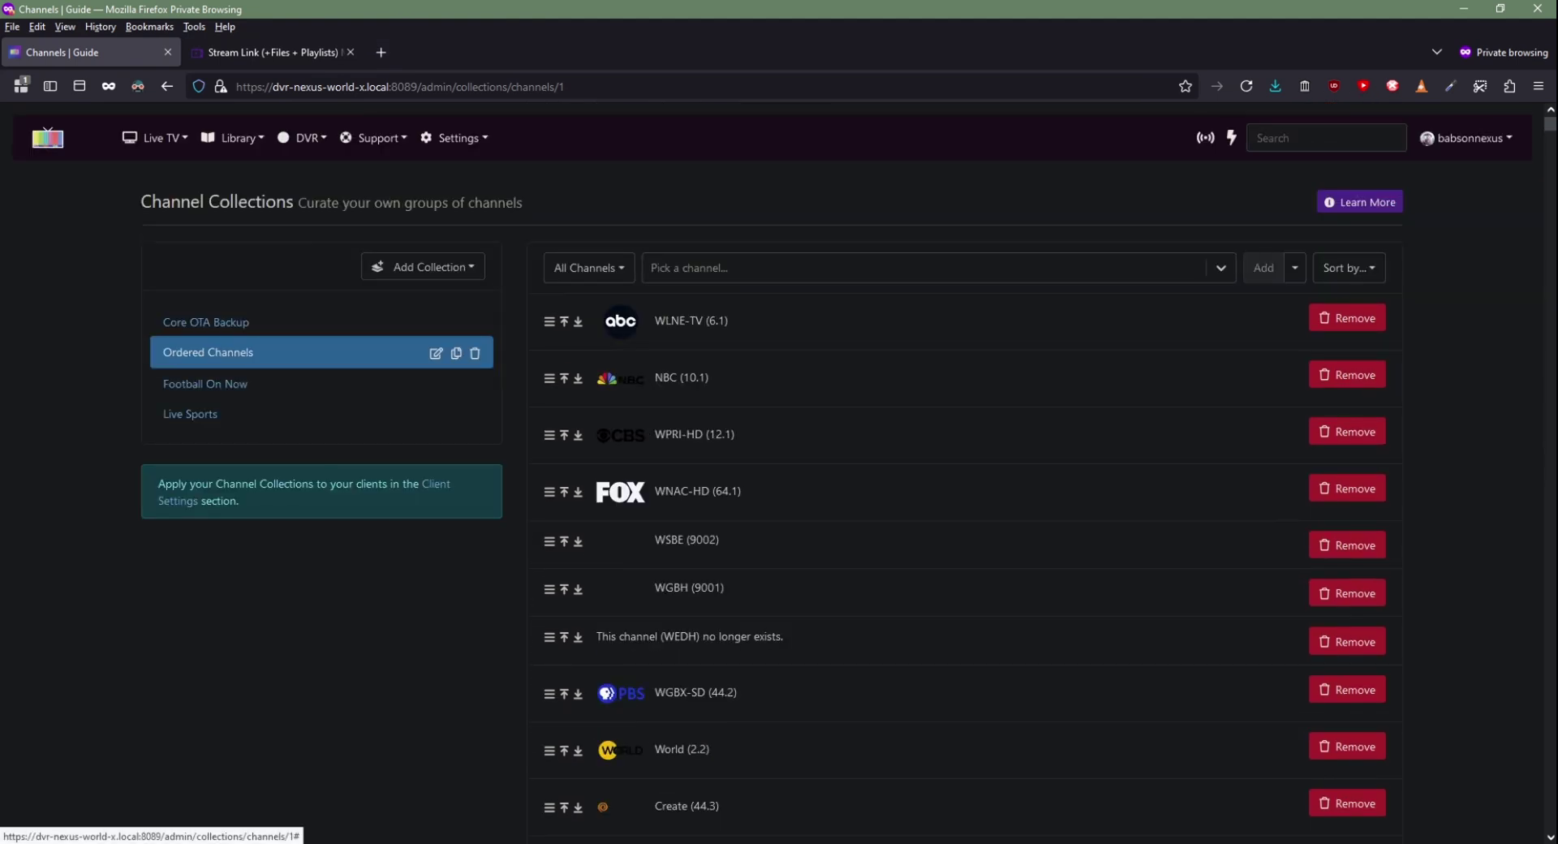
left_click(459, 138)
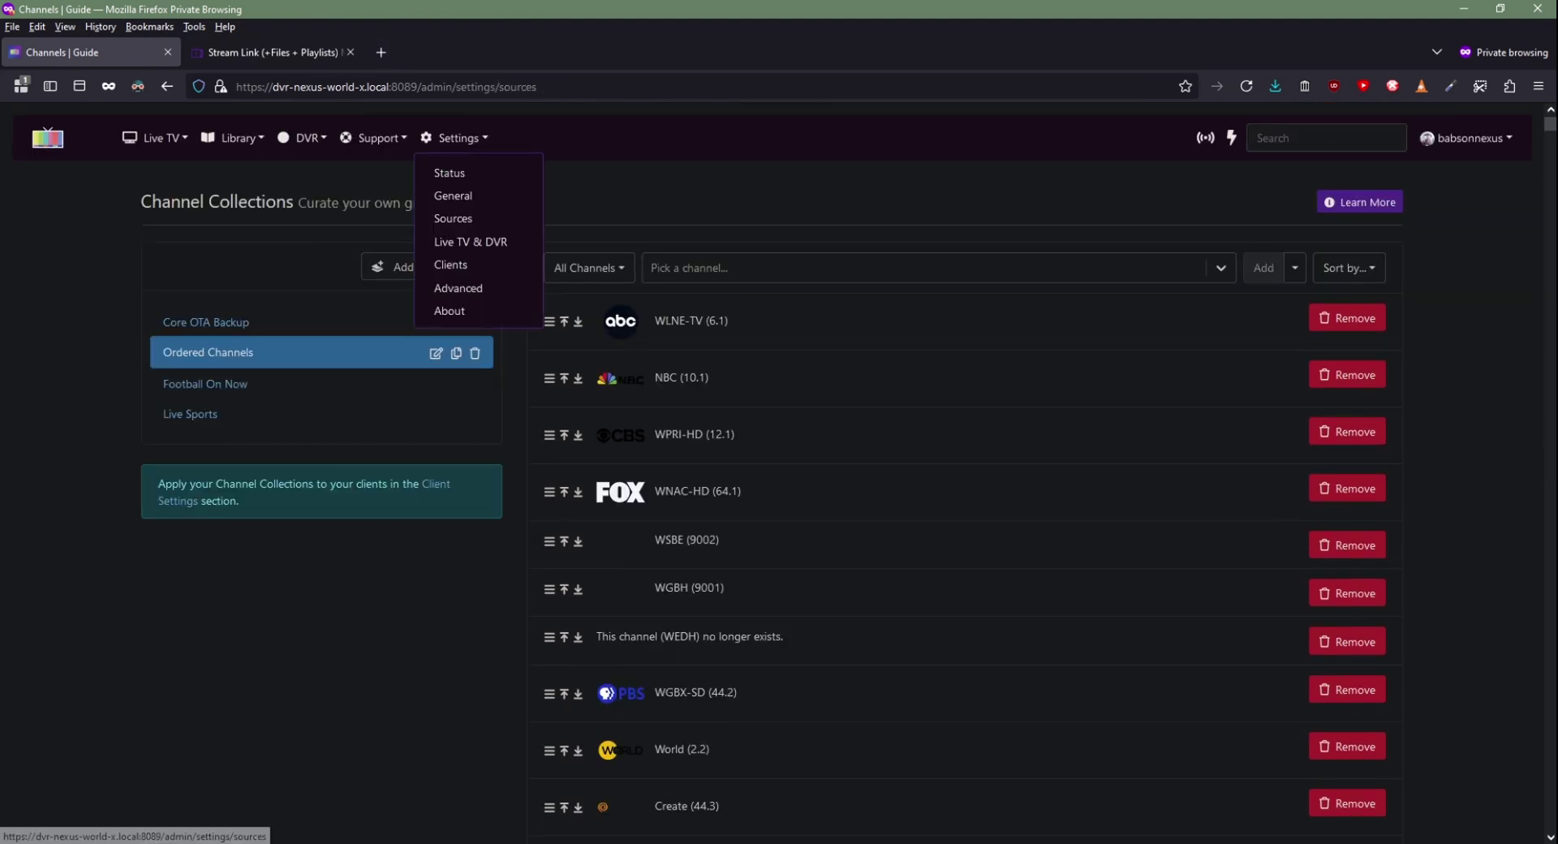
left_click(453, 218)
scroll(779, 471, "down", 9)
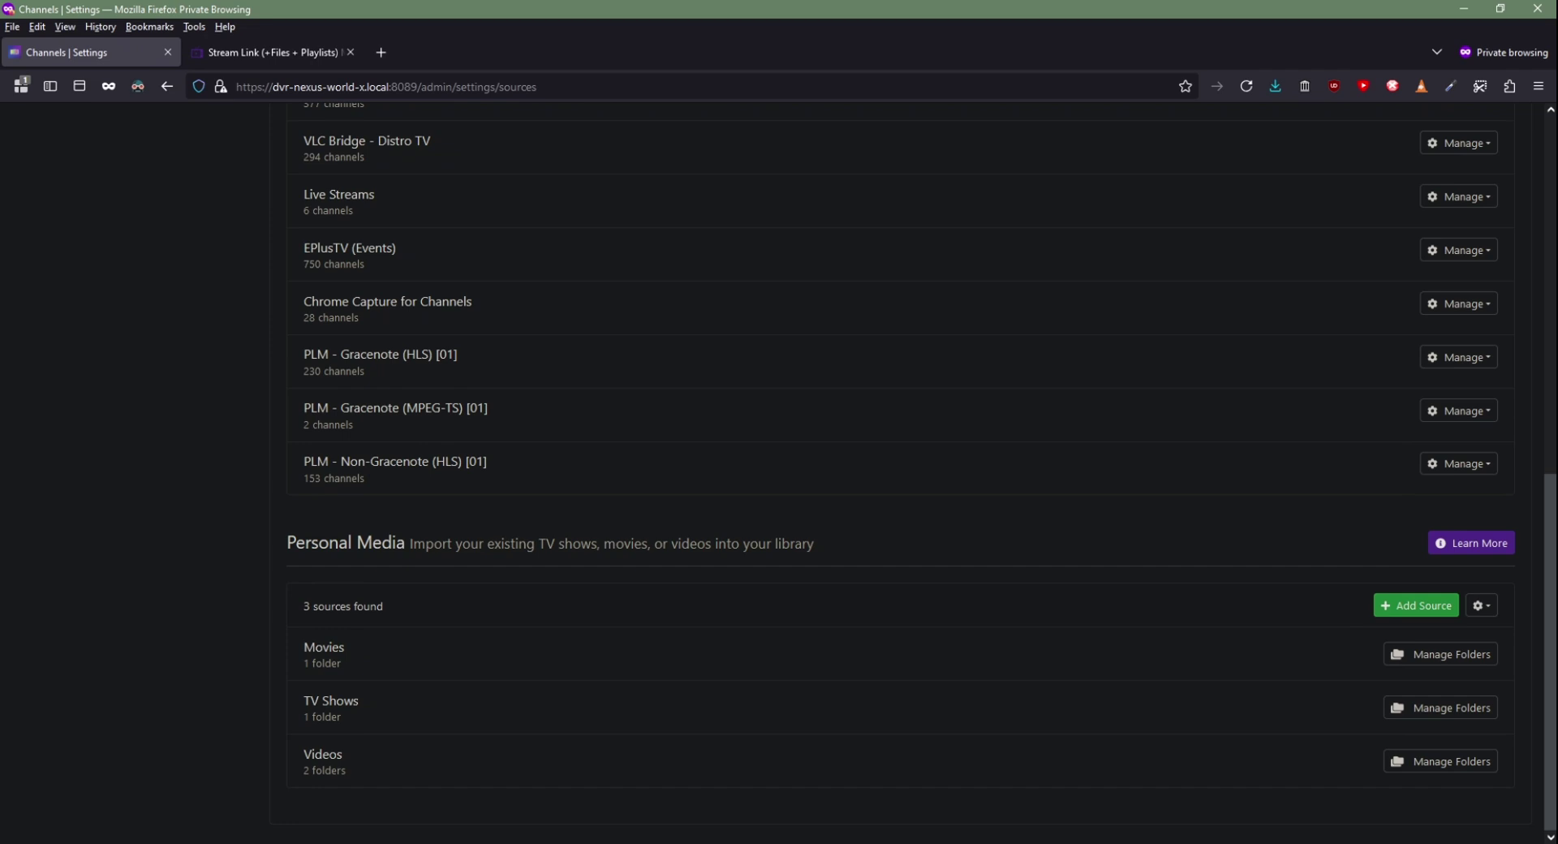
left_click_drag(381, 407, 468, 407)
left_click_drag(382, 461, 468, 461)
left_click(487, 461)
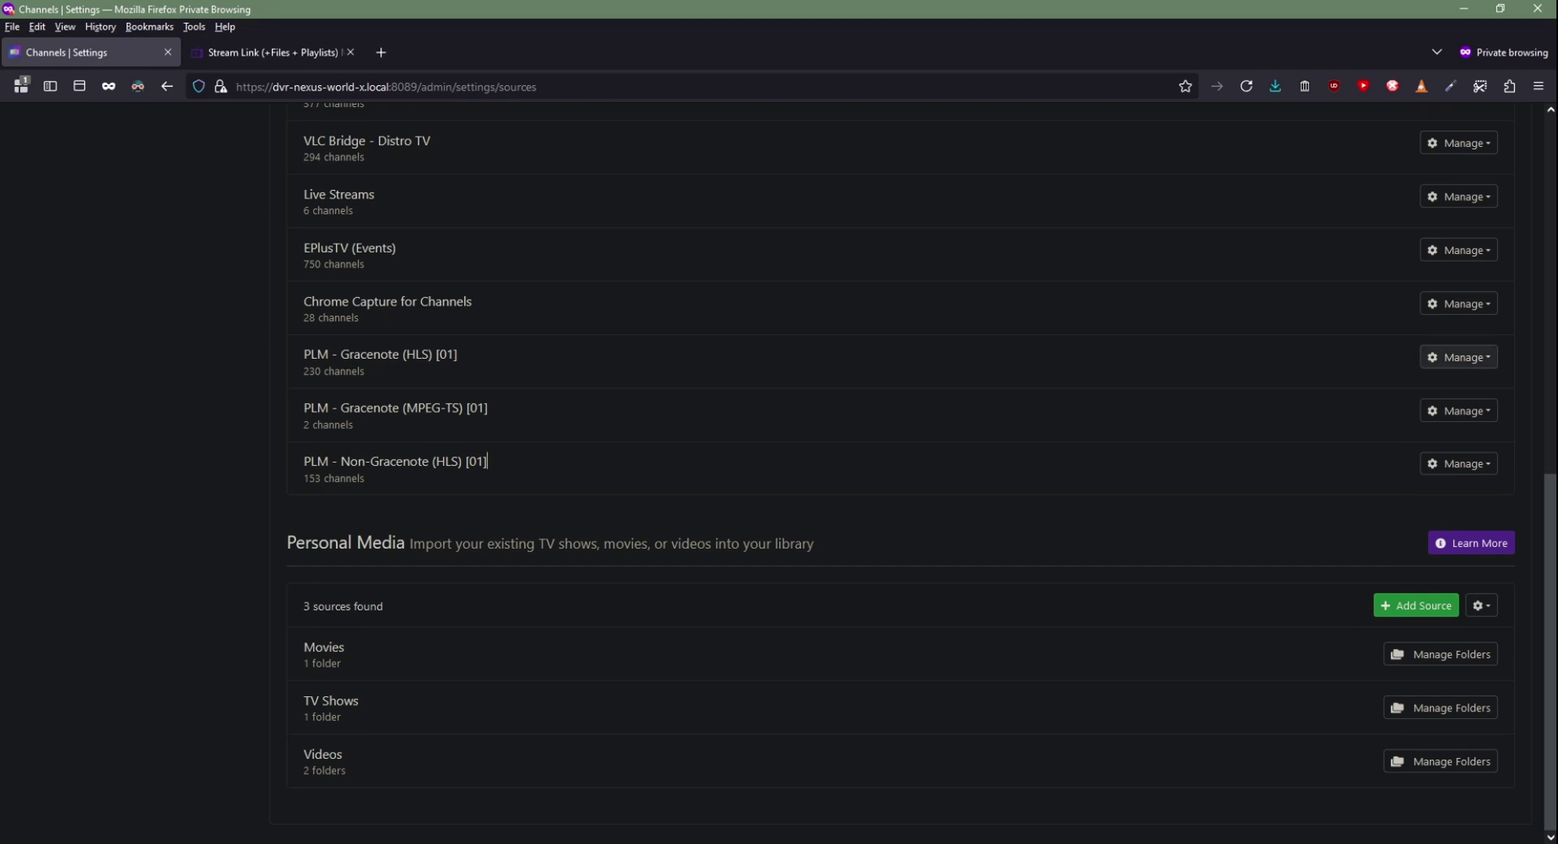
- Open the lineup of the PLM - Gracenote (HLS) [01] source and find Court TV in it
left_click(1457, 357)
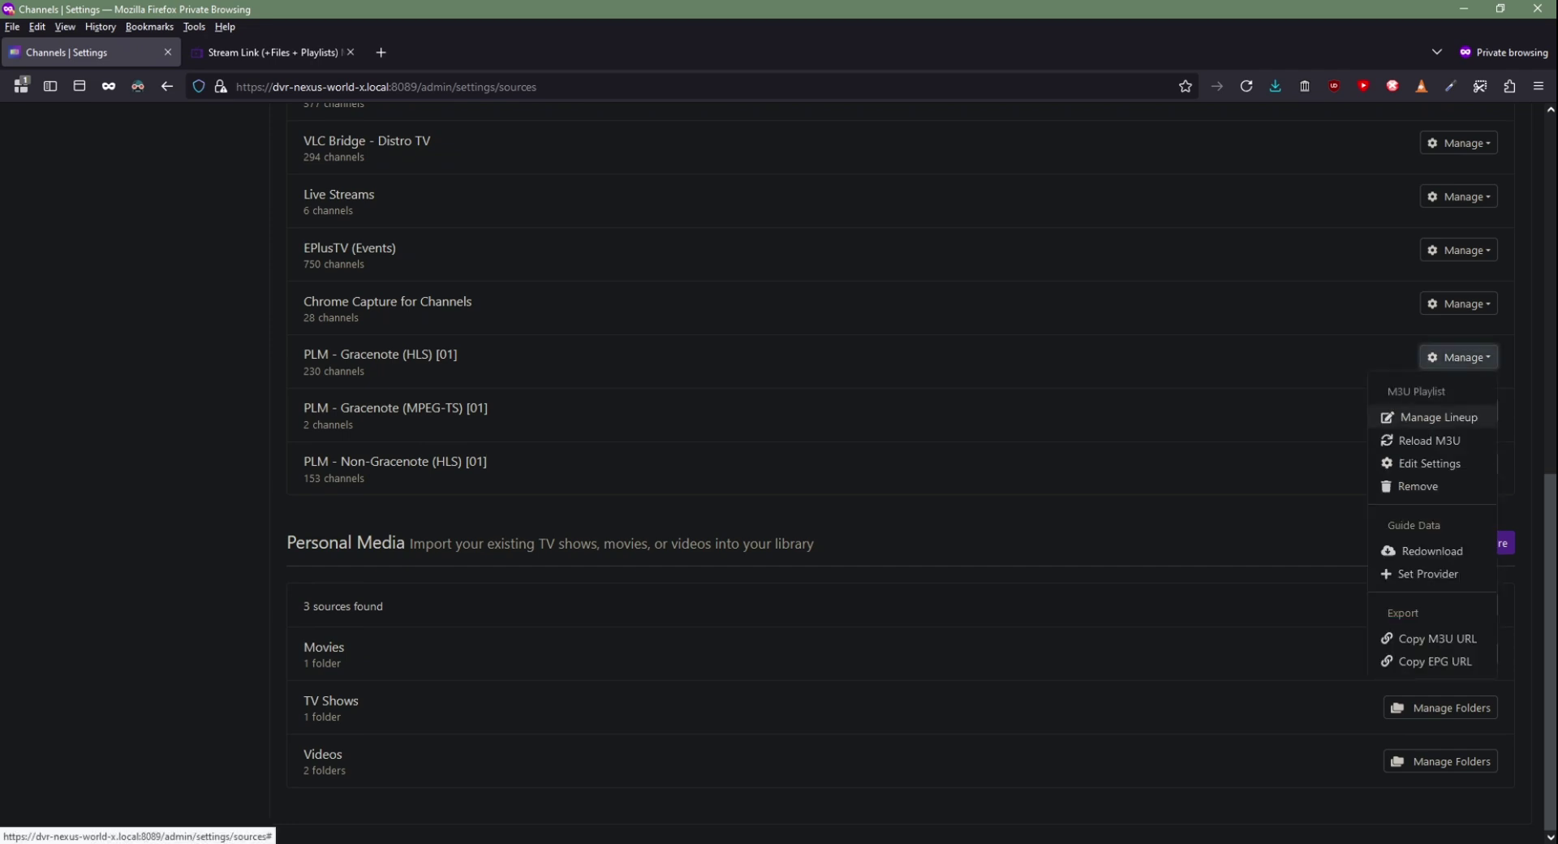
left_click(1434, 417)
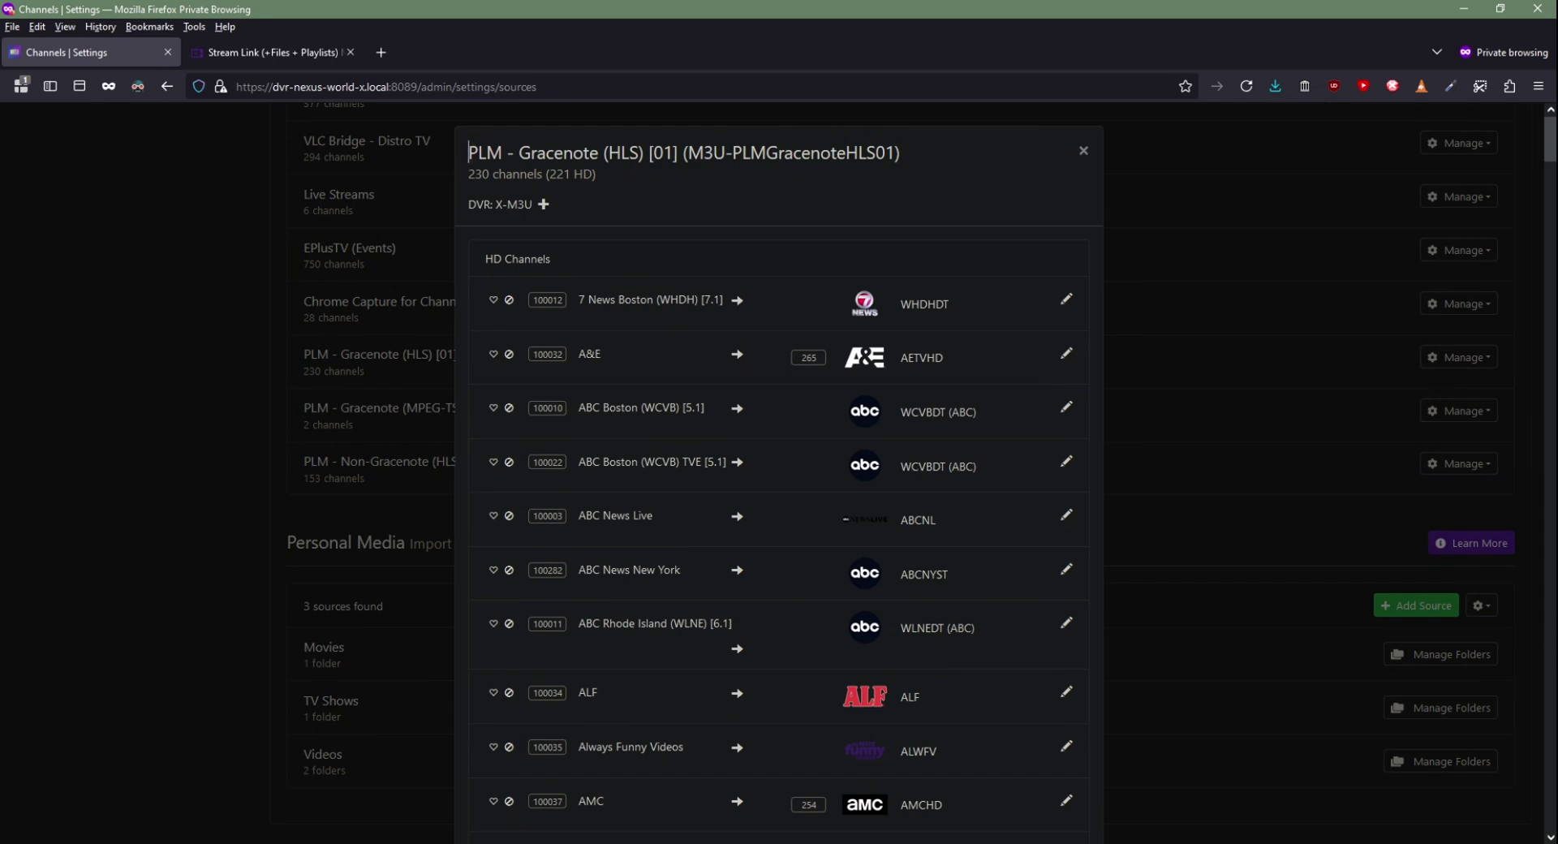
scroll(468, 153, "down", 12)
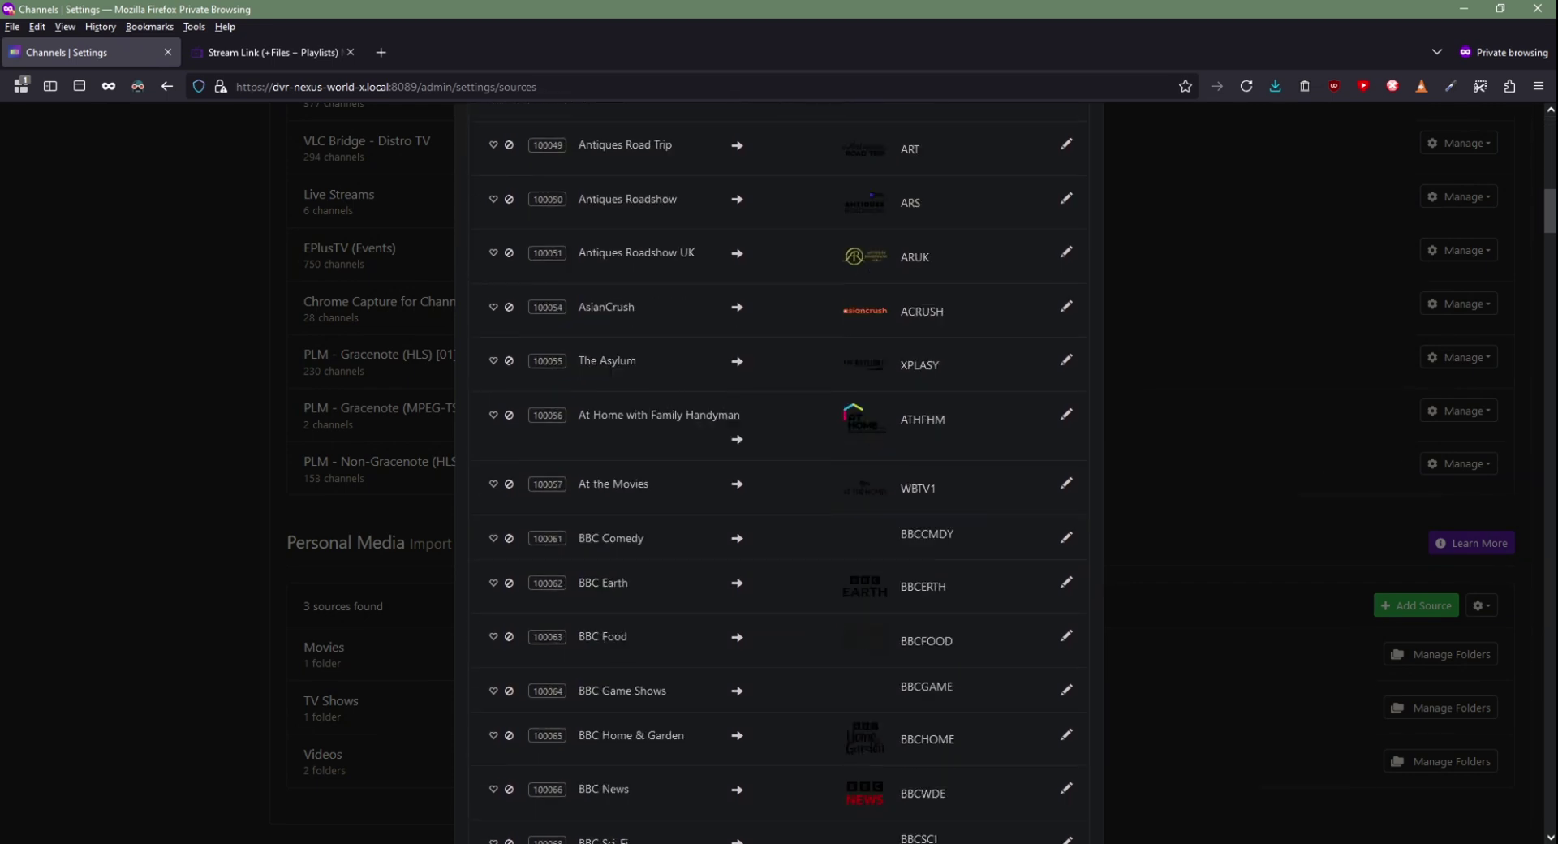
scroll(779, 470, "down", 15)
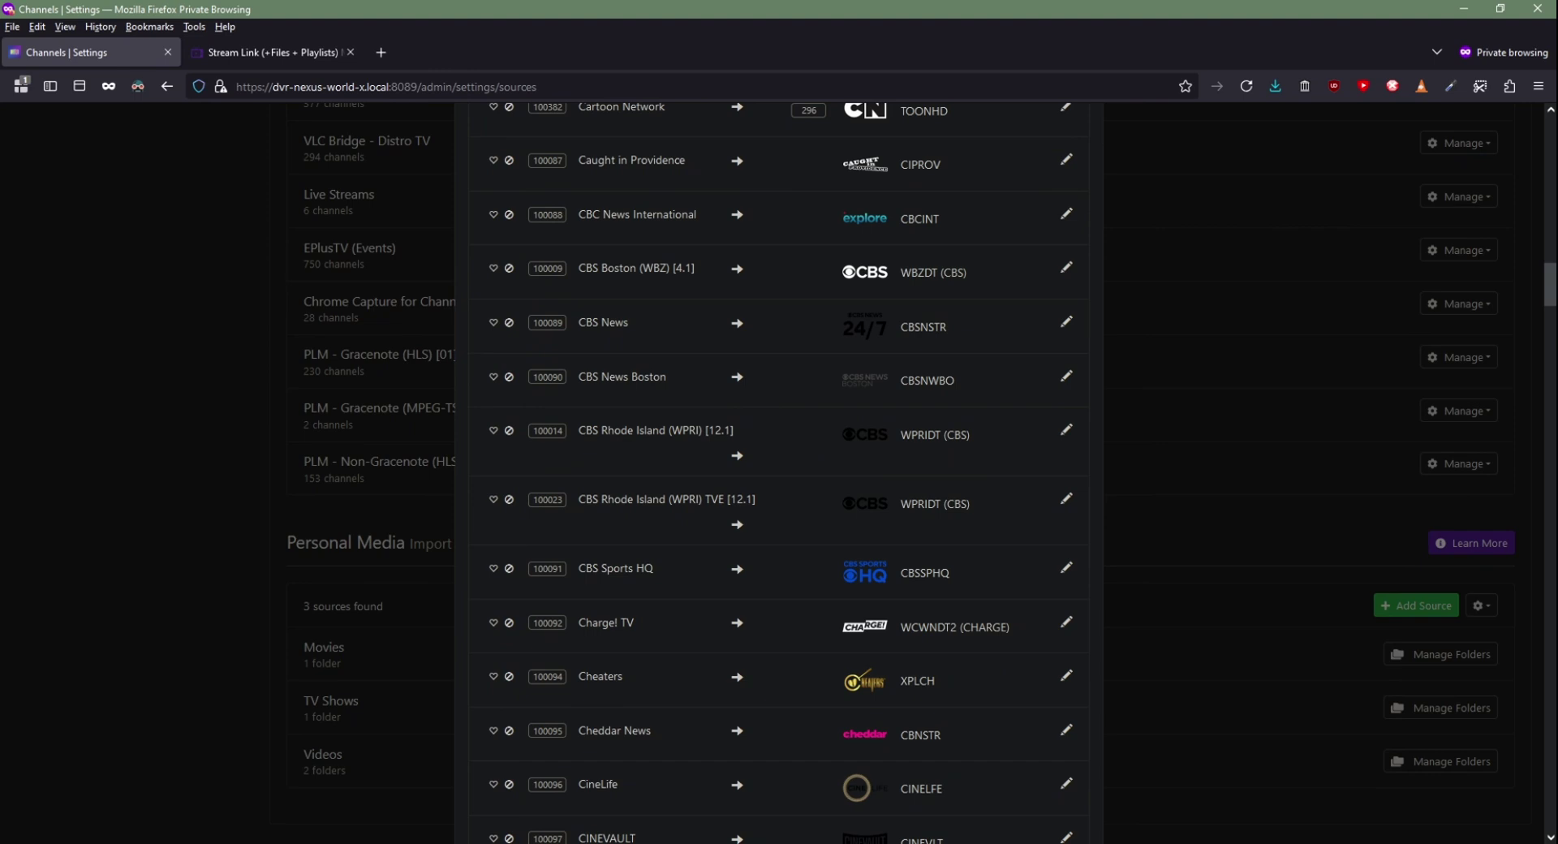
scroll(779, 470, "down", 5)
scroll(779, 471, "down", 5)
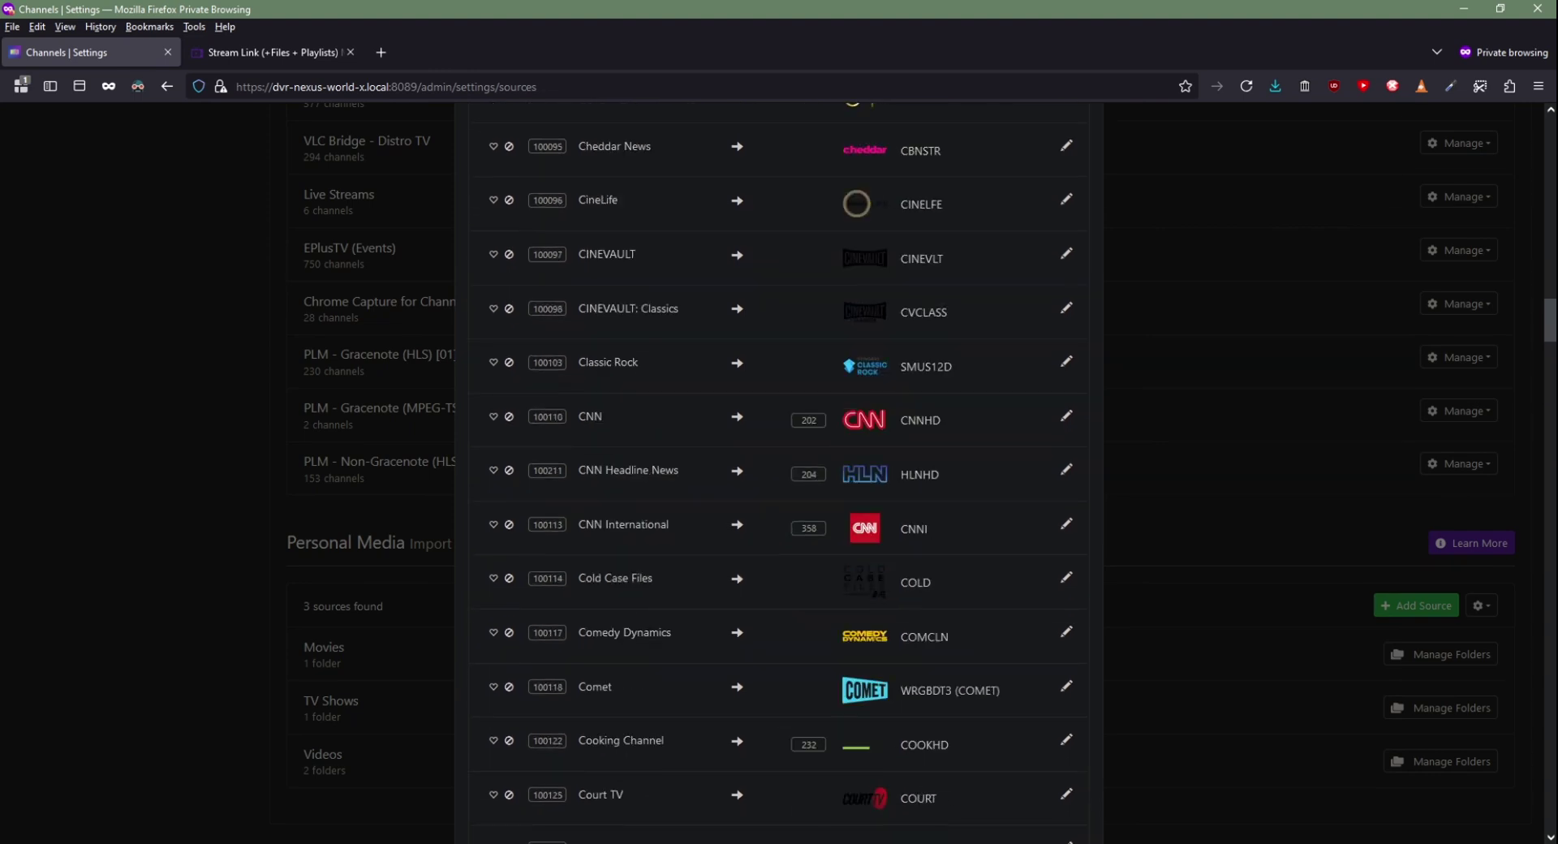
scroll(779, 471, "down", 3)
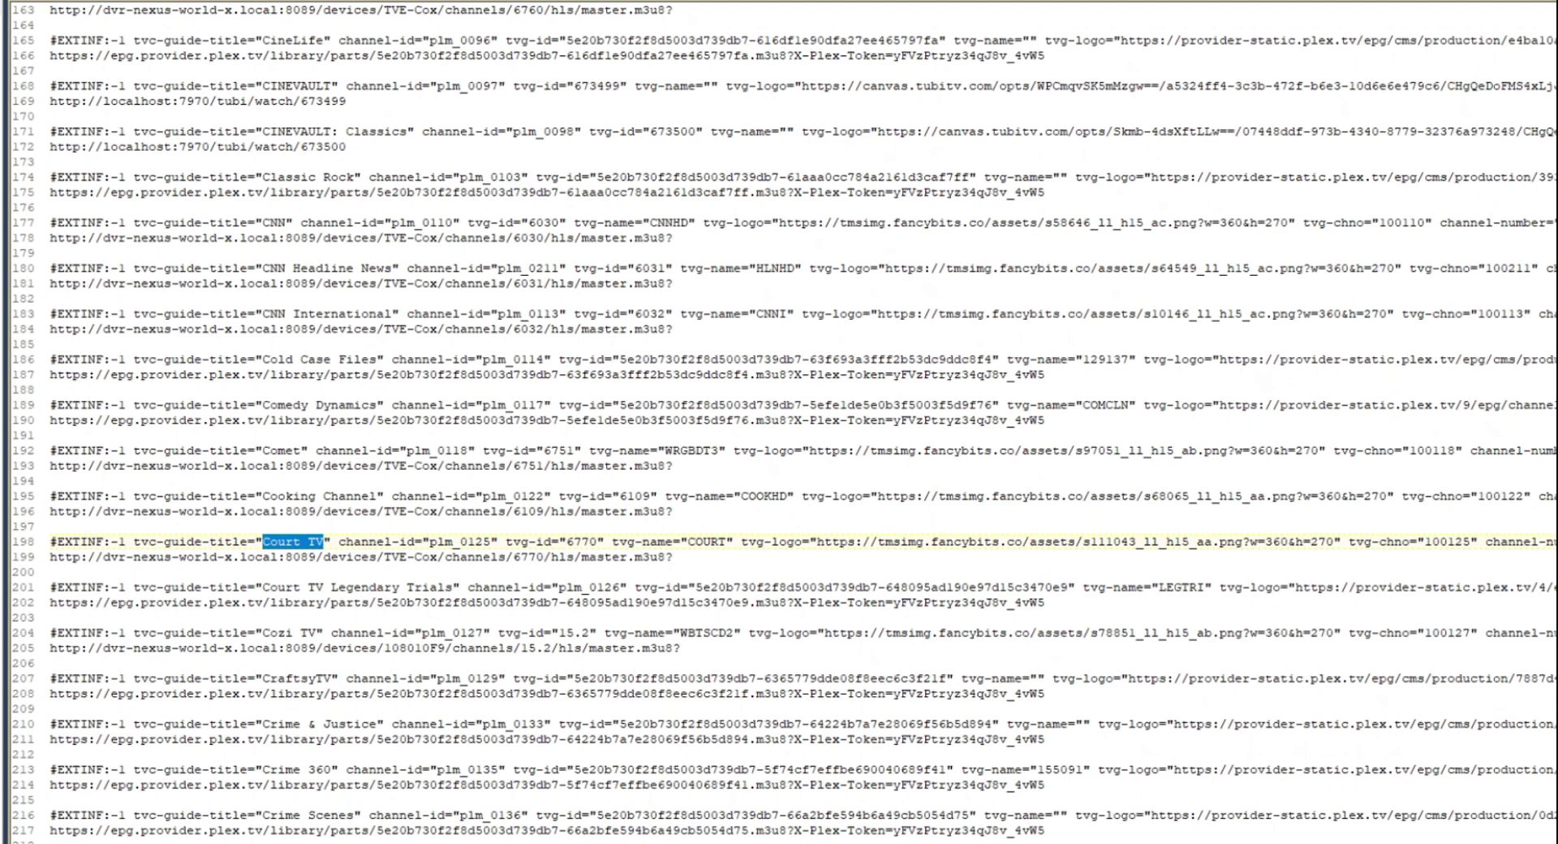
- In the m3u file, examine the channel-id, channel number and tvg-description of the Court TV entry
left_click_drag(430, 542, 492, 541)
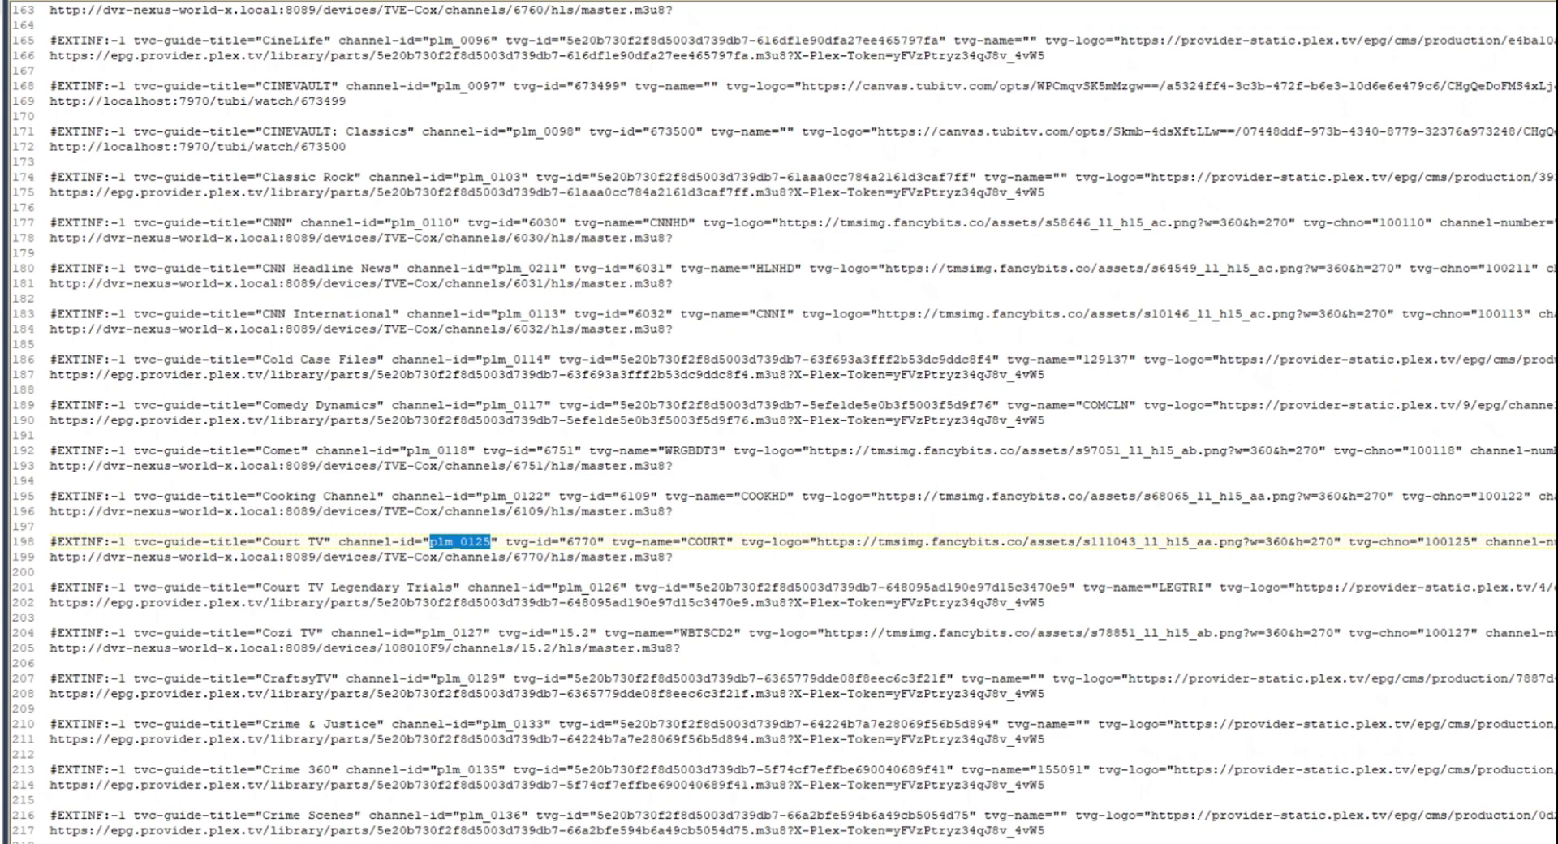
scroll(779, 421, "down", 2)
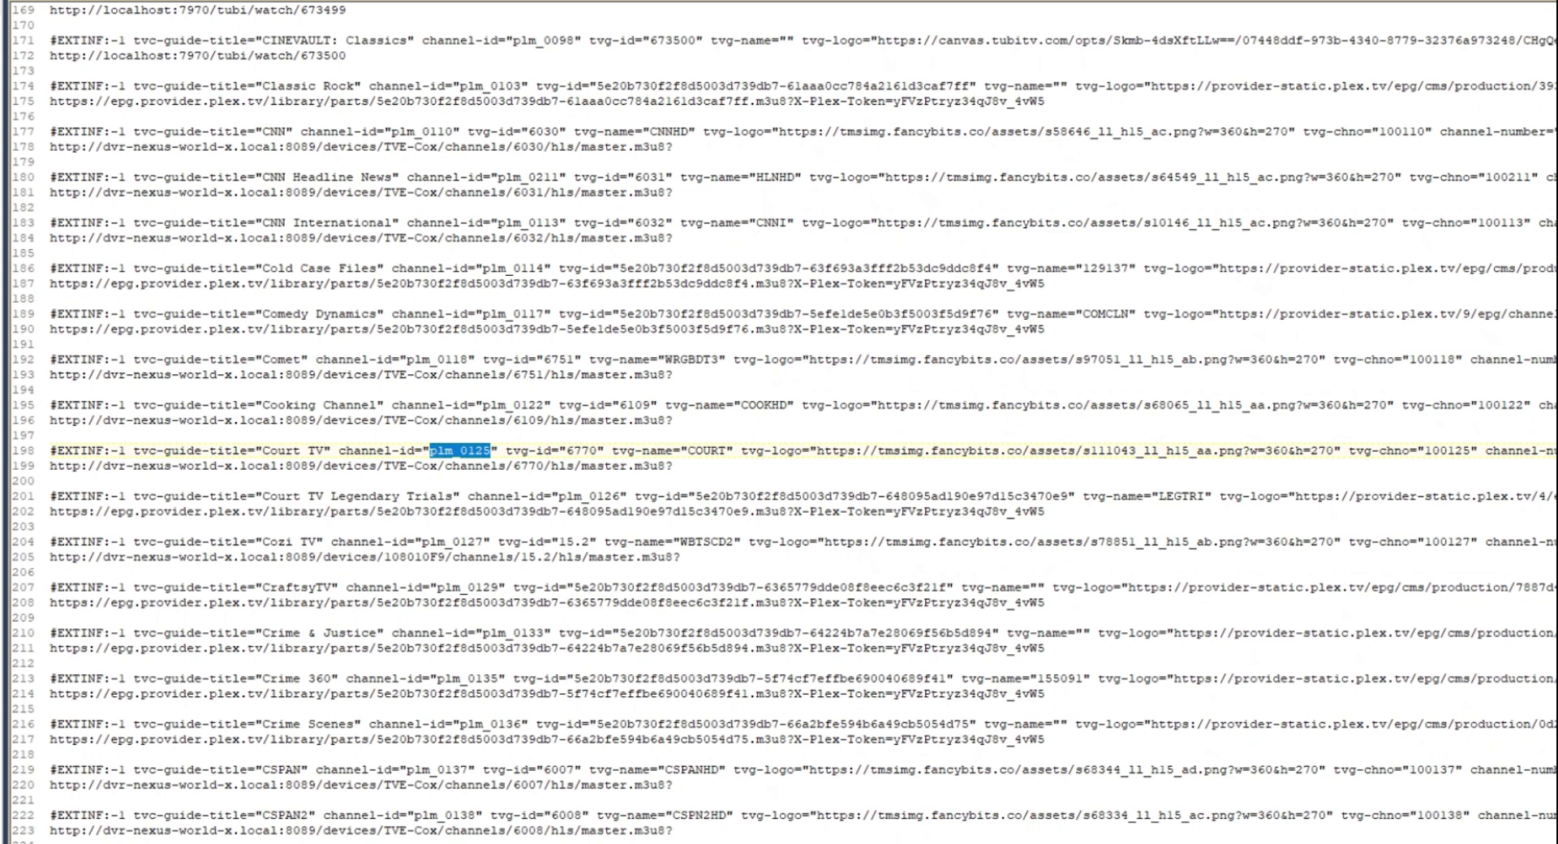
scroll(803, 421, "right", 10)
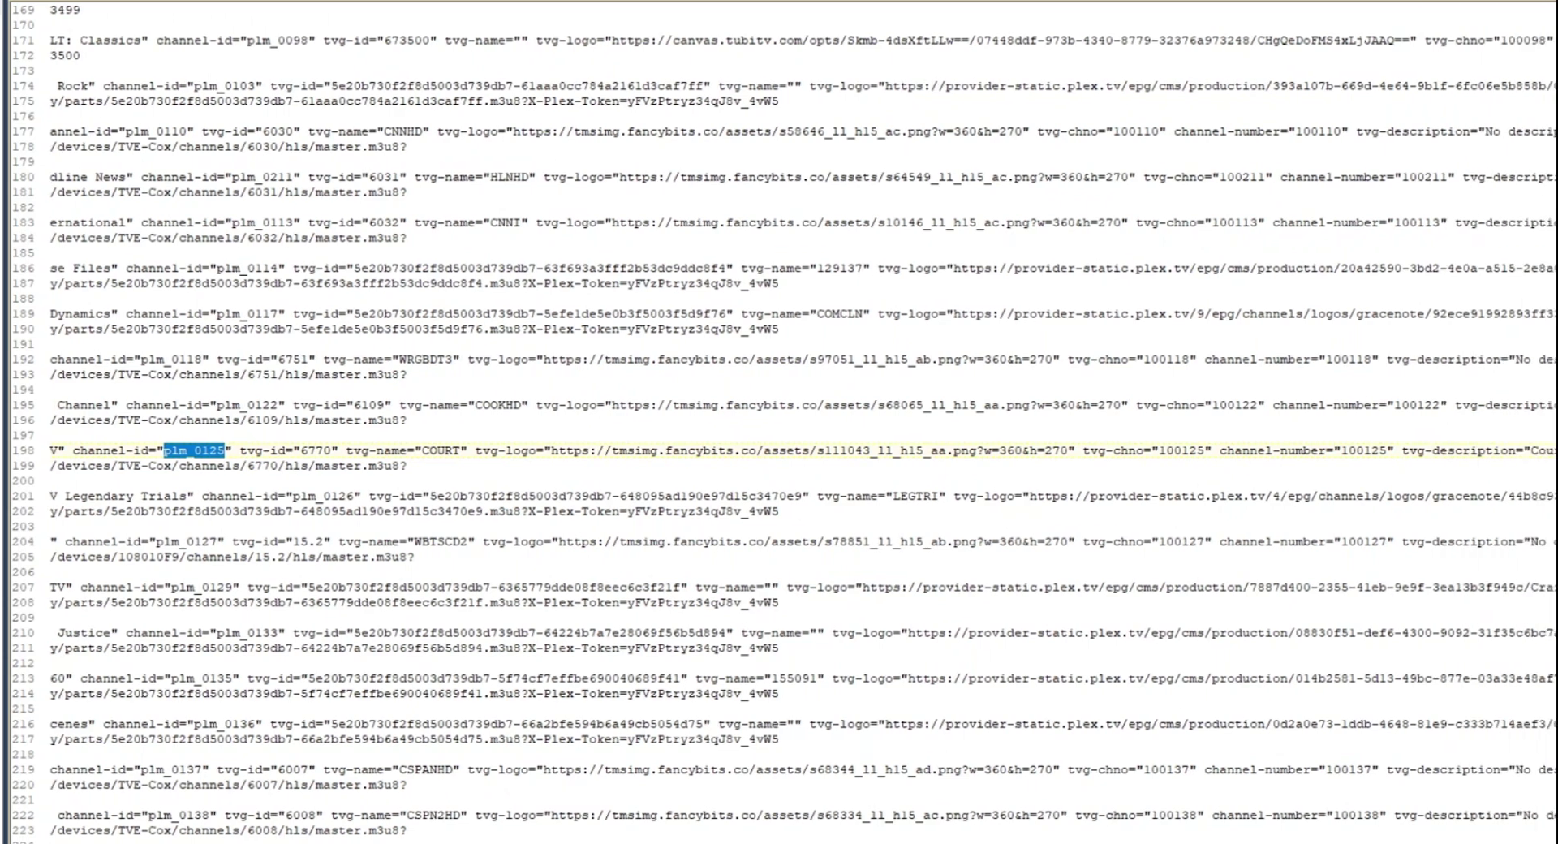
scroll(803, 421, "right", 13)
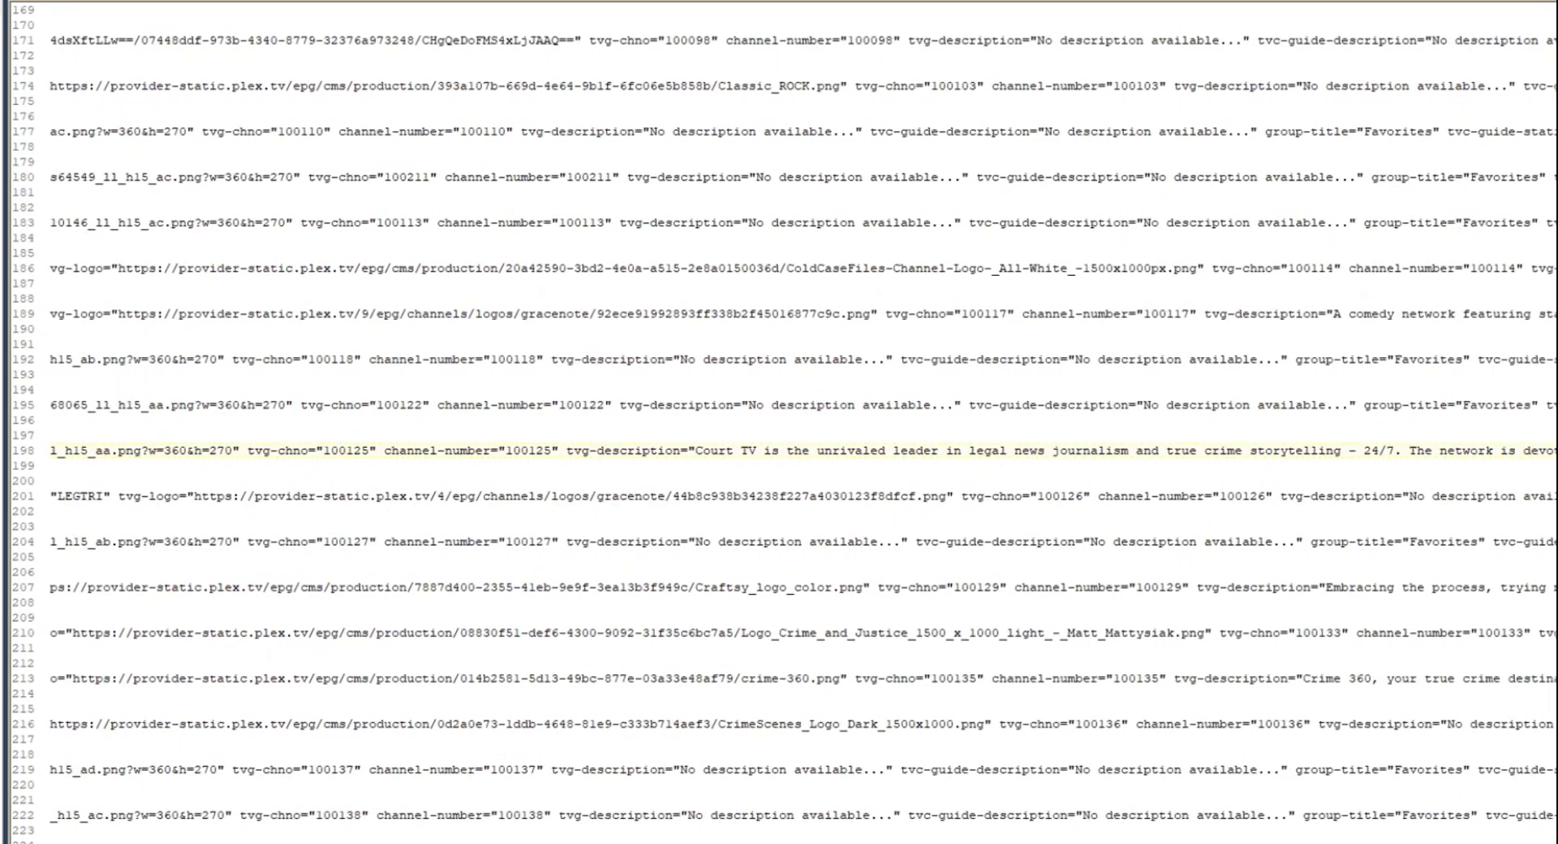
left_click_drag(695, 450, 1393, 450)
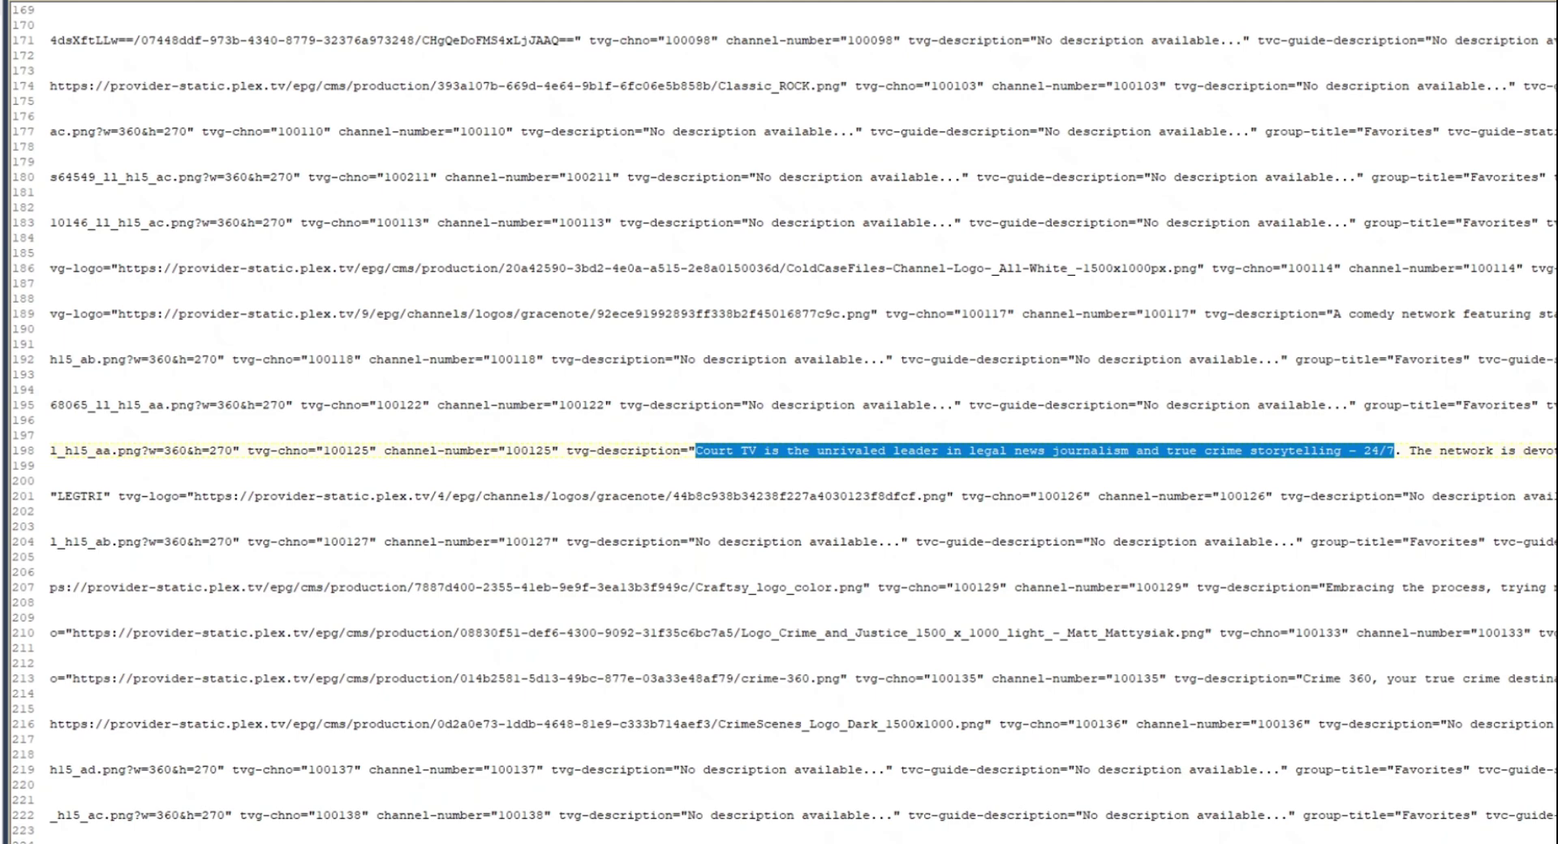
- Examine the stream URL below the Court TV entry, ending on the Channels lineup in the browser
scroll(803, 421, "left", 15)
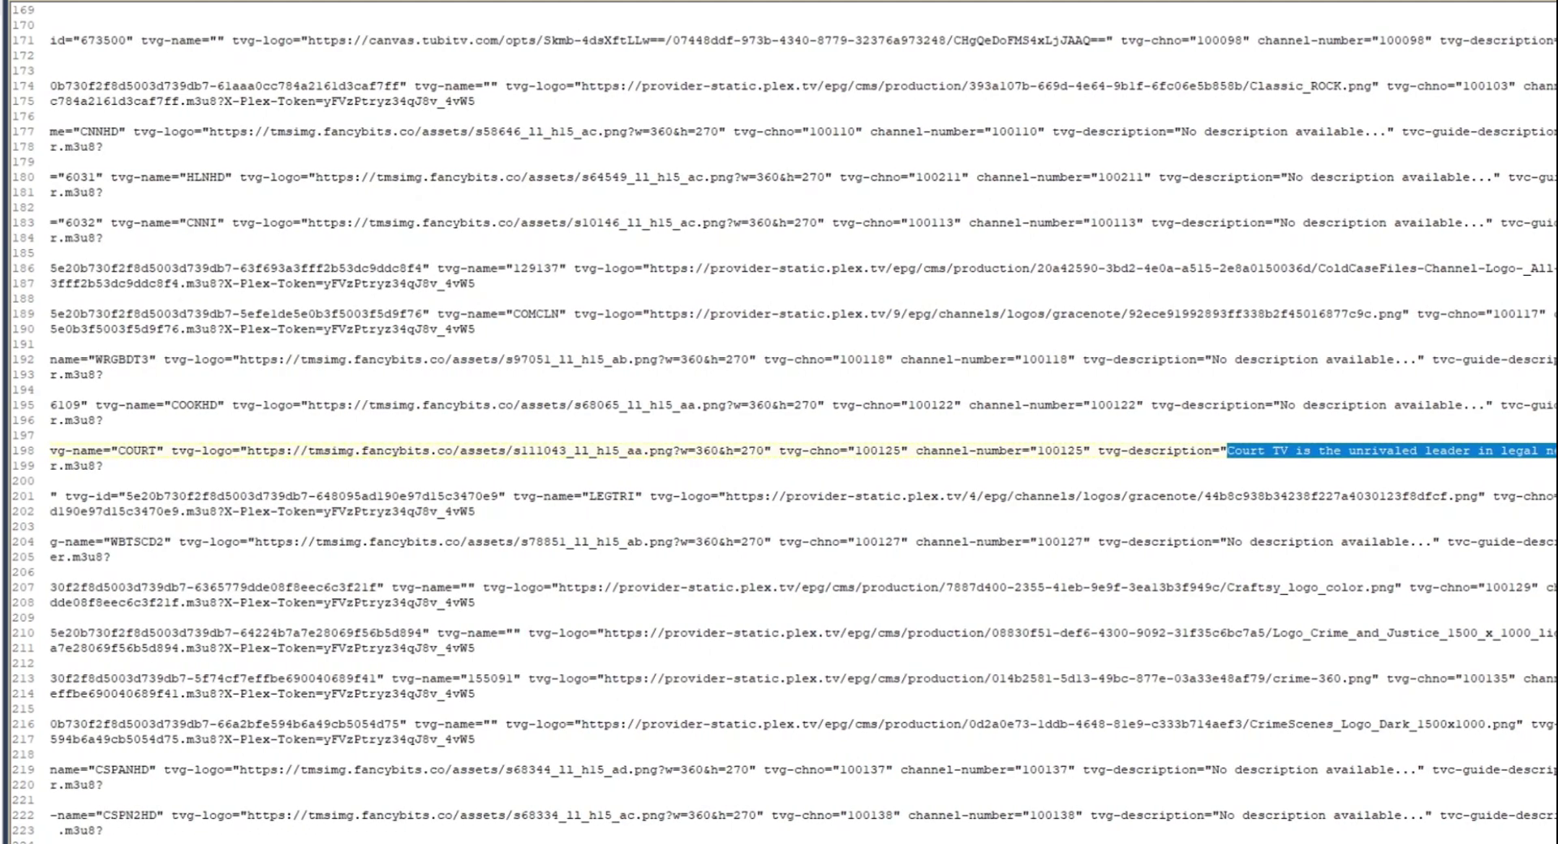
scroll(804, 421, "left", 3)
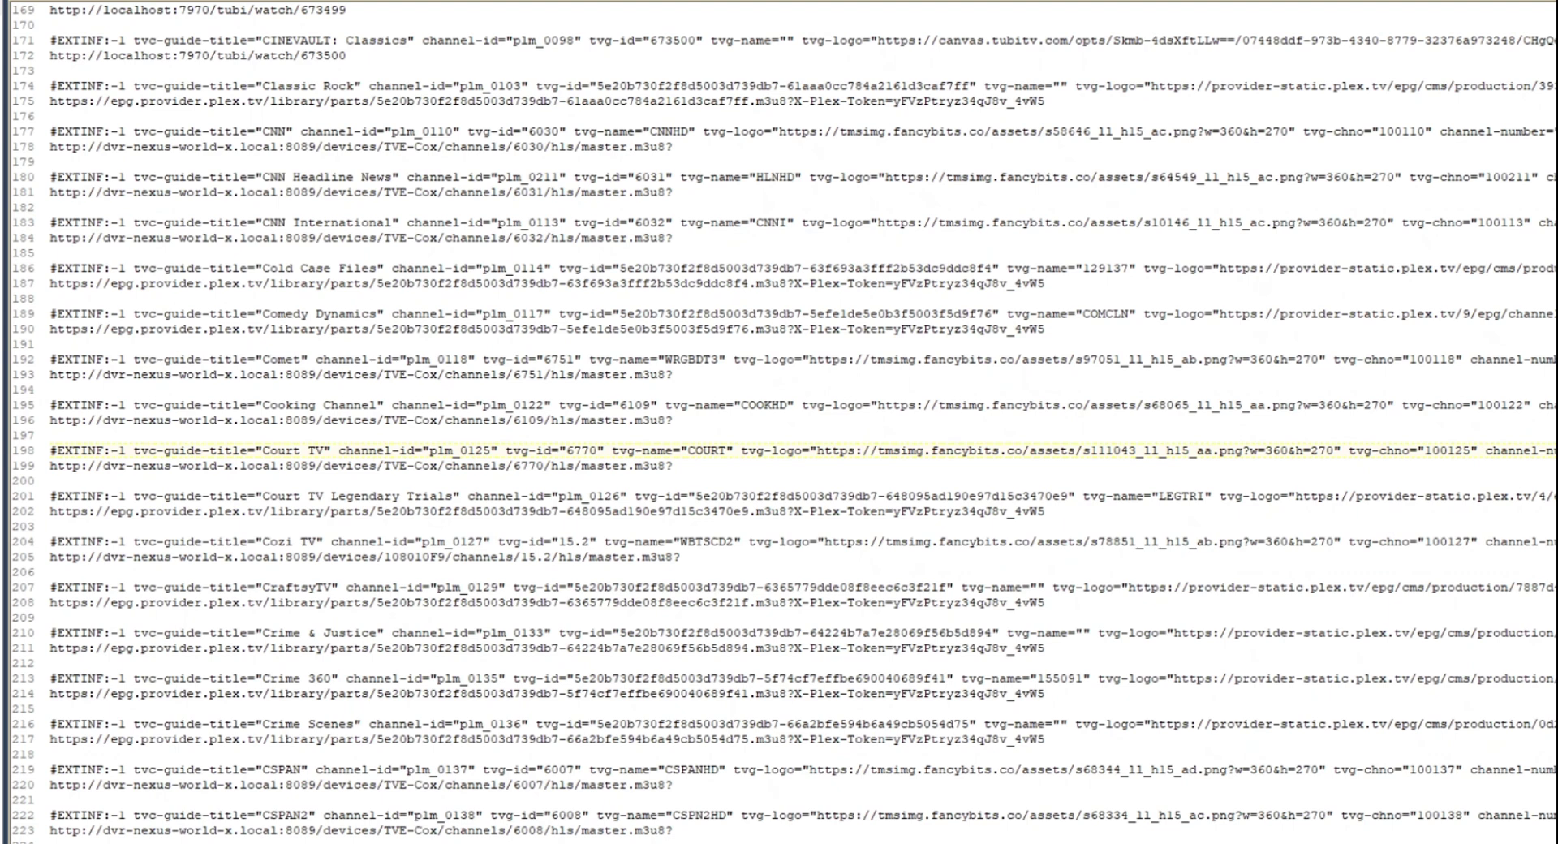
left_click_drag(673, 464, 50, 464)
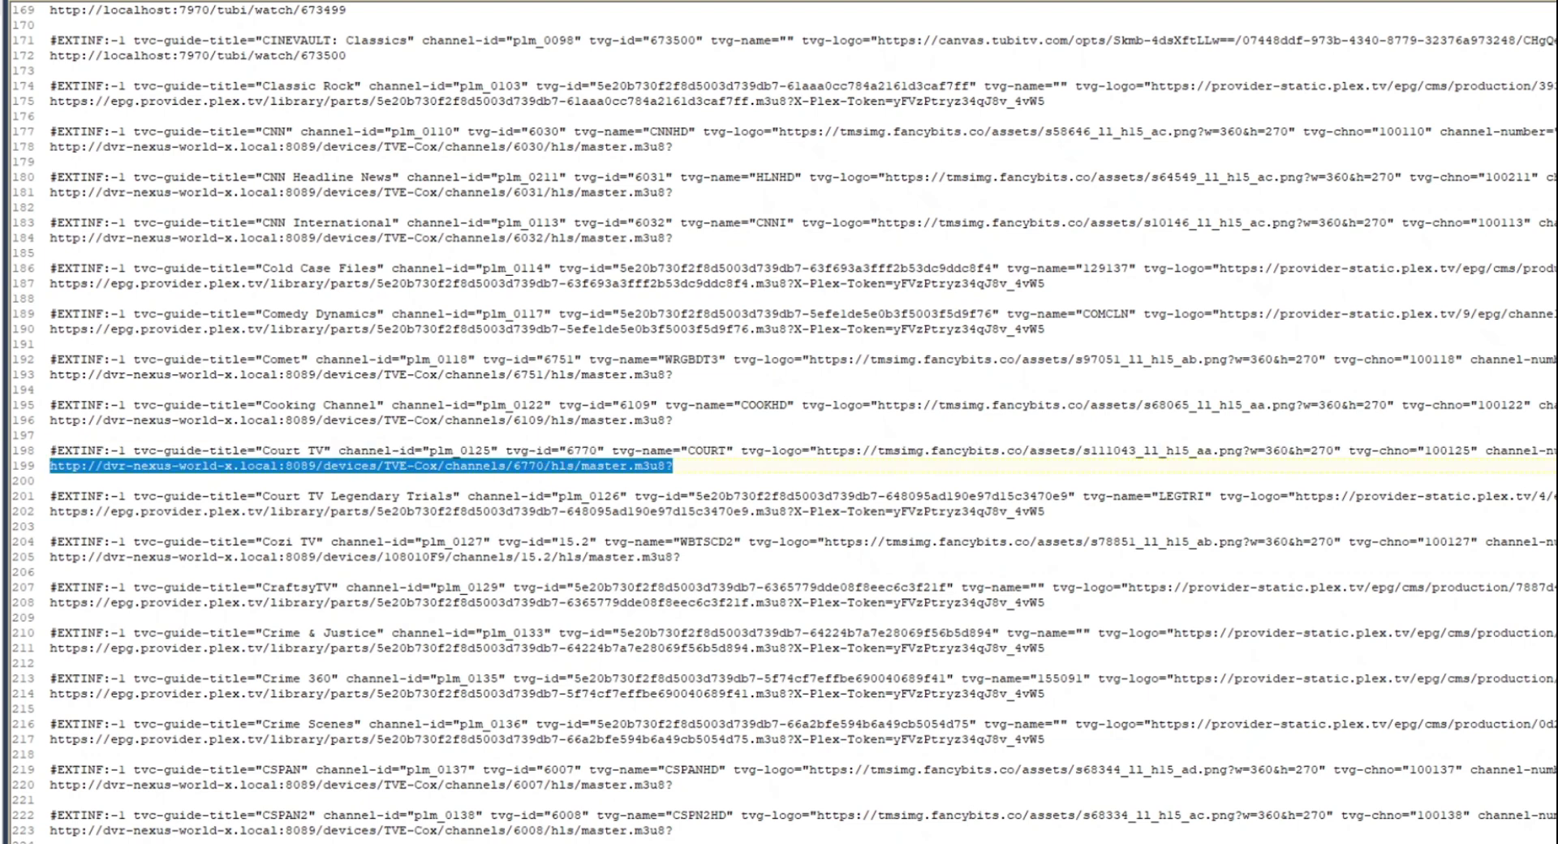
key("alt+Tab")
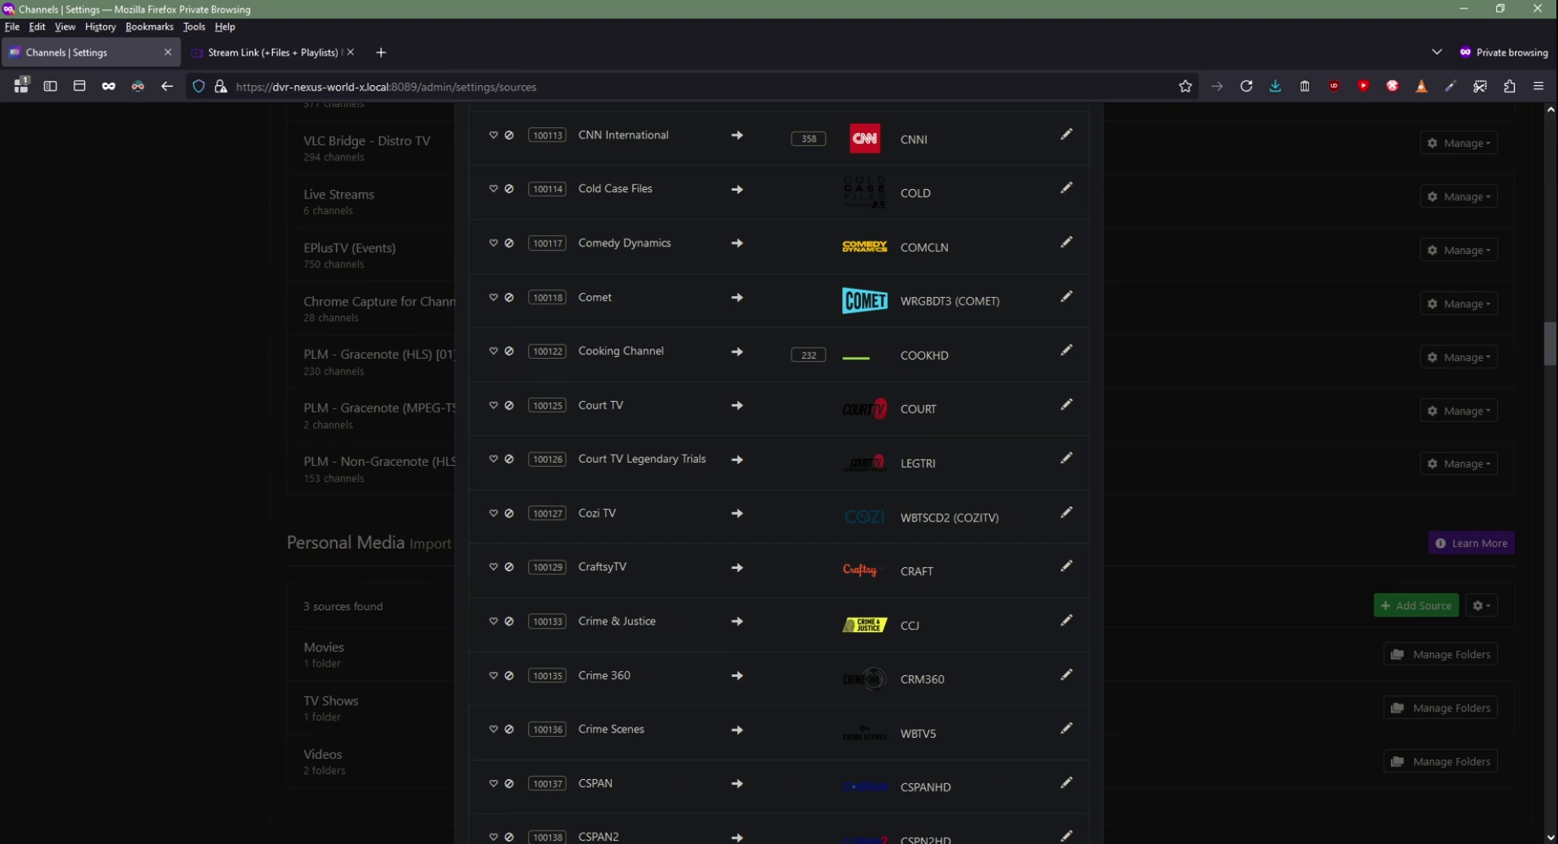
- Close the Gracenote lineup, open the settings of the PLM - Non-Gracenote (HLS) [01] source and examine its m3u source URL
key("Escape")
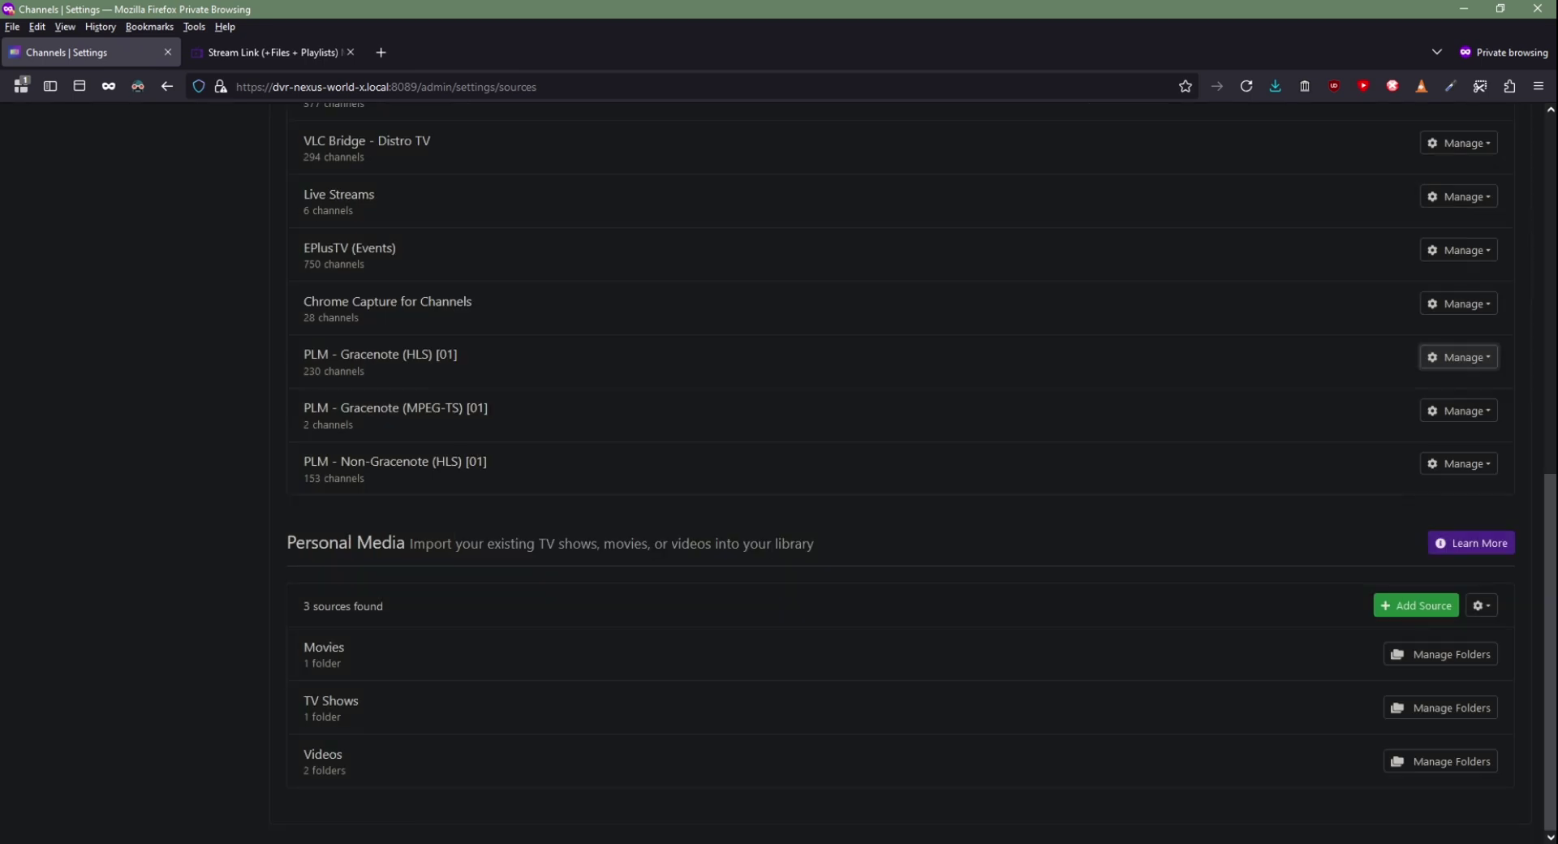
left_click(1458, 463)
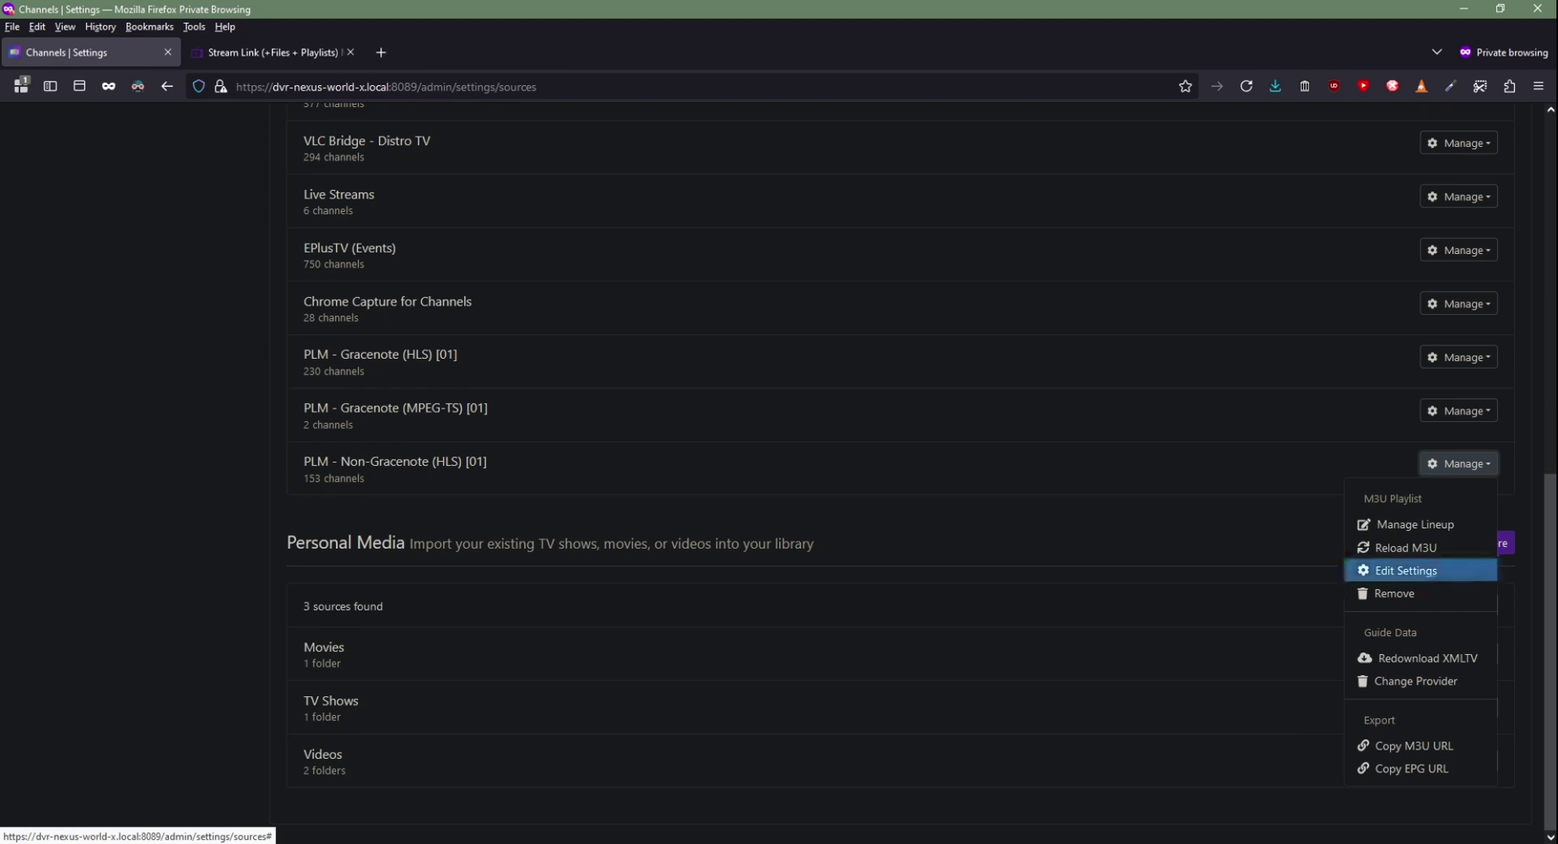
key("Return")
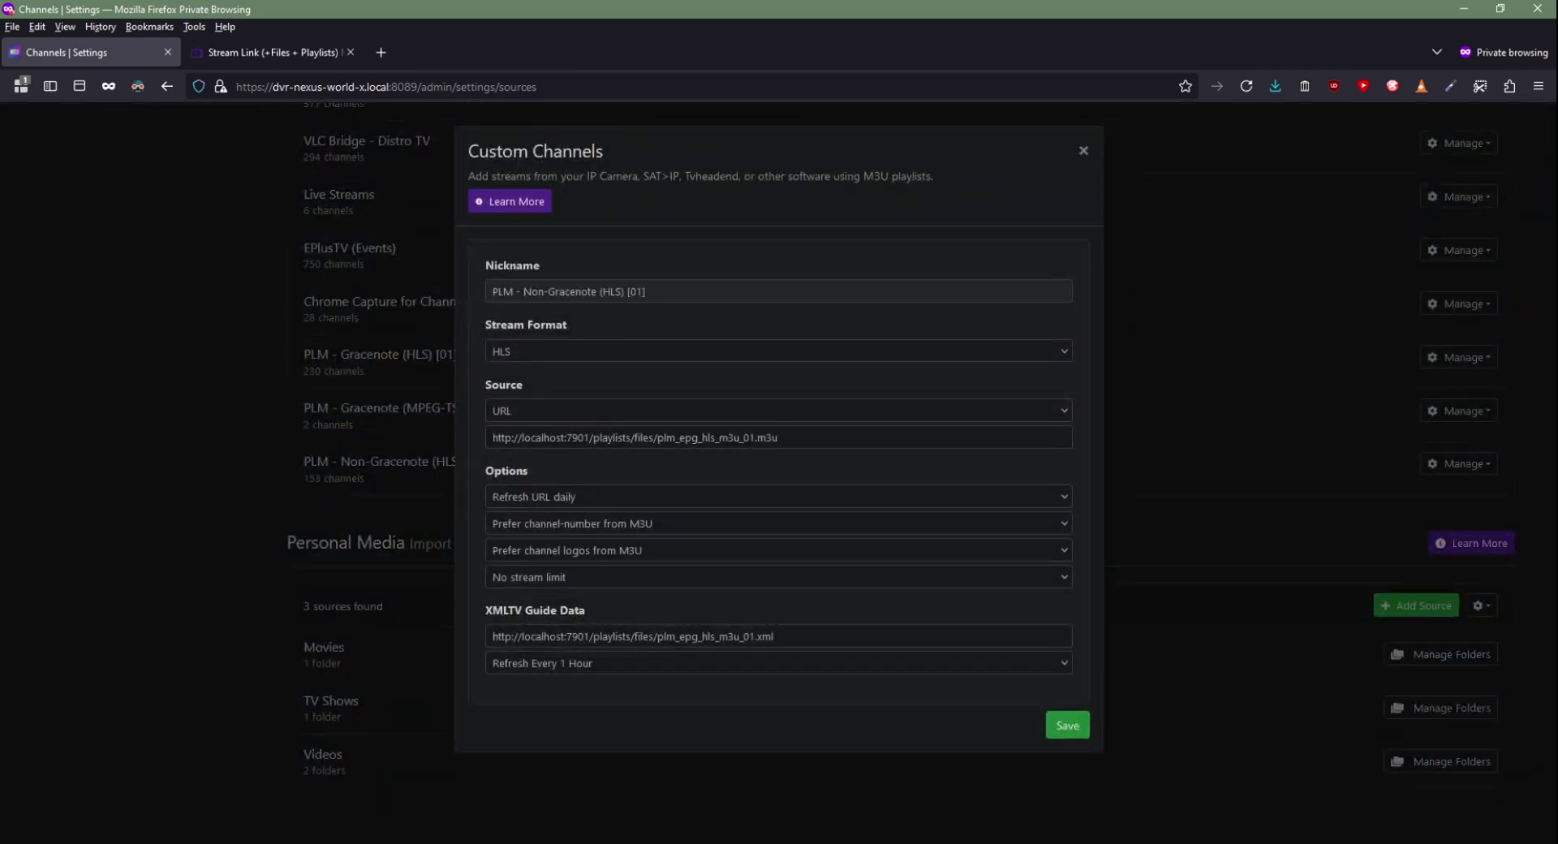
key("ctrl+shift+Left")
key("ctrl+shift+Left")
key("ctrl+shift+Left")
key("ctrl+shift+Left")
key("ctrl+shift+Left")
key("ctrl+shift+Left")
key("ctrl+shift+Left")
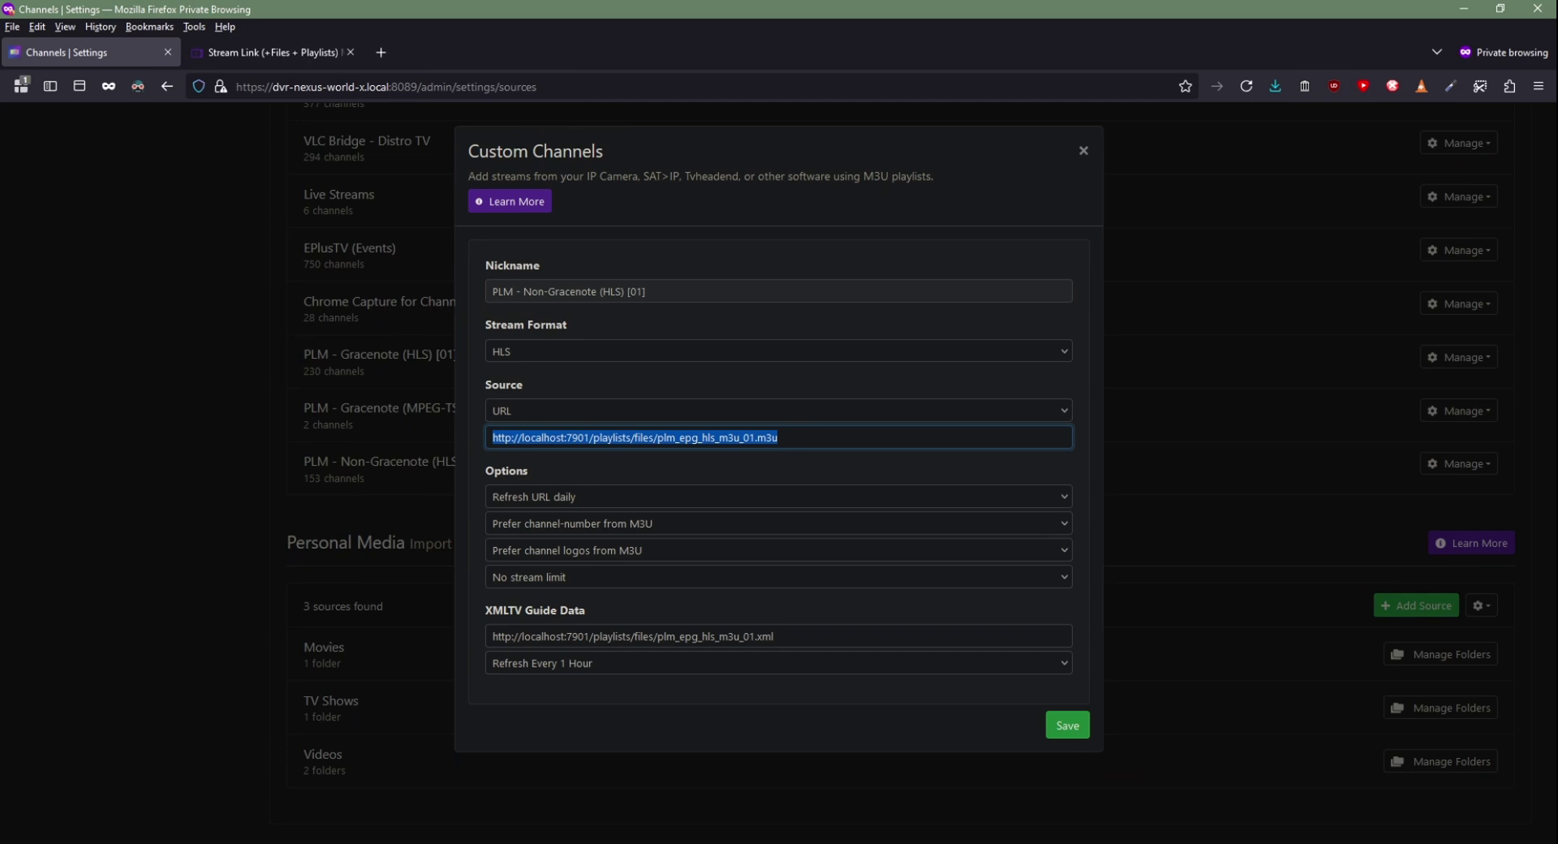
- Examine the XMLTV Guide Data URL of the Non-Gracenote source, and close its settings without saving
left_click(774, 636)
key("ctrl+shift+Left")
key("ctrl+shift+Left")
key("ctrl+shift+Left")
key("ctrl+shift+Left")
key("ctrl+shift+Left")
key("ctrl+shift+Left")
key("ctrl+shift+Left")
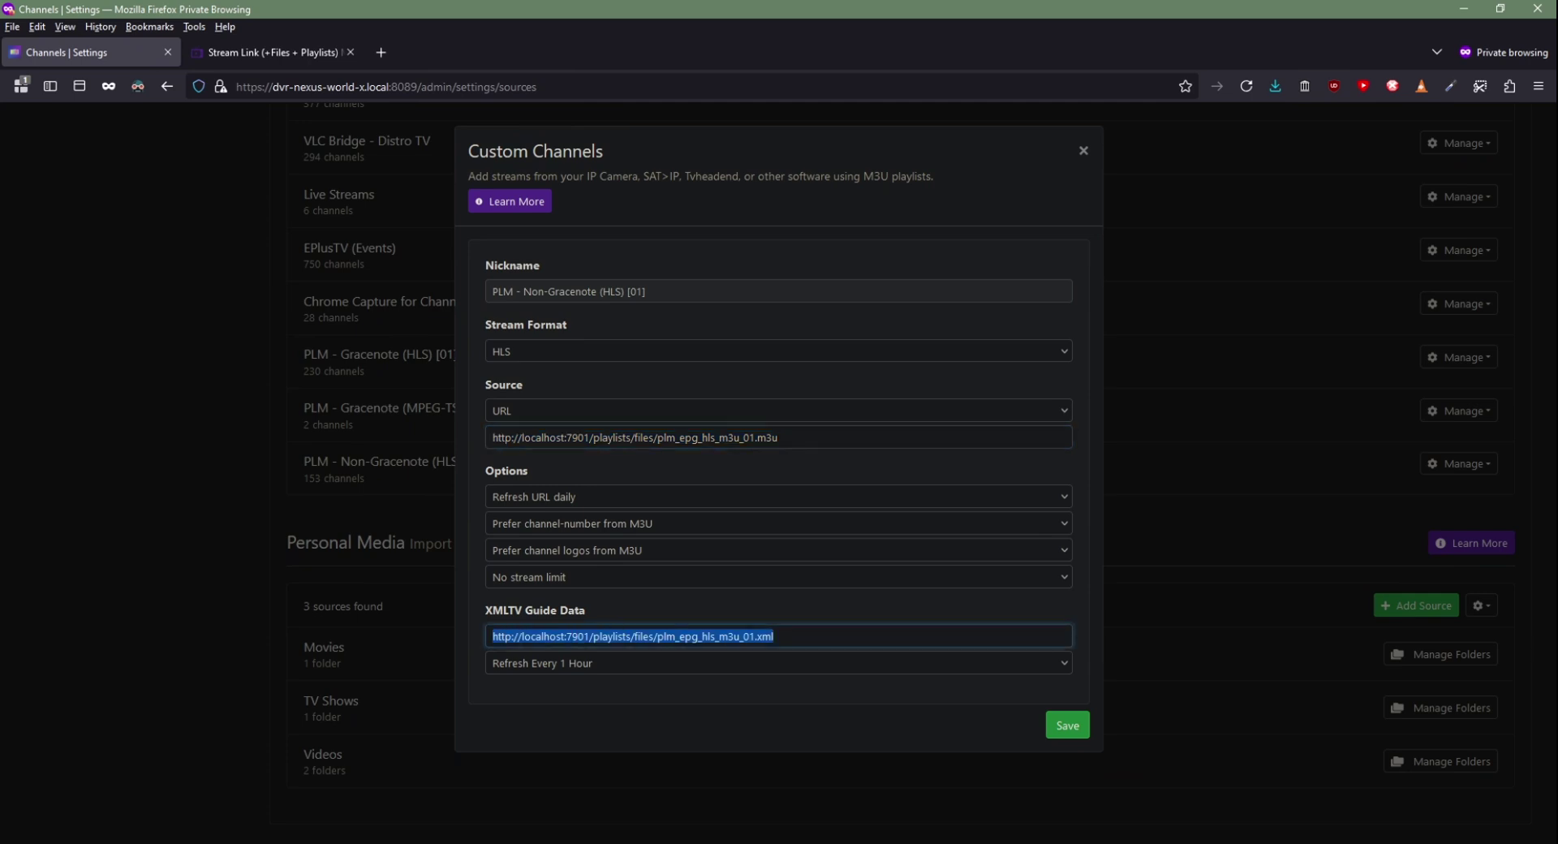
key("Escape")
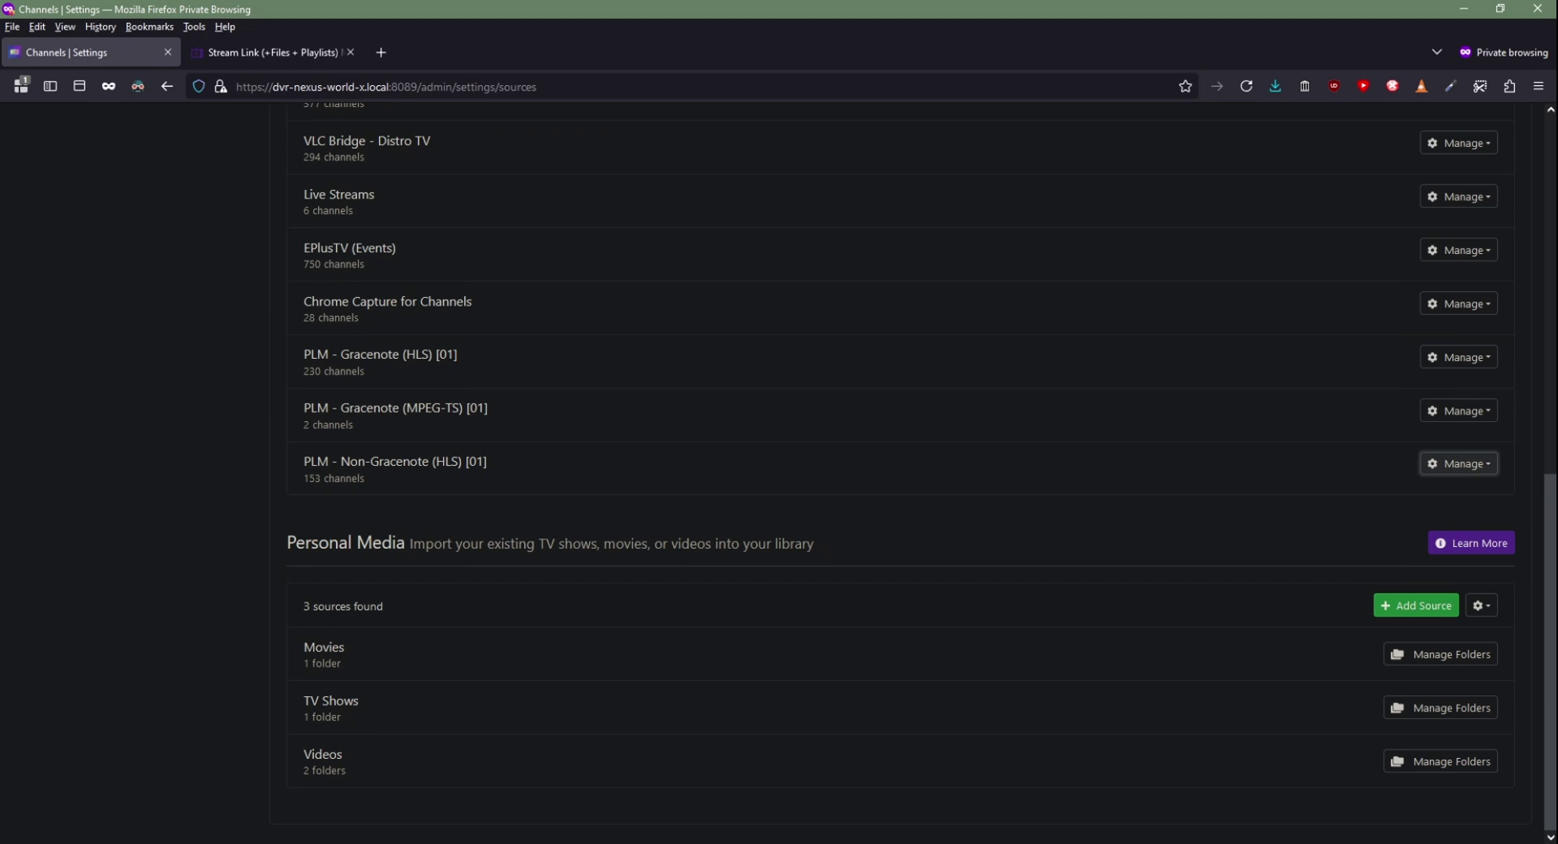
- Switch to the Stream Link Manager settings and examine the Scheduler's run intervals for Playlist Manager: Update m3u(s) & XML EPG(s)
key("ctrl+Tab")
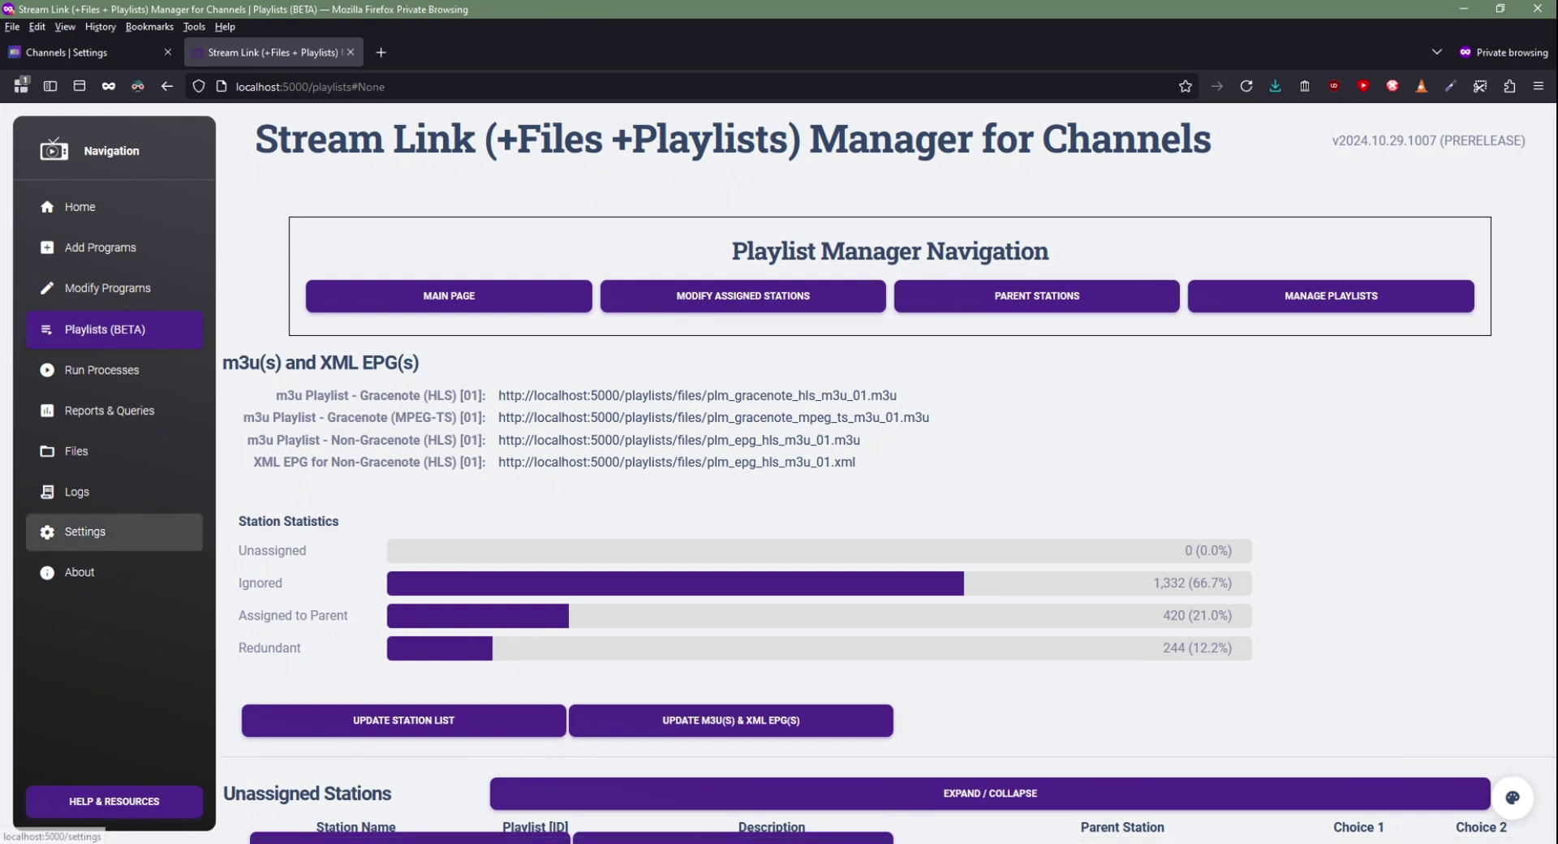
left_click(85, 532)
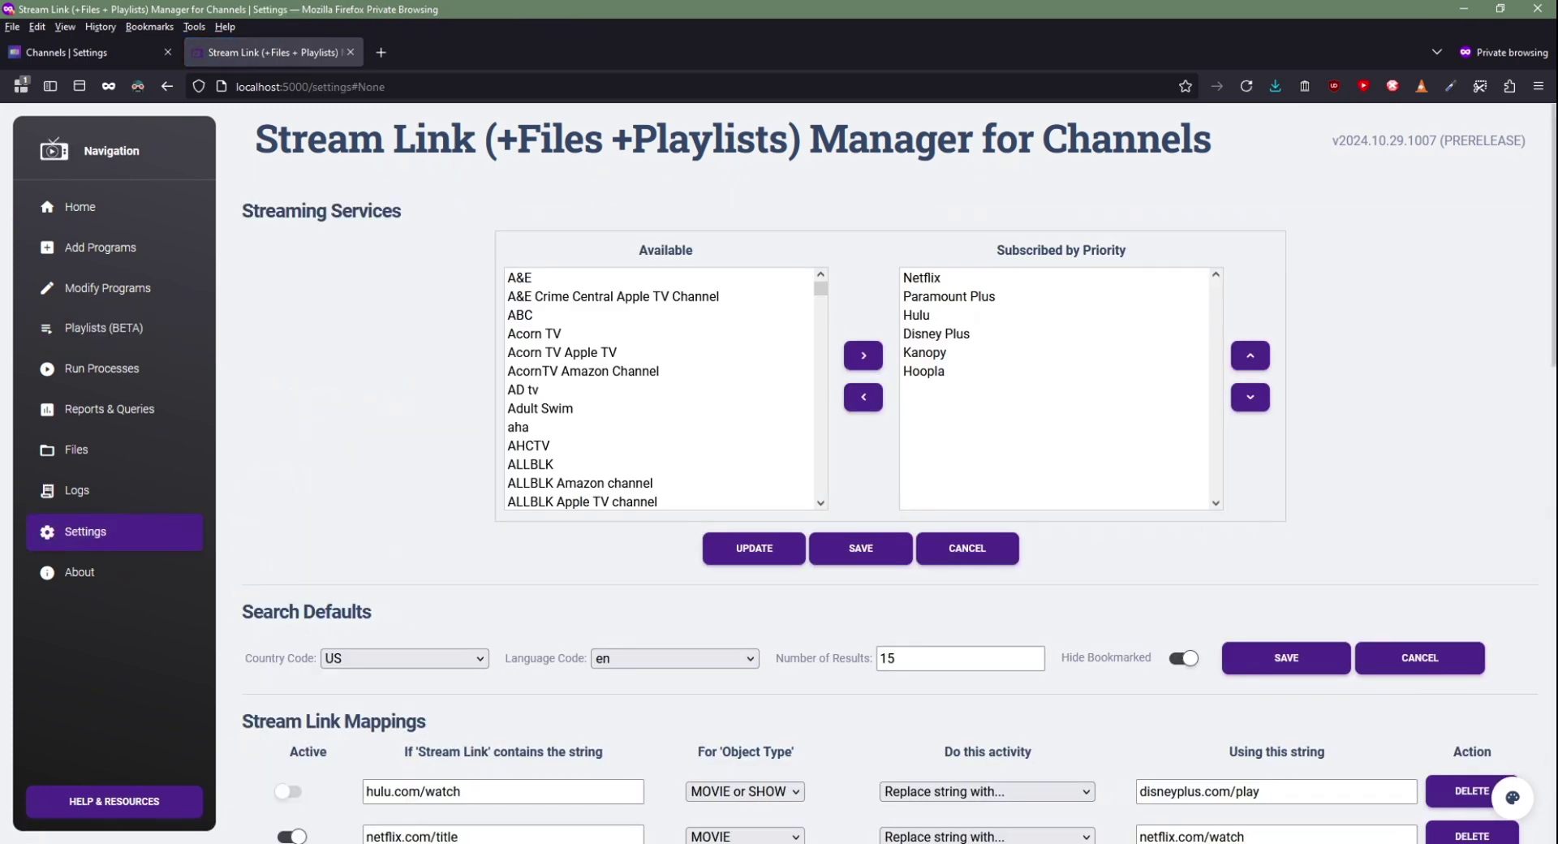
scroll(893, 471, "down", 8)
scroll(892, 471, "down", 2)
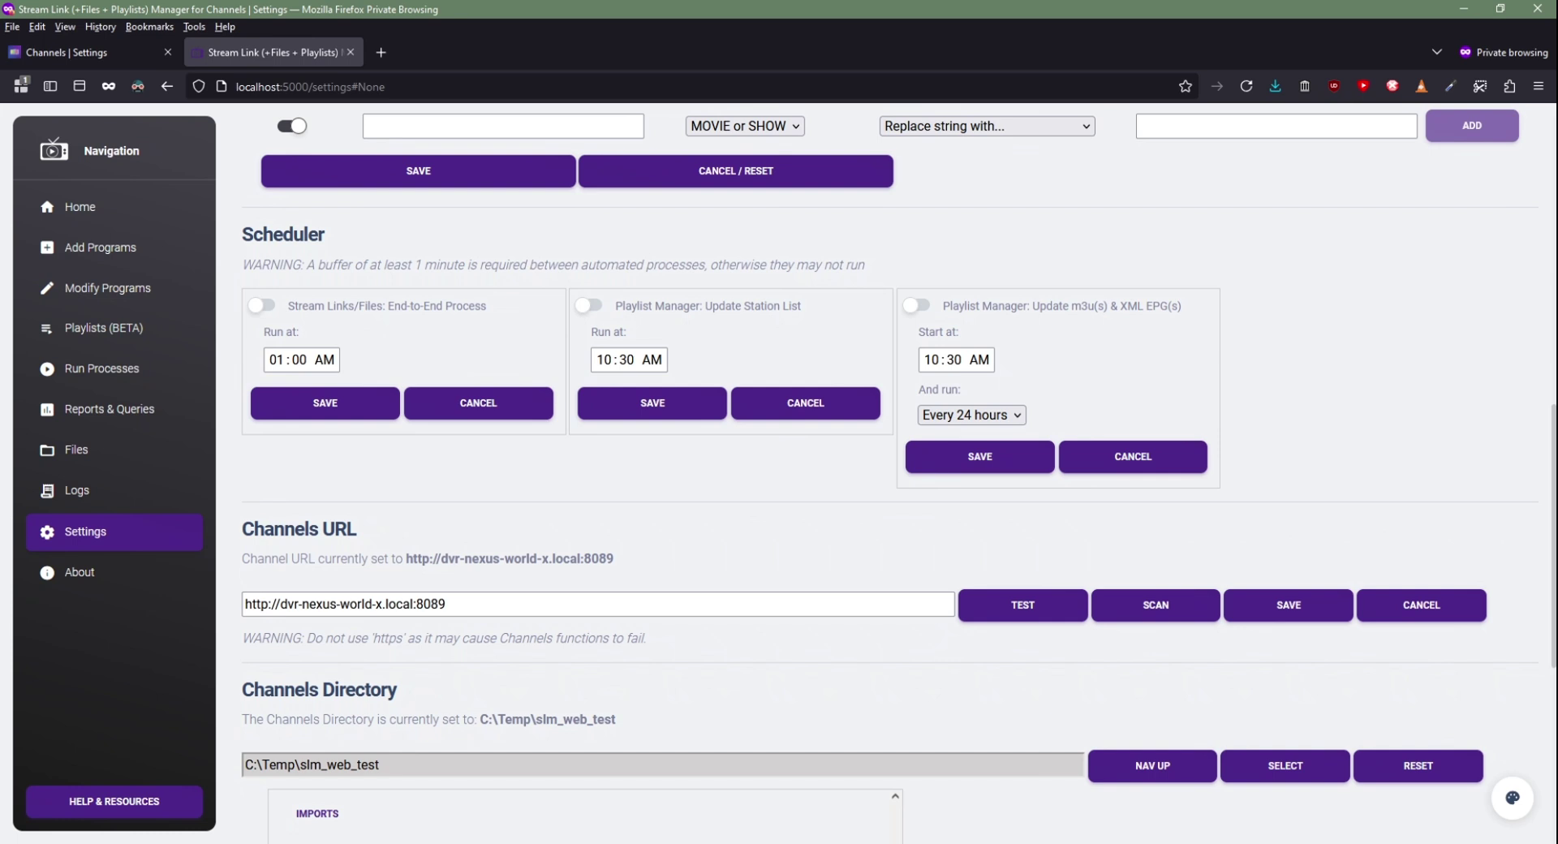
left_click(971, 415)
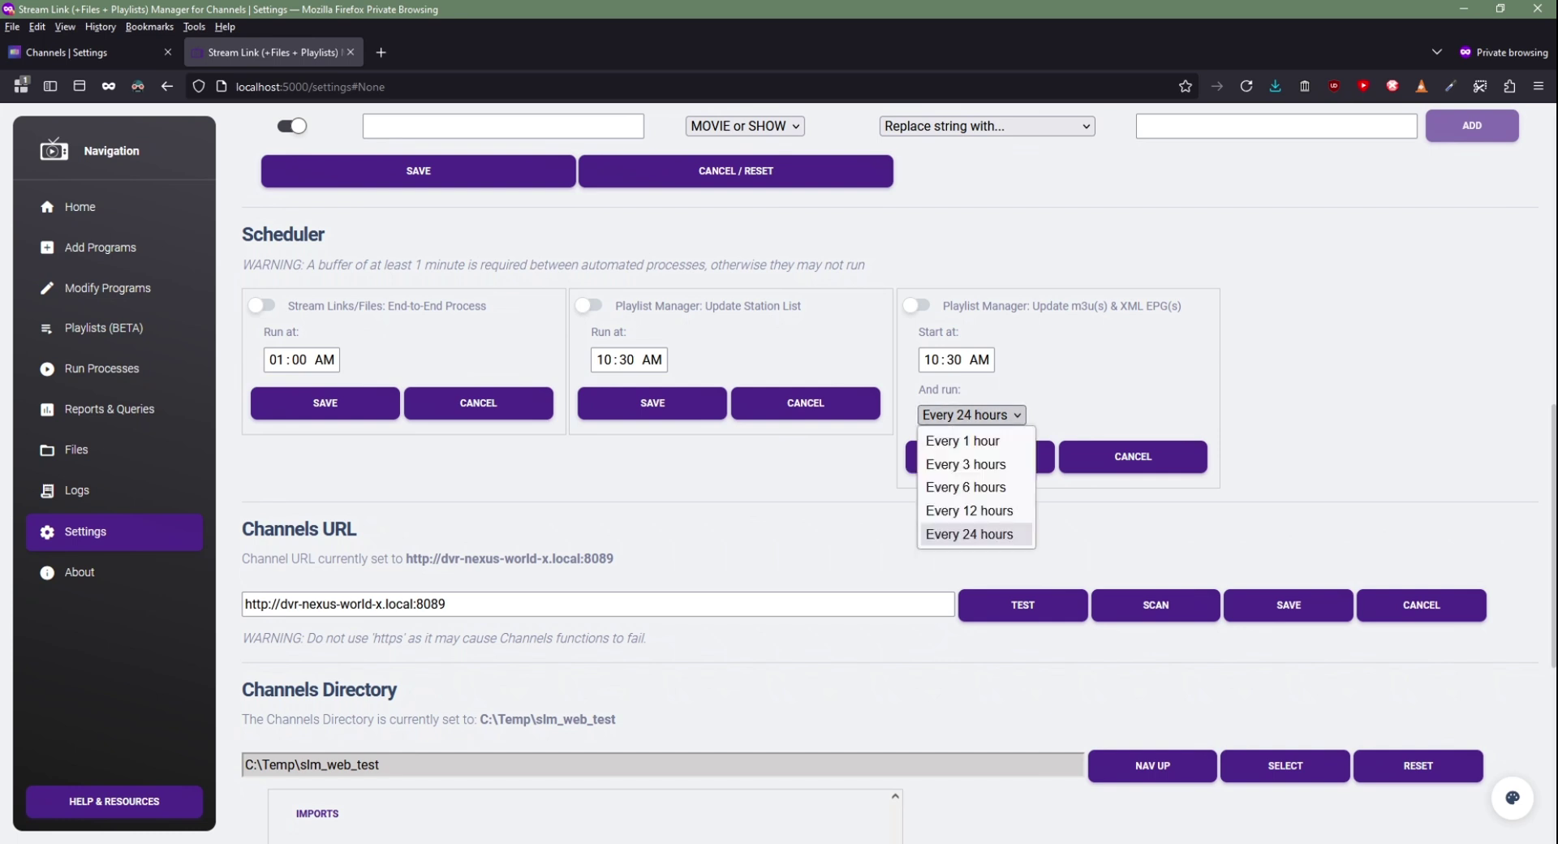
key("Down")
key("Down")
key("Down")
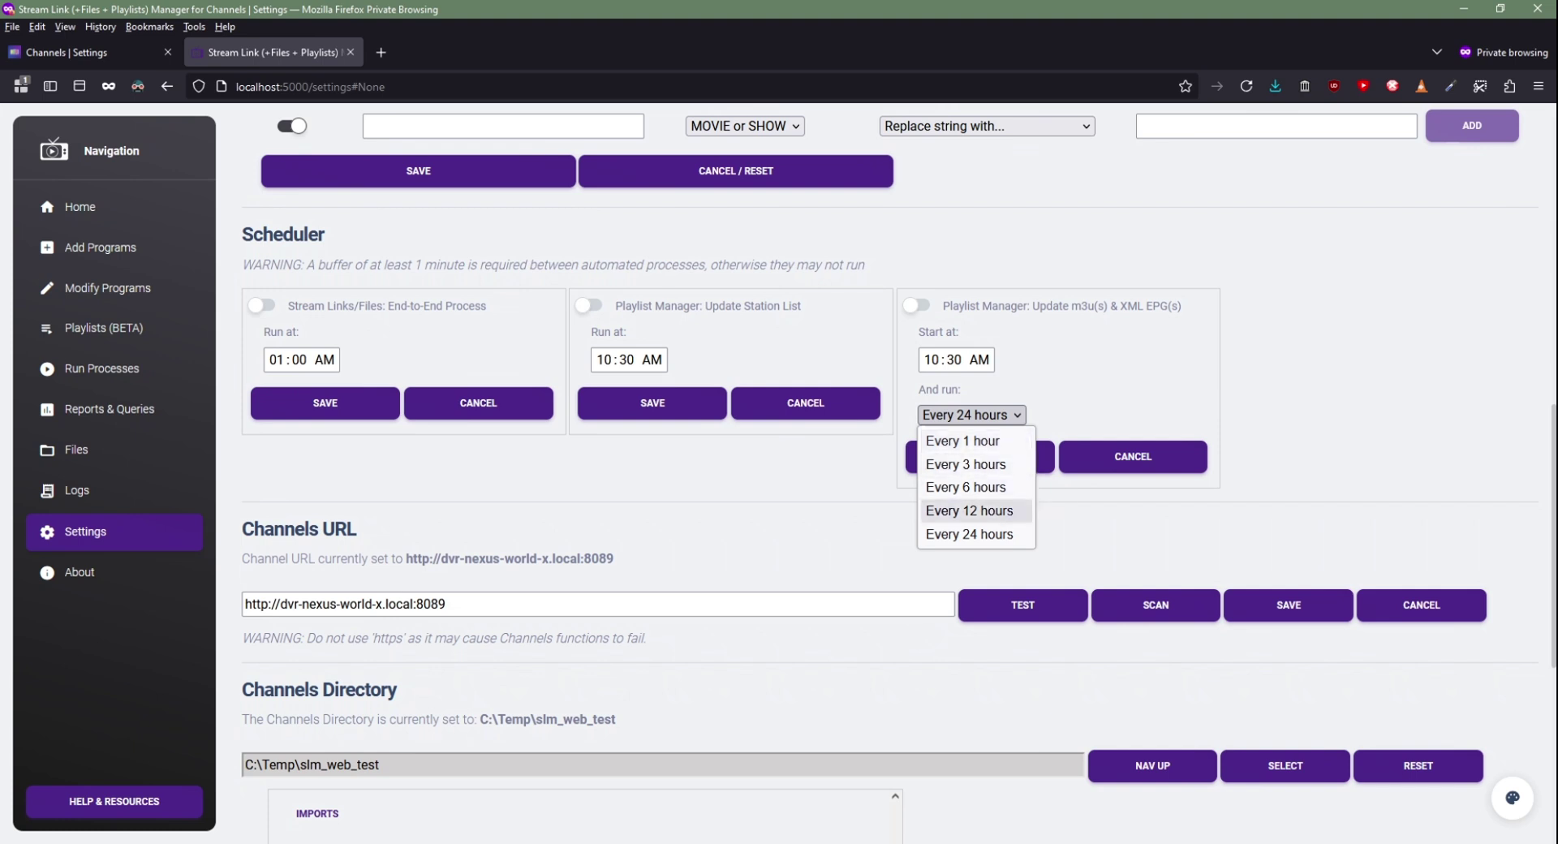
key("Down")
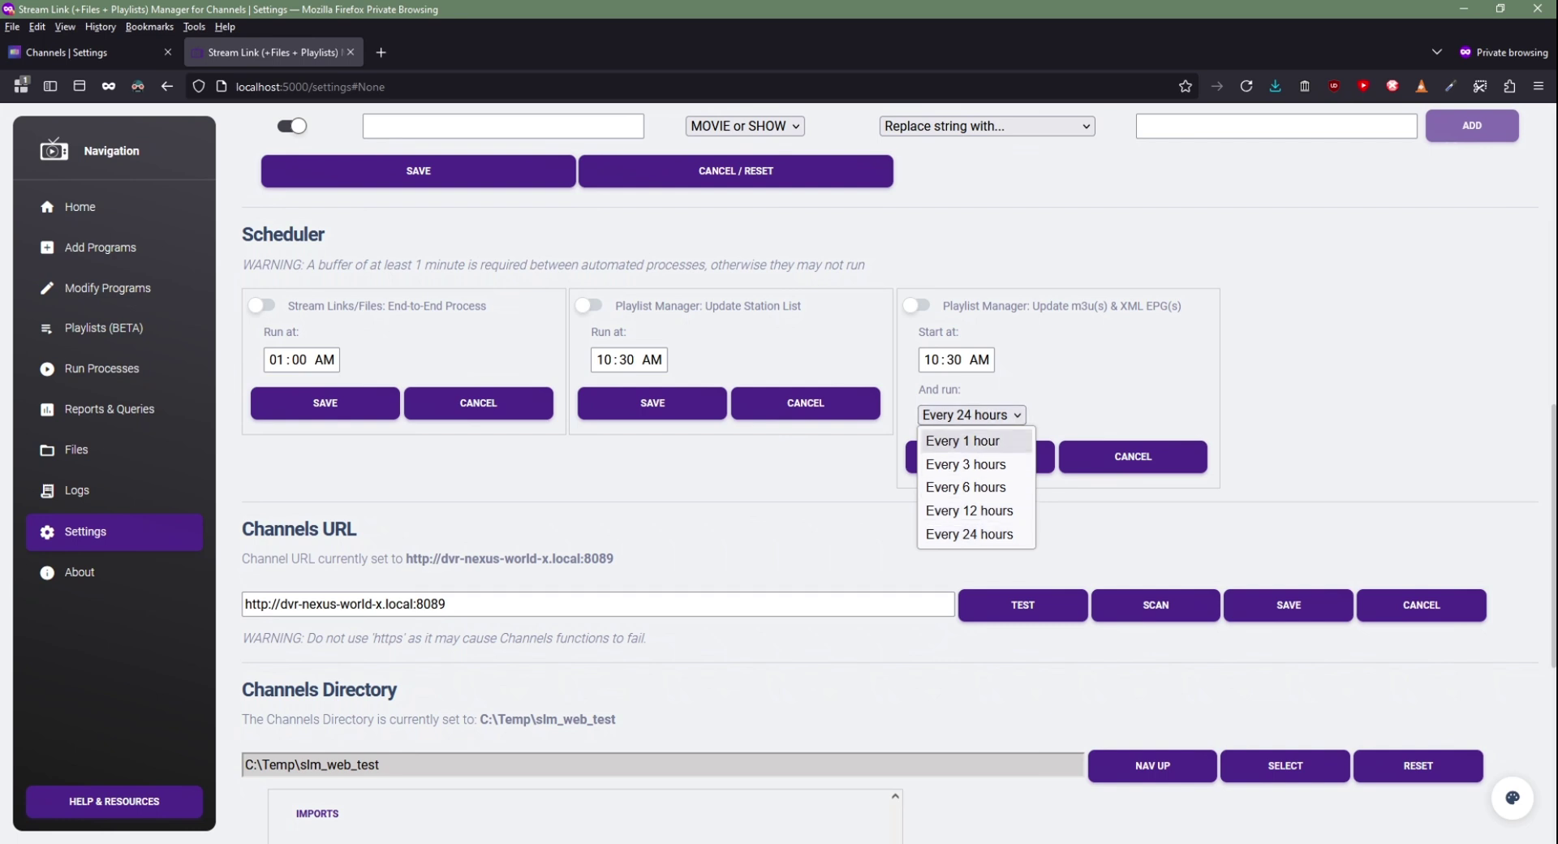
- In the Scheduler, set the run interval for updating the Playlist Manager m3u(s) and XML EPG(s) to Every 6 hours
left_click(992, 359)
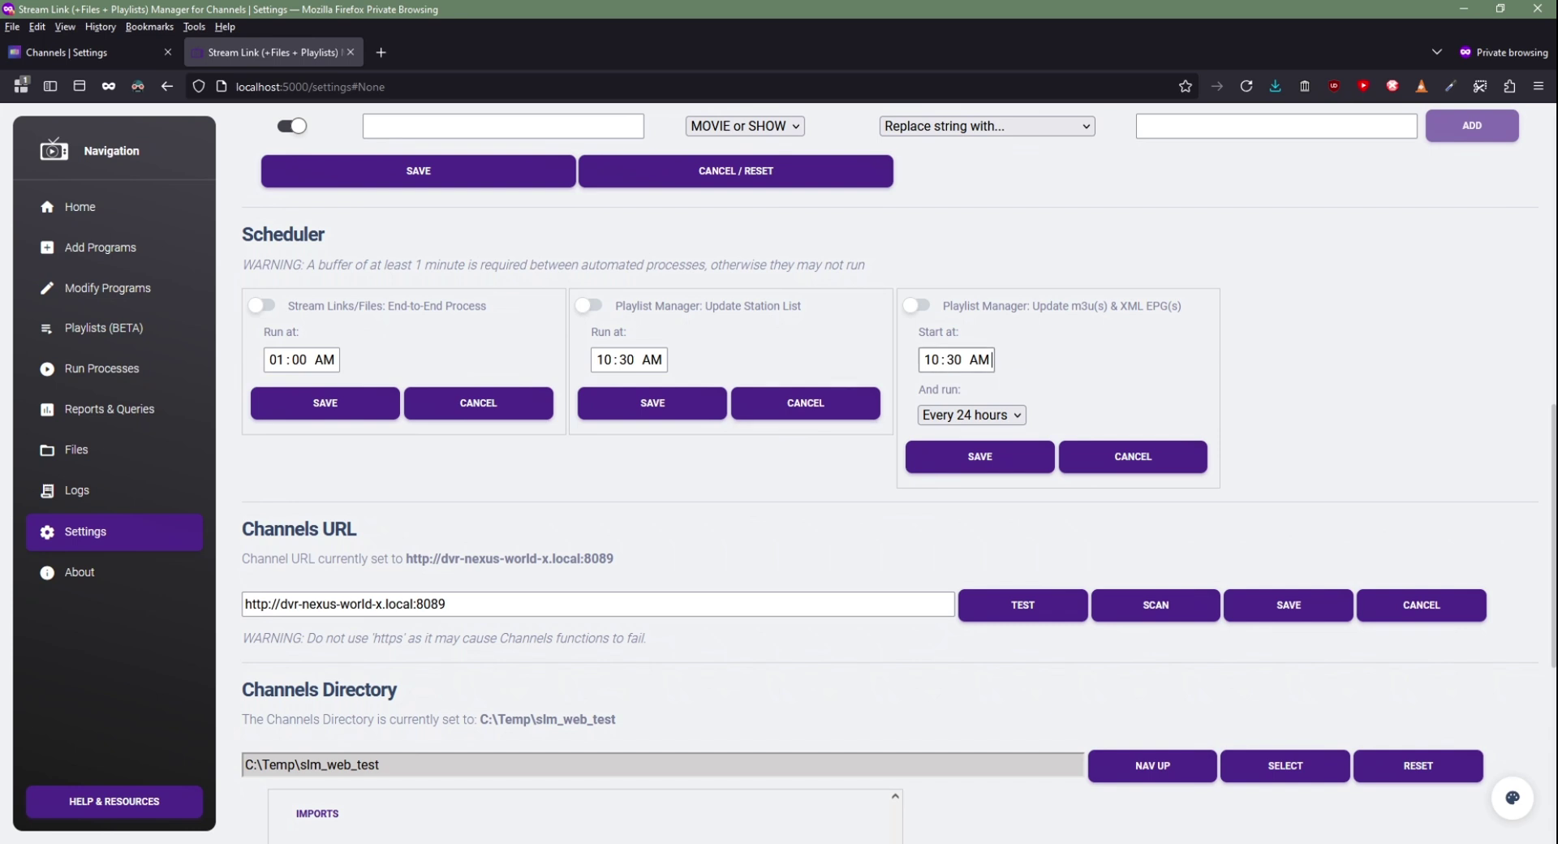
left_click(971, 415)
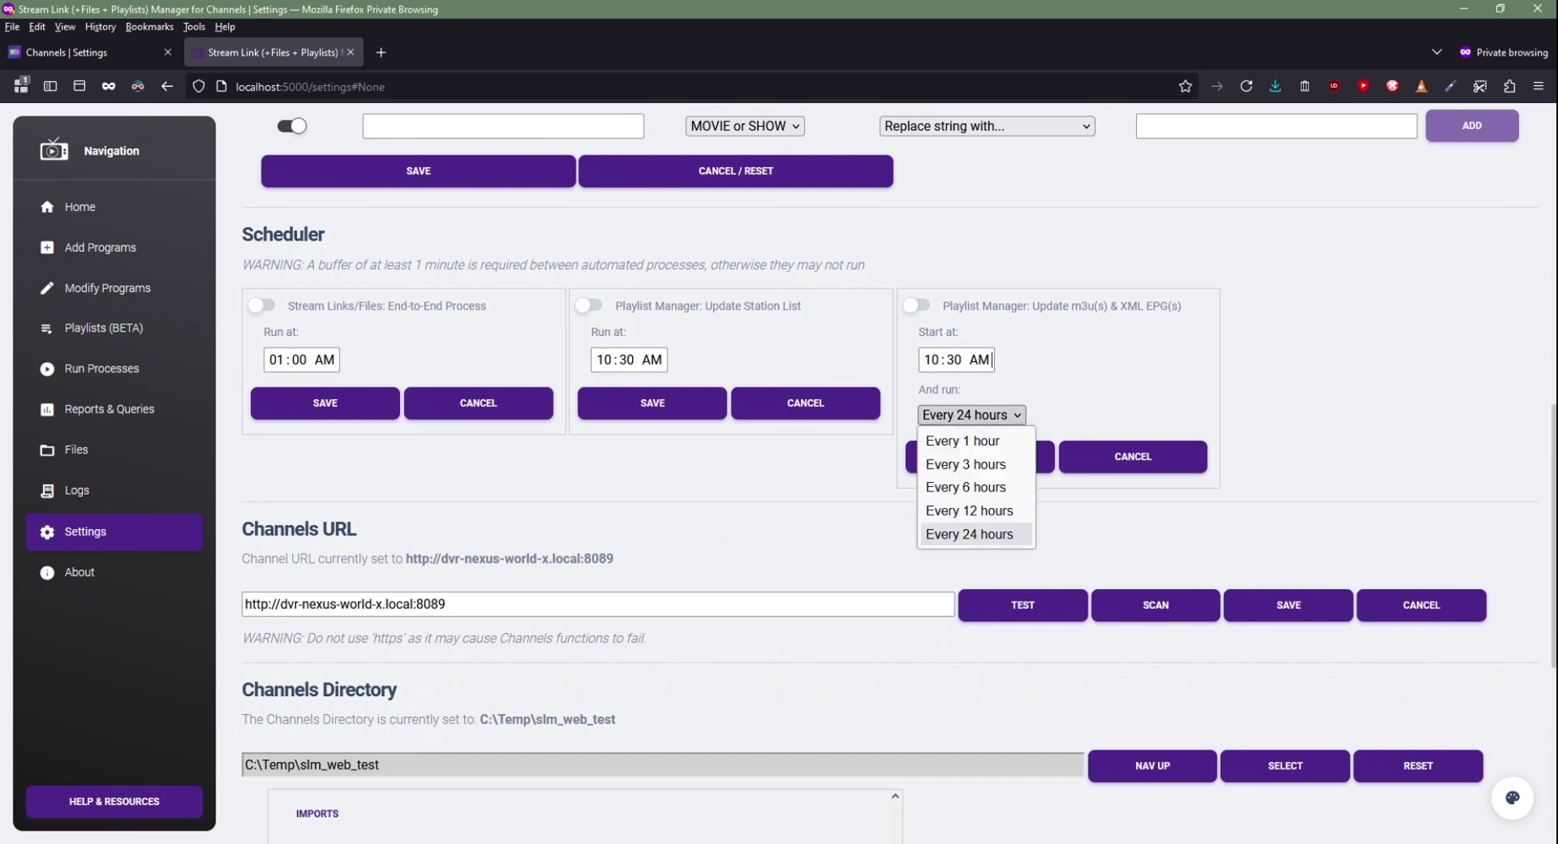
left_click(970, 511)
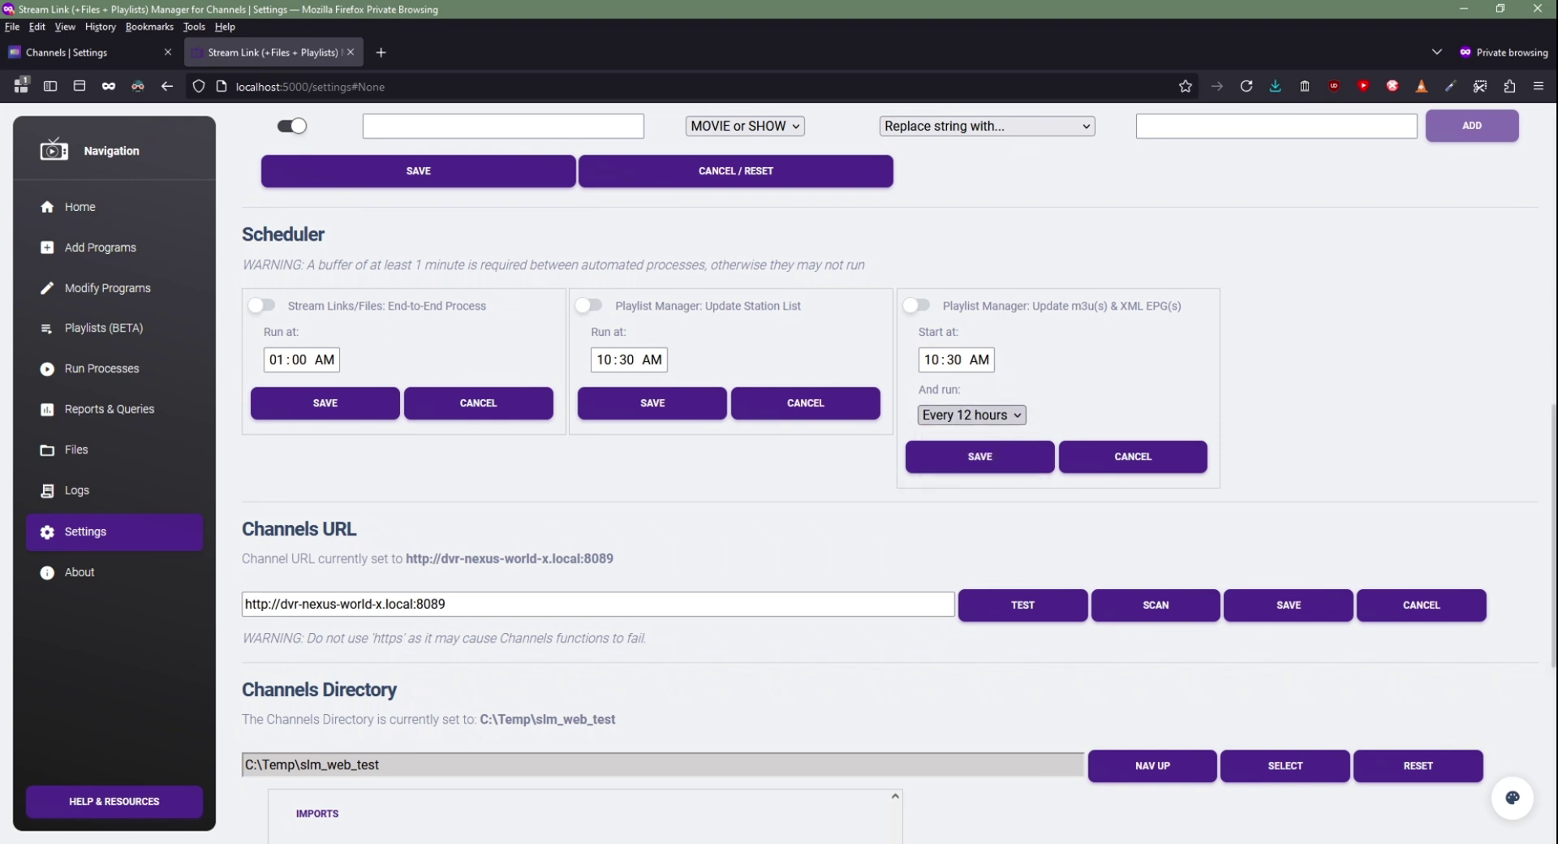
left_click(971, 415)
left_click(965, 499)
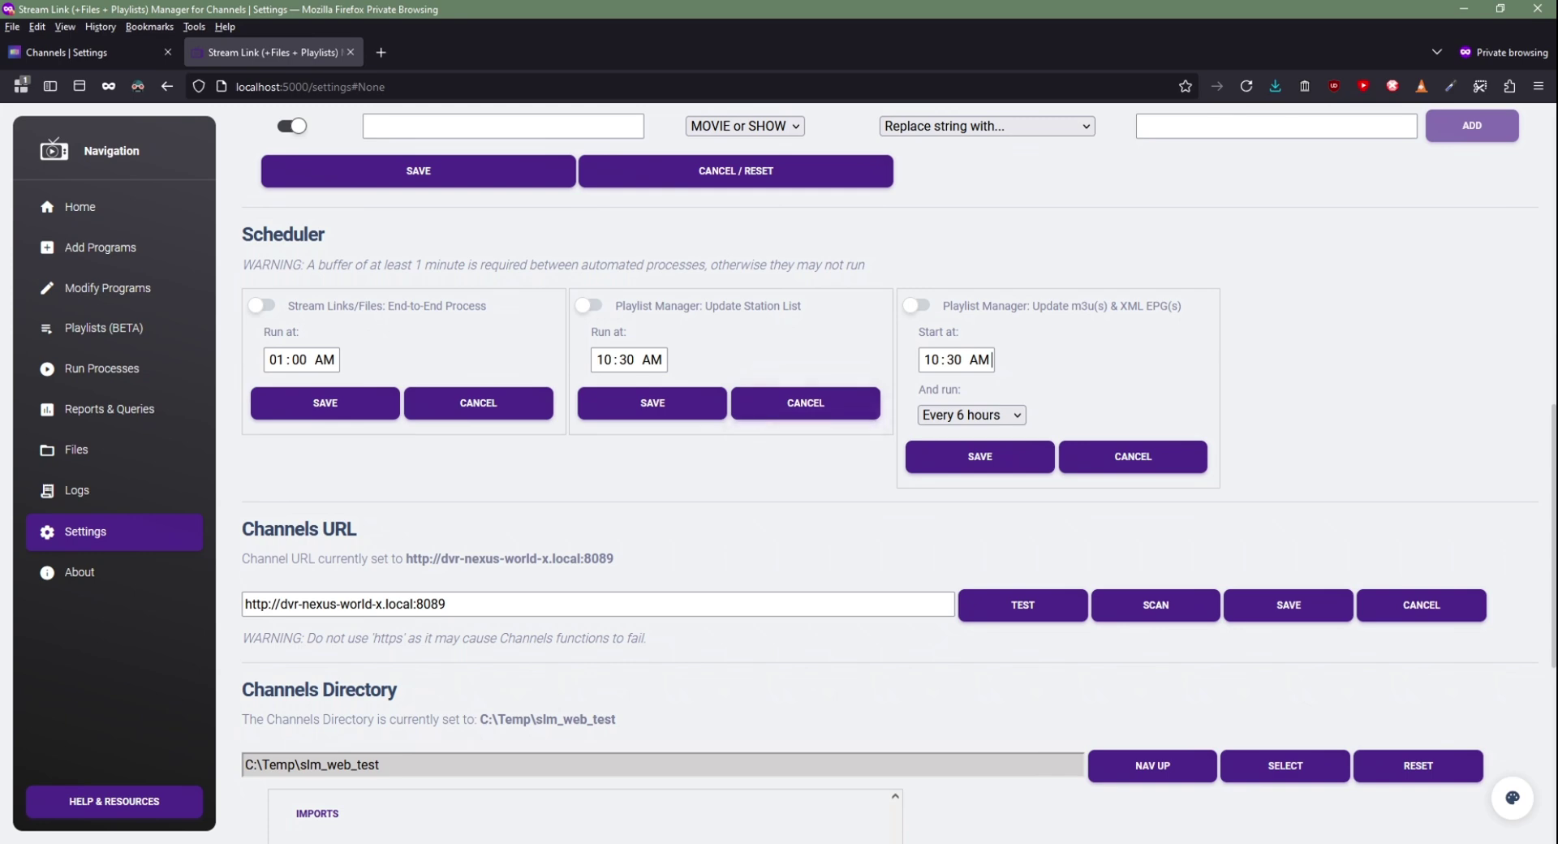
- Set the Playlist Manager's Station Start Number to 10000 in the Advanced / Experimental settings
scroll(893, 471, "down", 6)
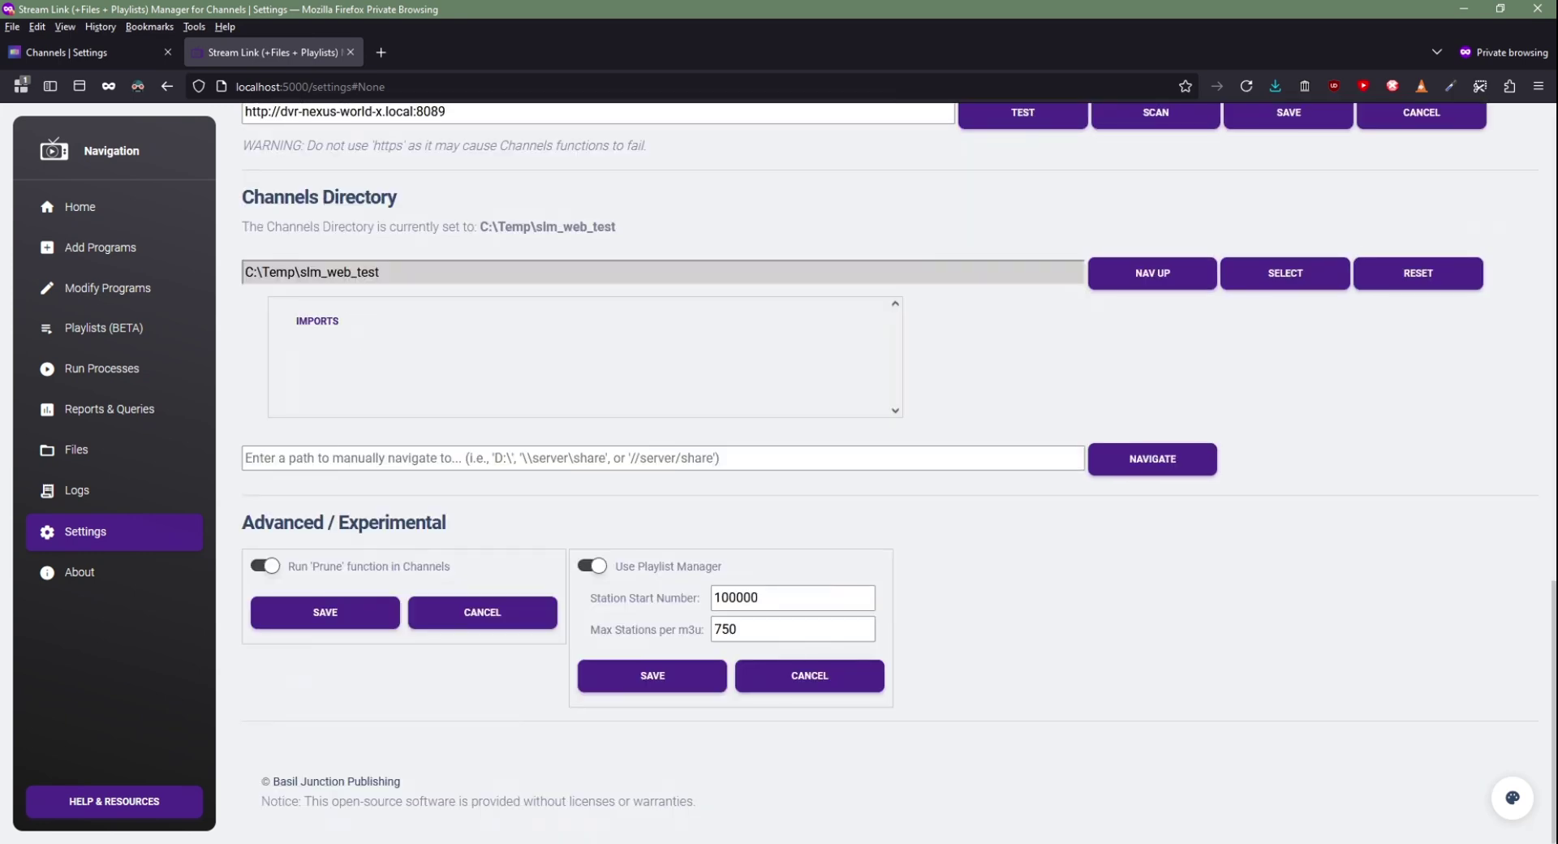
left_click(759, 597)
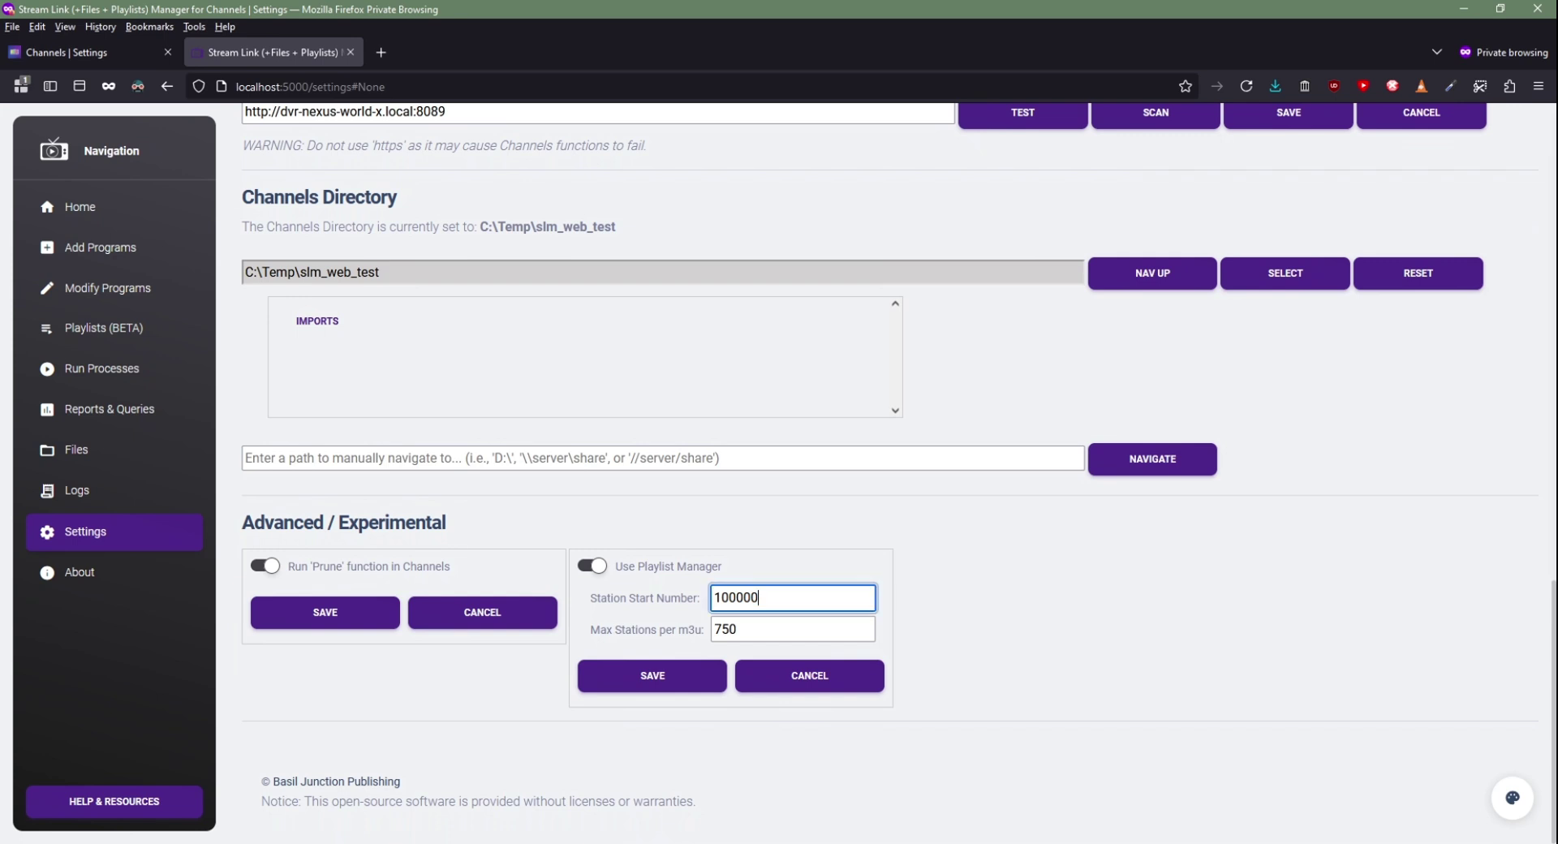
key("Down")
key("ctrl+a")
key("Escape")
left_click(746, 629)
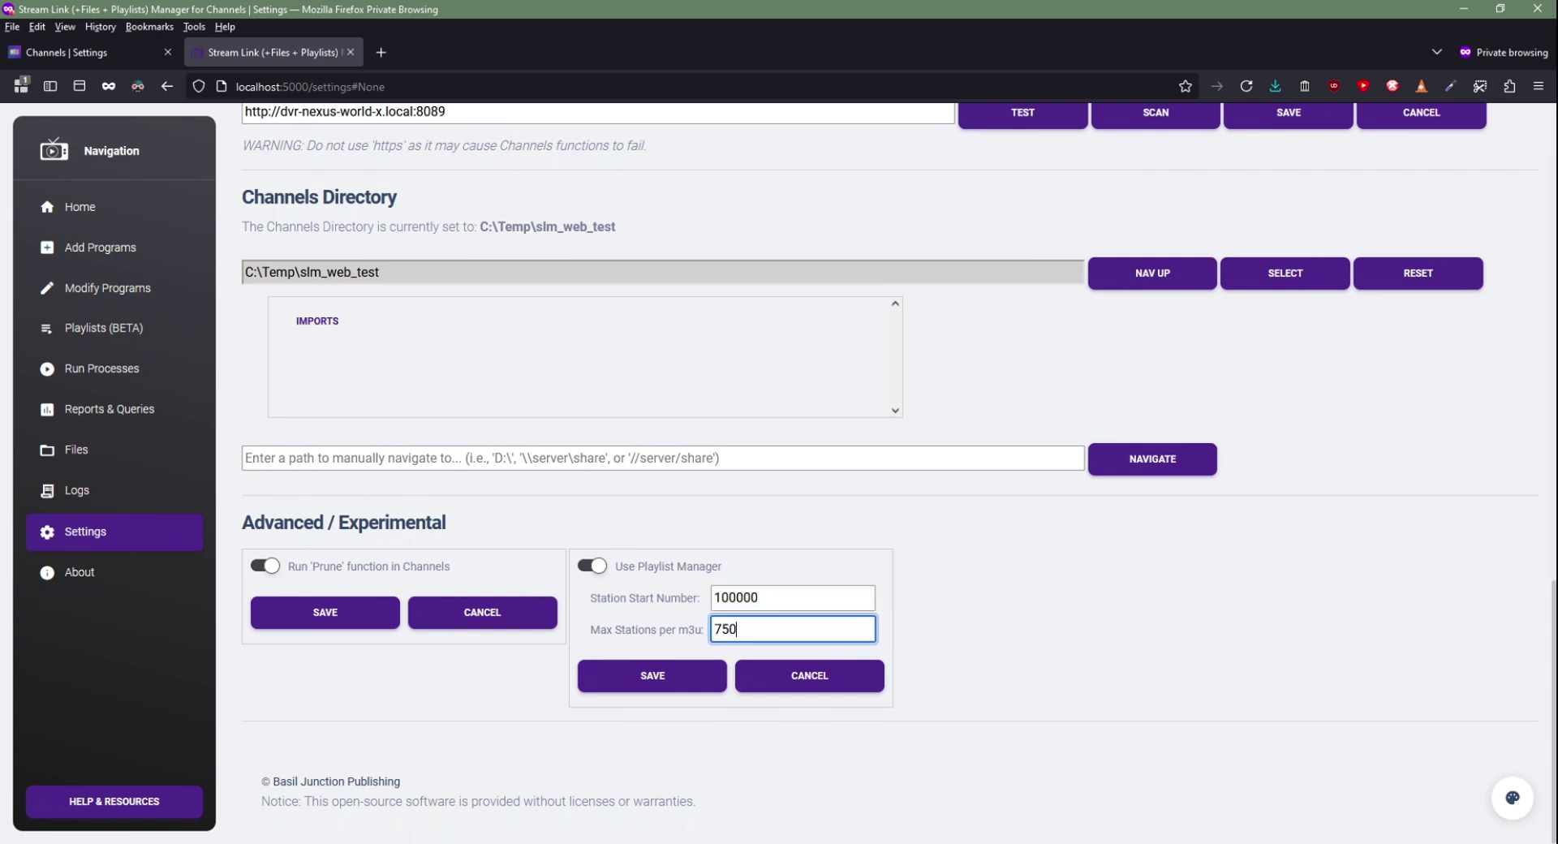
left_click(758, 597)
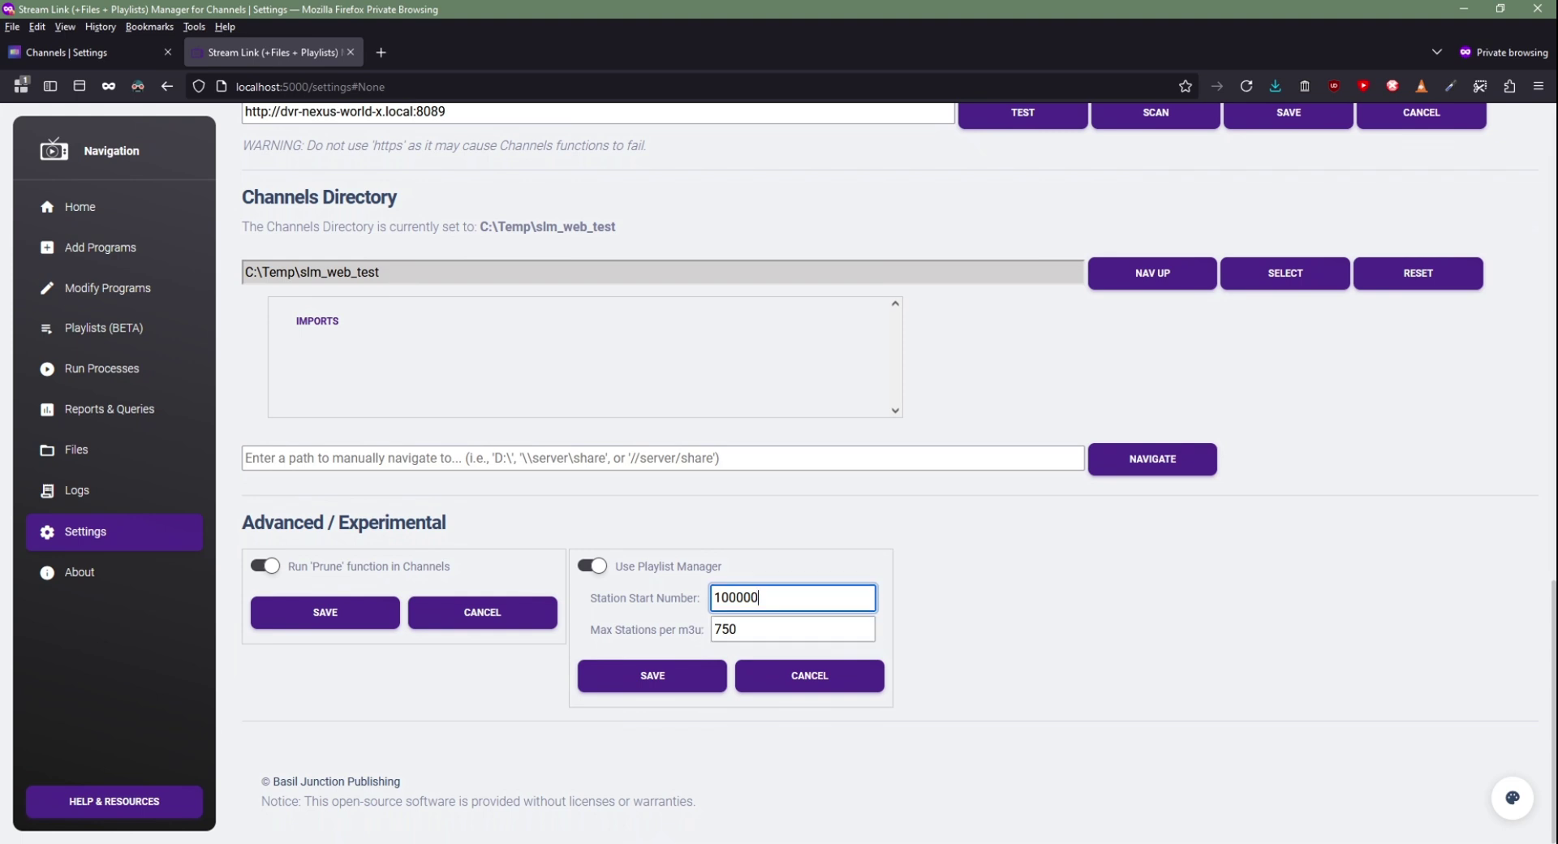
key("Down")
key("Escape")
key("BackSpace")
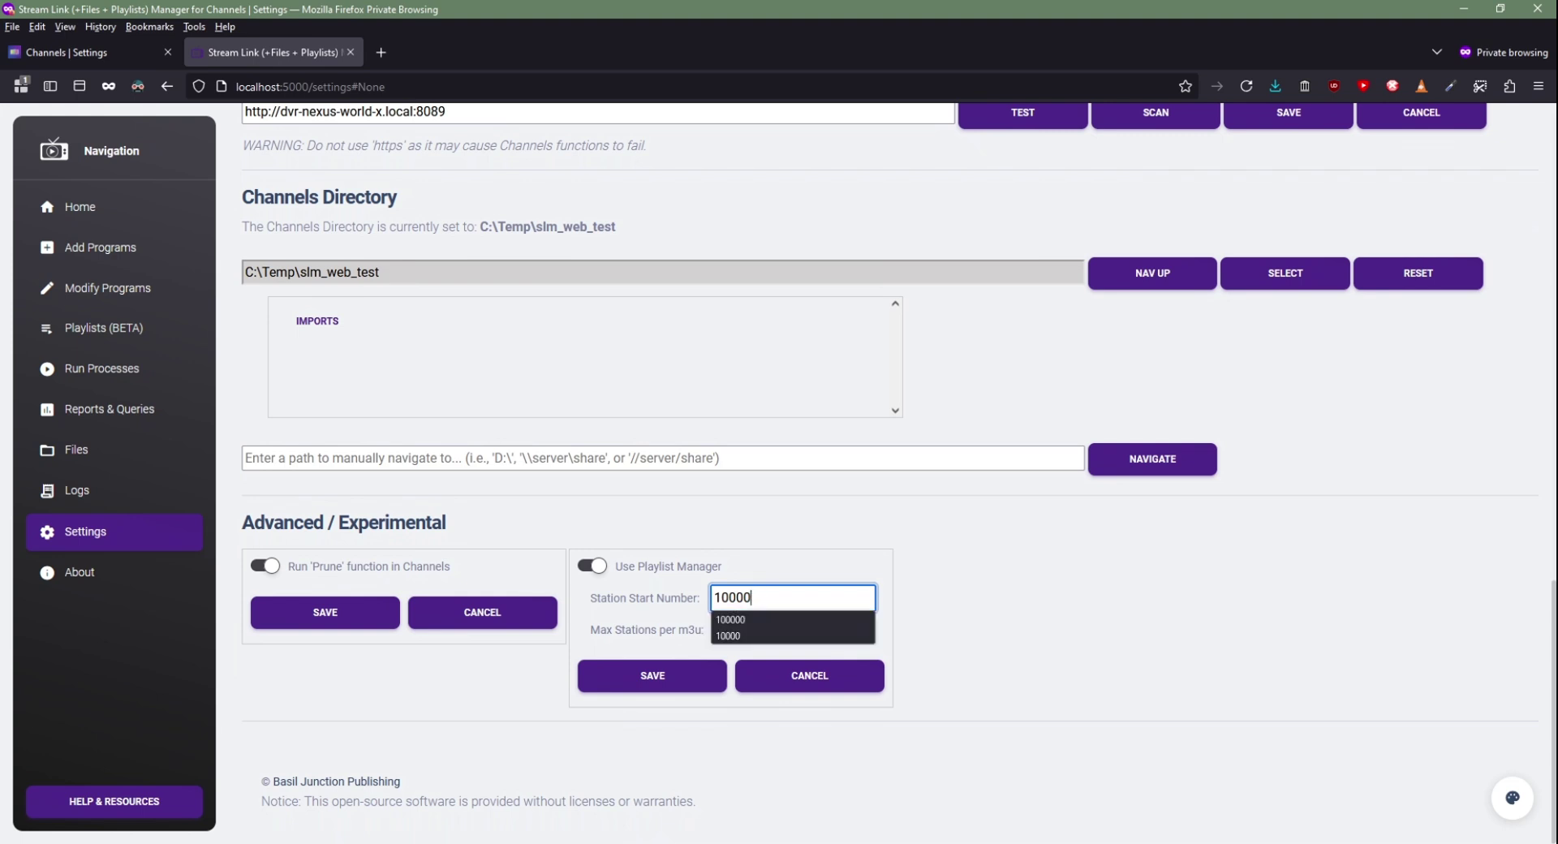
key("Escape")
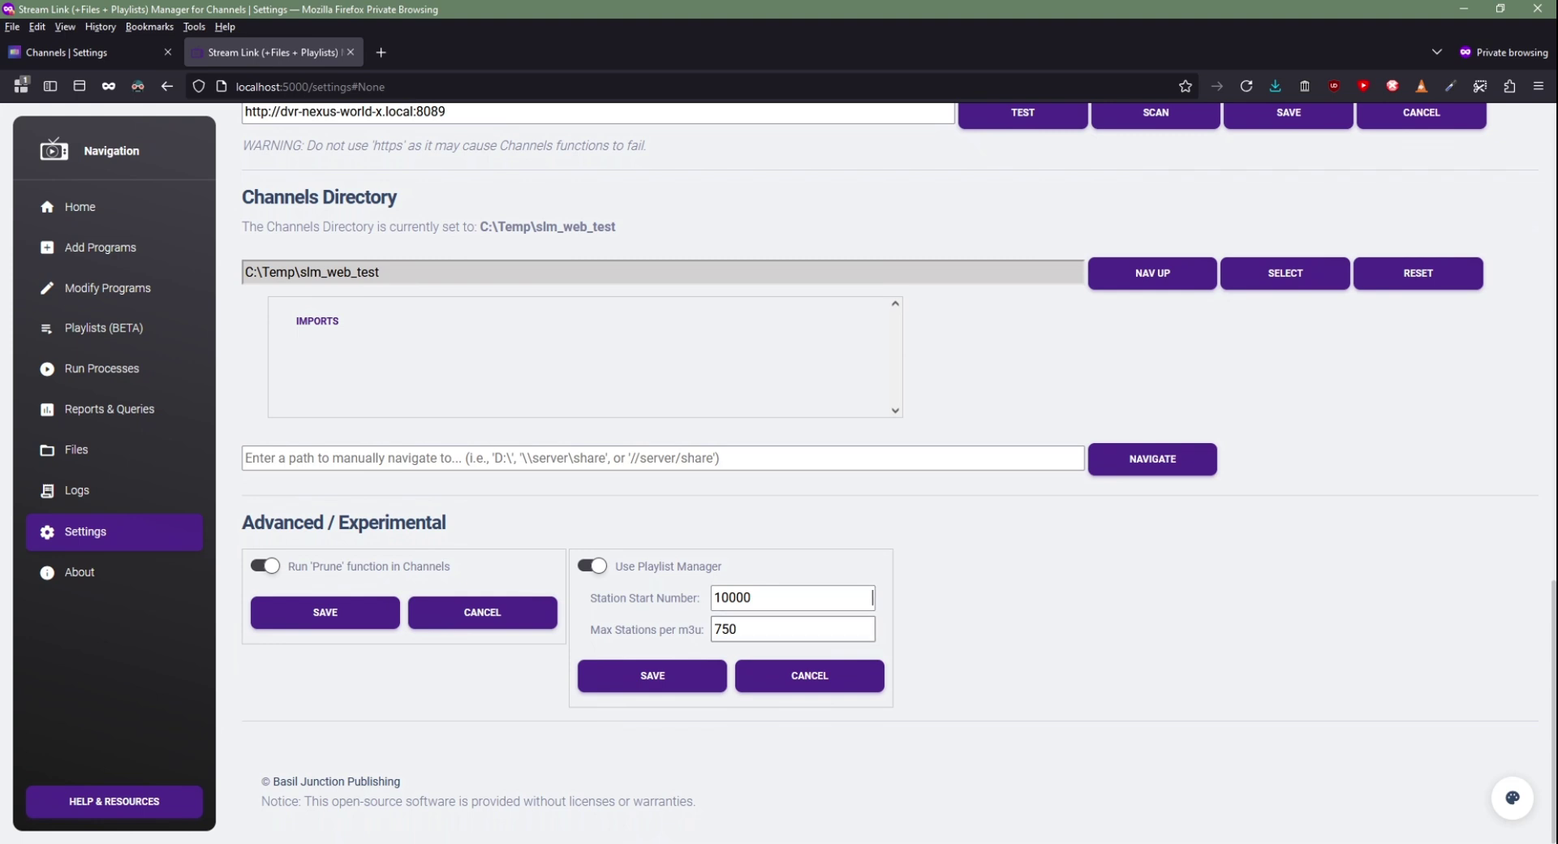
- Set Max Stations per m3u to 100 and save the Playlist Manager settings
key("Tab")
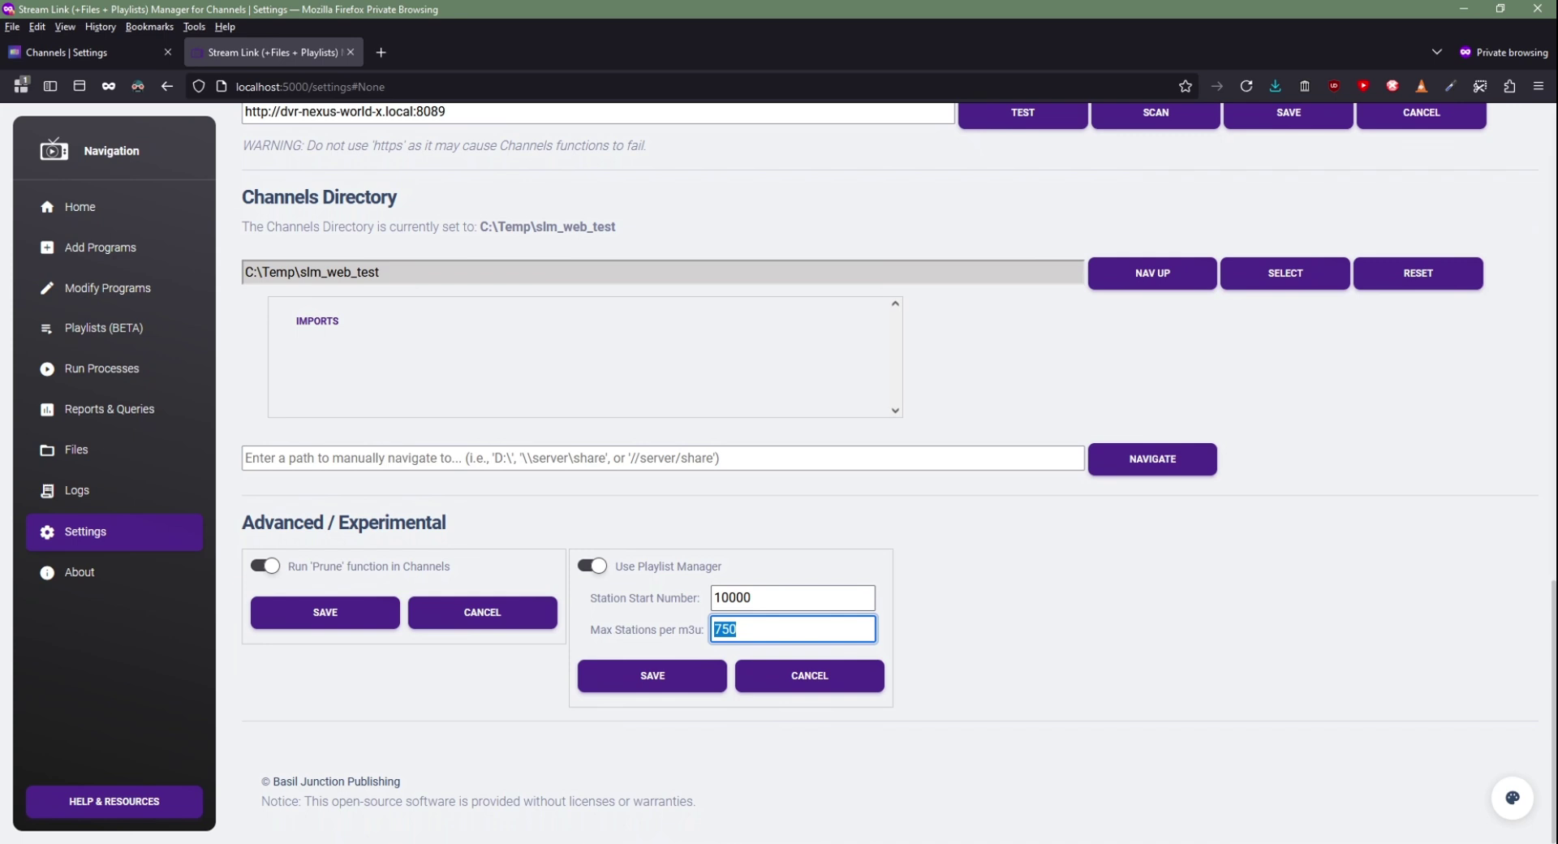
type("1")
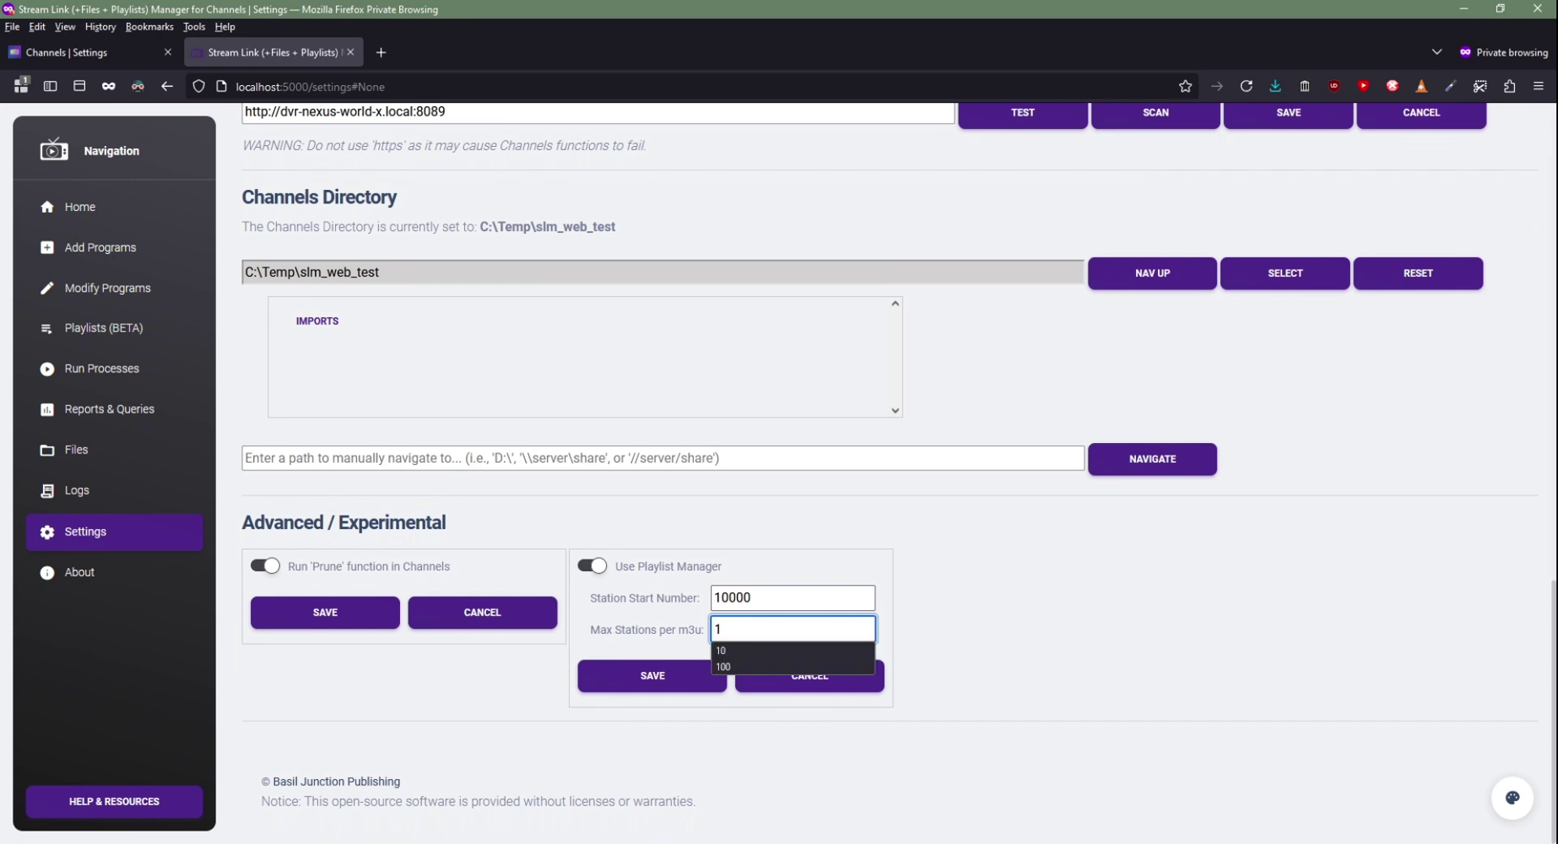
type("00")
left_click(653, 675)
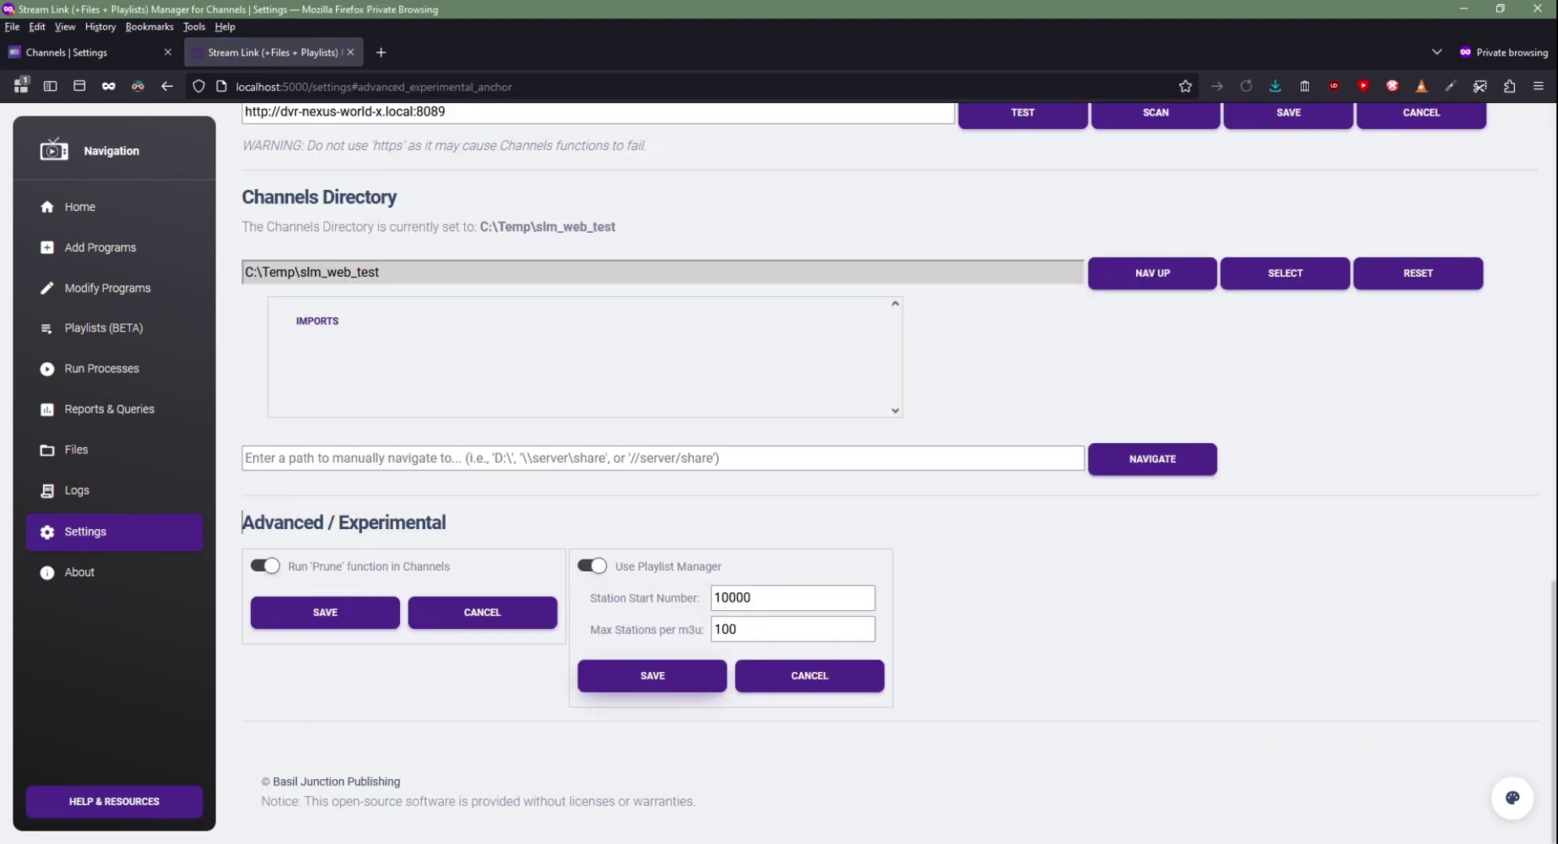
- Return to the Playlists page and update the m3u(s) and XML EPG(s) with the saved settings
left_click(103, 328)
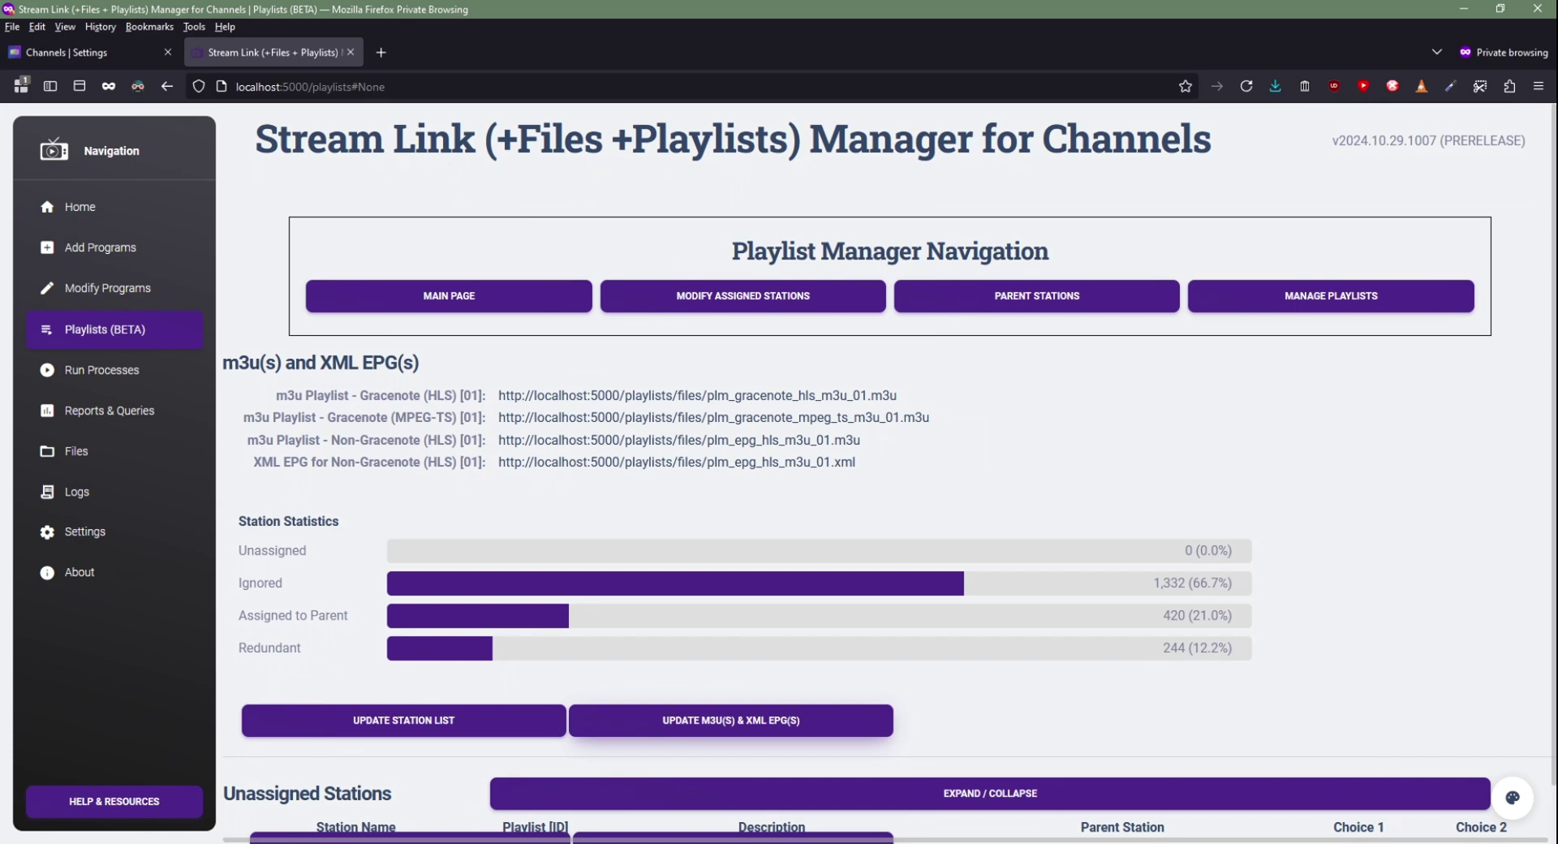
left_click(730, 720)
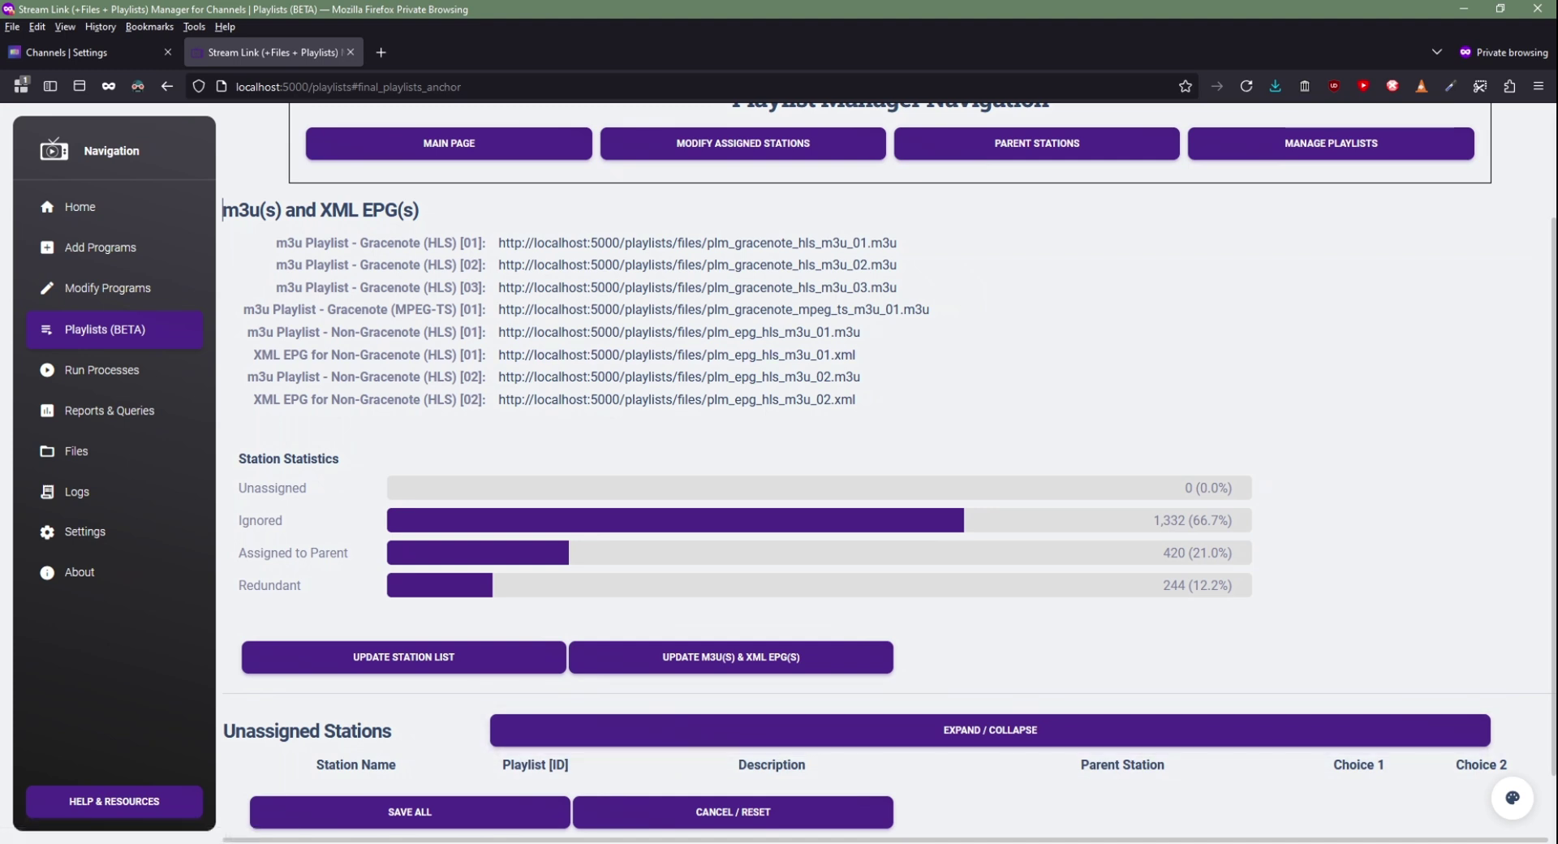
- Examine how the Gracenote HLS, Gracenote MPEG-TS and Non-Gracenote m3u playlists are split and numbered in the generated list
double_click(381, 243)
triple_click(381, 265)
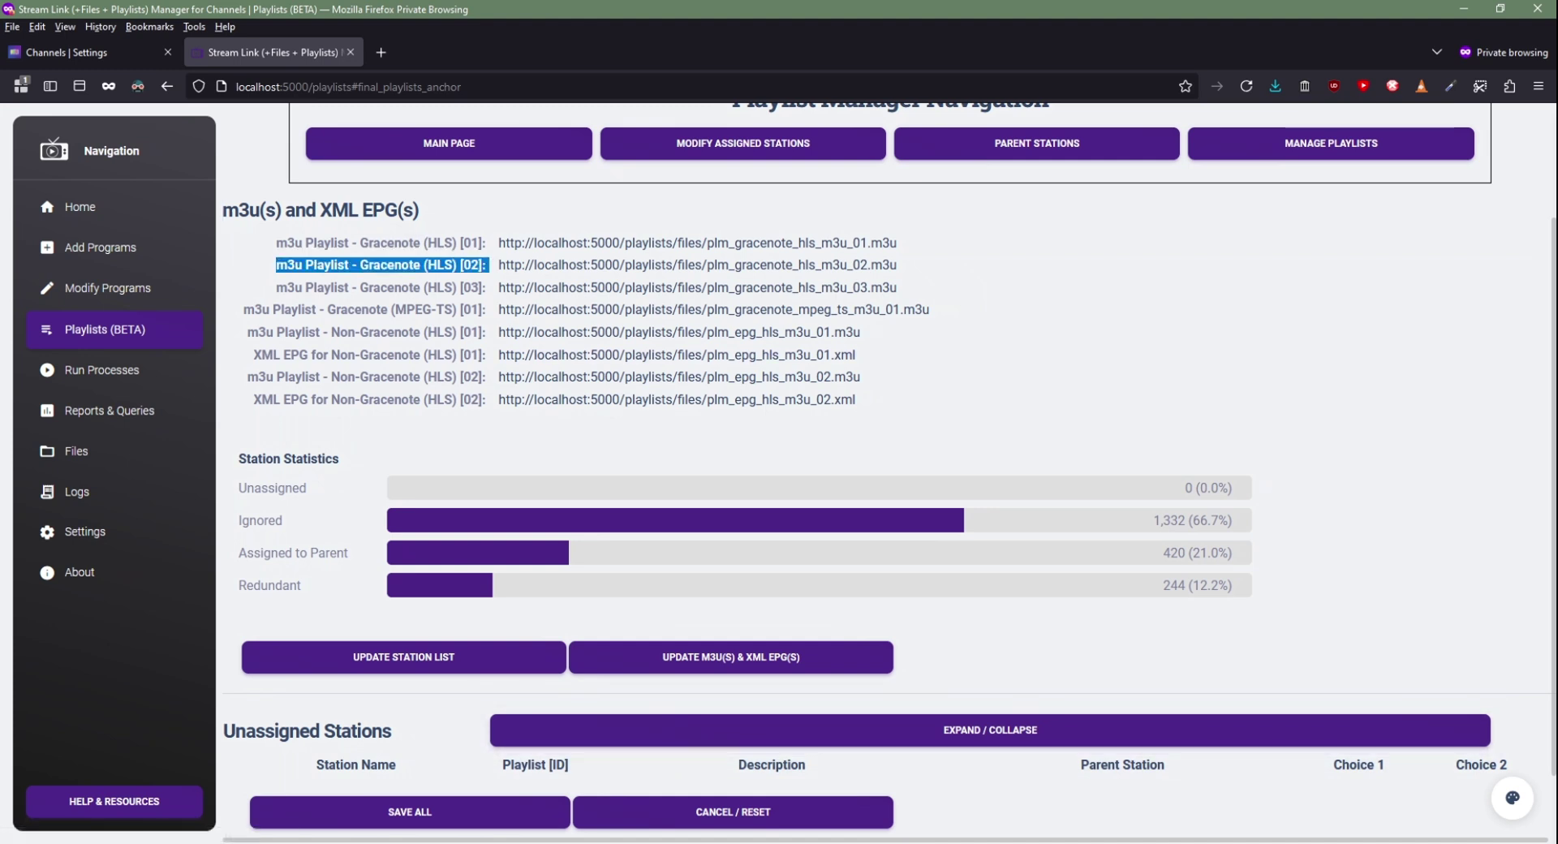
triple_click(381, 287)
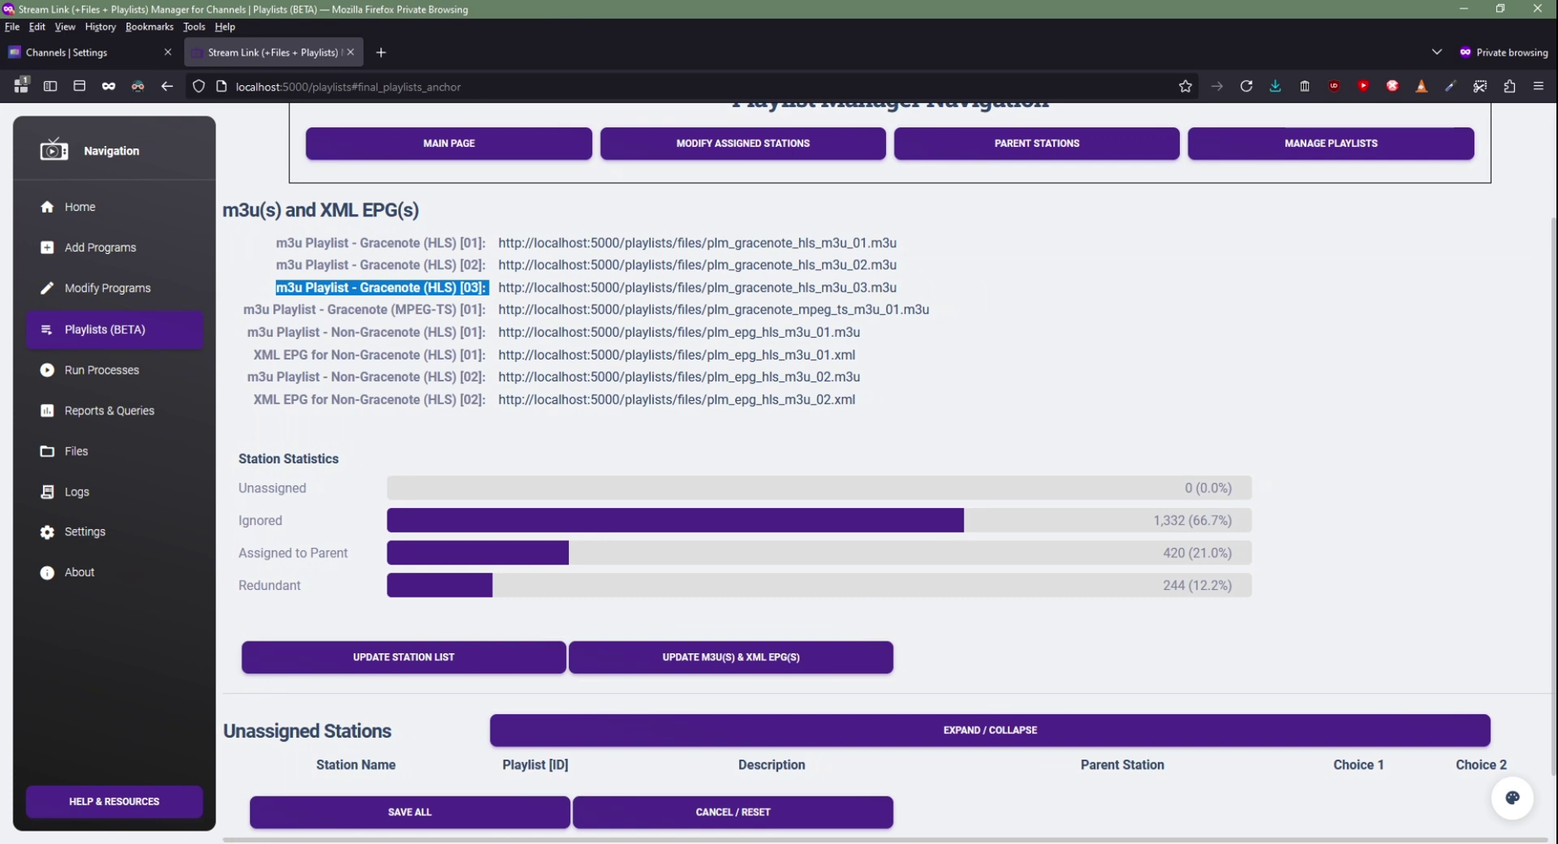
triple_click(394, 332)
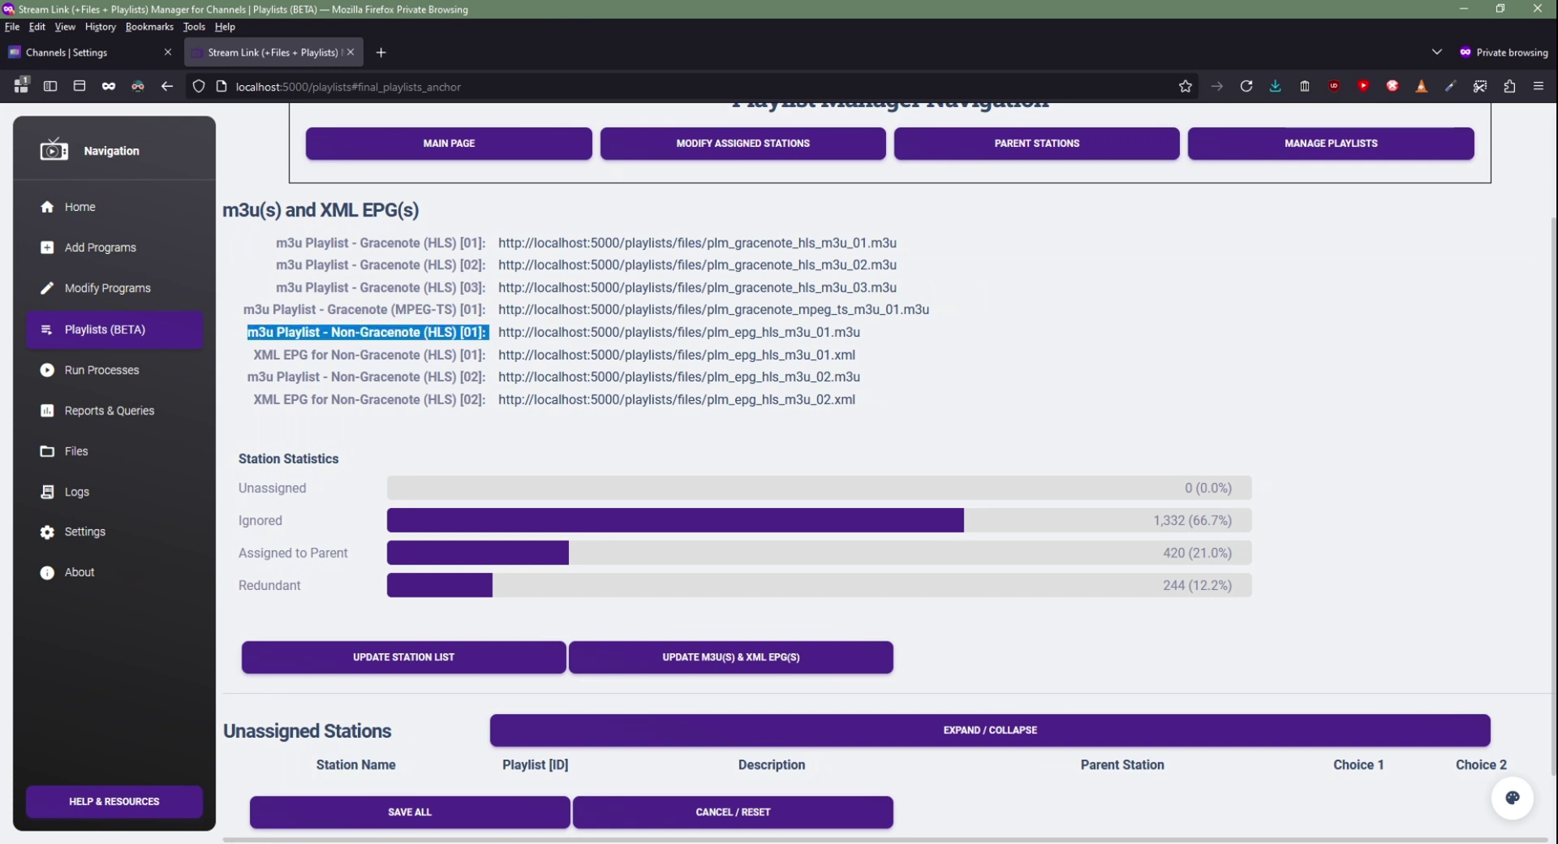
triple_click(366, 377)
triple_click(357, 309)
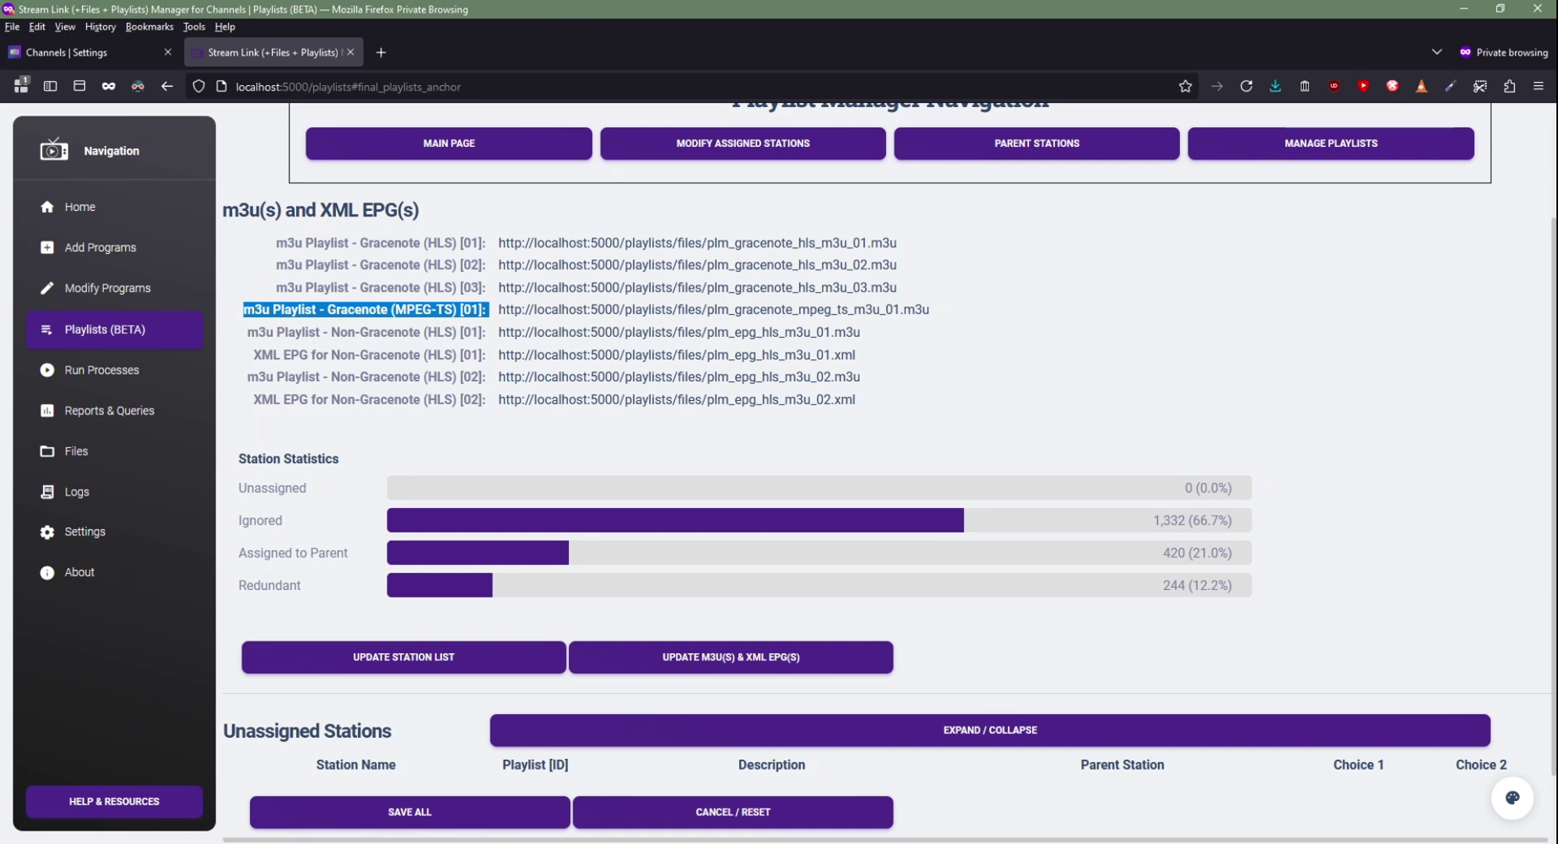
left_click(374, 243)
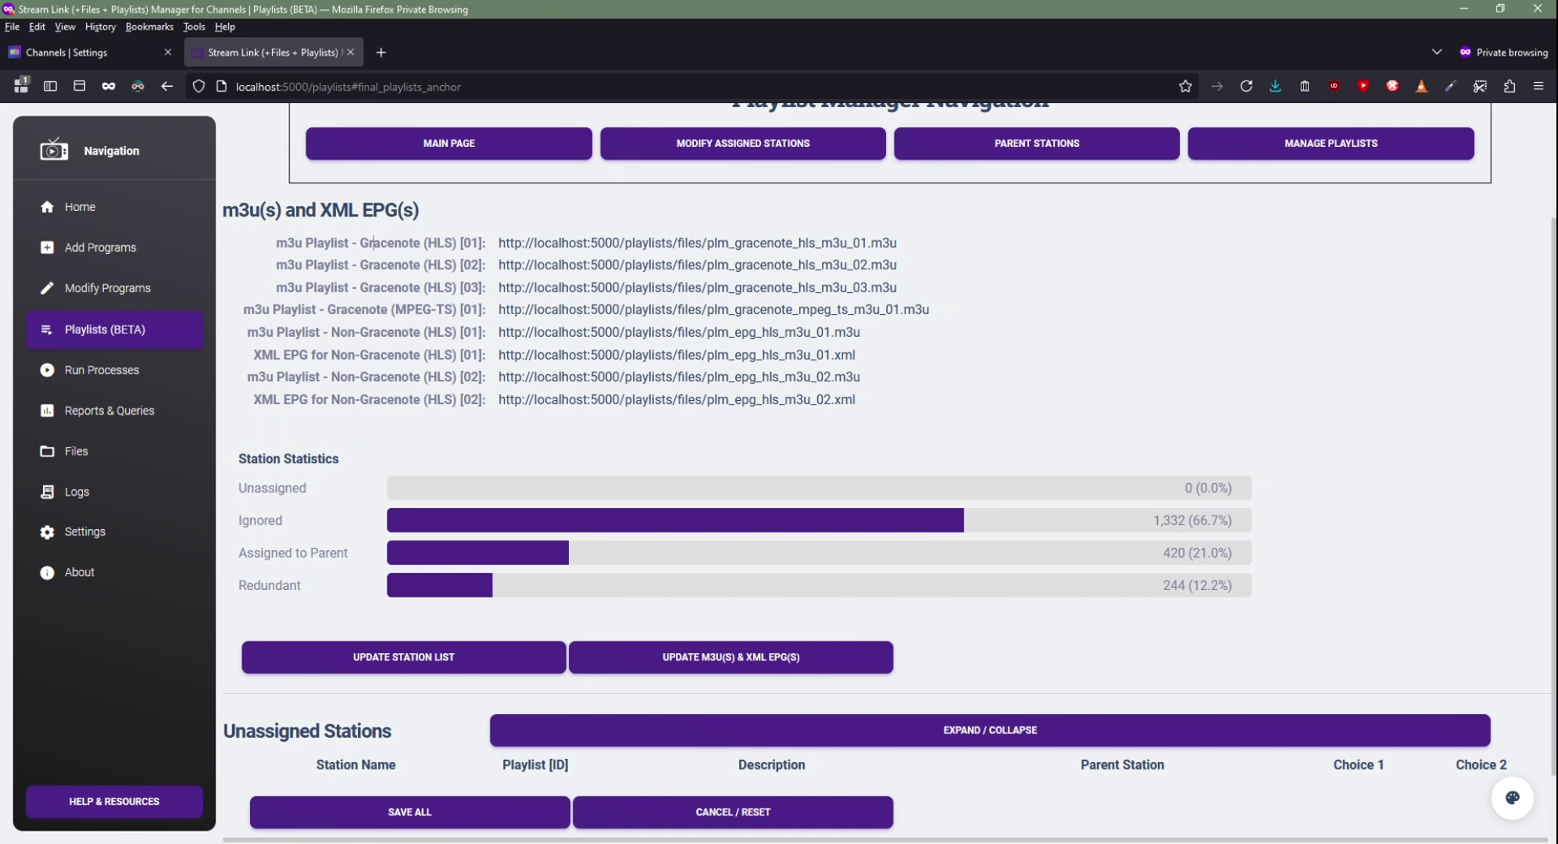
- Compare each numbered Non-Gracenote (HLS) m3u playlist with its matching XML EPG entry in the list
triple_click(345, 332)
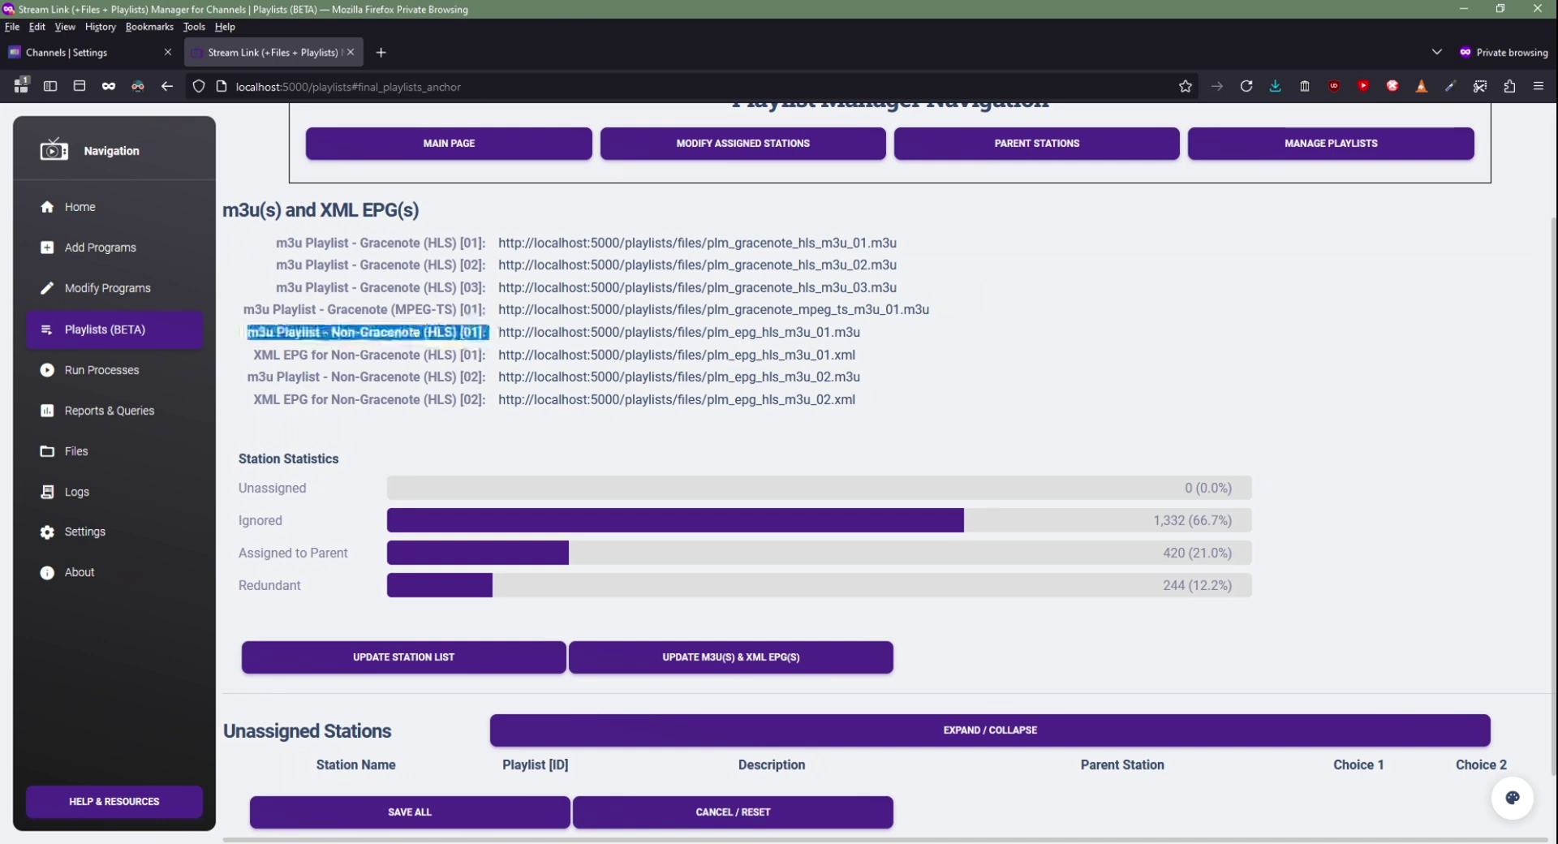
triple_click(369, 355)
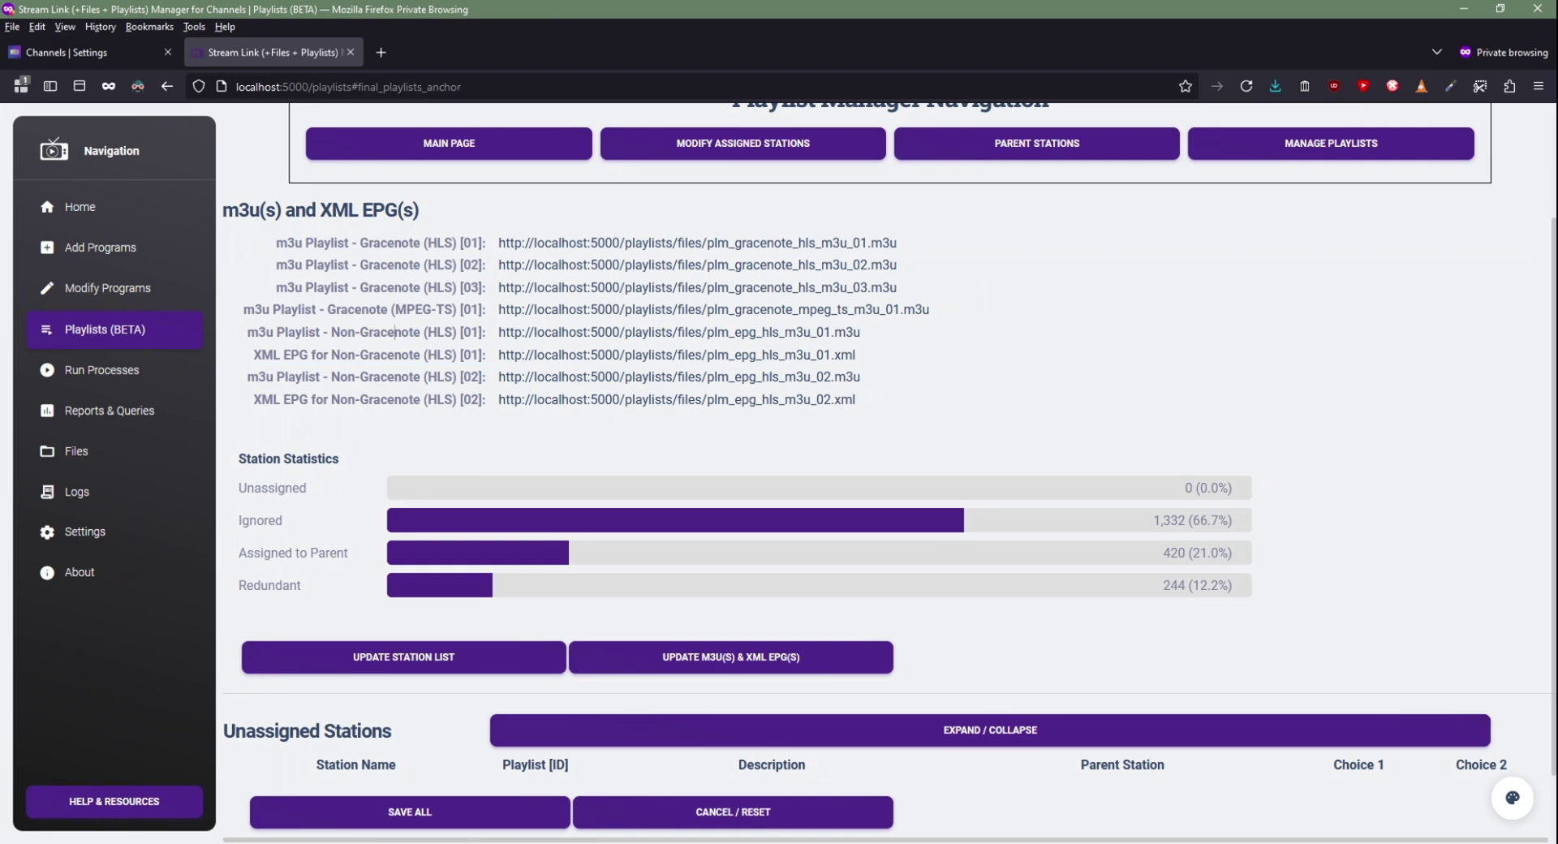
triple_click(367, 332)
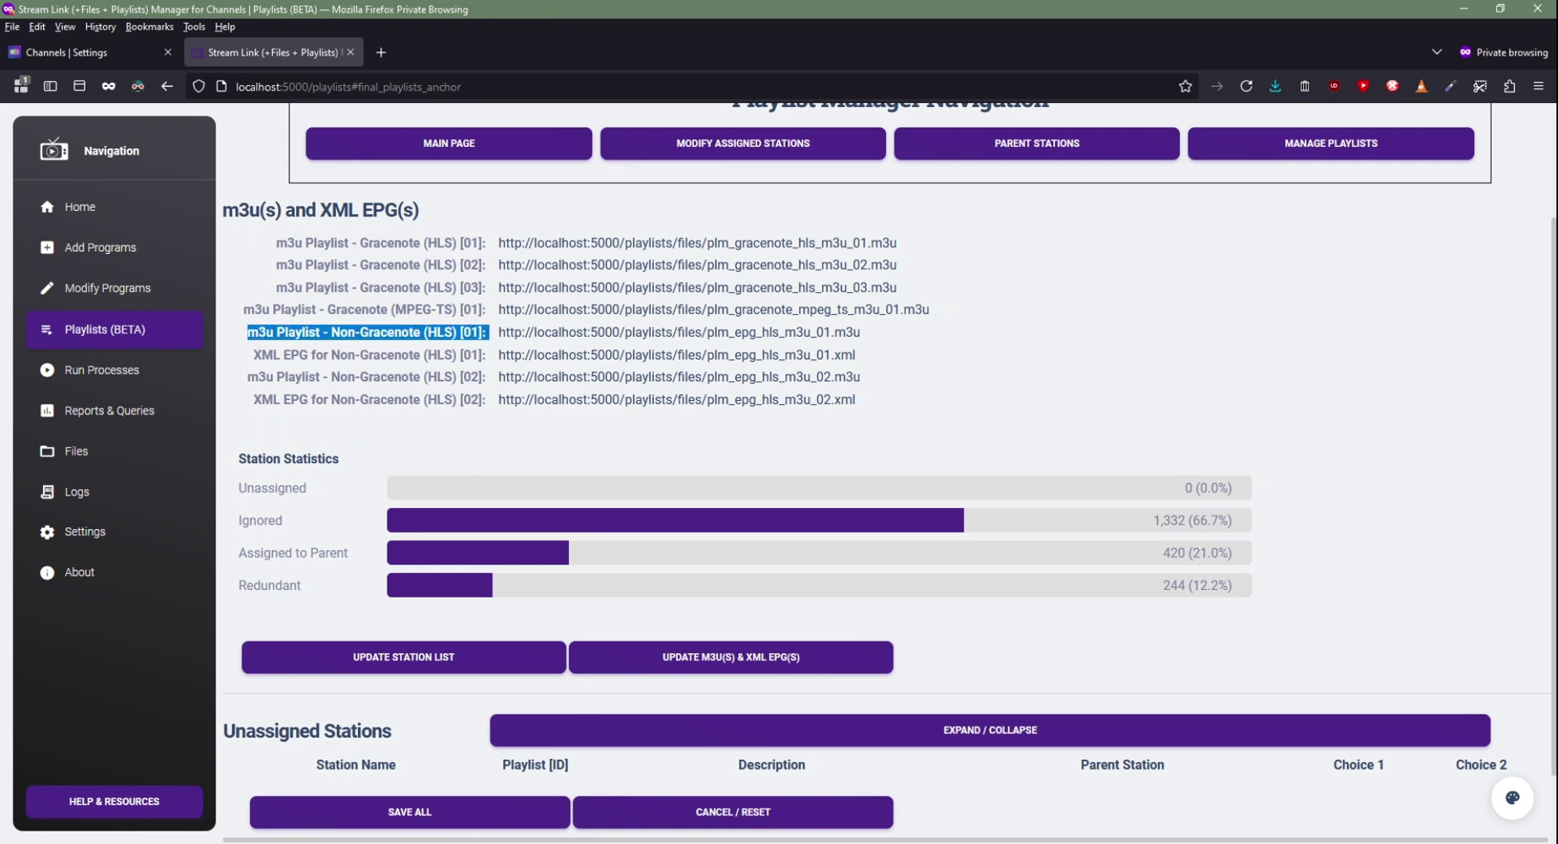
triple_click(369, 354)
triple_click(390, 331)
left_click(387, 355)
triple_click(388, 354)
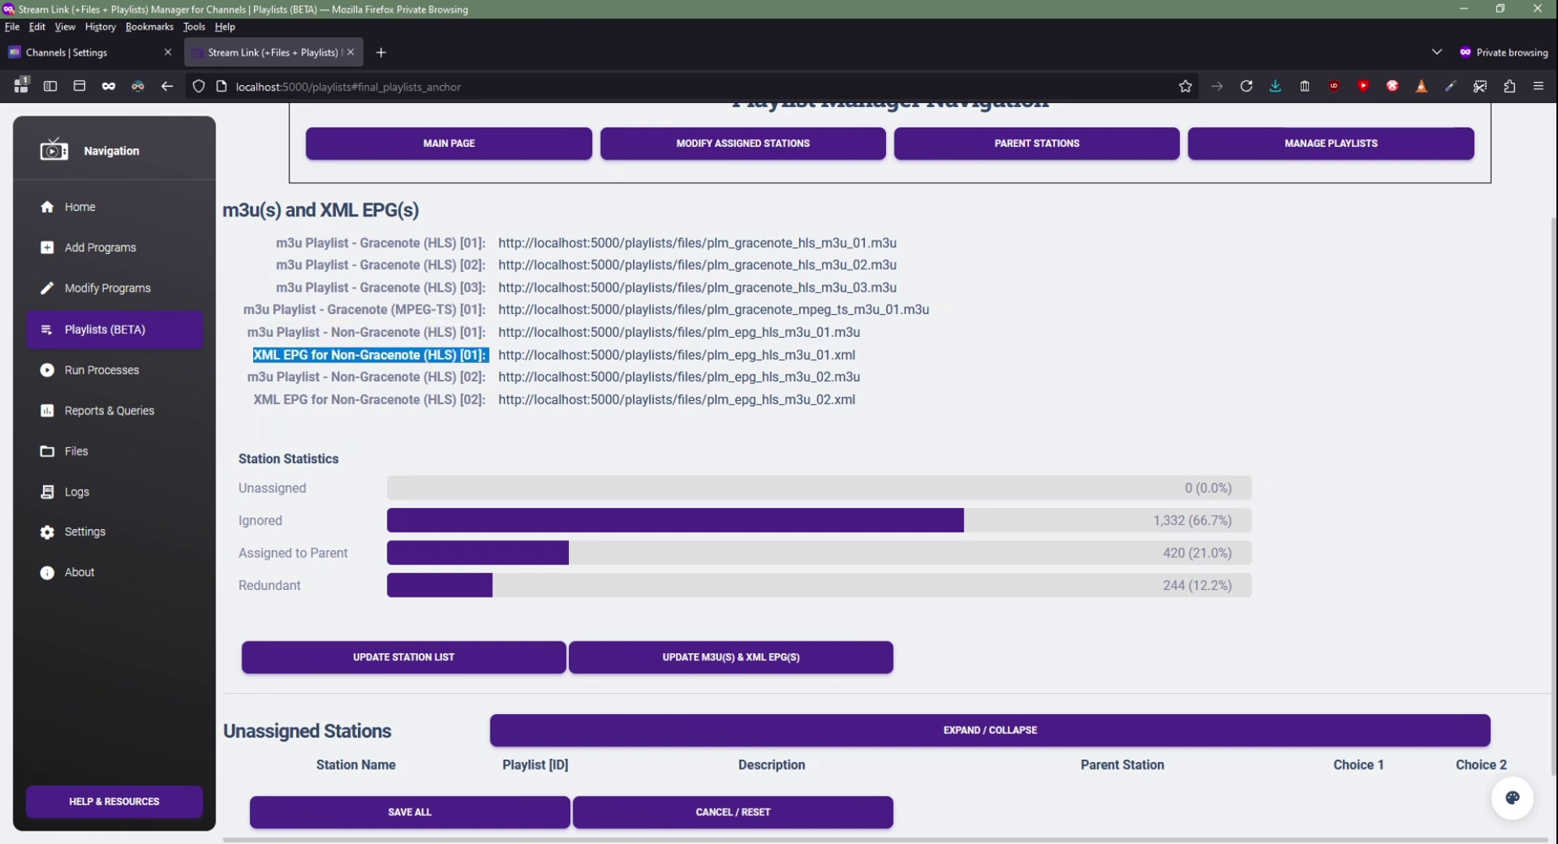
triple_click(392, 376)
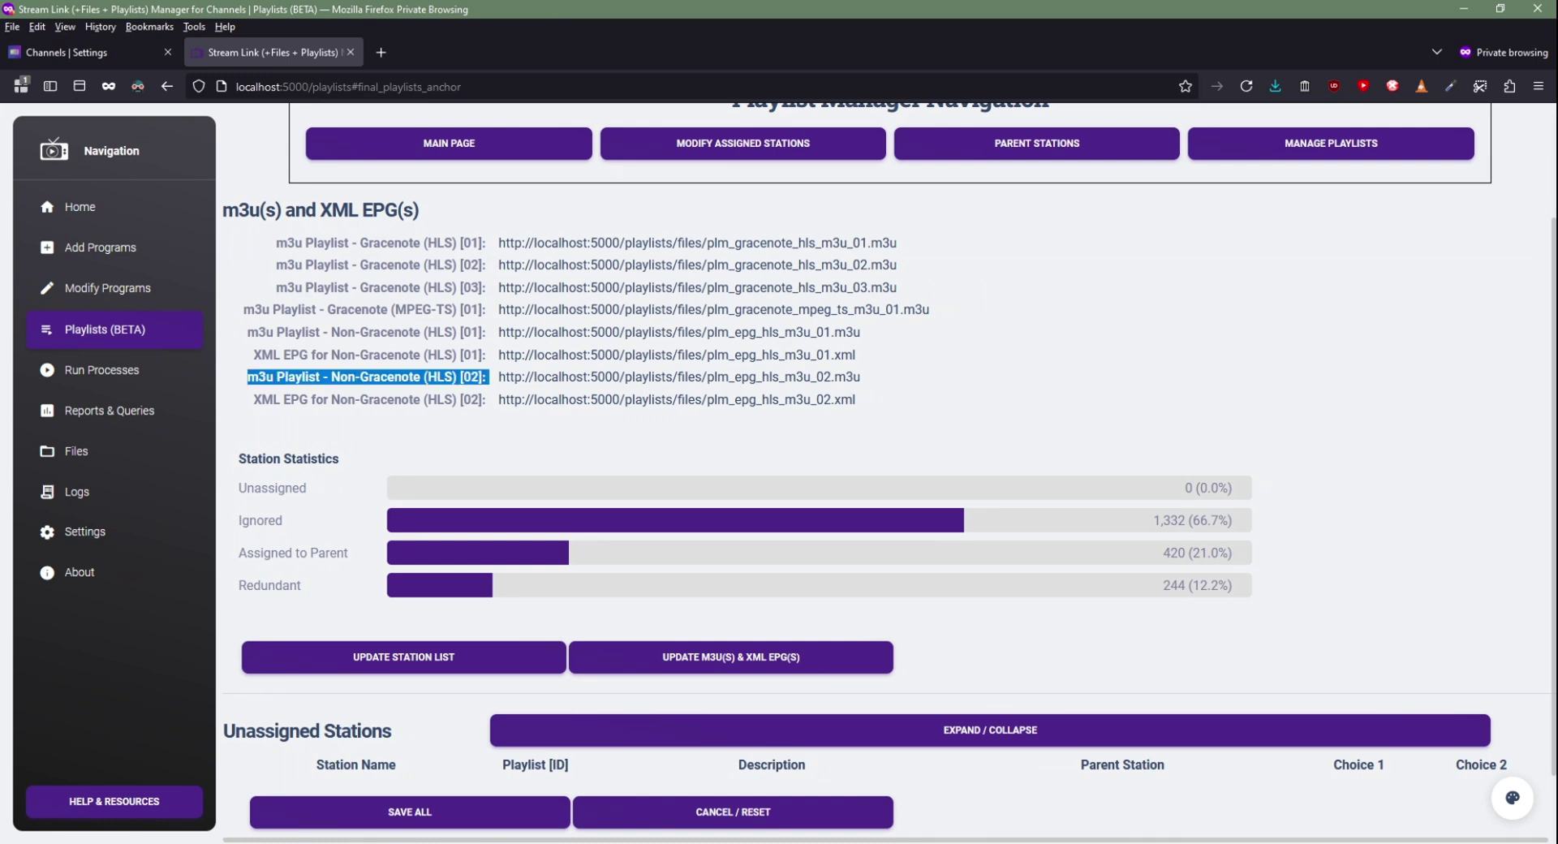
triple_click(388, 399)
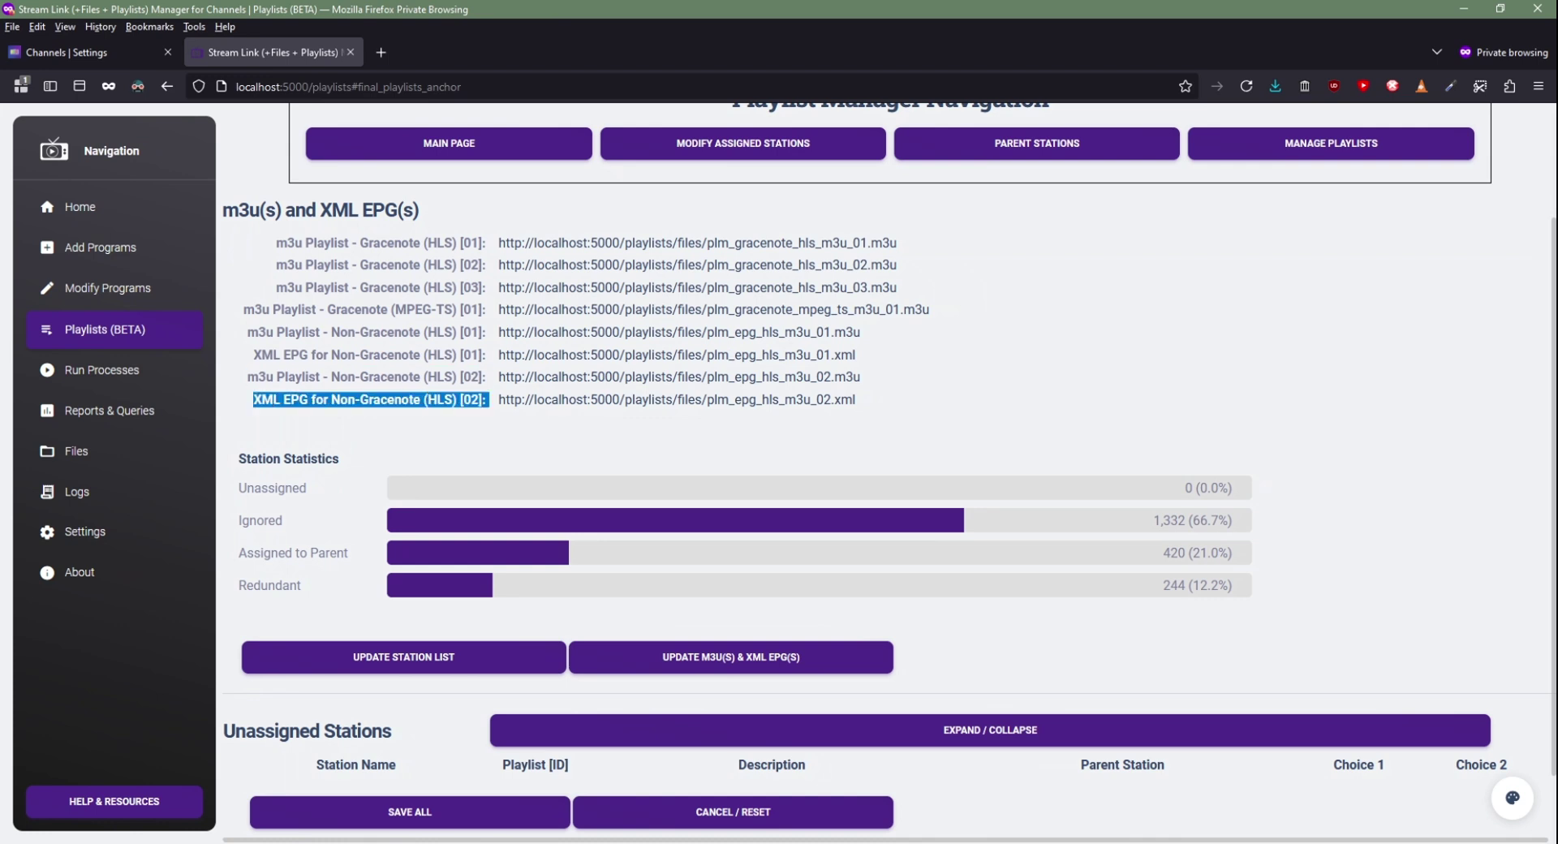
left_click(388, 399)
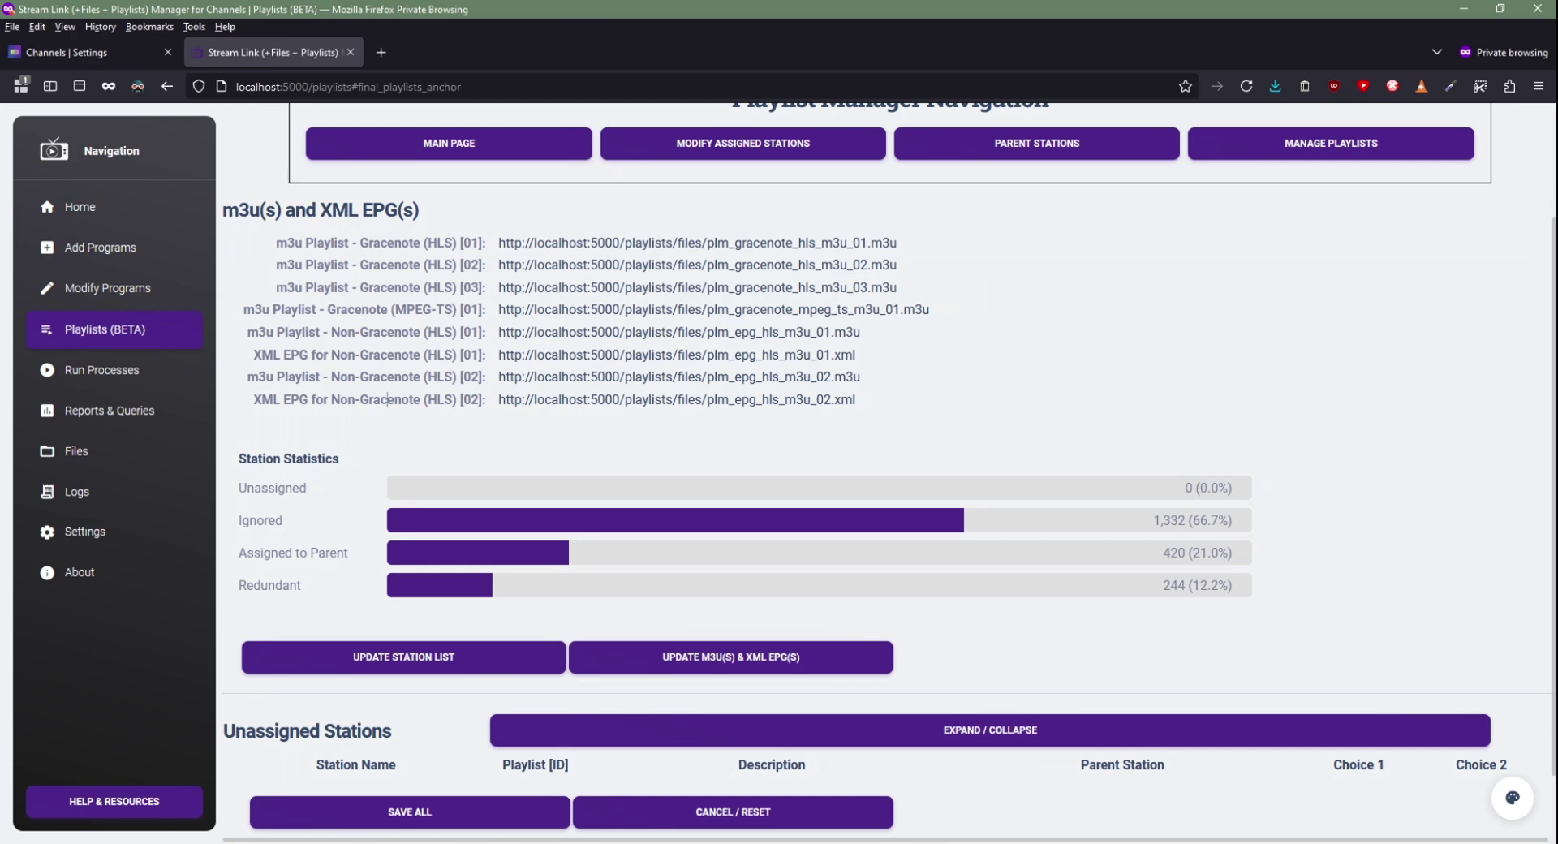
scroll(449, 300, "up", 2)
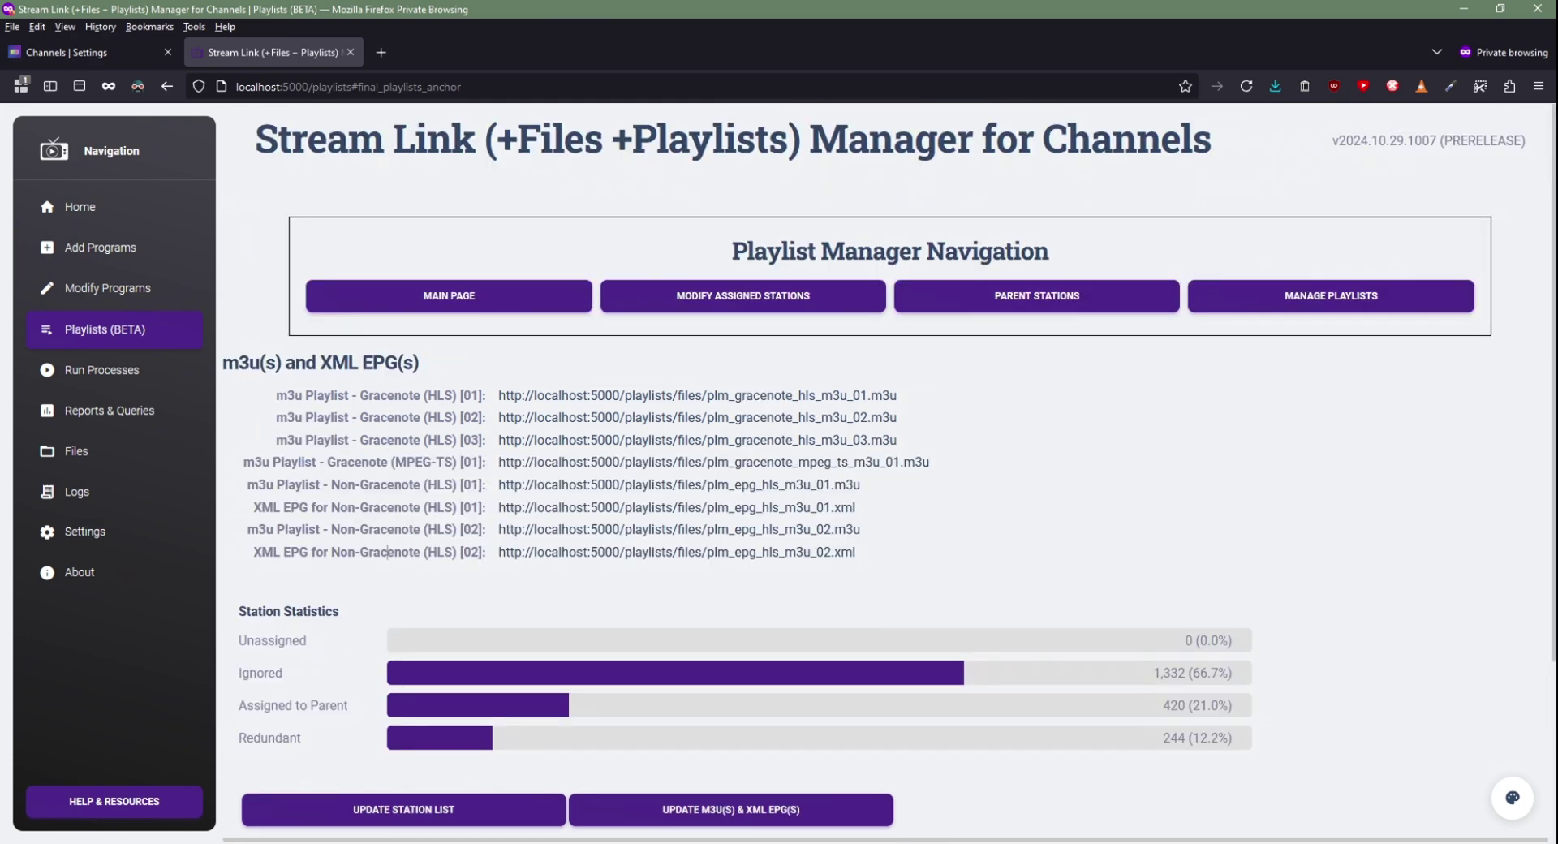